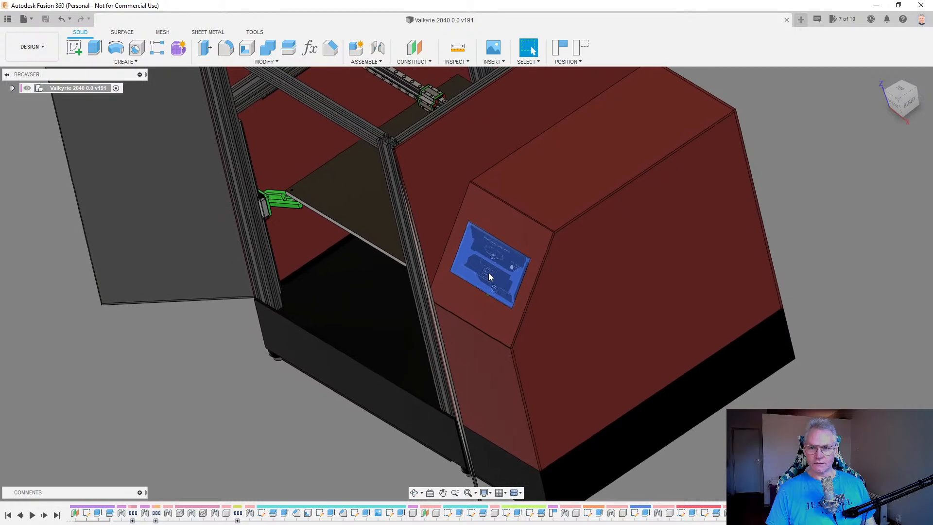
Hide the Side Cabinet and Enclosure components to leave only the printer's frame and motion parts displayed.
{"action": "middle_click_drag", "start_coordinate": [493, 273], "coordinate": [691, 248], "text": "shift"}
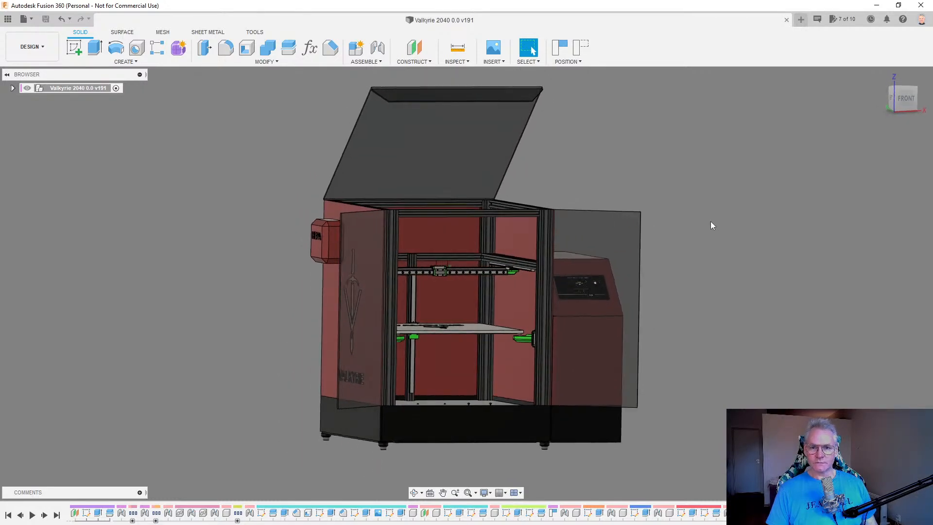
{"action": "left_click", "coordinate": [12, 88]}
{"action": "left_click", "coordinate": [34, 370]}
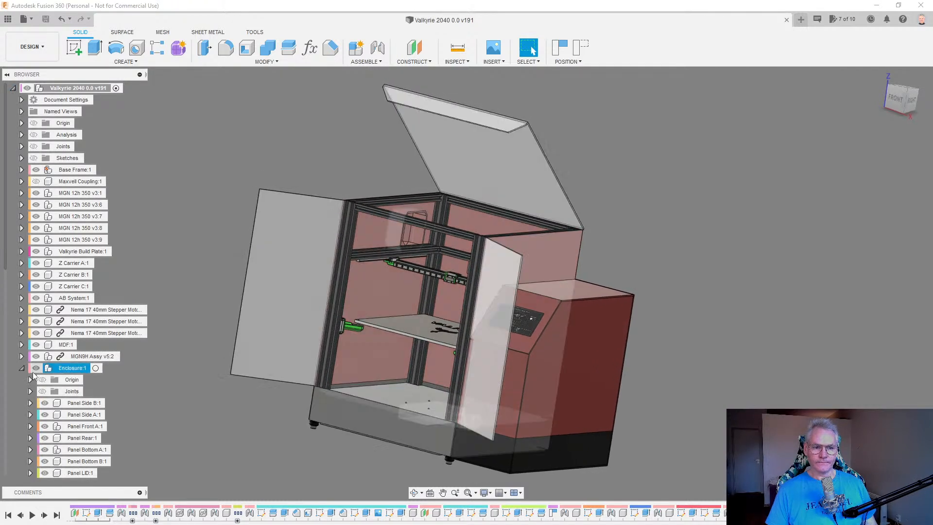
{"action": "left_click", "coordinate": [22, 368]}
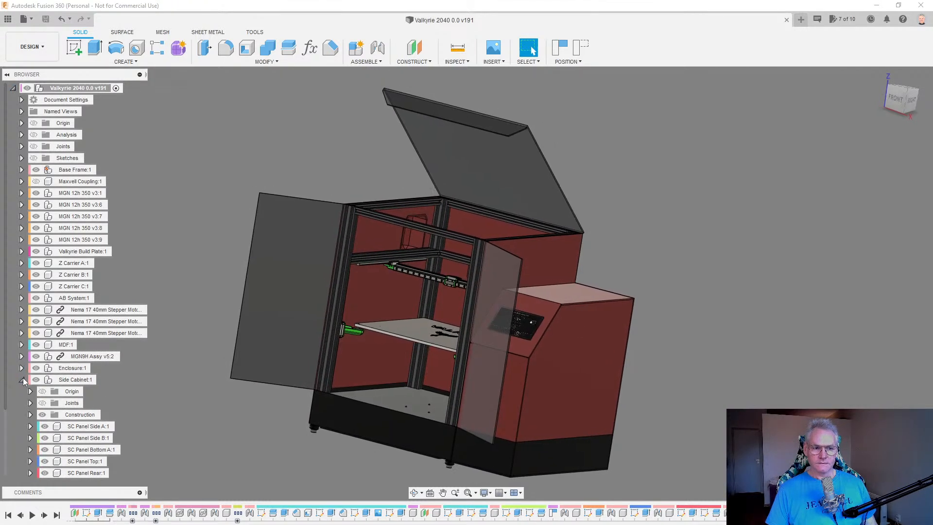
{"action": "left_click", "coordinate": [24, 380]}
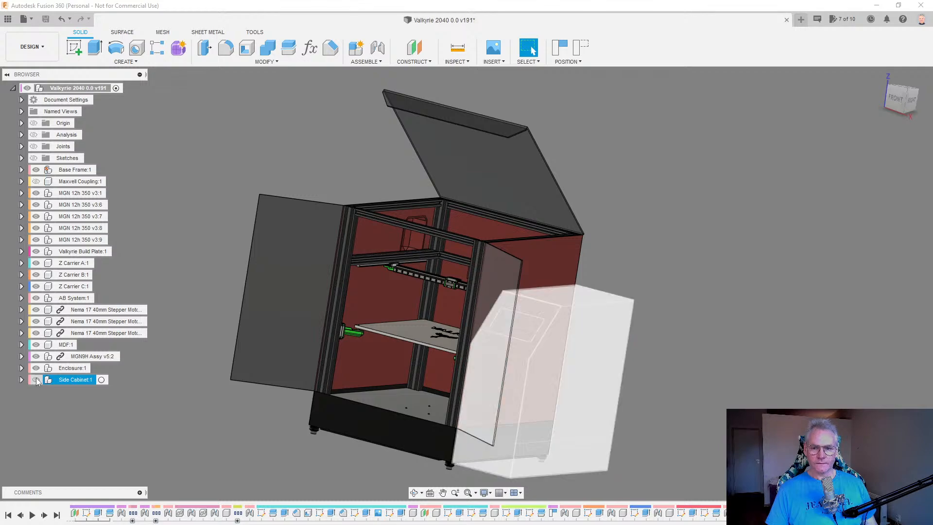
{"action": "left_click", "coordinate": [36, 380]}
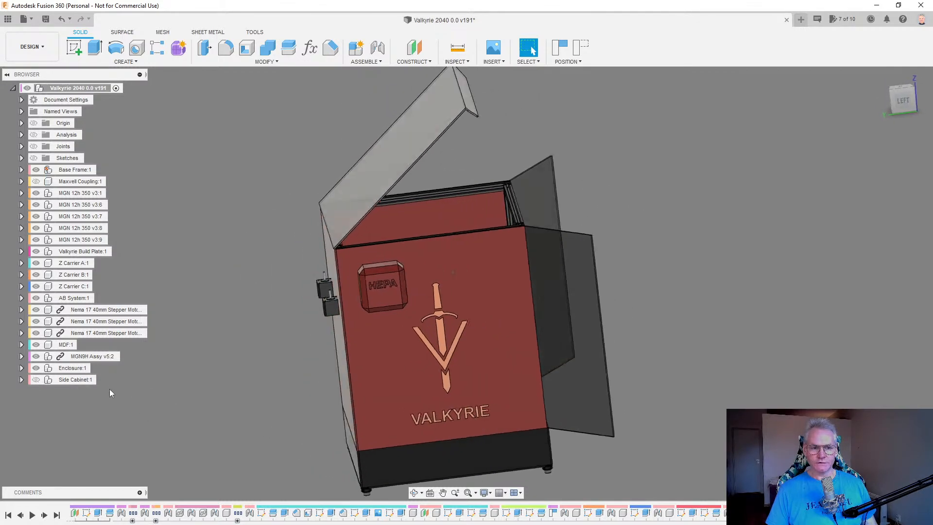
{"action": "left_click", "coordinate": [62, 368]}
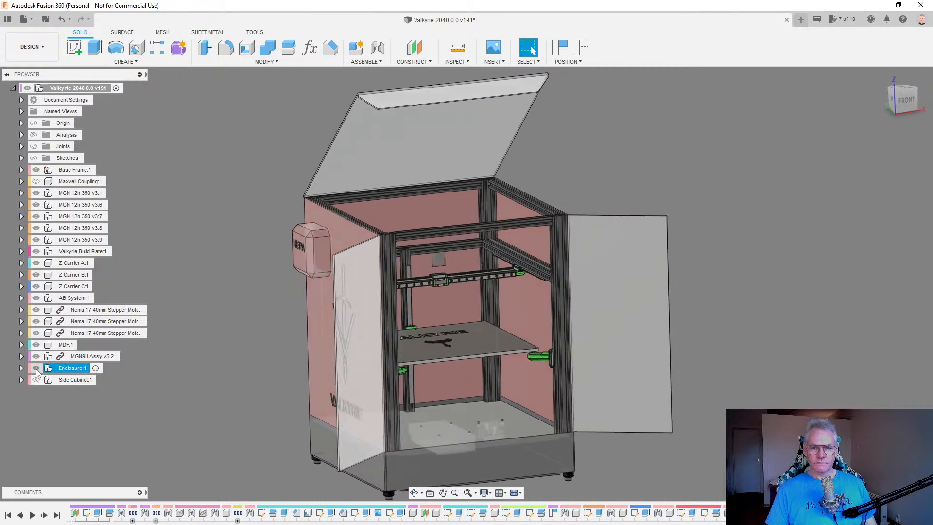
{"action": "left_click", "coordinate": [35, 368]}
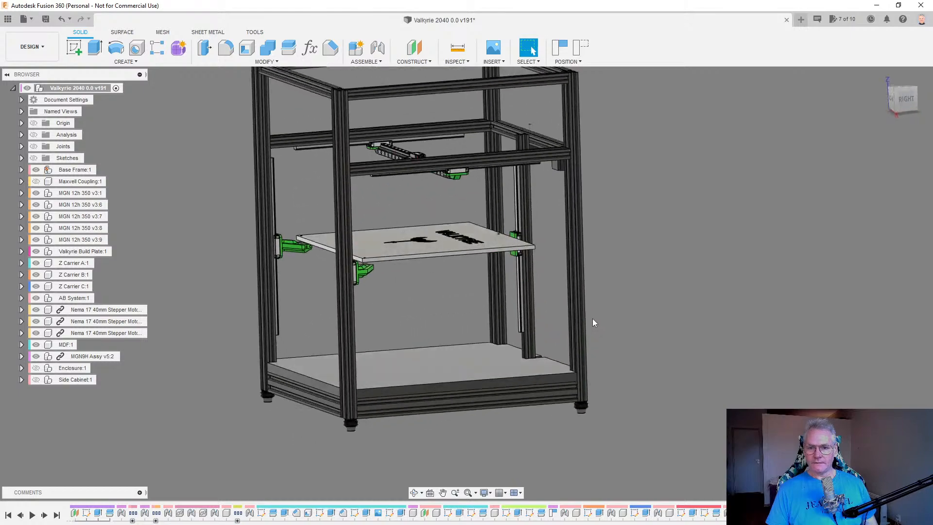
Inspect the MDF base plate and the end profile of the frame's corner extrusion.
{"action": "left_click", "coordinate": [456, 368]}
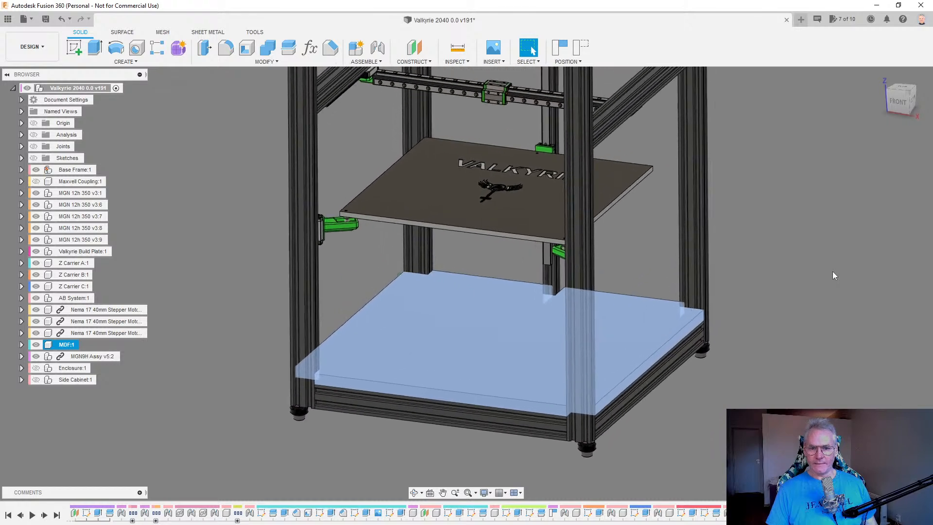
{"action": "left_click", "coordinate": [837, 276]}
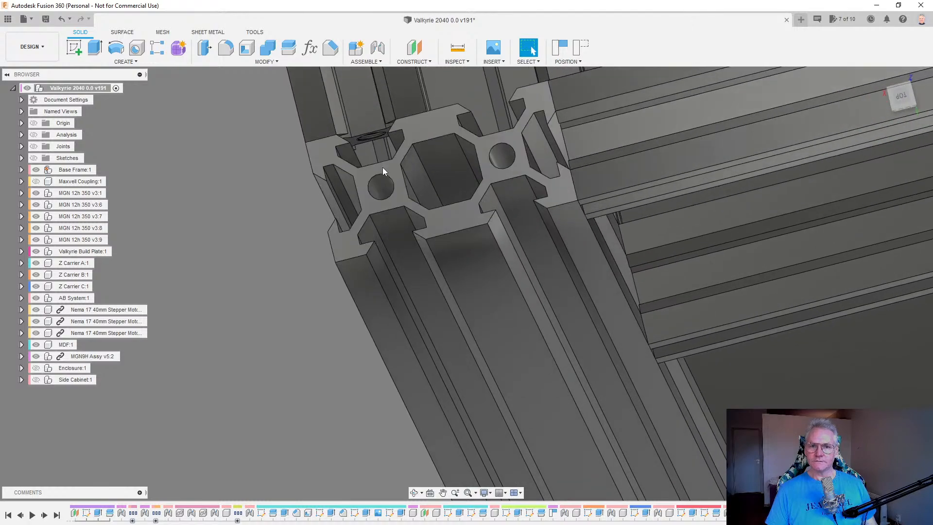
{"action": "scroll", "coordinate": [390, 124], "scroll_direction": "up", "scroll_amount": 4}
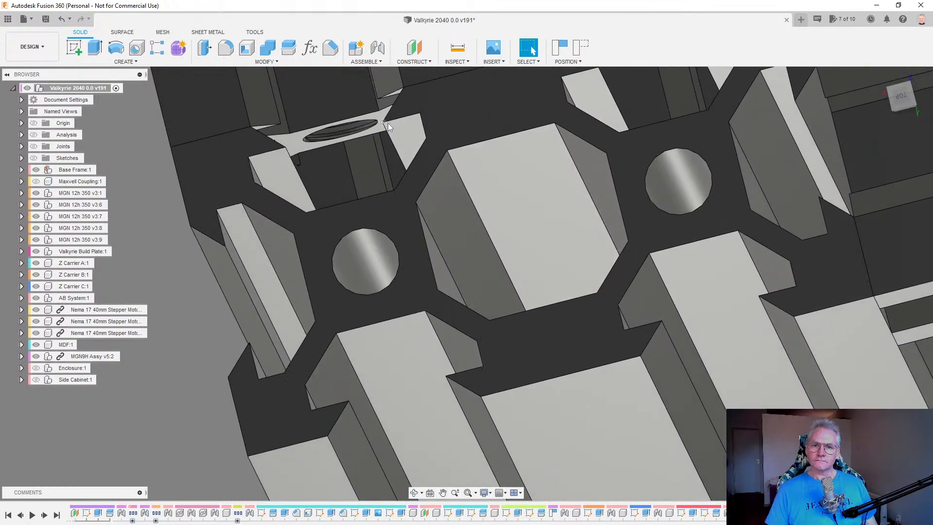
{"action": "scroll", "coordinate": [387, 125], "scroll_direction": "down", "scroll_amount": 5}
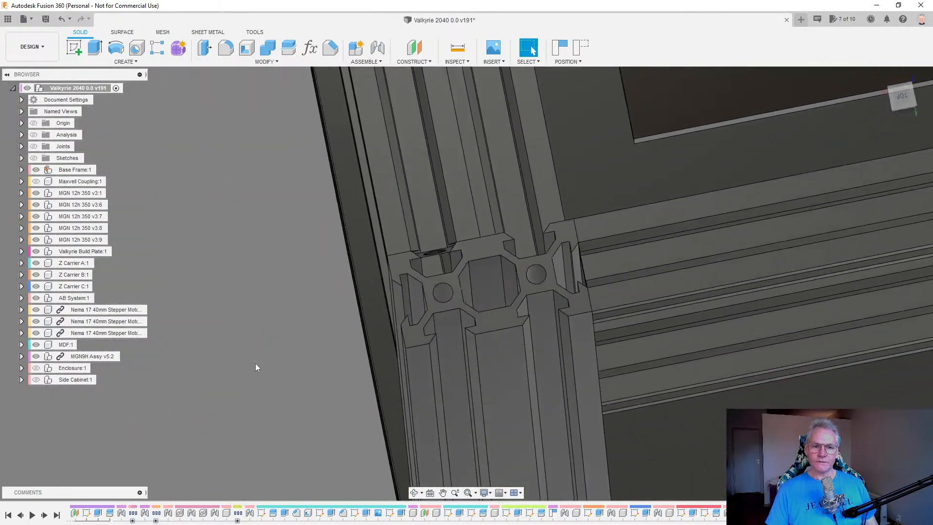
{"action": "left_click", "coordinate": [41, 40]}
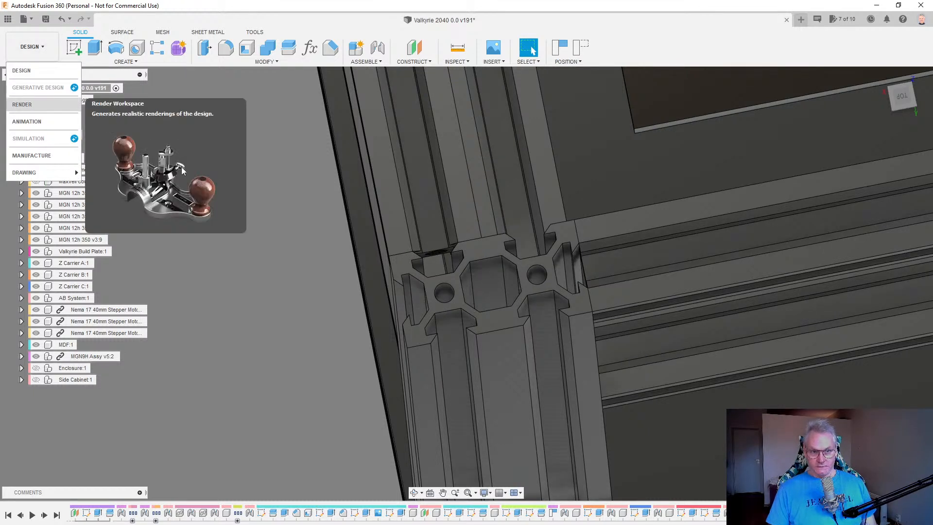
{"action": "left_click", "coordinate": [271, 238]}
{"action": "left_click", "coordinate": [48, 50]}
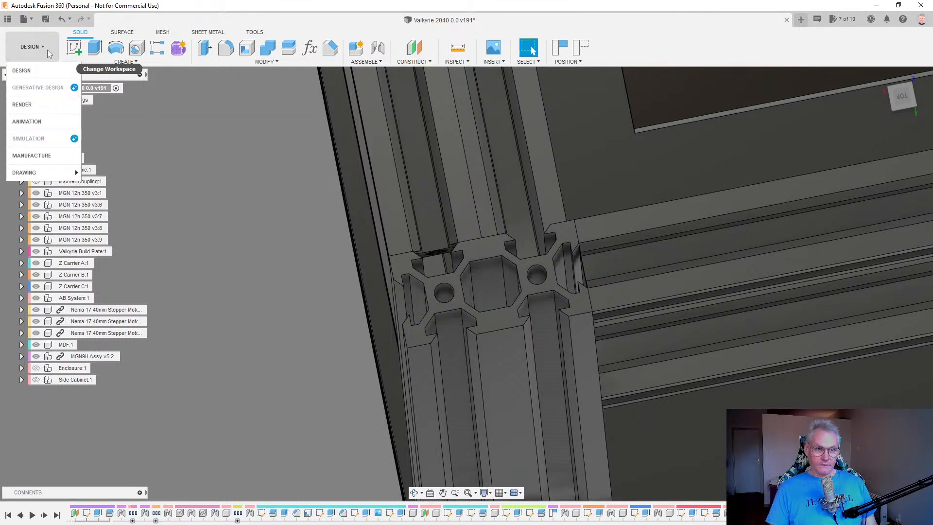
{"action": "left_click", "coordinate": [80, 80]}
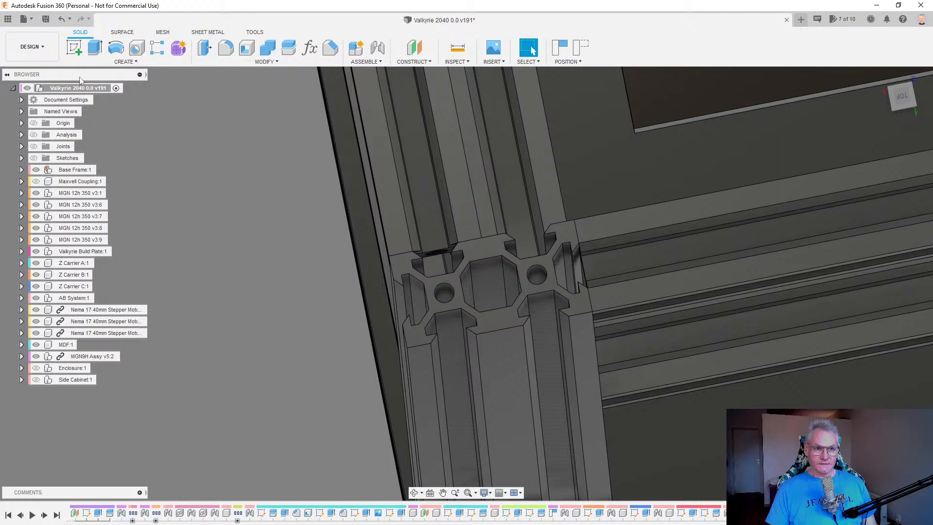
Browse the Valkyrie 3D project to the M5 folder of the Hardware Library and find the M5x10 BH screw.
{"action": "left_click", "coordinate": [8, 19]}
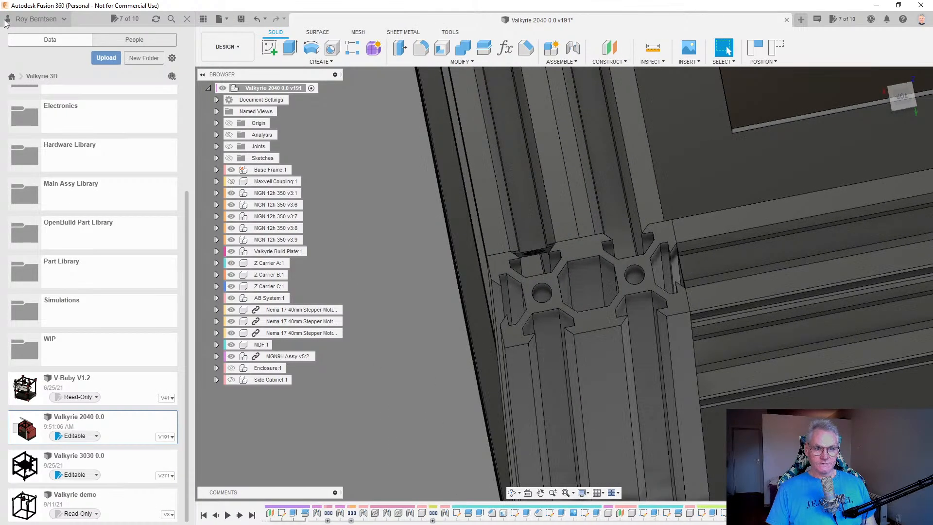
{"action": "scroll", "coordinate": [92, 121], "scroll_direction": "up", "scroll_amount": 3}
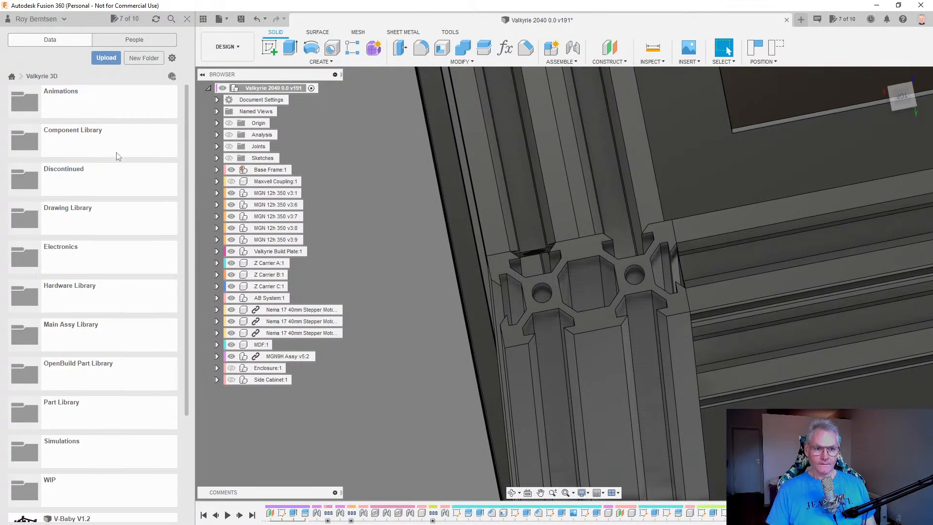
{"action": "double_click", "coordinate": [94, 296]}
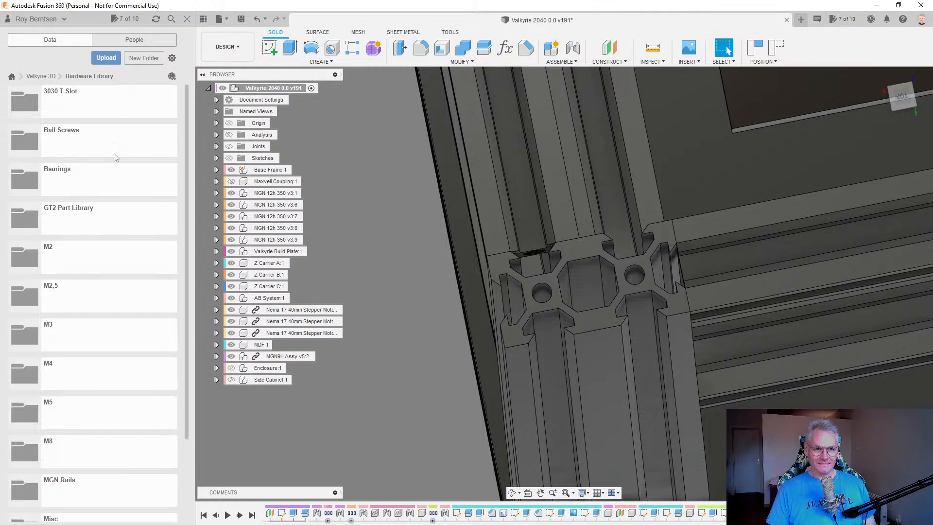
{"action": "scroll", "coordinate": [146, 273], "scroll_direction": "down", "scroll_amount": 2}
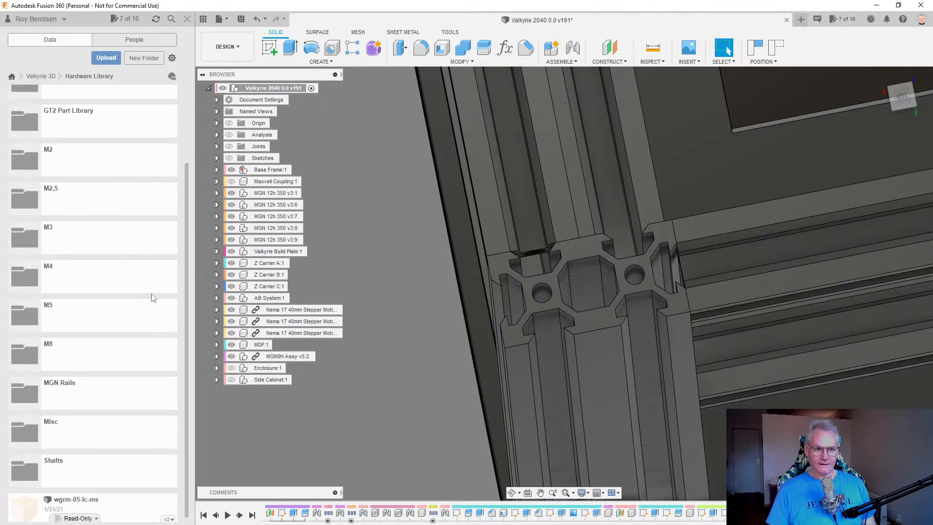
{"action": "double_click", "coordinate": [144, 310]}
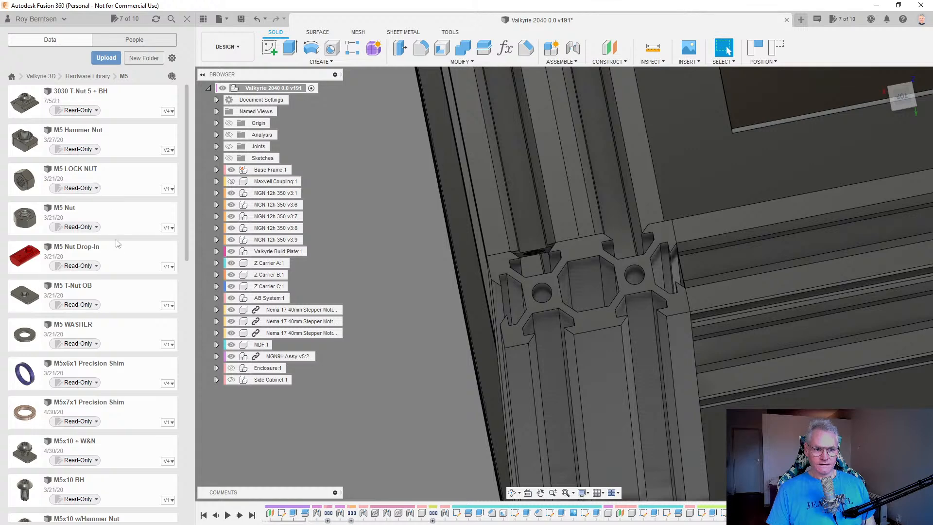
{"action": "scroll", "coordinate": [122, 292], "scroll_direction": "down", "scroll_amount": 5}
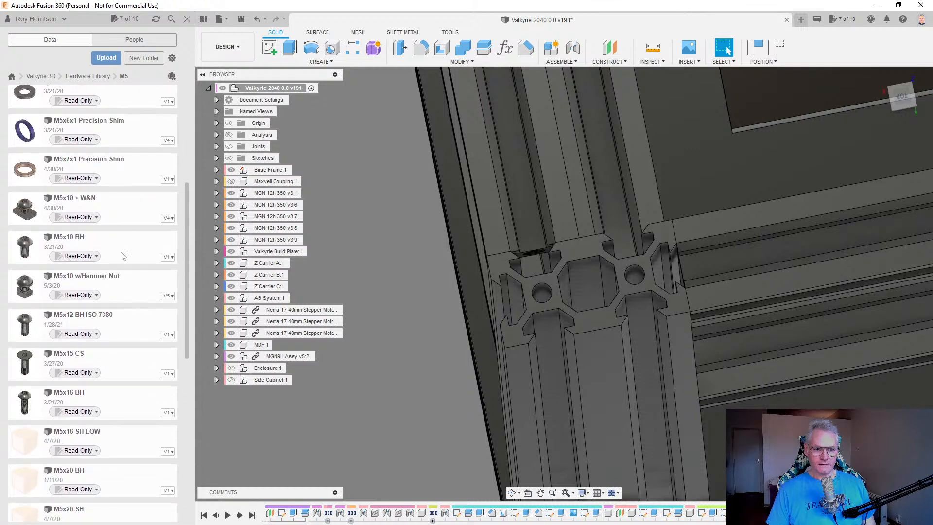
{"action": "right_click", "coordinate": [123, 256]}
{"action": "left_click", "coordinate": [140, 269]}
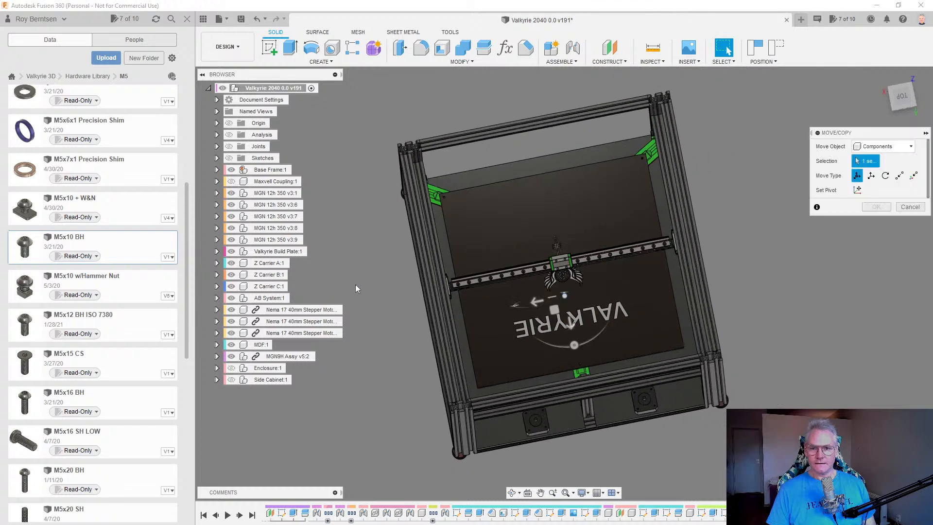
{"action": "key", "text": "Return"}
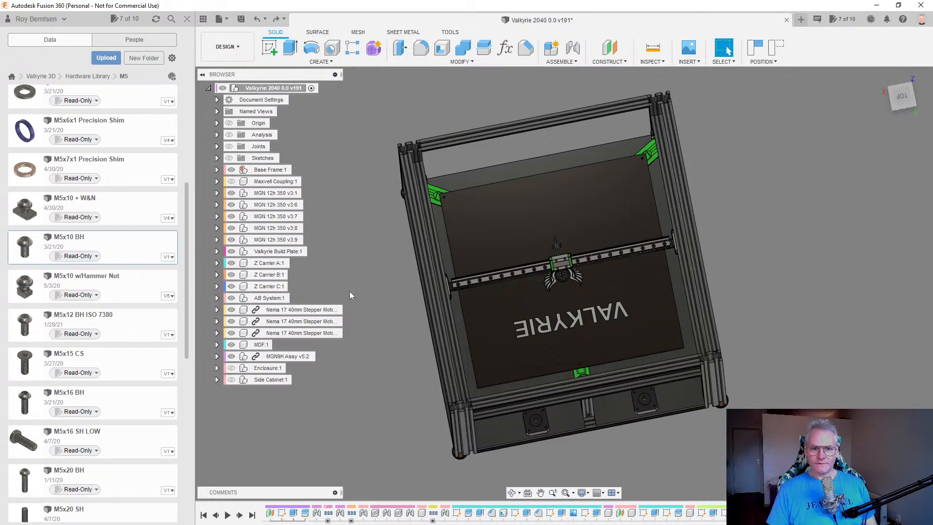
Activate the Base Frame component and roll the timeline to the end of its own features.
{"action": "middle_click_drag", "start_coordinate": [337, 323], "coordinate": [278, 188], "text": "shift"}
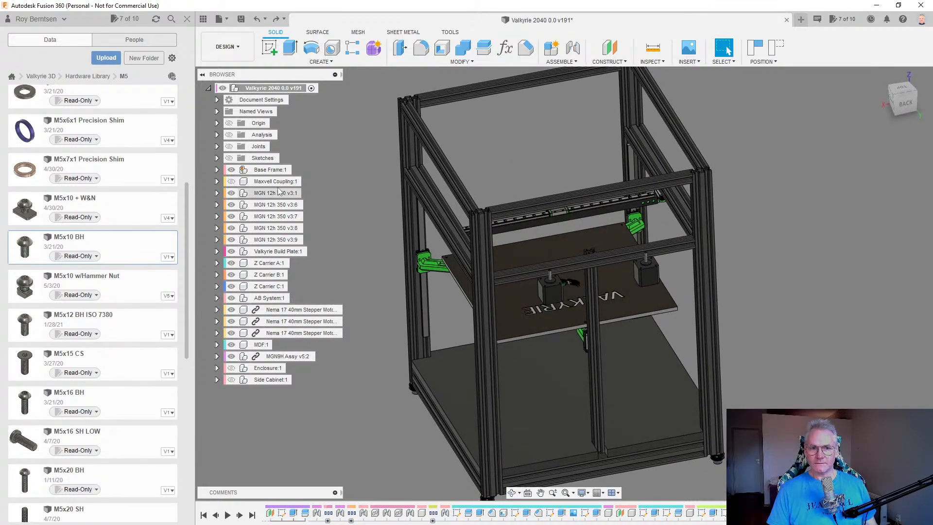
{"action": "left_click", "coordinate": [271, 170]}
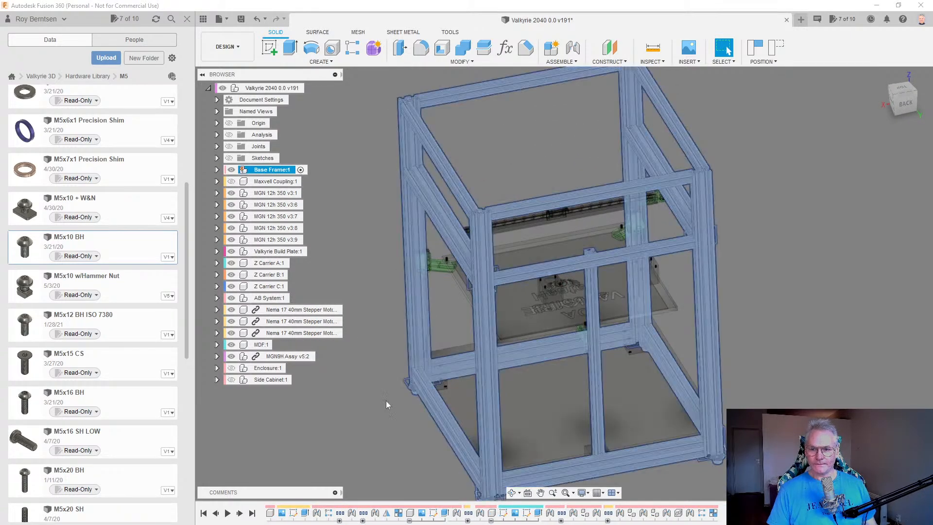
{"action": "left_click", "coordinate": [252, 515]}
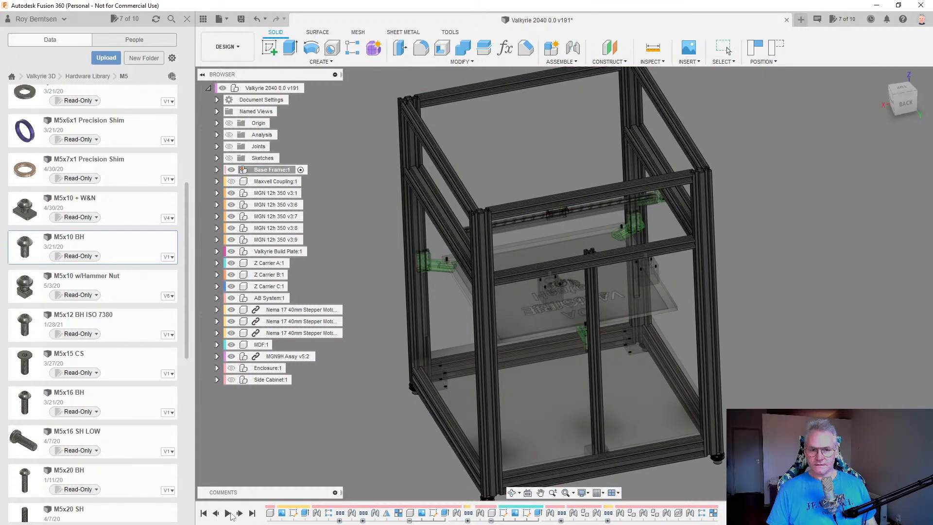
{"action": "left_click", "coordinate": [228, 513]}
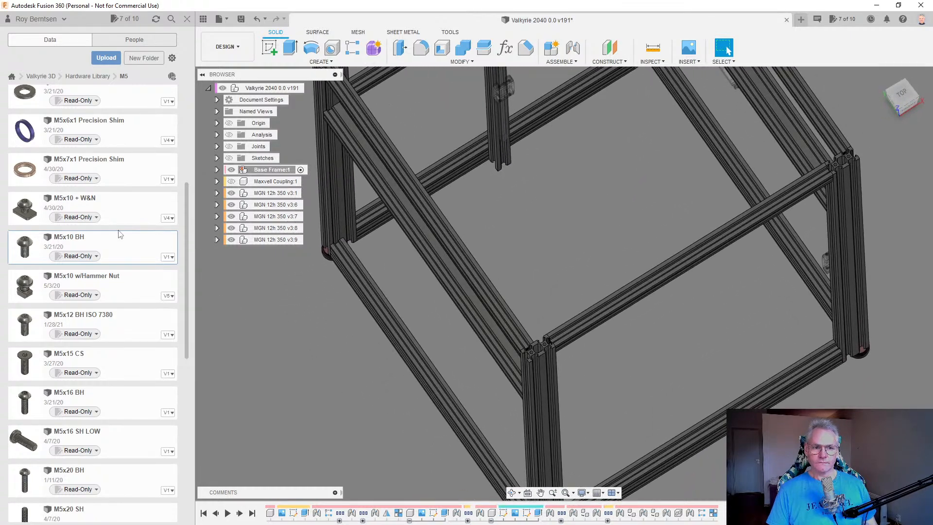
Insert the M5x10 BH screw into the active Base Frame component at its default position.
{"action": "right_click", "coordinate": [121, 247]}
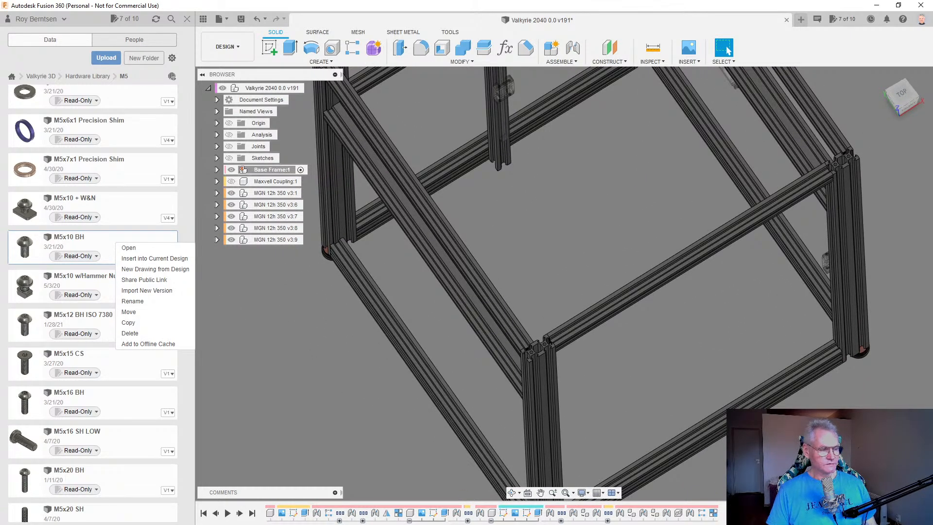
{"action": "left_click", "coordinate": [155, 258]}
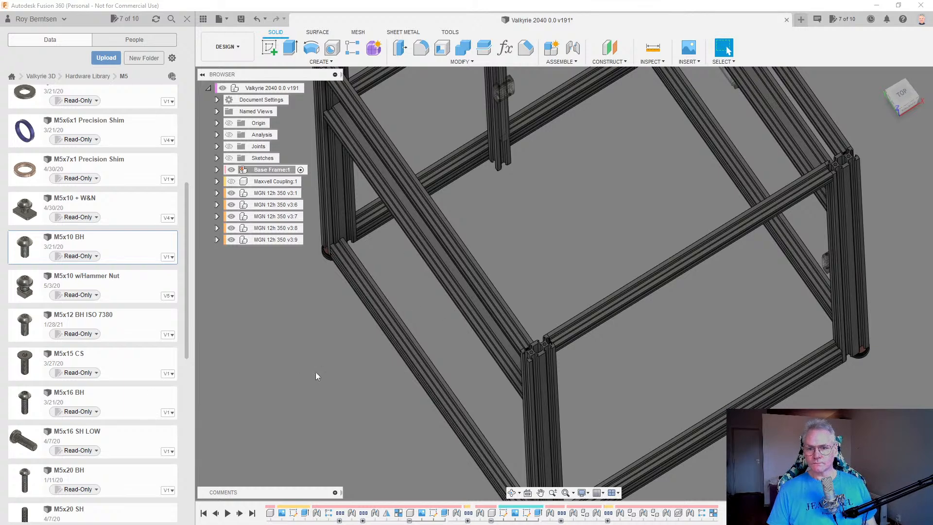
{"action": "scroll", "coordinate": [317, 377], "scroll_direction": "down", "scroll_amount": 1}
{"action": "right_click", "coordinate": [124, 257]}
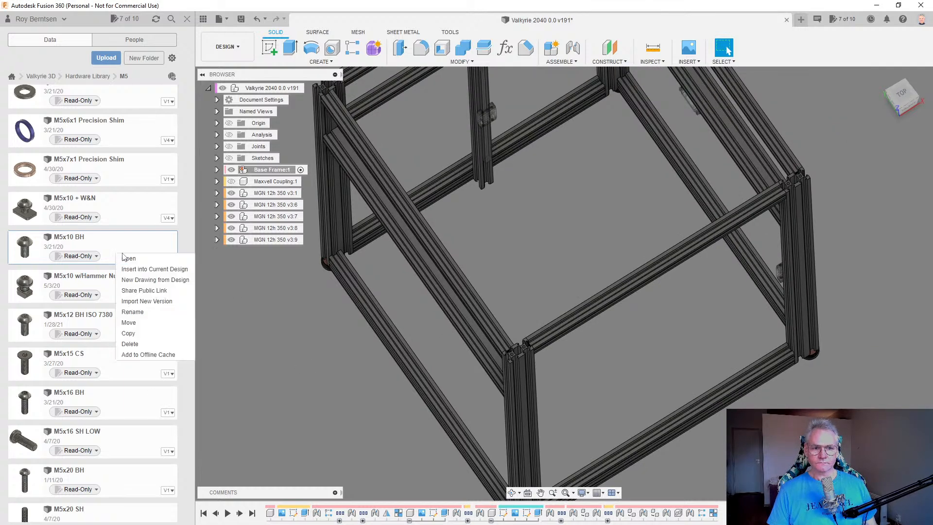
{"action": "left_click", "coordinate": [154, 270]}
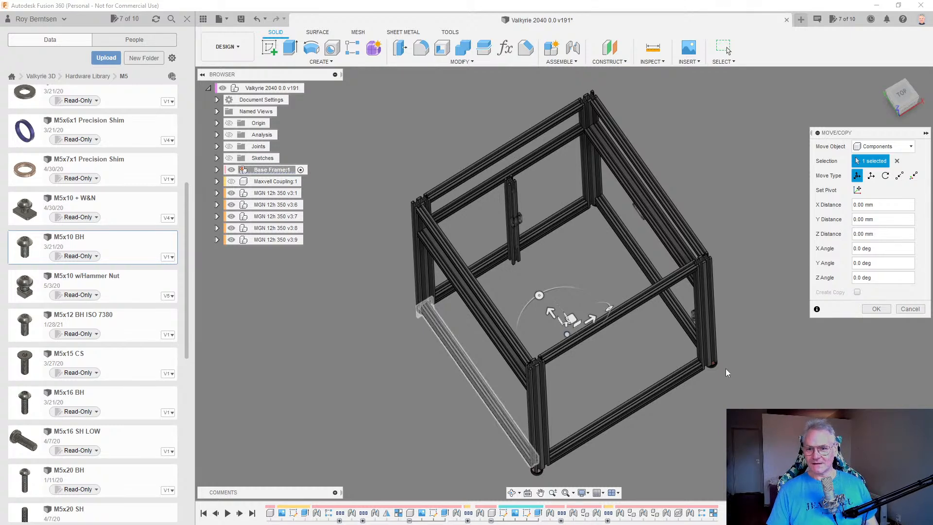
{"action": "scroll", "coordinate": [738, 396], "scroll_direction": "down", "scroll_amount": 2}
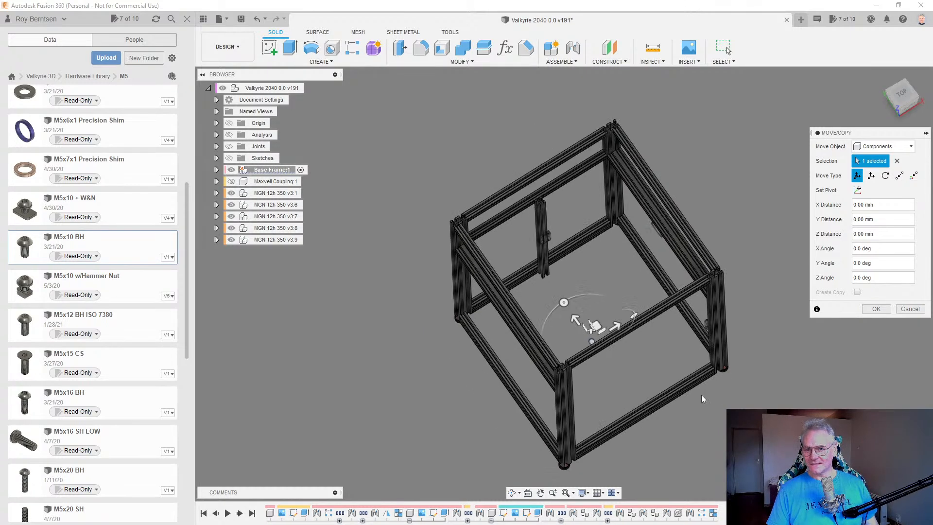
{"action": "left_click", "coordinate": [878, 311]}
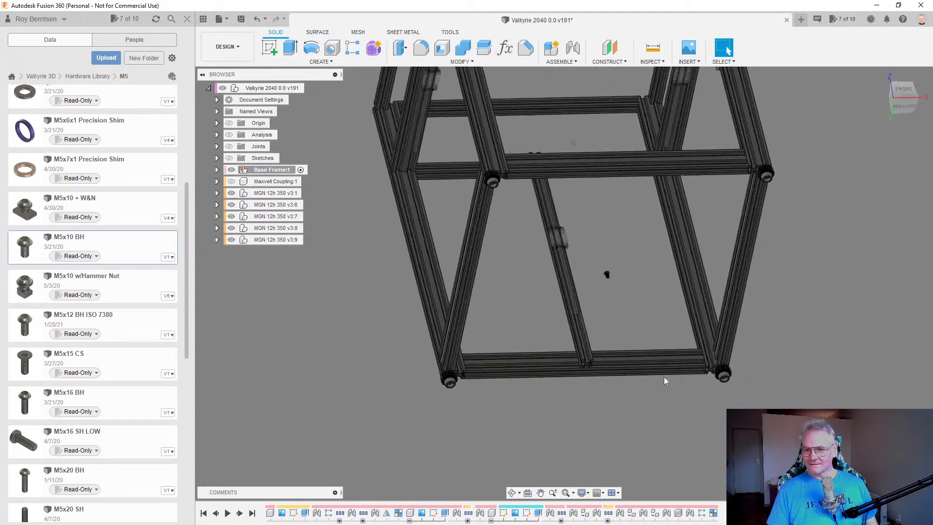
Start a joint between the underside of the M5x10 BH screw's head and the end hole of 2020 Y Profile Top Top:1.
{"action": "left_click", "coordinate": [574, 48]}
{"action": "scroll", "coordinate": [642, 218], "scroll_direction": "up", "scroll_amount": 3}
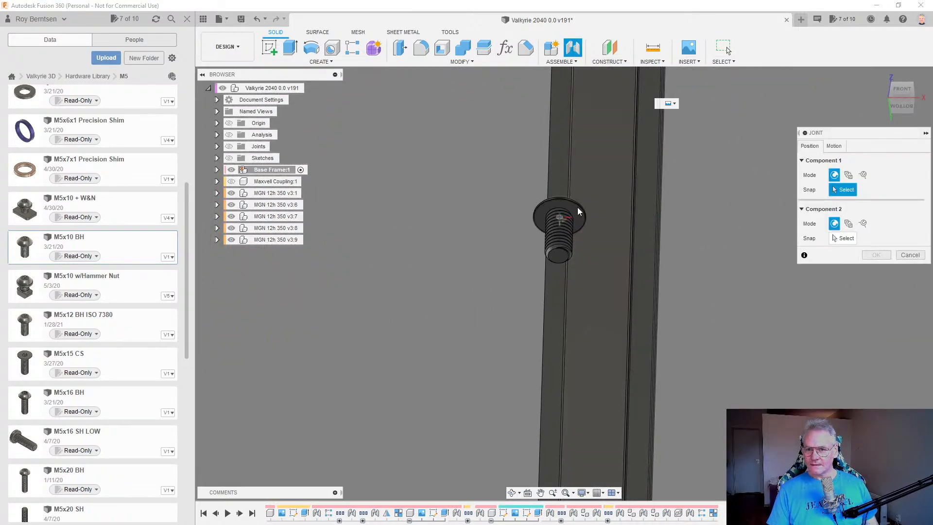
{"action": "left_click", "coordinate": [559, 217]}
{"action": "scroll", "coordinate": [573, 214], "scroll_direction": "down", "scroll_amount": 5}
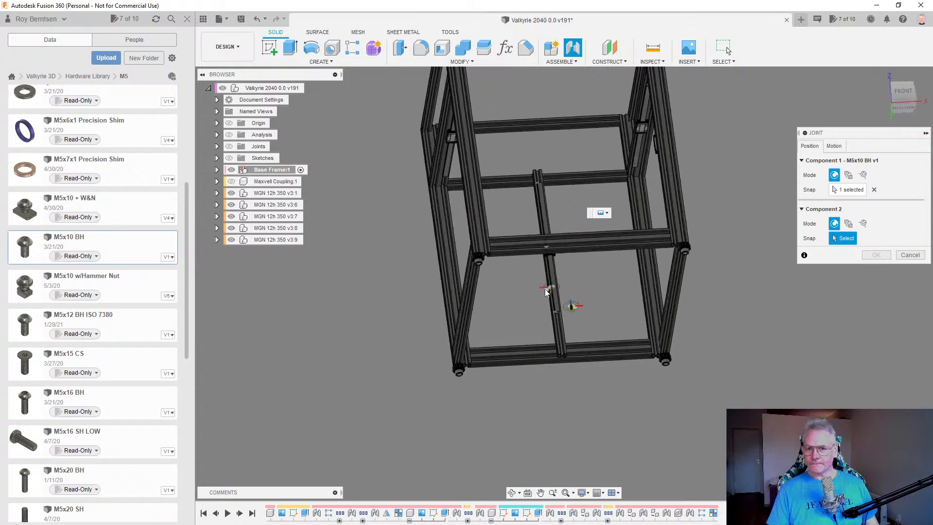
{"action": "middle_click_drag", "start_coordinate": [546, 291], "coordinate": [573, 333], "text": "shift"}
{"action": "scroll", "coordinate": [543, 307], "scroll_direction": "up", "scroll_amount": 10}
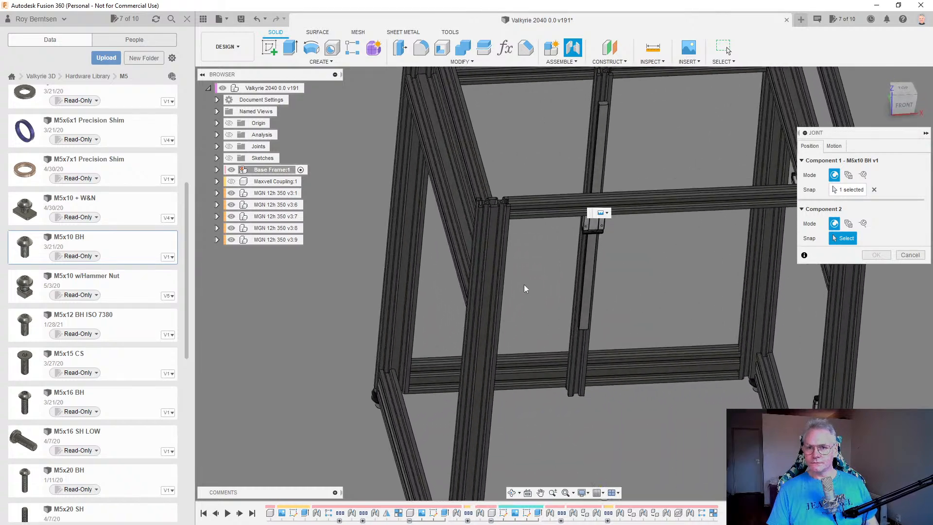
{"action": "scroll", "coordinate": [496, 335], "scroll_direction": "up", "scroll_amount": 10}
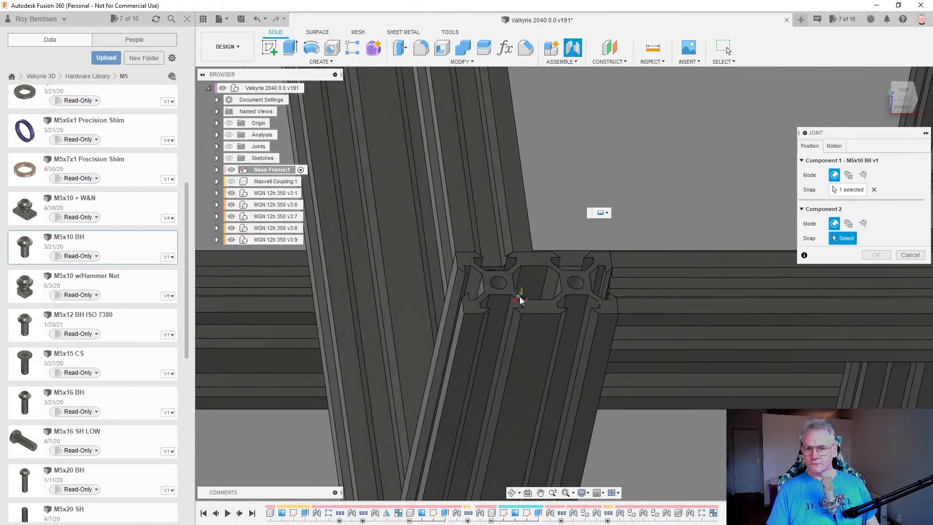
{"action": "scroll", "coordinate": [557, 226], "scroll_direction": "up", "scroll_amount": 3}
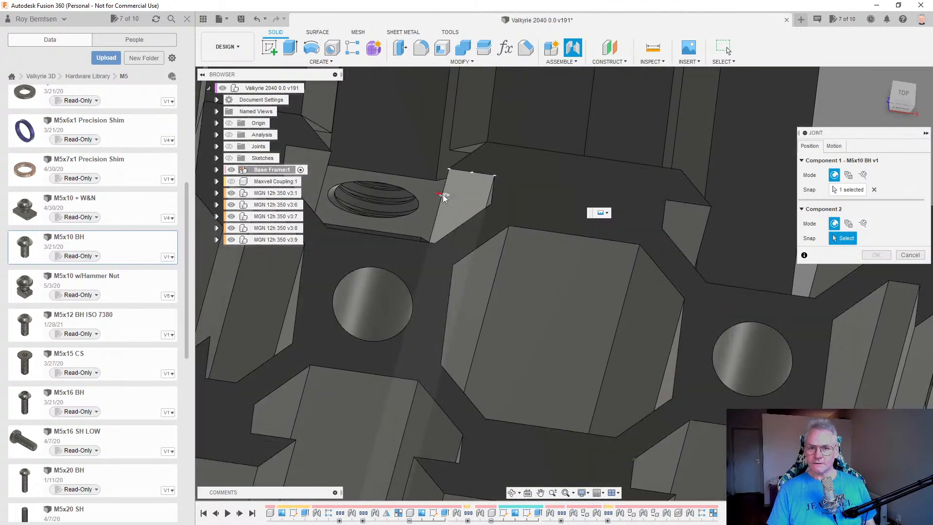
{"action": "left_click", "coordinate": [379, 212]}
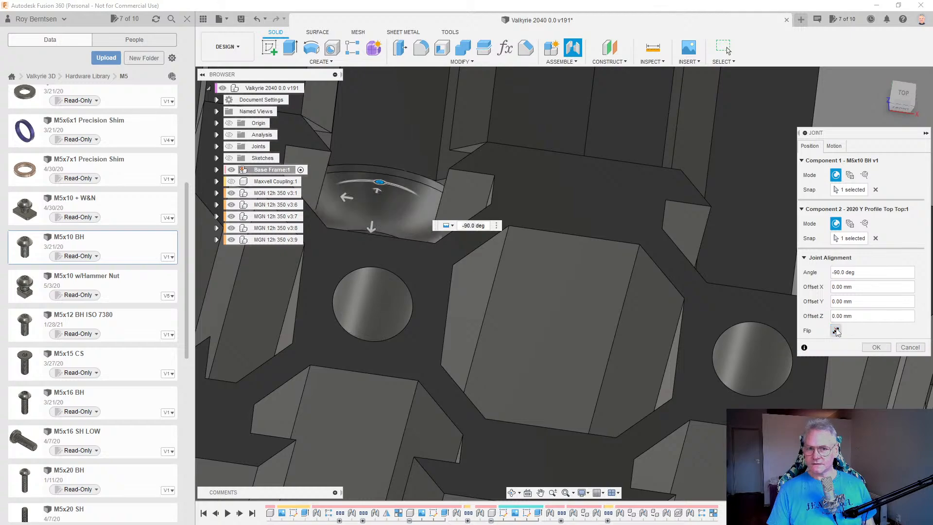
Adjust the screw's alignment against the profile end and complete the joint.
{"action": "scroll", "coordinate": [607, 257], "scroll_direction": "down", "scroll_amount": 3}
{"action": "middle_click_drag", "start_coordinate": [602, 253], "coordinate": [453, 242], "text": "shift"}
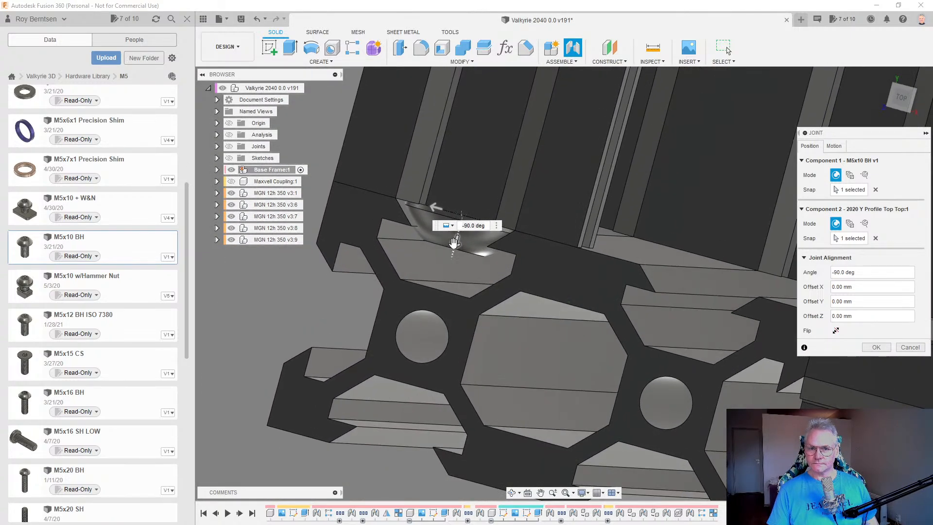
{"action": "left_click_drag", "start_coordinate": [446, 270], "coordinate": [446, 270]}
{"action": "middle_click_drag", "start_coordinate": [553, 300], "coordinate": [388, 169], "text": "shift"}
{"action": "left_click", "coordinate": [875, 349]}
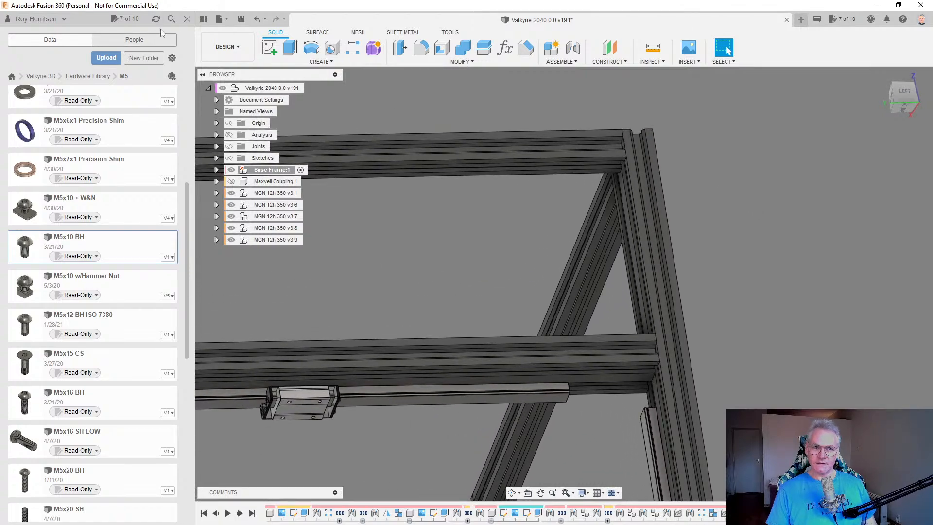
Duplicate the M5x10 BH screw inside Base Frame and move the copy 110 mm in Z, clear of the corner extrusion.
{"action": "left_click", "coordinate": [187, 19]}
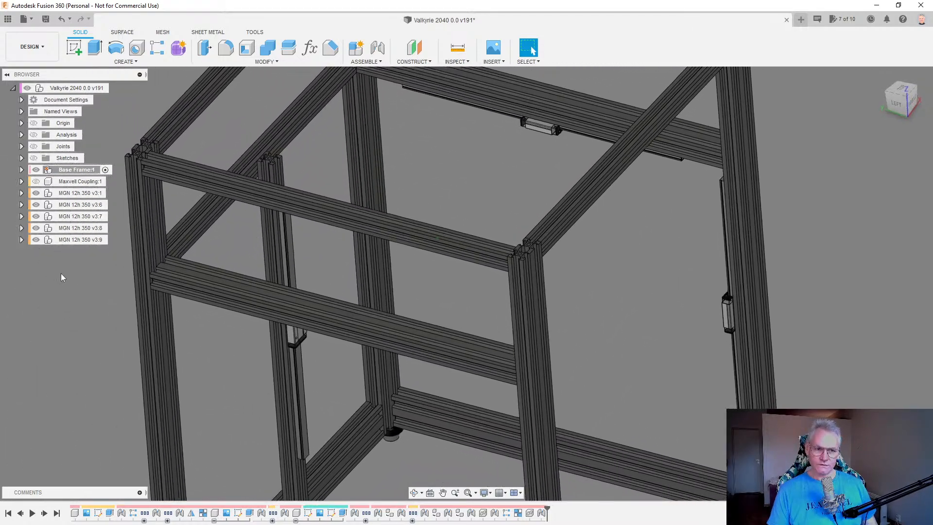
{"action": "left_click", "coordinate": [21, 170]}
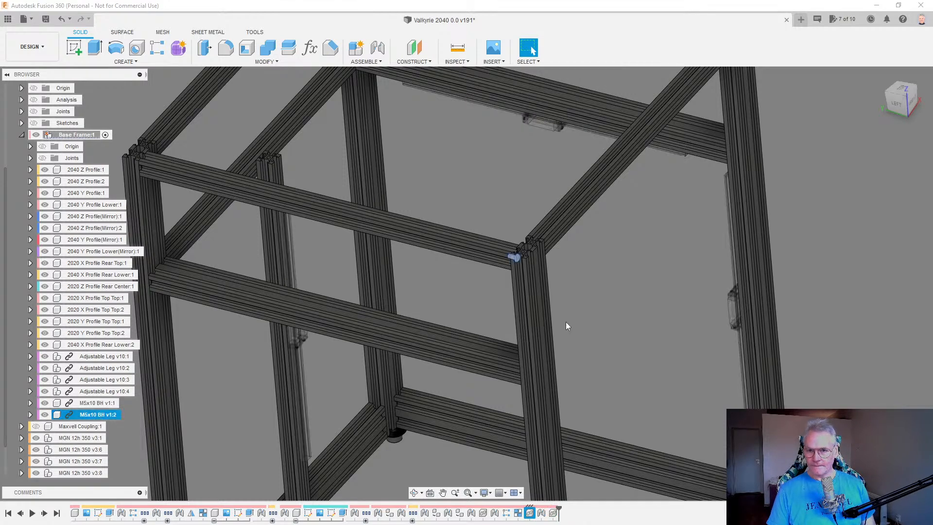
{"action": "key", "text": "m"}
{"action": "left_click", "coordinate": [532, 262]}
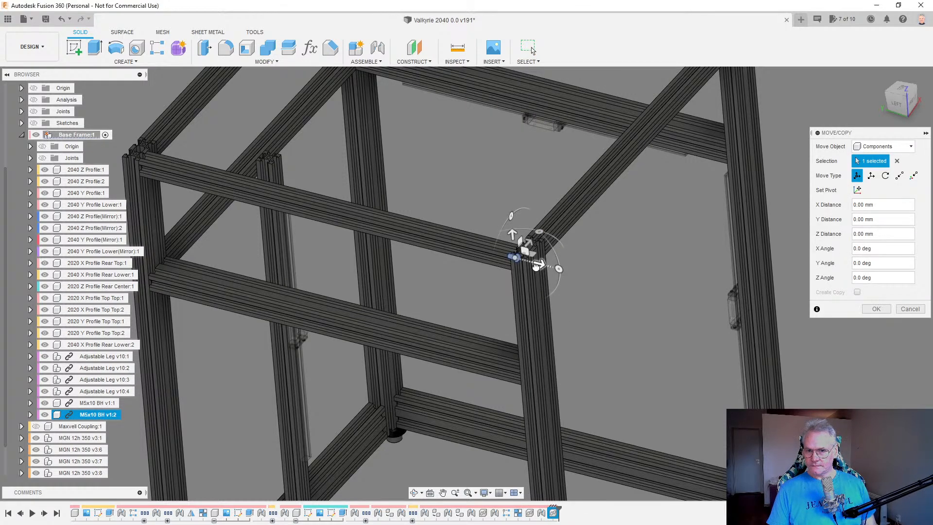
{"action": "scroll", "coordinate": [649, 345], "scroll_direction": "up", "scroll_amount": 5}
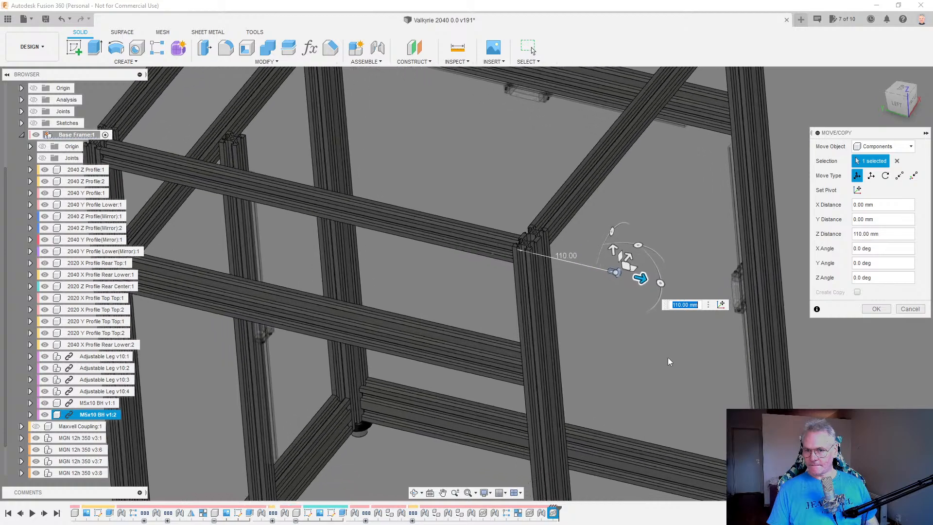
{"action": "left_click", "coordinate": [865, 314]}
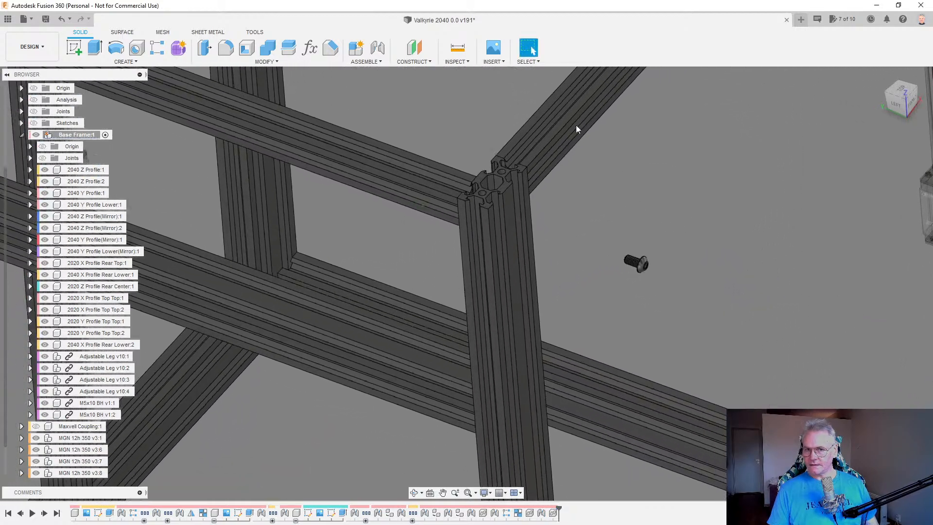
{"action": "scroll", "coordinate": [576, 124], "scroll_direction": "up", "scroll_amount": 4}
{"action": "left_click", "coordinate": [377, 48]}
{"action": "scroll", "coordinate": [804, 353], "scroll_direction": "up", "scroll_amount": 5}
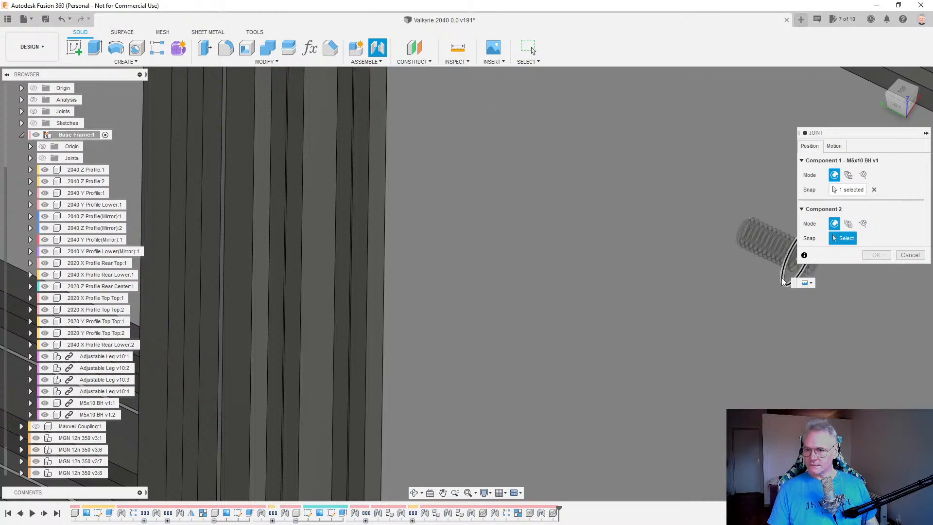
{"action": "scroll", "coordinate": [783, 282], "scroll_direction": "down", "scroll_amount": 5}
{"action": "middle_click_drag", "start_coordinate": [558, 409], "coordinate": [463, 447], "text": "shift"}
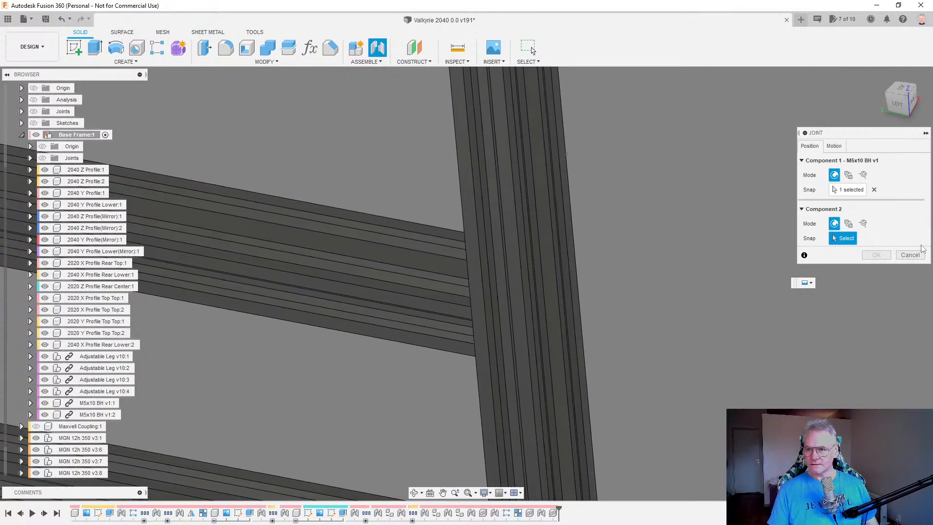
{"action": "left_click", "coordinate": [912, 255]}
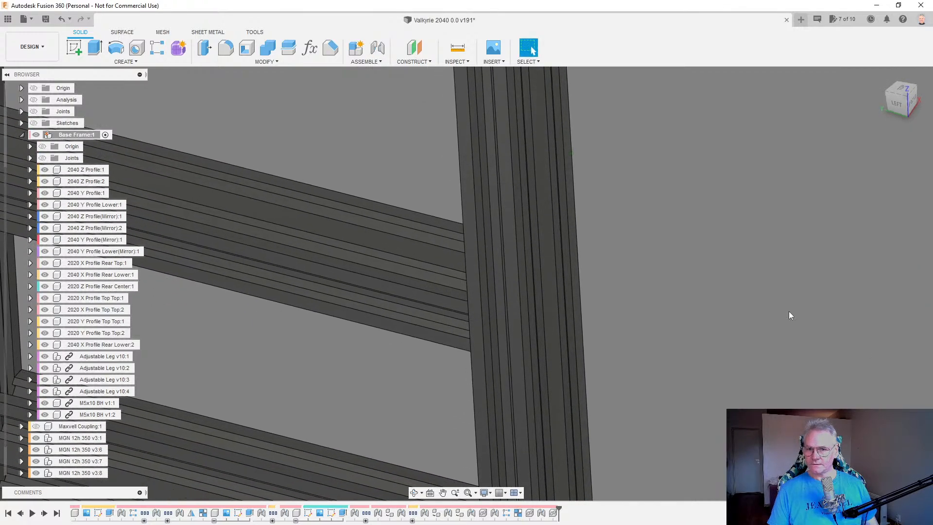
Hide 2040 Z Profile:1 to expose the end of the horizontal 2040 Y profile.
{"action": "left_click", "coordinate": [529, 330]}
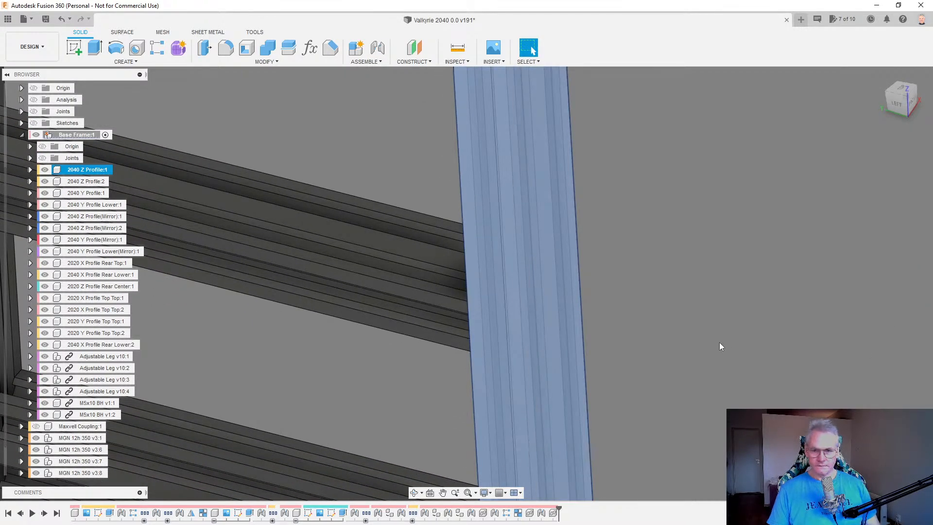
{"action": "key", "text": "v"}
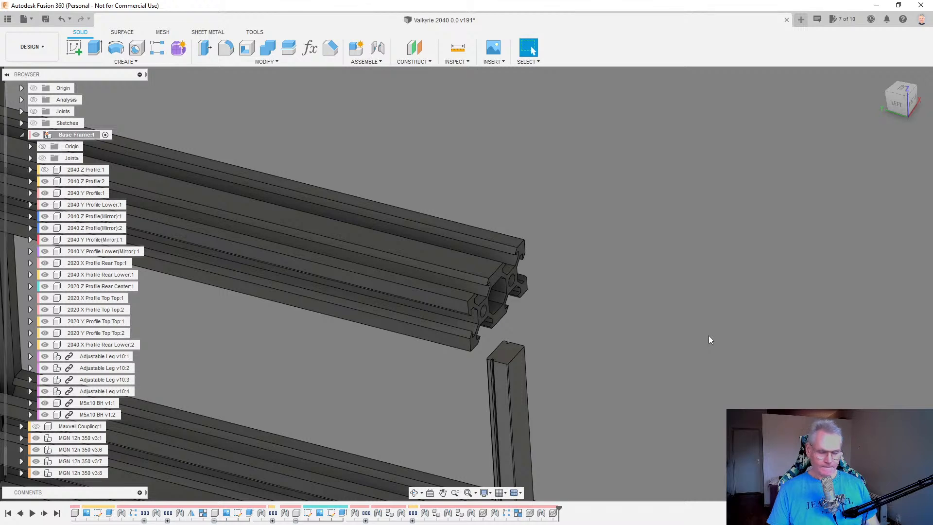
{"action": "scroll", "coordinate": [482, 343], "scroll_direction": "down", "scroll_amount": 5}
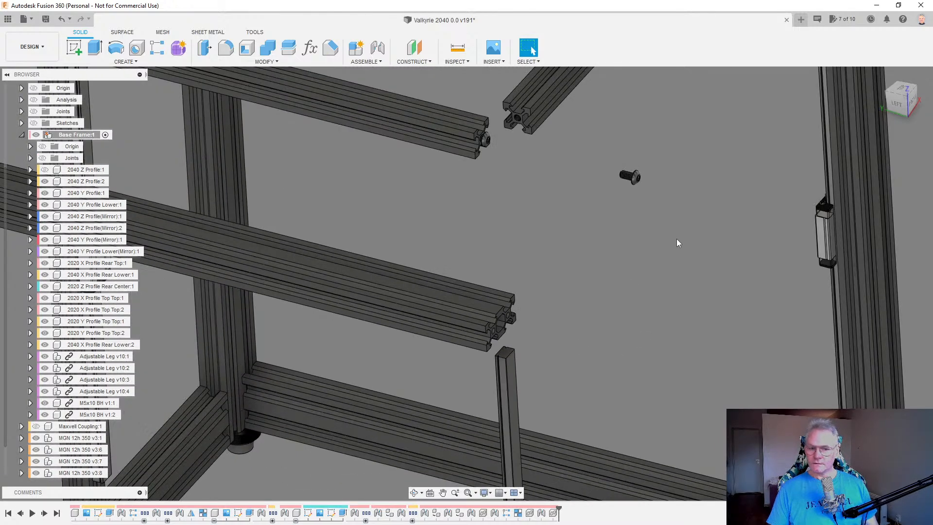
Joint the second M5x10 BH screw to an end hole of 2040 Y Profile:1 with a 2 mm offset, and show 2040 Z Profile:1 again.
{"action": "key", "text": "j"}
{"action": "scroll", "coordinate": [636, 165], "scroll_direction": "up", "scroll_amount": 5}
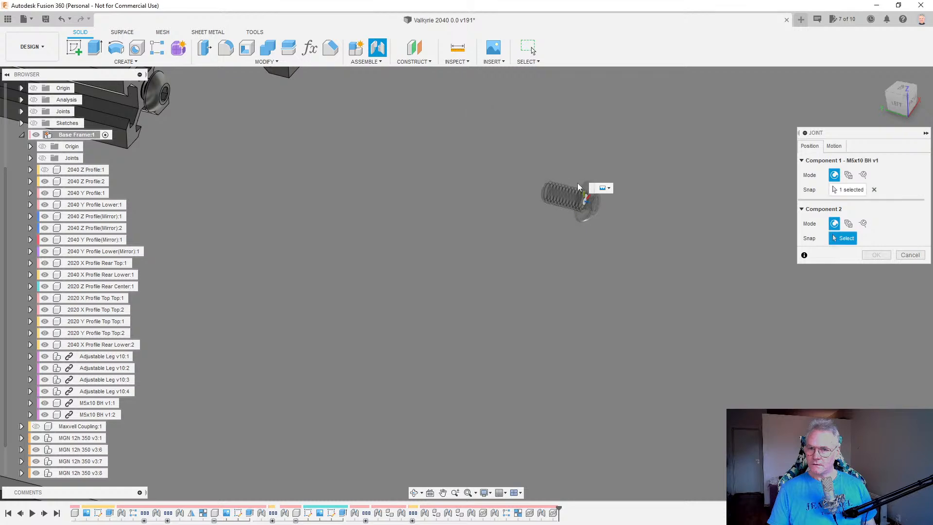
{"action": "scroll", "coordinate": [444, 390], "scroll_direction": "down", "scroll_amount": 4}
{"action": "scroll", "coordinate": [364, 459], "scroll_direction": "up", "scroll_amount": 8}
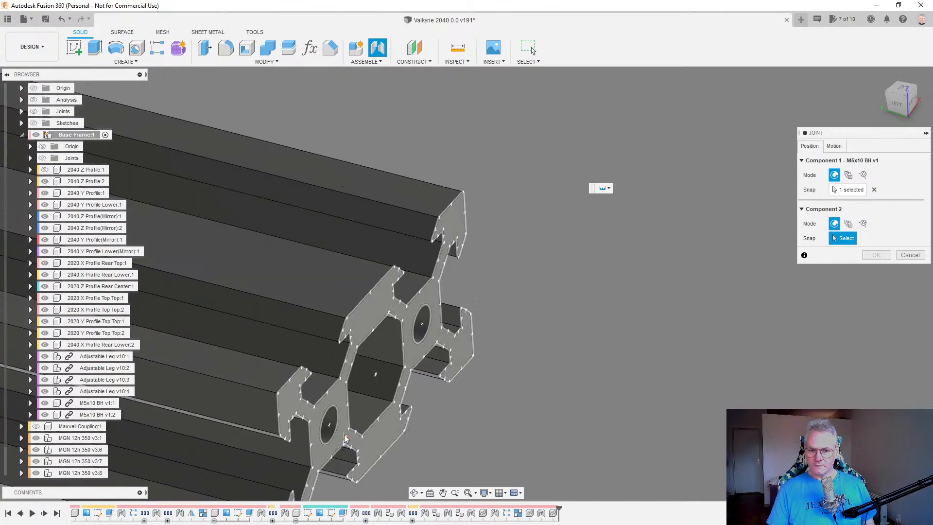
{"action": "left_click", "coordinate": [333, 432]}
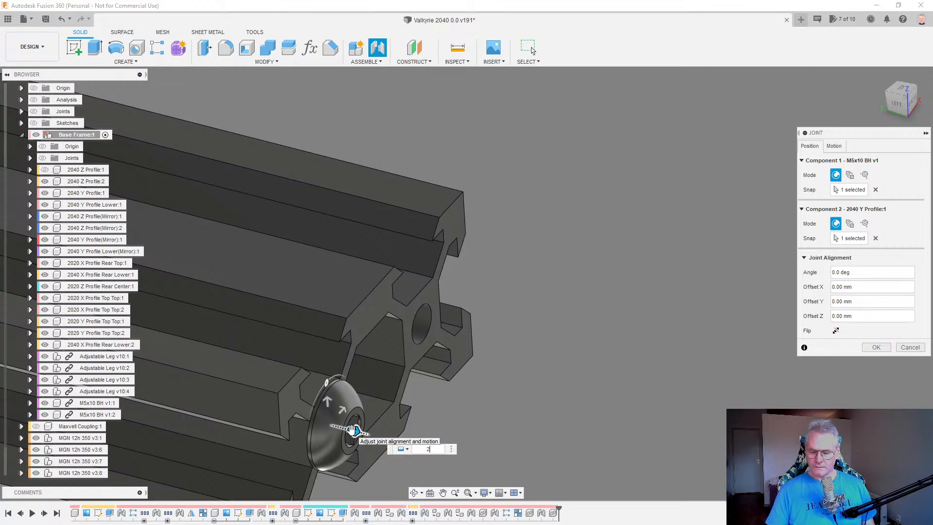
{"action": "key", "text": "Return"}
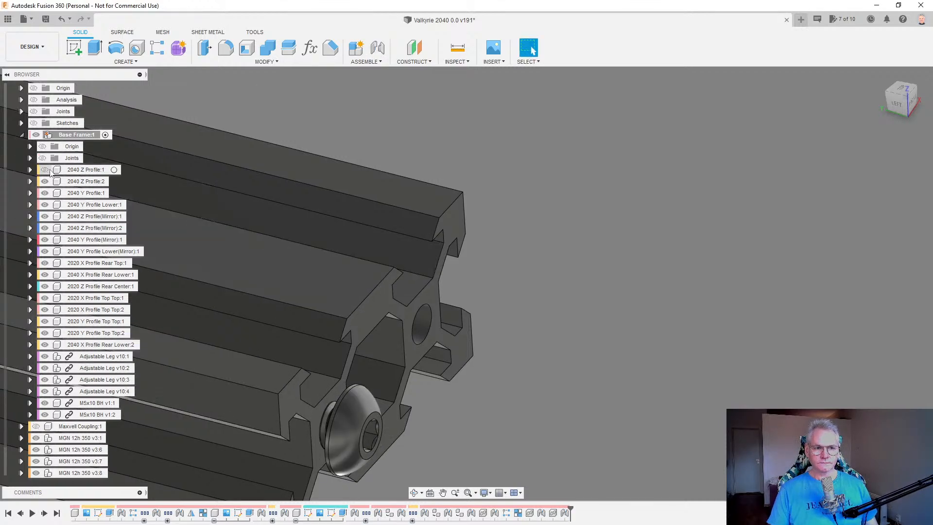
{"action": "left_click", "coordinate": [46, 171]}
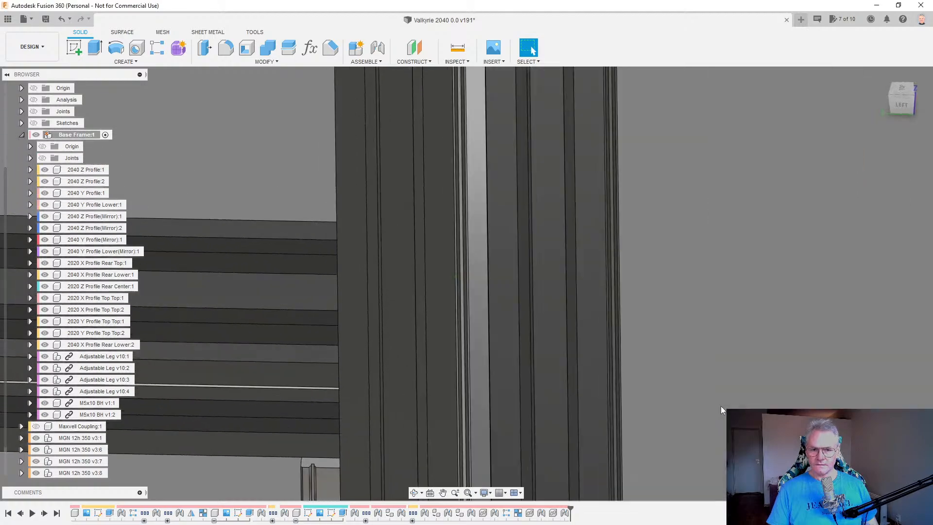
{"action": "middle_click_drag", "start_coordinate": [721, 406], "coordinate": [544, 285], "text": "shift"}
Look through the M5 folder, the Hardware Library and the Valkyrie 3D project folders for a bracket part.
{"action": "left_click", "coordinate": [8, 19]}
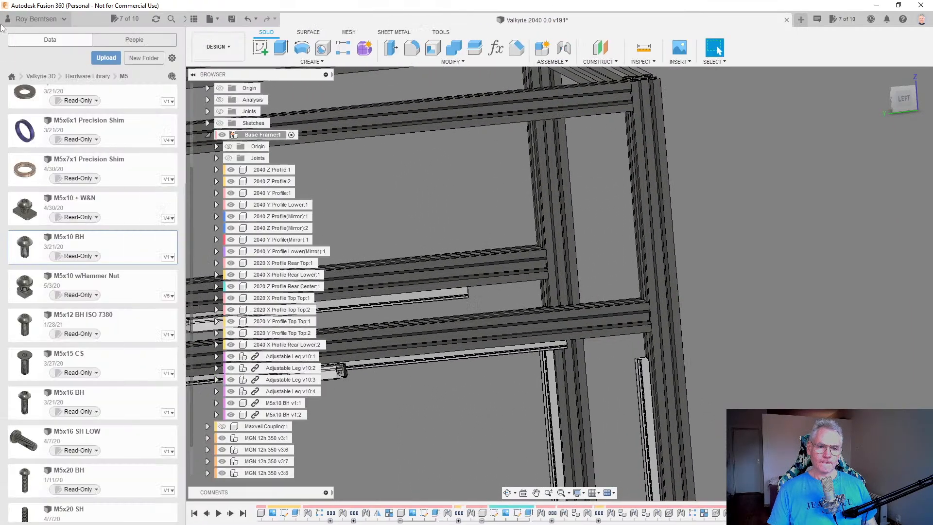
{"action": "scroll", "coordinate": [73, 192], "scroll_direction": "up", "scroll_amount": 5}
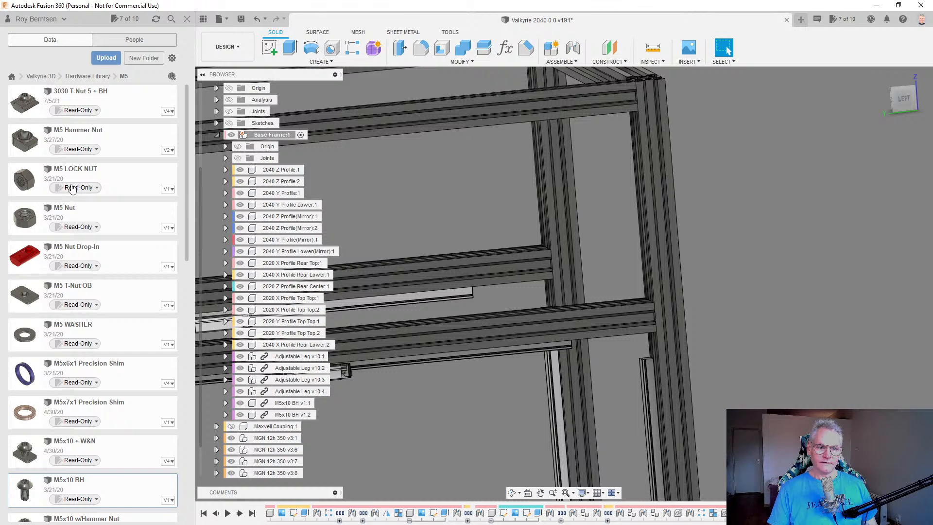
{"action": "scroll", "coordinate": [72, 190], "scroll_direction": "down", "scroll_amount": 10}
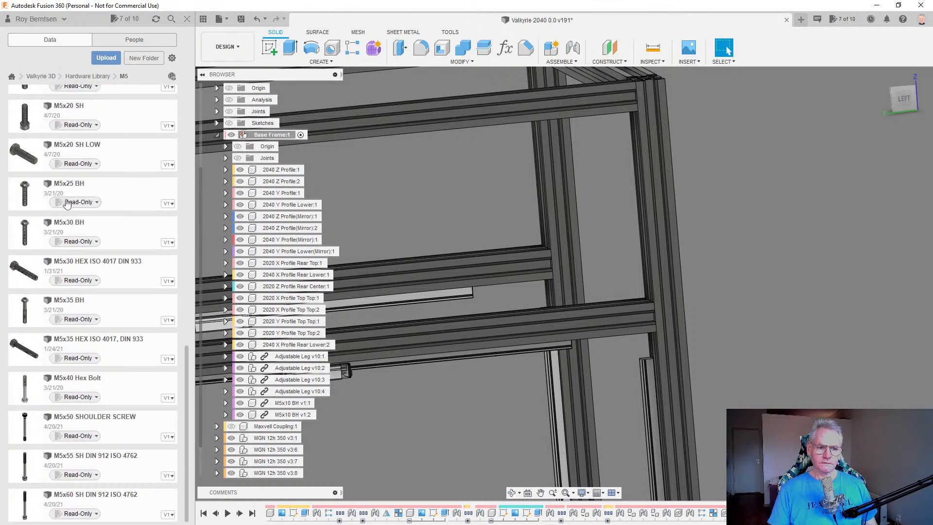
{"action": "scroll", "coordinate": [68, 204], "scroll_direction": "up", "scroll_amount": 10}
{"action": "left_click", "coordinate": [82, 76]}
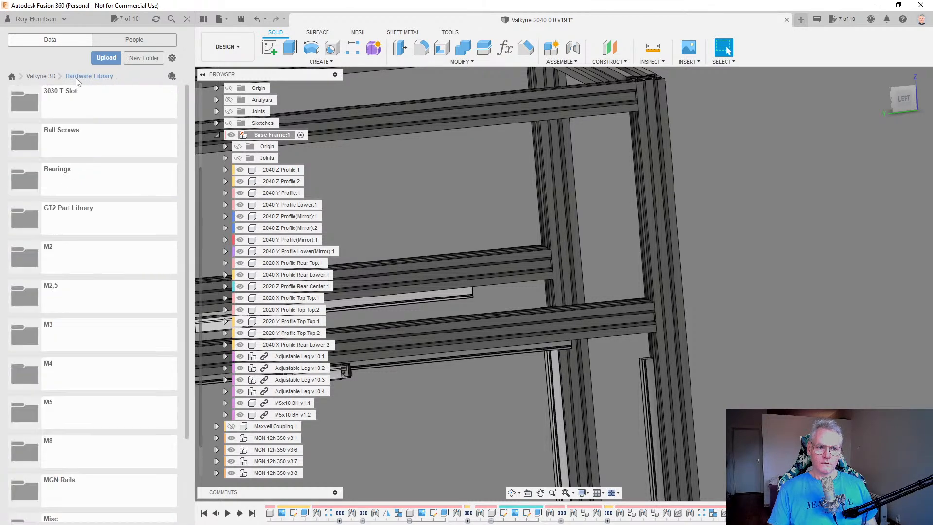
{"action": "scroll", "coordinate": [83, 274], "scroll_direction": "down", "scroll_amount": 3}
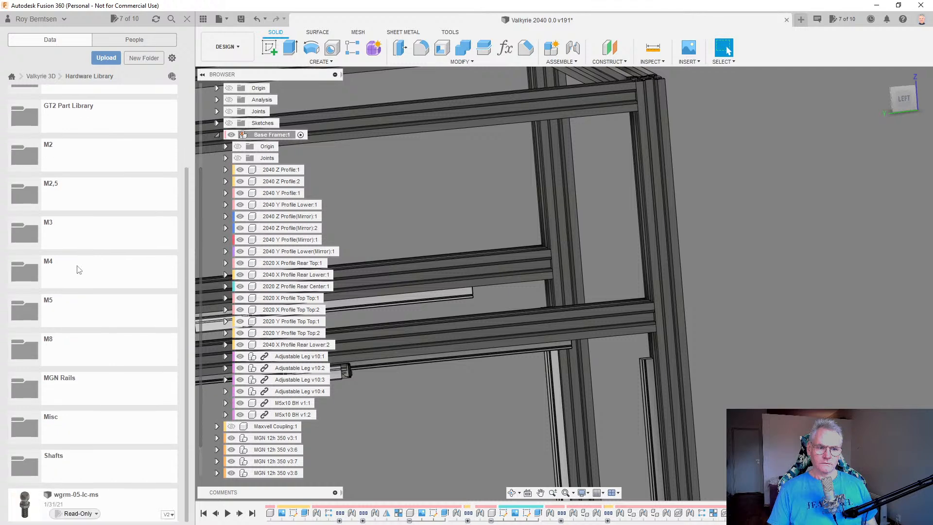
{"action": "scroll", "coordinate": [73, 228], "scroll_direction": "up", "scroll_amount": 3}
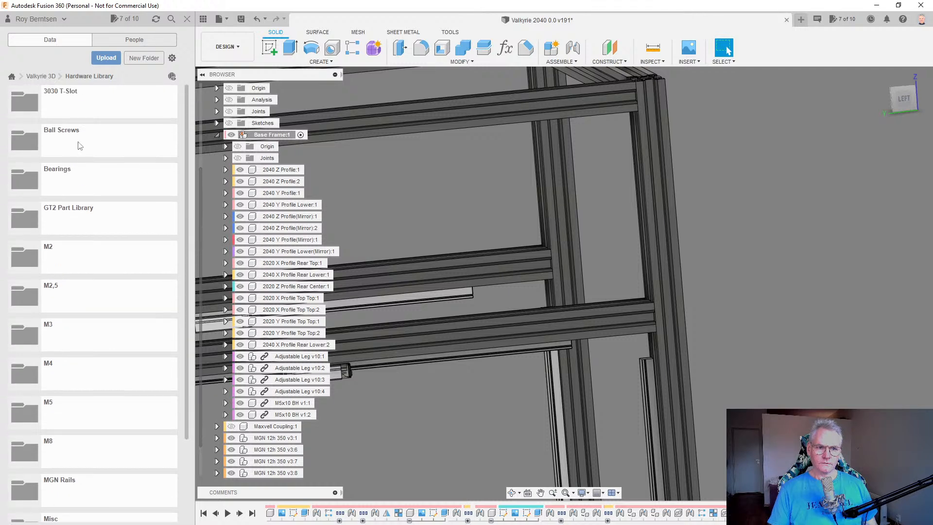
{"action": "left_click", "coordinate": [46, 77]}
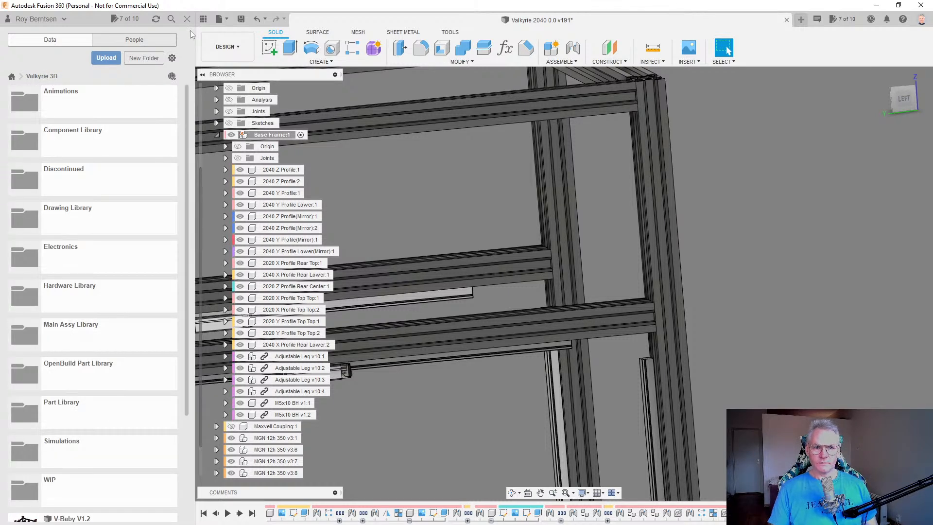
Search all data for bracket, insert the Valkyrie 3D 2820 L Bracket Assy into Base Frame, and move it 225 mm in Z.
{"action": "left_click", "coordinate": [171, 19]}
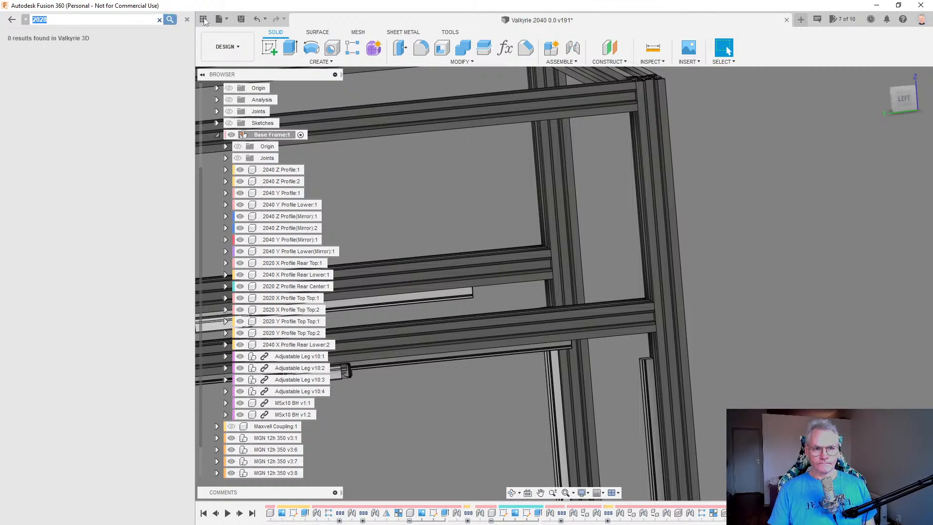
{"action": "left_click", "coordinate": [24, 20]}
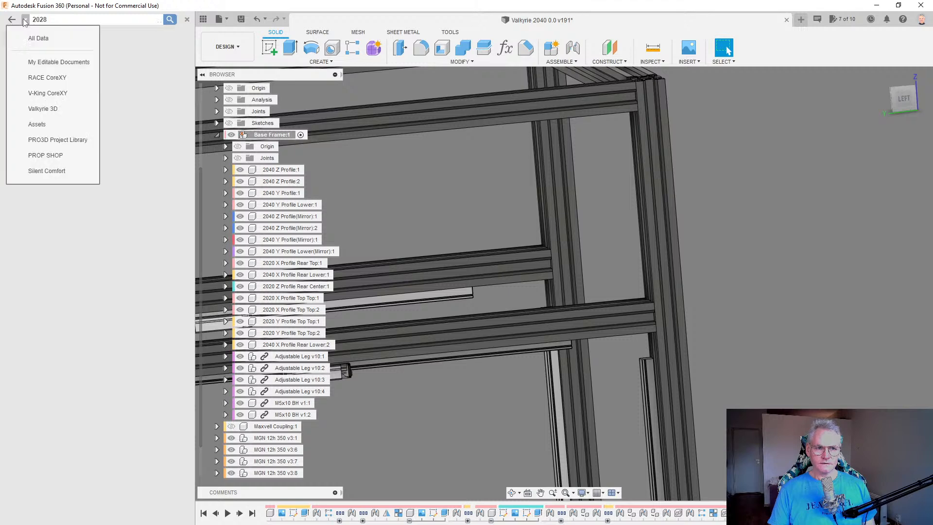
{"action": "left_click", "coordinate": [41, 37]}
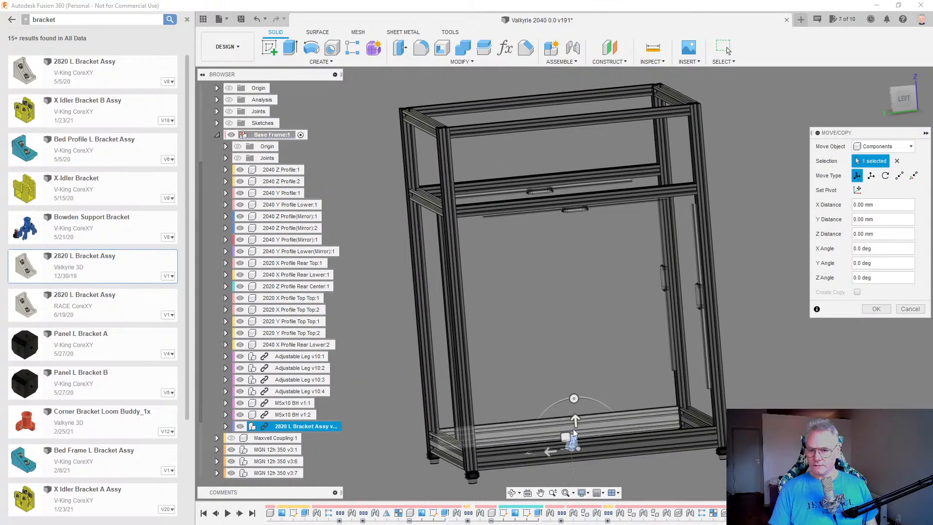
{"action": "scroll", "coordinate": [802, 344], "scroll_direction": "up", "scroll_amount": 5}
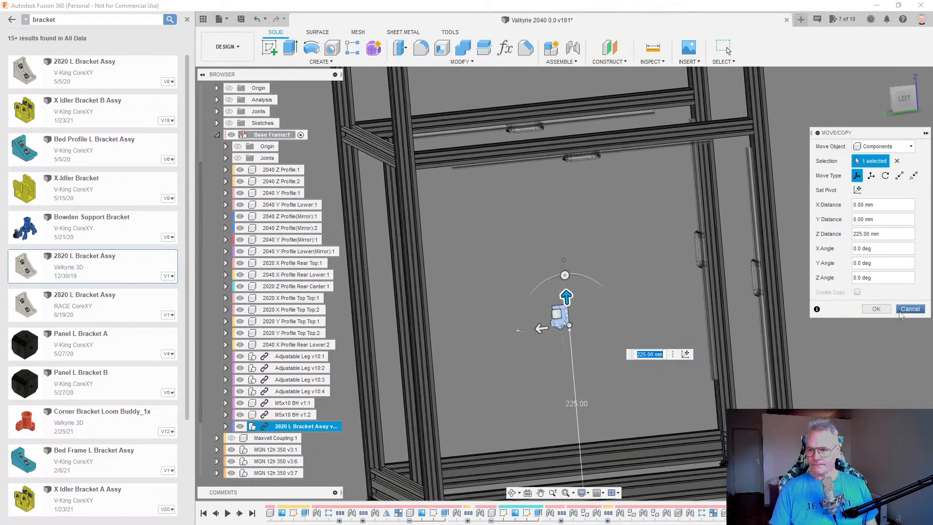
{"action": "left_click", "coordinate": [875, 310]}
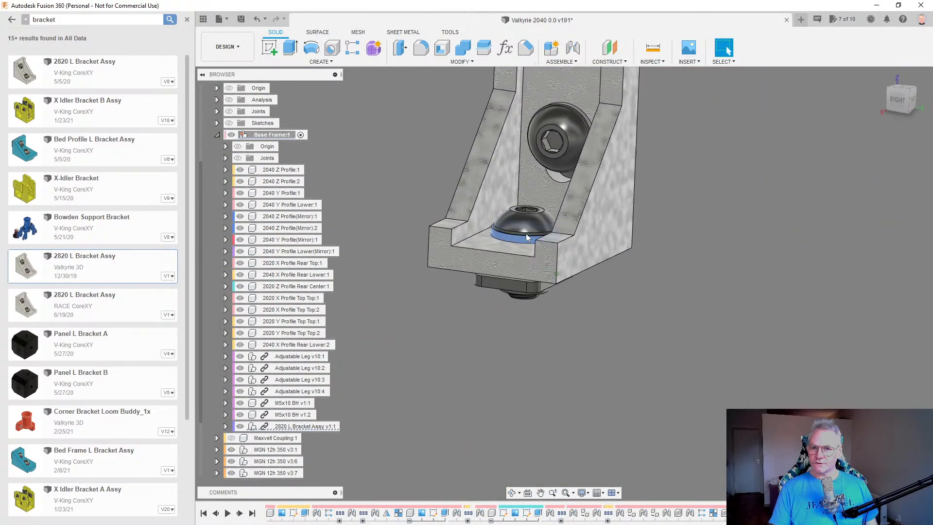
Joint the 2820 L bracket's outer corner edge to the end of the upper face of 2040 Y Profile:1, against the upright.
{"action": "middle_click_drag", "start_coordinate": [526, 237], "coordinate": [581, 375], "text": "shift"}
{"action": "scroll", "coordinate": [581, 374], "scroll_direction": "down", "scroll_amount": 5}
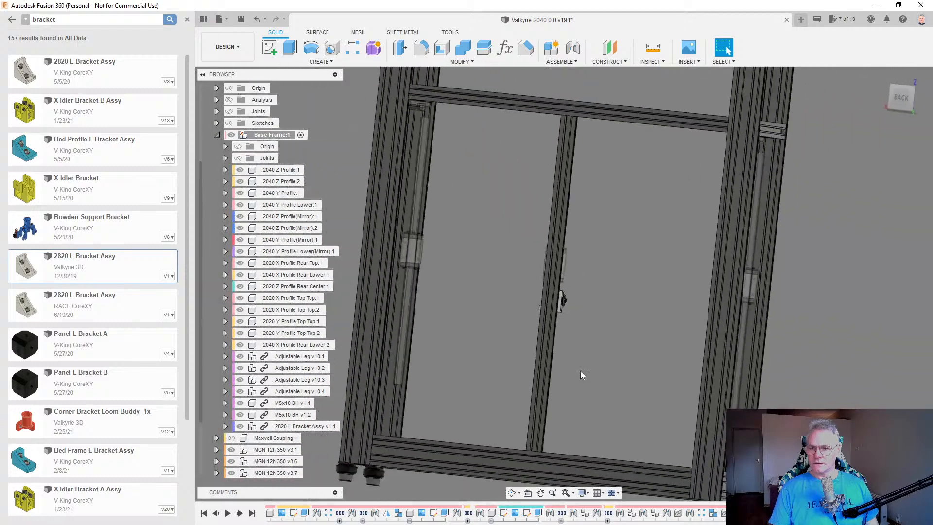
{"action": "scroll", "coordinate": [580, 371], "scroll_direction": "up", "scroll_amount": 5}
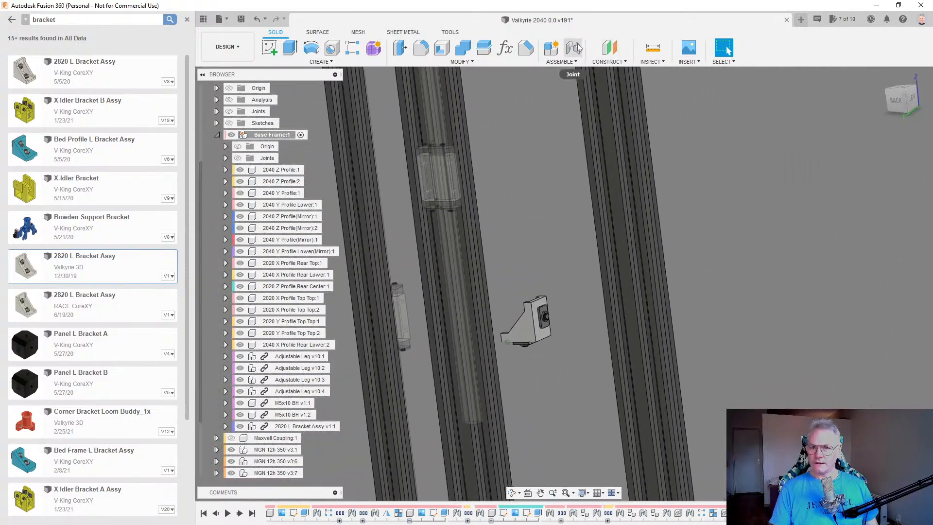
{"action": "left_click", "coordinate": [573, 47]}
{"action": "scroll", "coordinate": [590, 365], "scroll_direction": "up", "scroll_amount": 5}
{"action": "scroll", "coordinate": [587, 365], "scroll_direction": "up", "scroll_amount": 2}
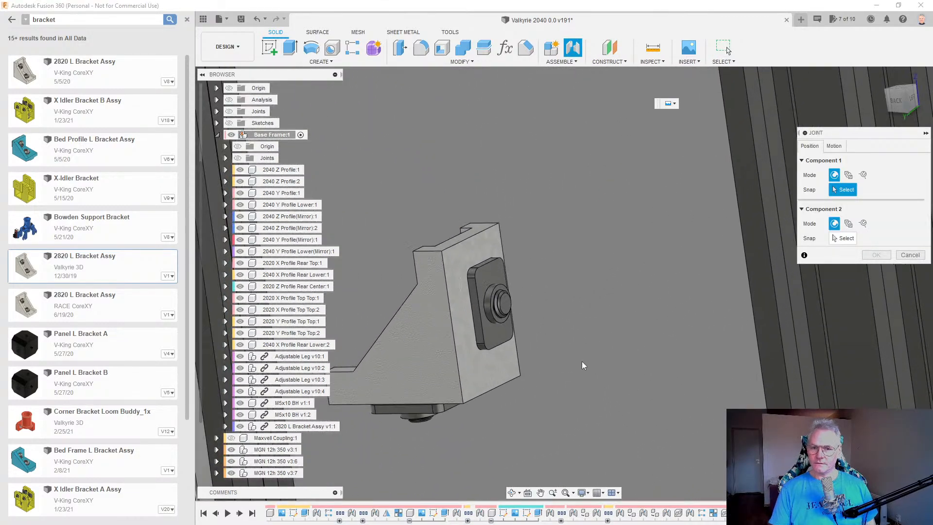
{"action": "left_click", "coordinate": [187, 20]}
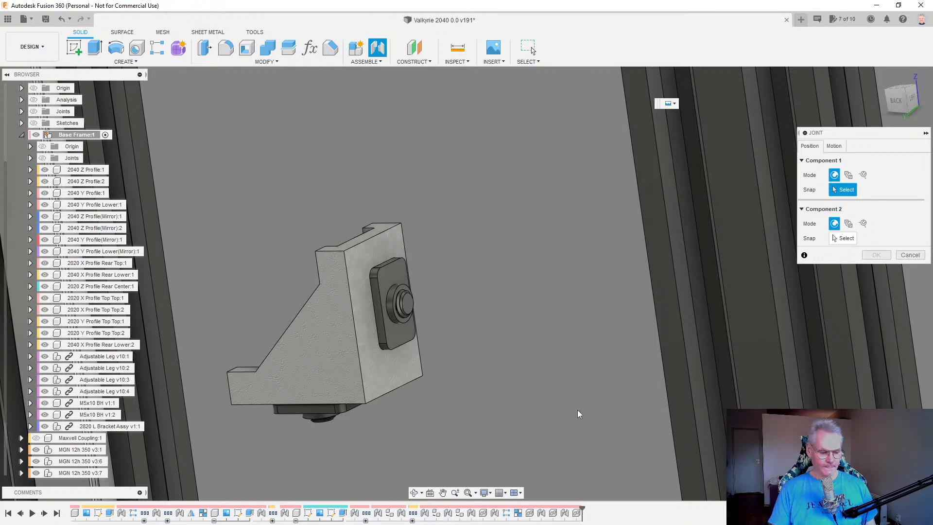
{"action": "left_click", "coordinate": [389, 382]}
{"action": "scroll", "coordinate": [389, 383], "scroll_direction": "down", "scroll_amount": 10}
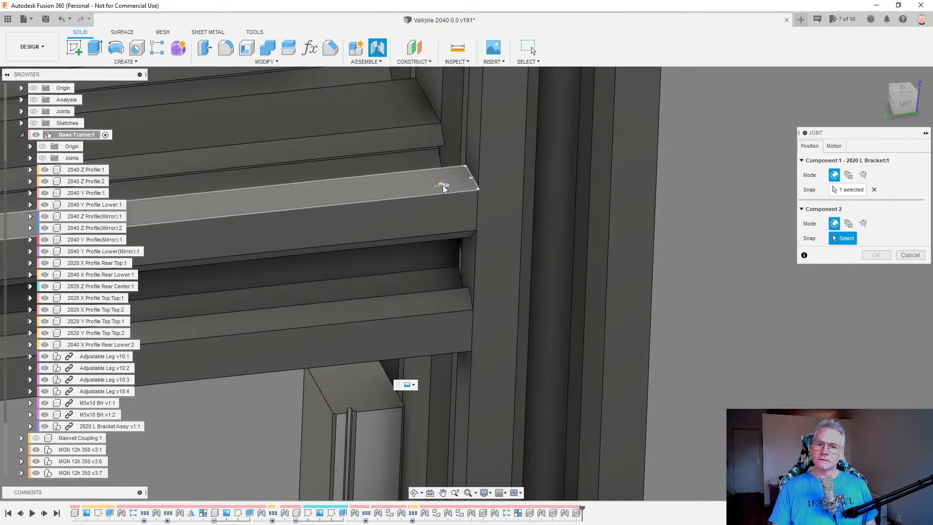
{"action": "left_click", "coordinate": [457, 195]}
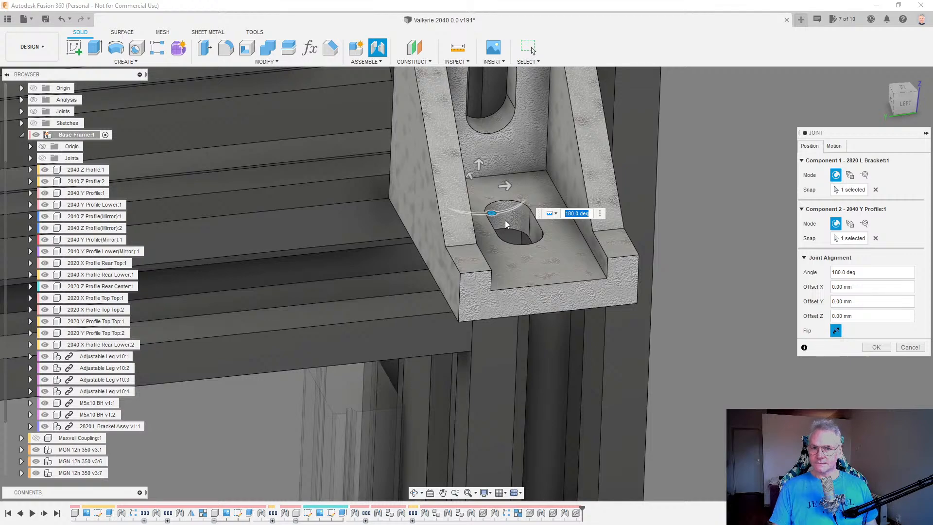
Set the bracket joint's angle to 90 degrees and its Y offset to 10 mm, and accept the joint.
{"action": "left_click_drag", "start_coordinate": [490, 213], "coordinate": [407, 209]}
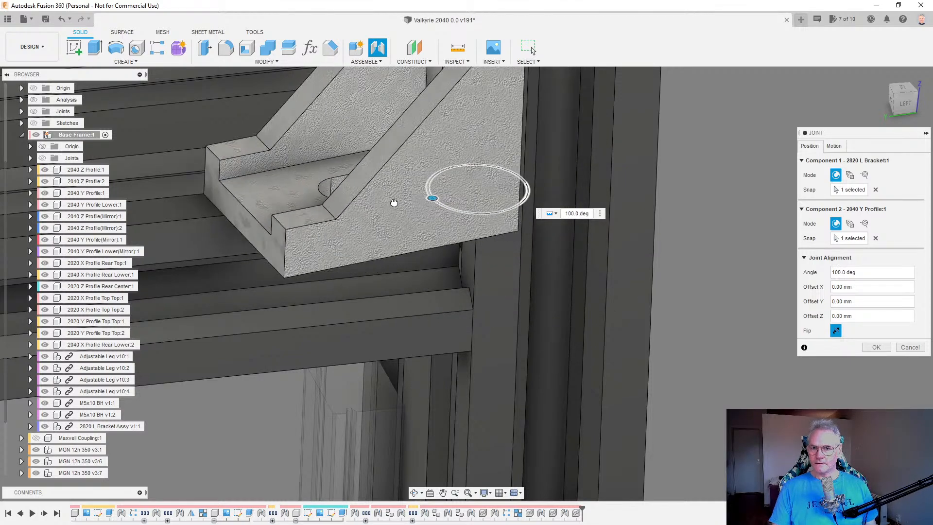
{"action": "middle_click_drag", "start_coordinate": [463, 283], "coordinate": [476, 232], "text": "shift"}
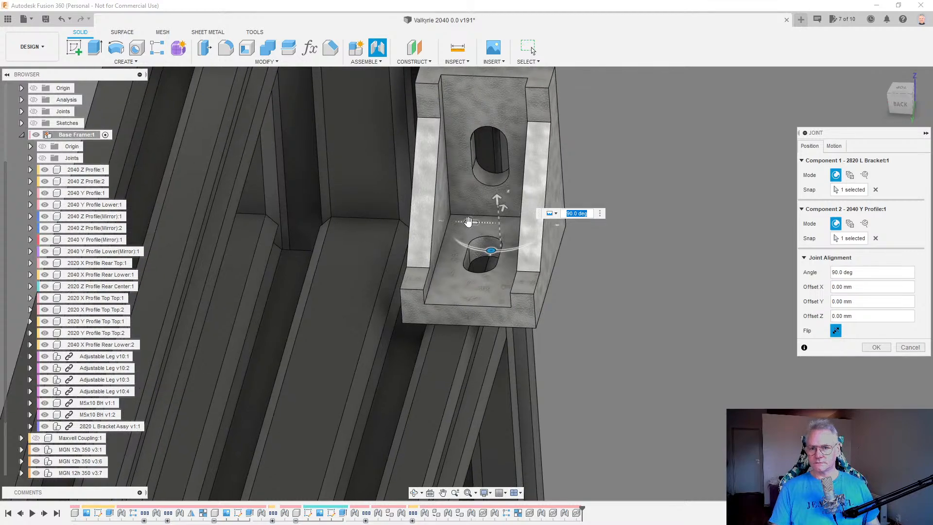
{"action": "left_click_drag", "start_coordinate": [468, 222], "coordinate": [401, 224]}
{"action": "scroll", "coordinate": [650, 348], "scroll_direction": "down", "scroll_amount": 5}
{"action": "middle_click_drag", "start_coordinate": [650, 348], "coordinate": [658, 358], "text": "shift"}
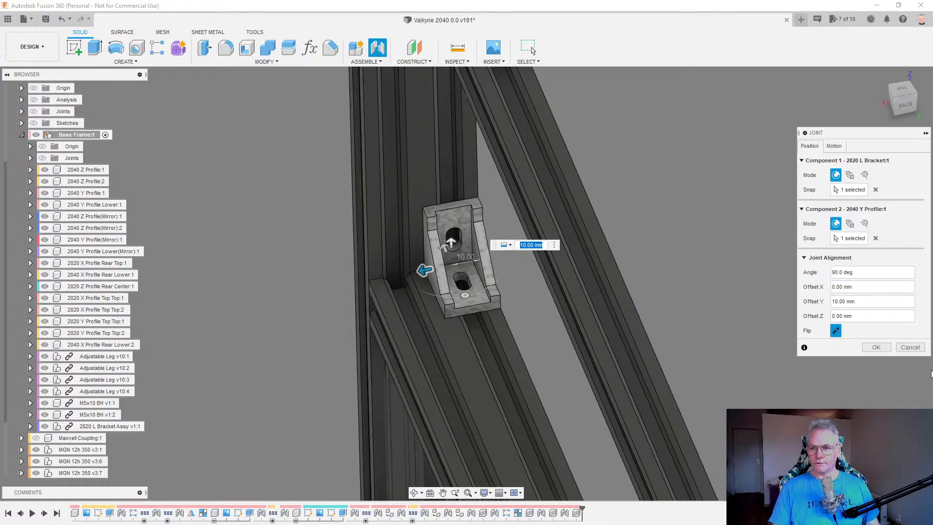
{"action": "left_click", "coordinate": [877, 347]}
Hide the 2820 L Bracket Assy in Base Frame.
{"action": "middle_click_drag", "start_coordinate": [872, 352], "coordinate": [685, 281], "text": "shift"}
{"action": "scroll", "coordinate": [761, 283], "scroll_direction": "down", "scroll_amount": 6}
{"action": "scroll", "coordinate": [634, 269], "scroll_direction": "up", "scroll_amount": 8}
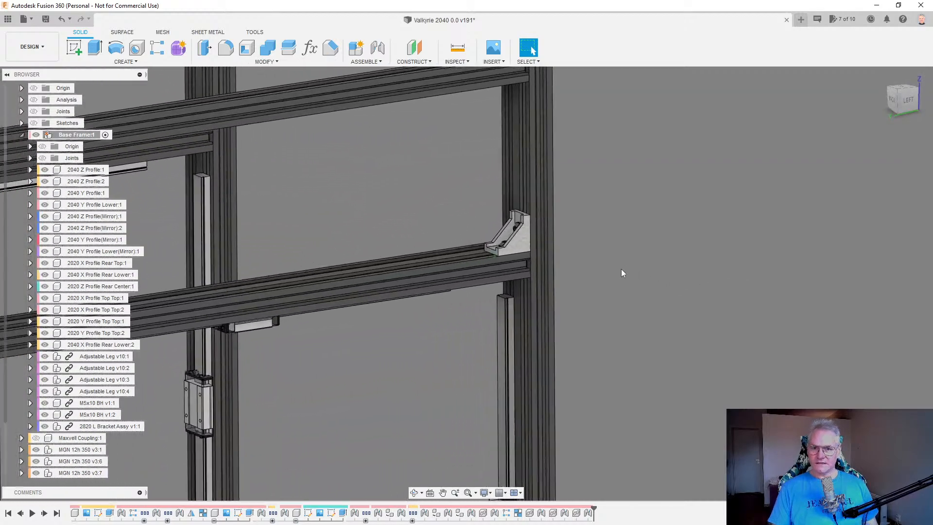
{"action": "scroll", "coordinate": [622, 269], "scroll_direction": "down", "scroll_amount": 5}
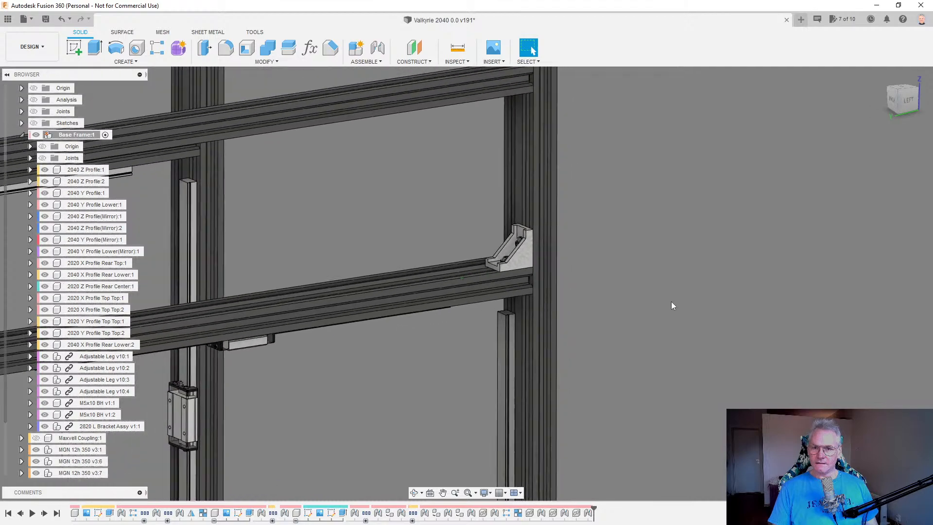
{"action": "scroll", "coordinate": [672, 306], "scroll_direction": "down", "scroll_amount": 3}
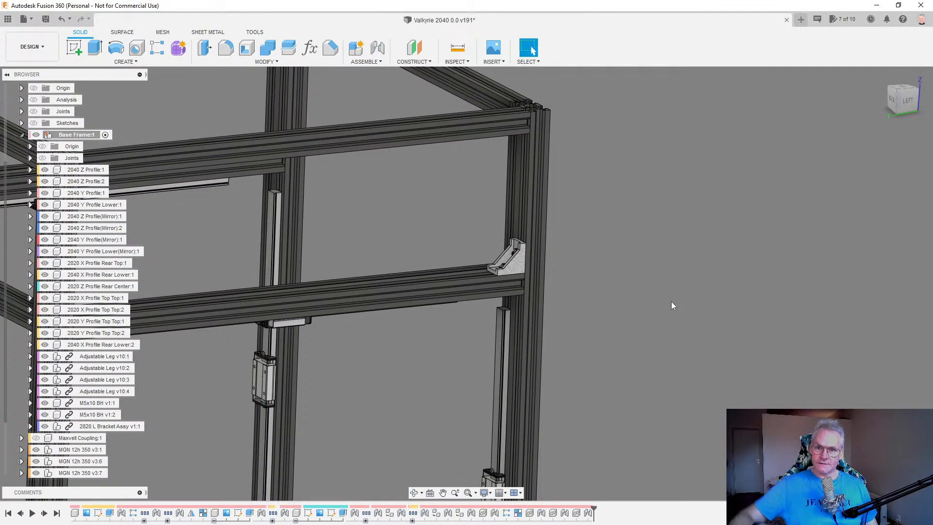
{"action": "scroll", "coordinate": [671, 302], "scroll_direction": "down", "scroll_amount": 3}
{"action": "scroll", "coordinate": [600, 304], "scroll_direction": "down", "scroll_amount": 5}
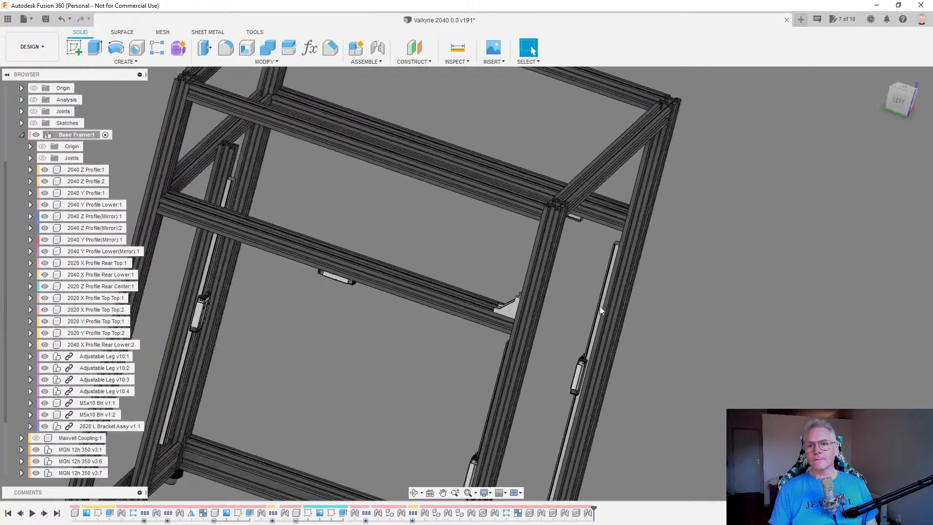
{"action": "middle_click_drag", "start_coordinate": [599, 311], "coordinate": [399, 372], "text": "shift"}
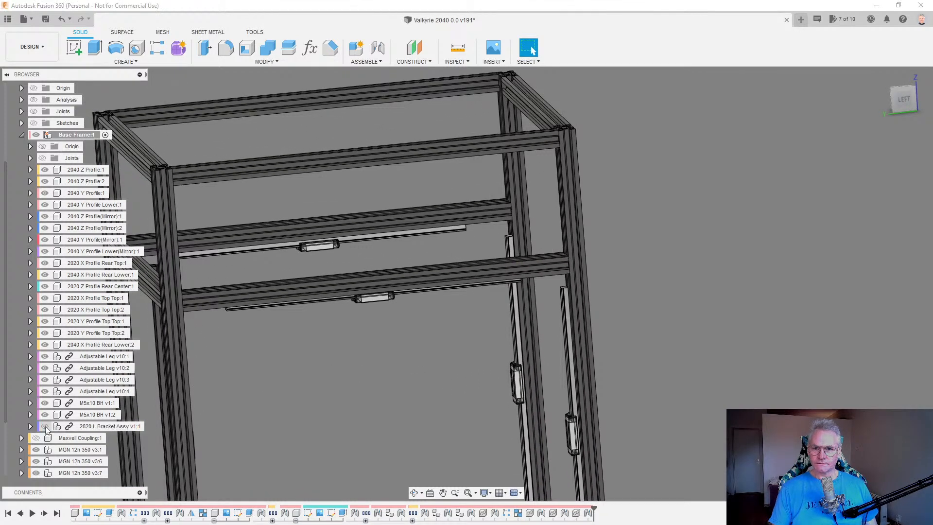
Examine how the upper 2040 Y profiles and the 2020 X Profile Rear Top meet the frame's corner uprights.
{"action": "middle_click_drag", "start_coordinate": [631, 325], "coordinate": [608, 259], "text": "shift"}
{"action": "left_click", "coordinate": [607, 259]}
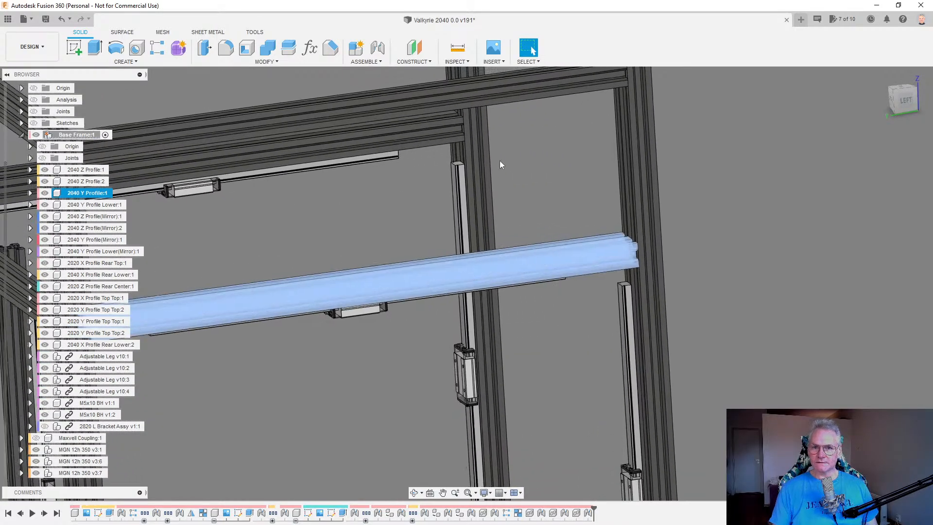
{"action": "scroll", "coordinate": [499, 160], "scroll_direction": "down", "scroll_amount": 2}
{"action": "left_click", "coordinate": [464, 156]}
{"action": "double_click", "coordinate": [466, 167]}
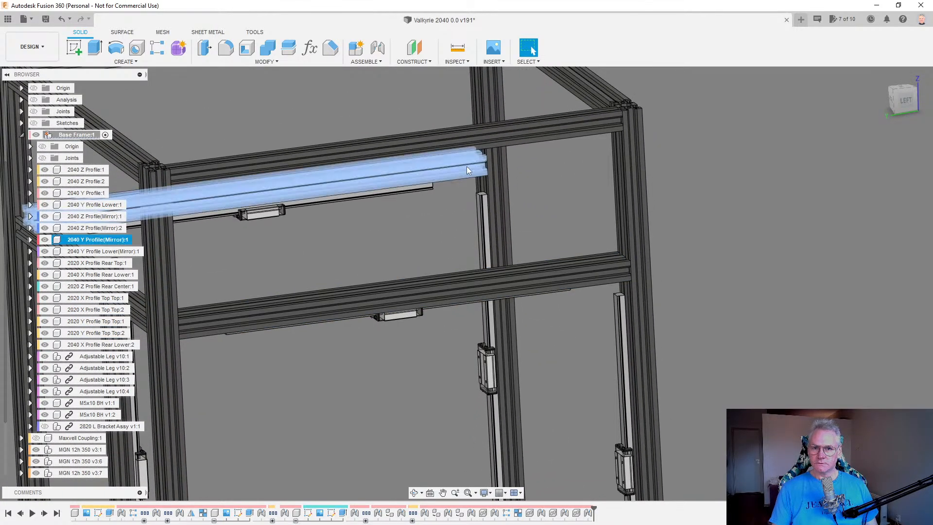
{"action": "middle_click_drag", "start_coordinate": [466, 166], "coordinate": [665, 286], "text": "shift"}
{"action": "left_click", "coordinate": [736, 249]}
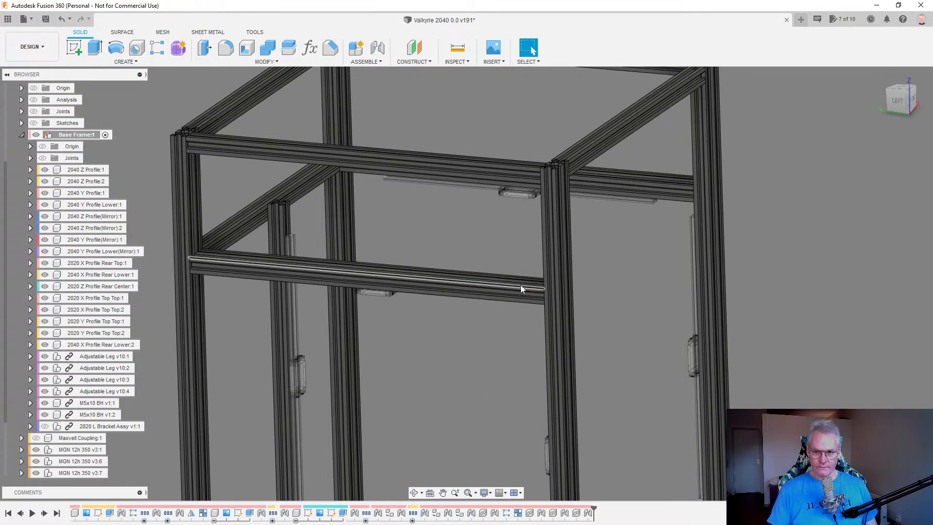
{"action": "left_click", "coordinate": [519, 286]}
{"action": "left_click", "coordinate": [625, 296]}
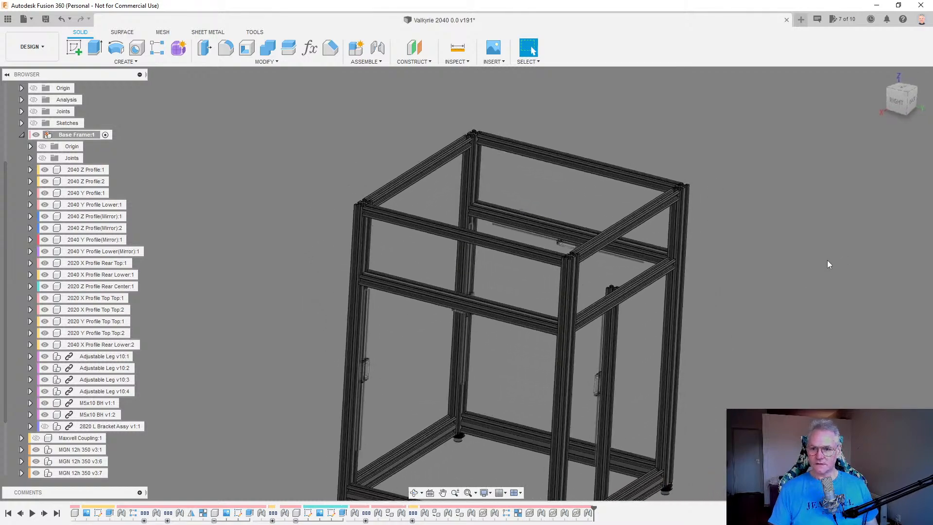
{"action": "left_click", "coordinate": [696, 267]}
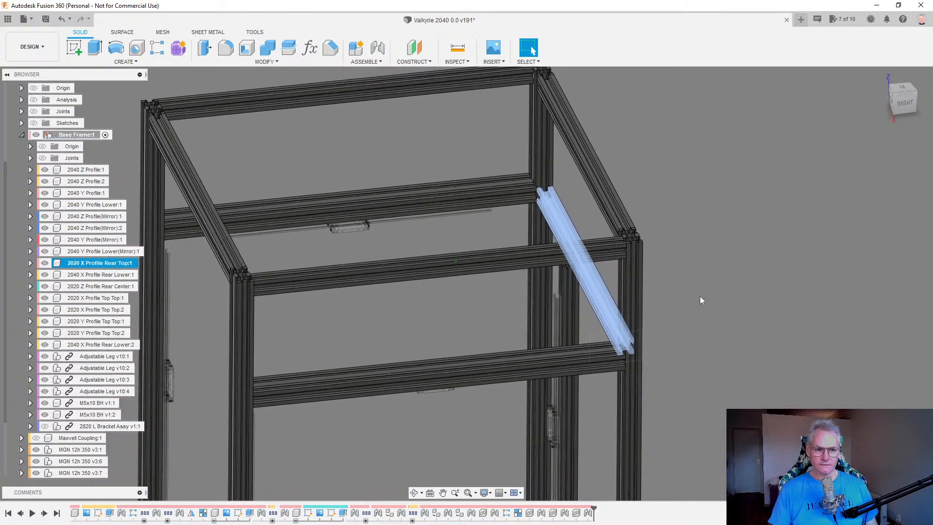
{"action": "left_click", "coordinate": [706, 290]}
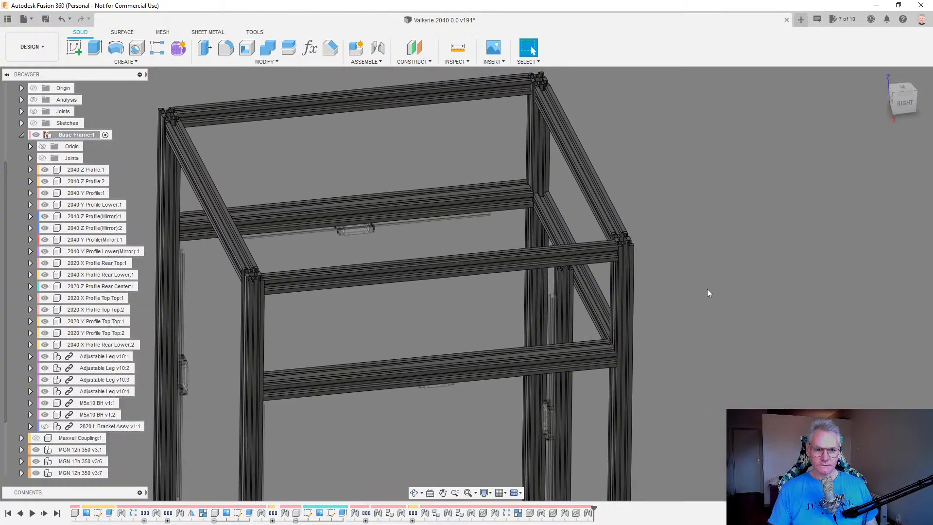
Find 2020 X Profile Rear Top:1 in the design history, activate the component, and roll its history back one feature.
{"action": "right_click", "coordinate": [74, 265]}
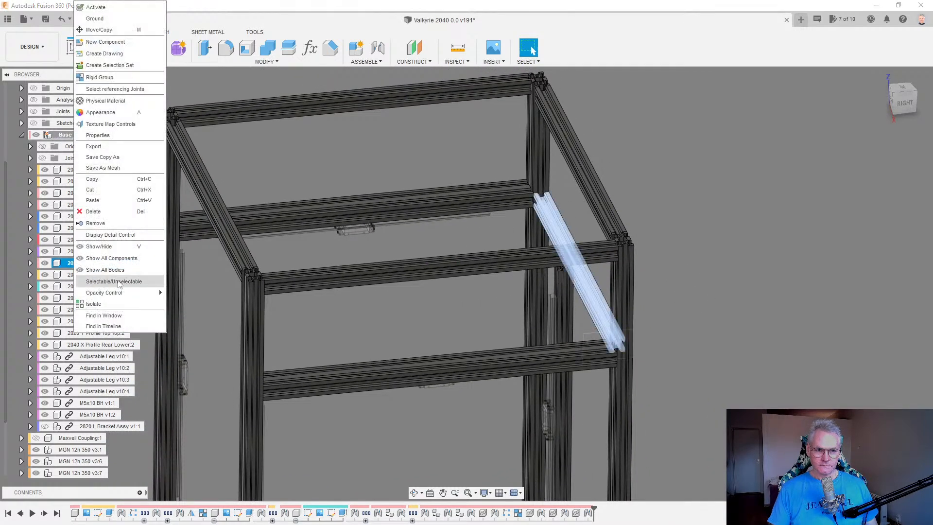
{"action": "left_click", "coordinate": [123, 327]}
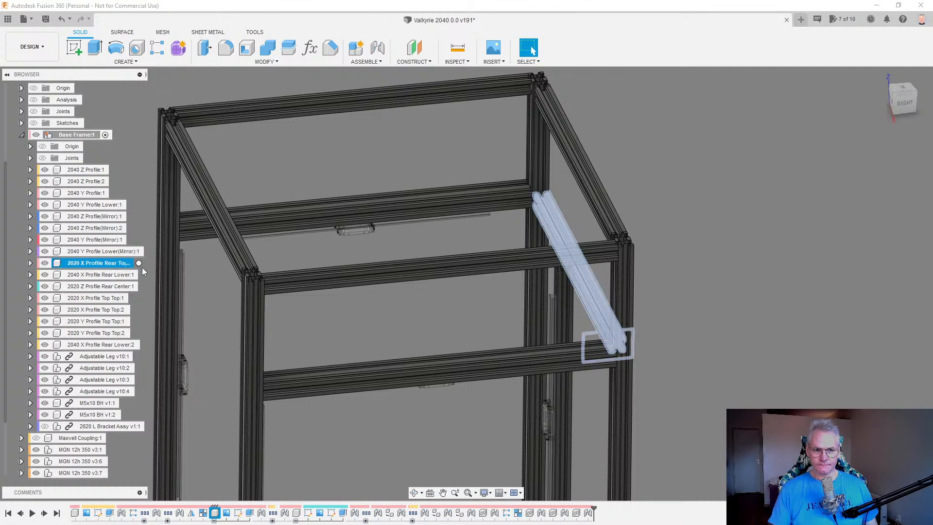
{"action": "left_click", "coordinate": [139, 263]}
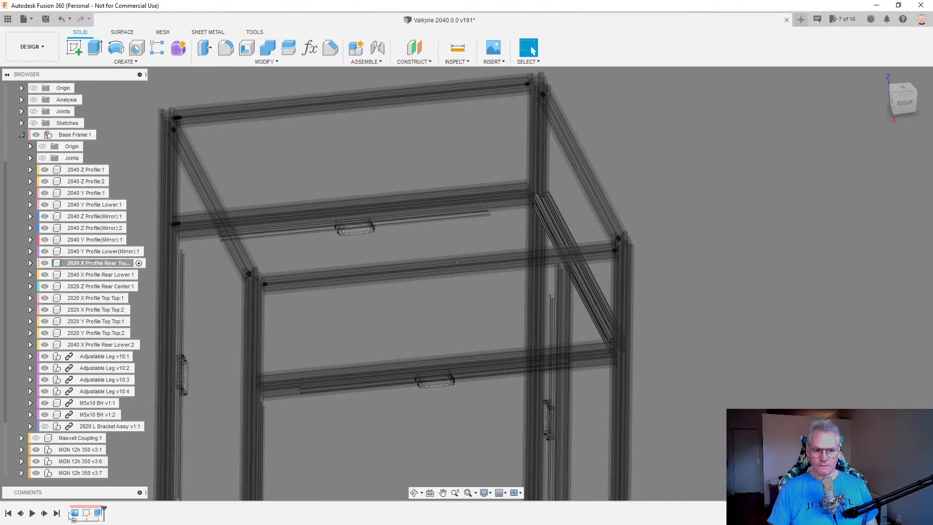
{"action": "left_click", "coordinate": [20, 514]}
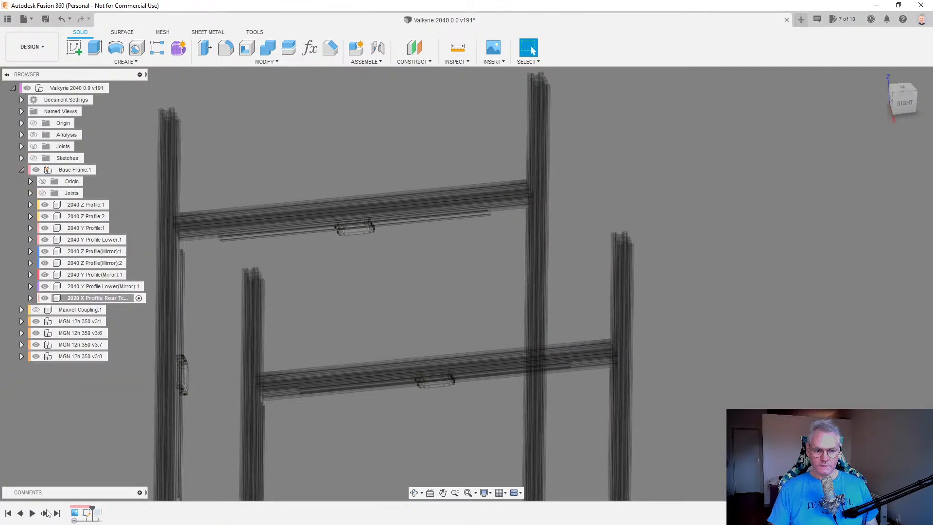
Set the extrusion distance of 2020 X Profile Rear Top to the FrameSizeX parameter, without the frameProfile_2 deduction.
{"action": "double_click", "coordinate": [99, 513]}
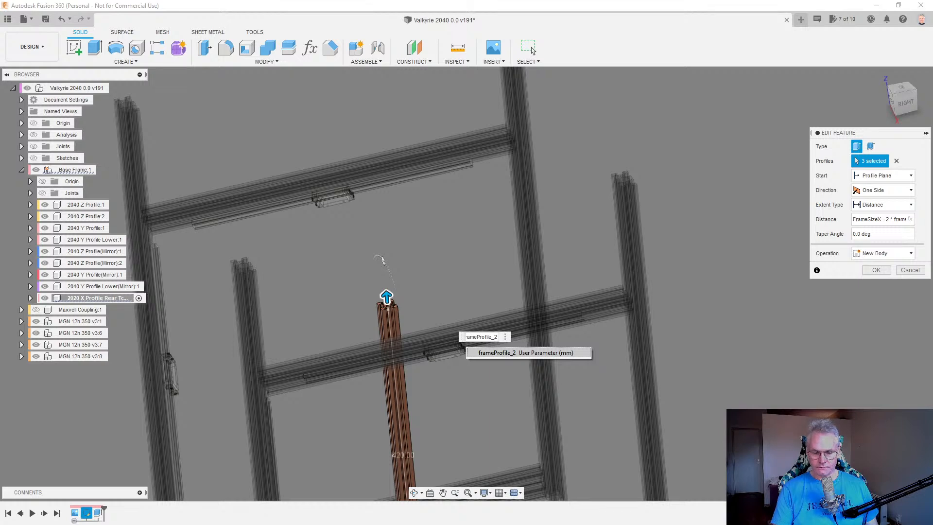
{"action": "key", "text": "BackSpace"}
{"action": "key", "text": "BackSpace"}
{"action": "key", "text": "BackSpace"}
{"action": "key", "text": "BackSpace"}
{"action": "key", "text": "BackSpace"}
{"action": "key", "text": "BackSpace"}
{"action": "key", "text": "BackSpace"}
{"action": "key", "text": "BackSpace"}
{"action": "key", "text": "BackSpace"}
{"action": "key", "text": "BackSpace"}
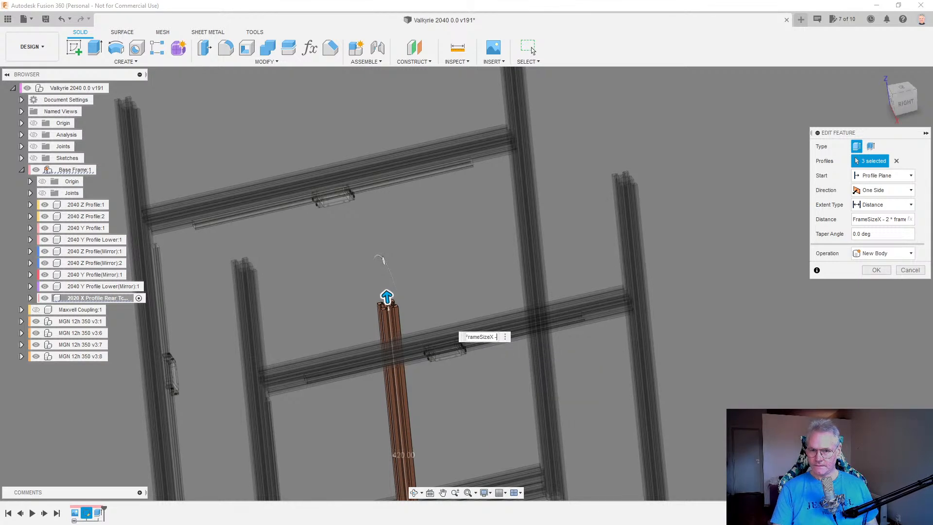
{"action": "key", "text": "BackSpace"}
{"action": "key", "text": "BackSpace"}
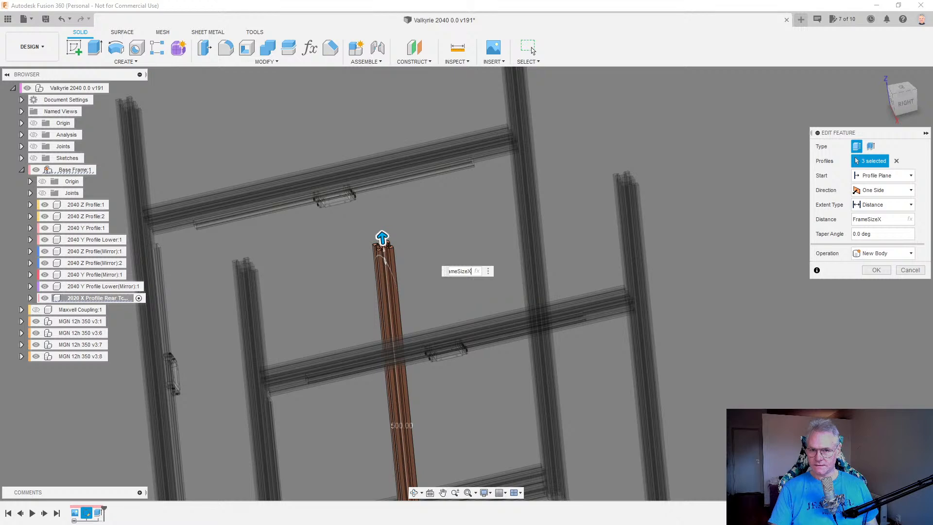
{"action": "key", "text": "Return"}
Make Base Frame the active component again.
{"action": "scroll", "coordinate": [496, 374], "scroll_direction": "down", "scroll_amount": 5}
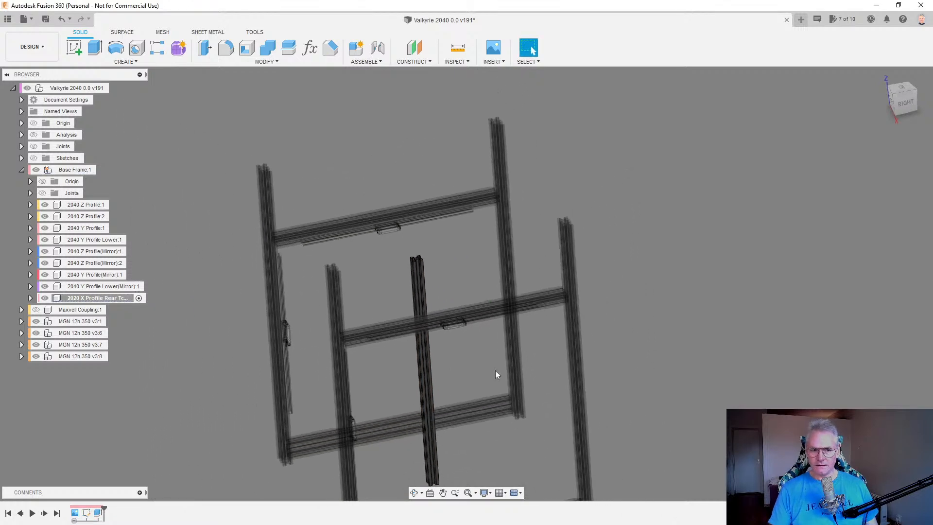
{"action": "scroll", "coordinate": [495, 374], "scroll_direction": "down", "scroll_amount": 1}
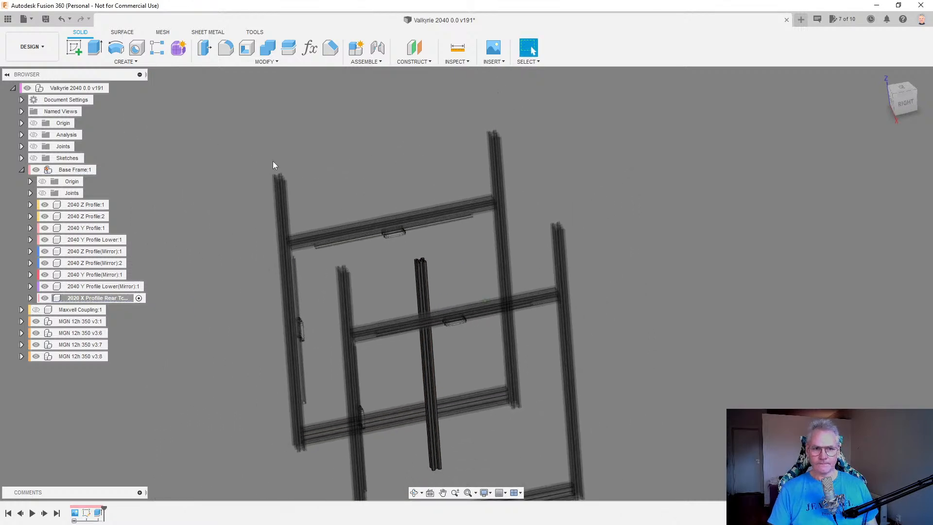
{"action": "double_click", "coordinate": [97, 169]}
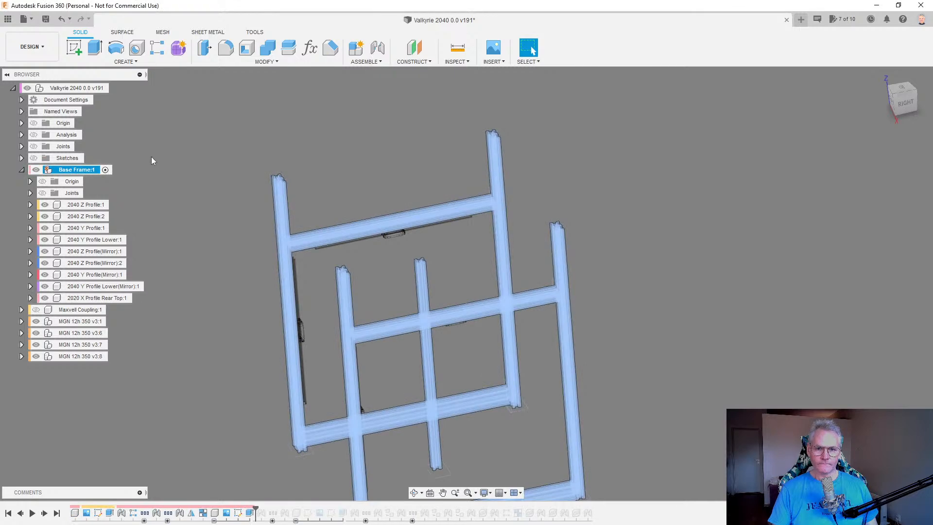
Advance the design history by one feature and delete the joint between 2020 X Profile Rear Top and 2040 Y Profile.
{"action": "left_click", "coordinate": [152, 157]}
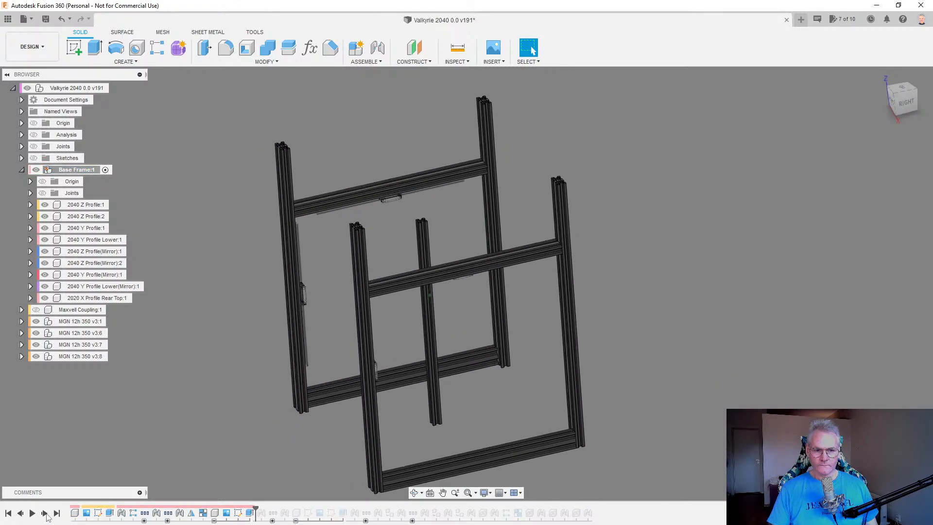
{"action": "left_click", "coordinate": [45, 513]}
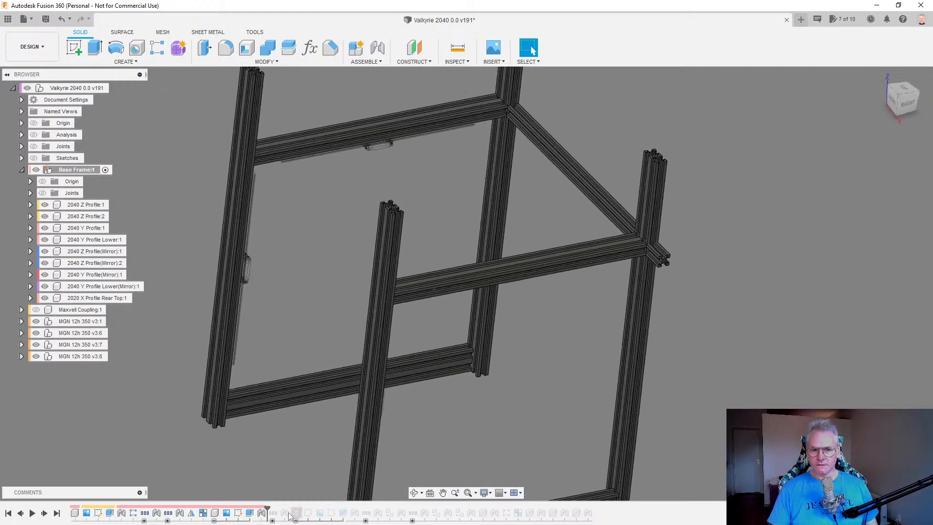
{"action": "double_click", "coordinate": [263, 514]}
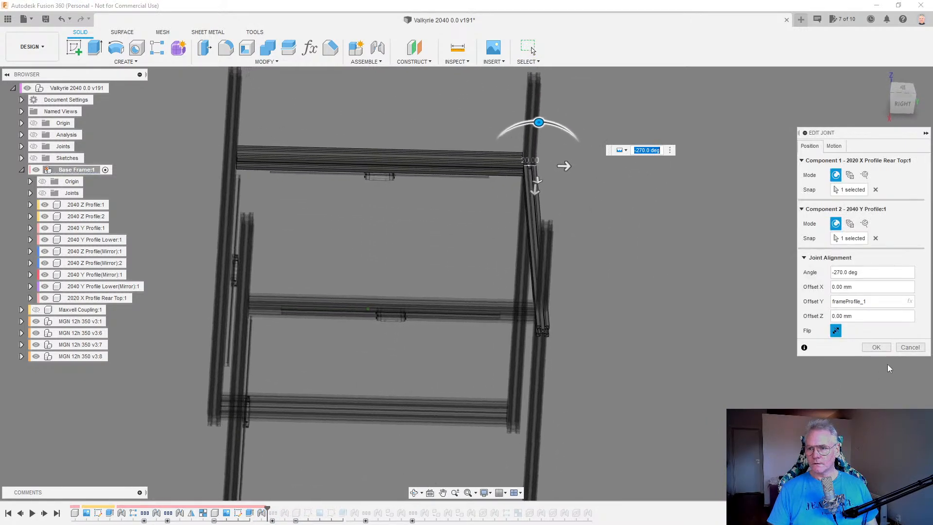
{"action": "left_click", "coordinate": [910, 347]}
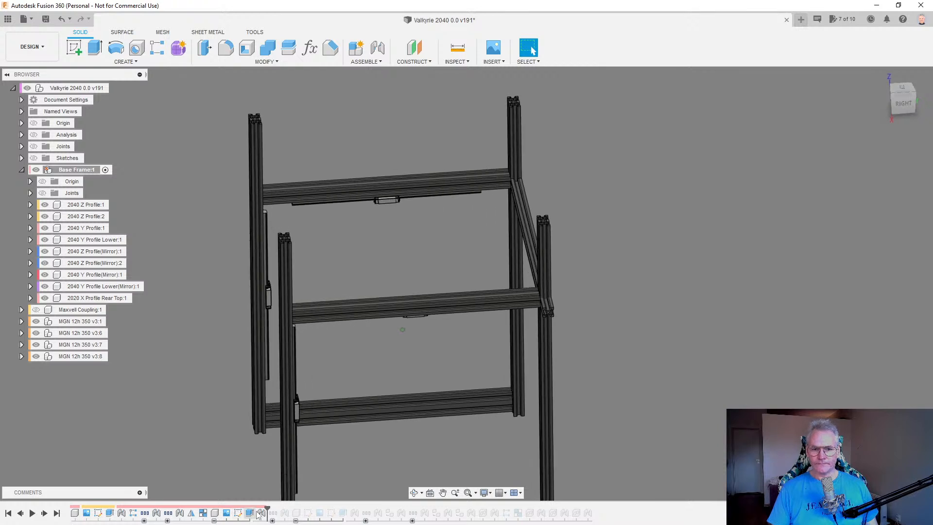
{"action": "right_click", "coordinate": [261, 514]}
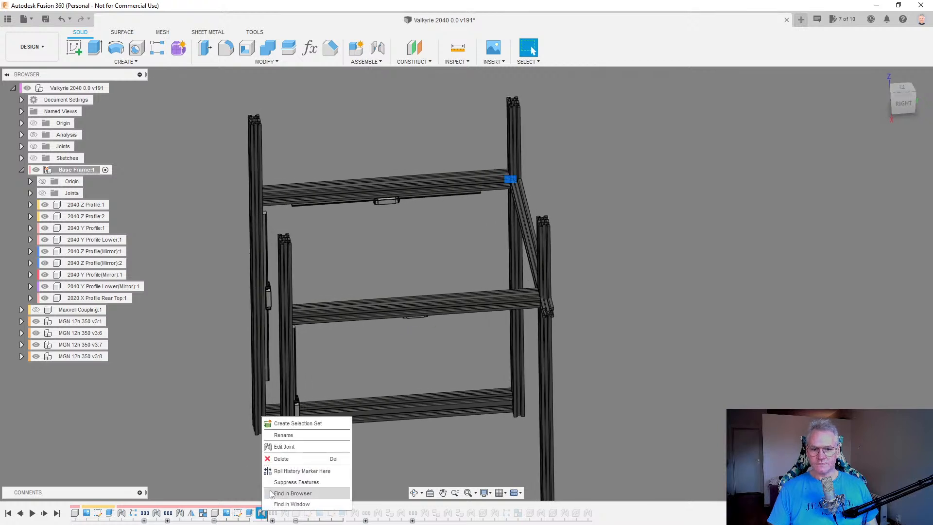
{"action": "left_click", "coordinate": [281, 458]}
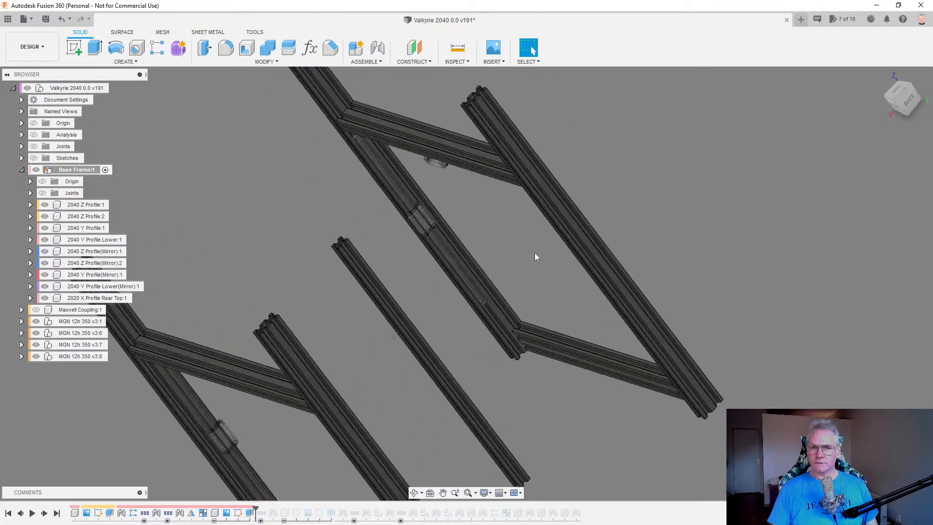
Start a joint from the outer end corner of 2020 X Profile Rear Top to the top end of 2040 Z Profile(Mirror):2.
{"action": "key", "text": "j"}
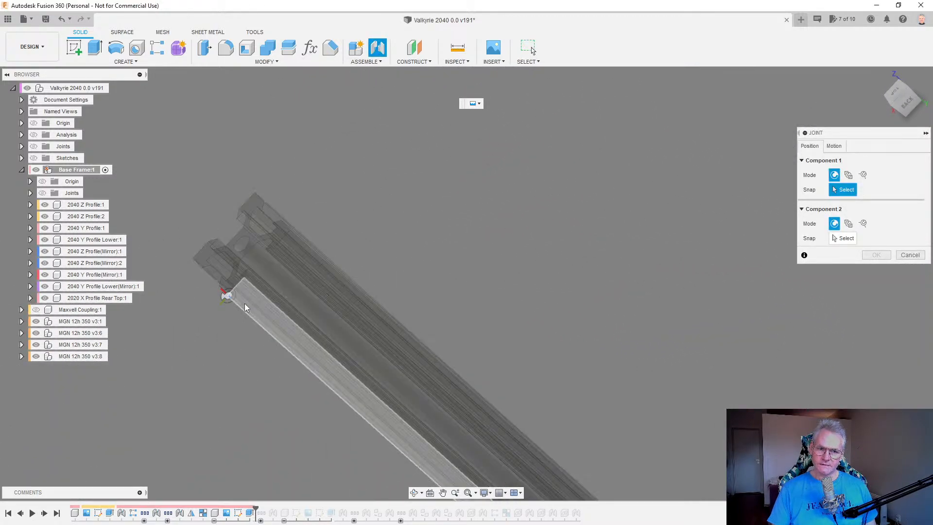
{"action": "left_click", "coordinate": [244, 307]}
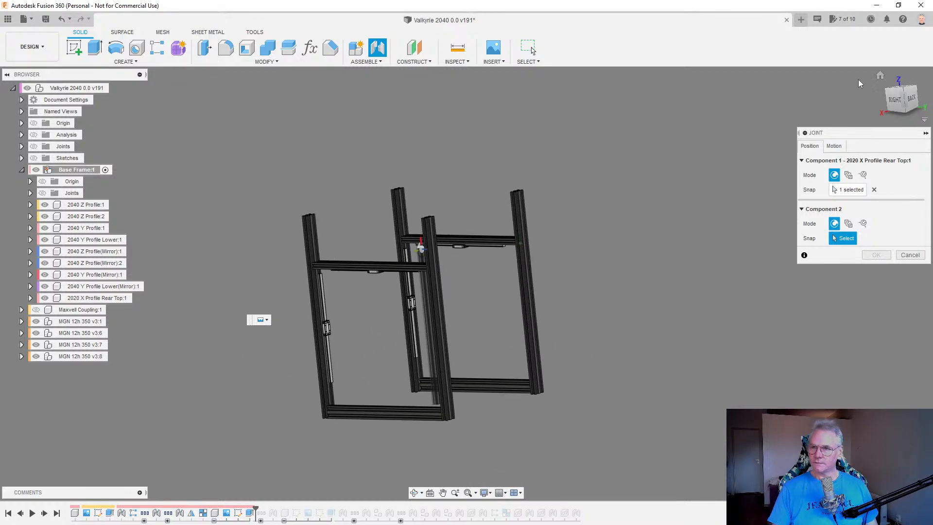
{"action": "left_click", "coordinate": [881, 77]}
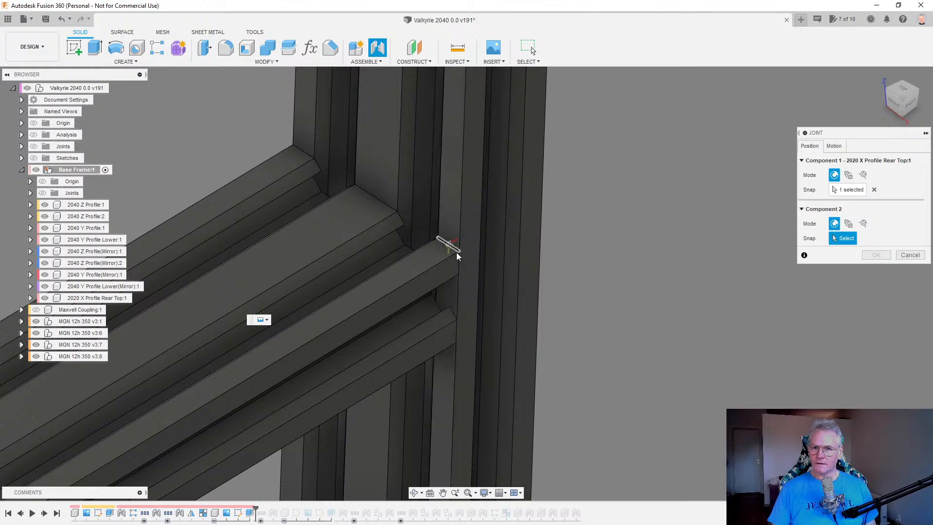
{"action": "scroll", "coordinate": [468, 352], "scroll_direction": "down", "scroll_amount": 6}
{"action": "scroll", "coordinate": [506, 138], "scroll_direction": "up", "scroll_amount": 5}
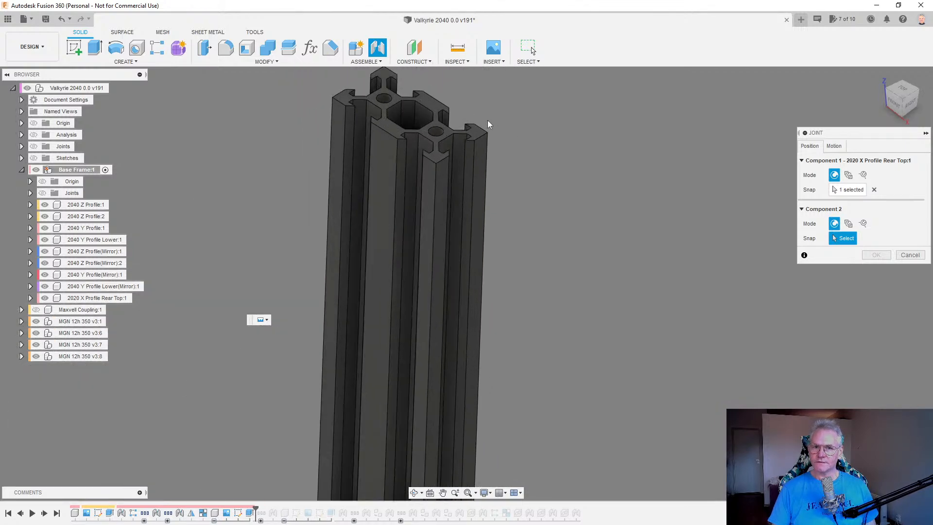
{"action": "left_click", "coordinate": [429, 191]}
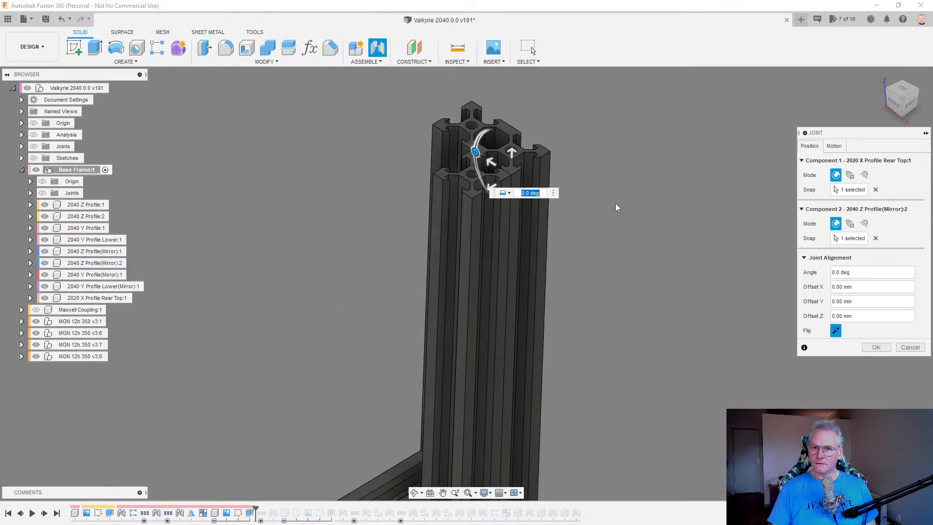
Set the joint's angle to -90 deg and its X offset to -Lid_Top_Height, and create the joint.
{"action": "left_click_drag", "start_coordinate": [475, 150], "coordinate": [510, 172]}
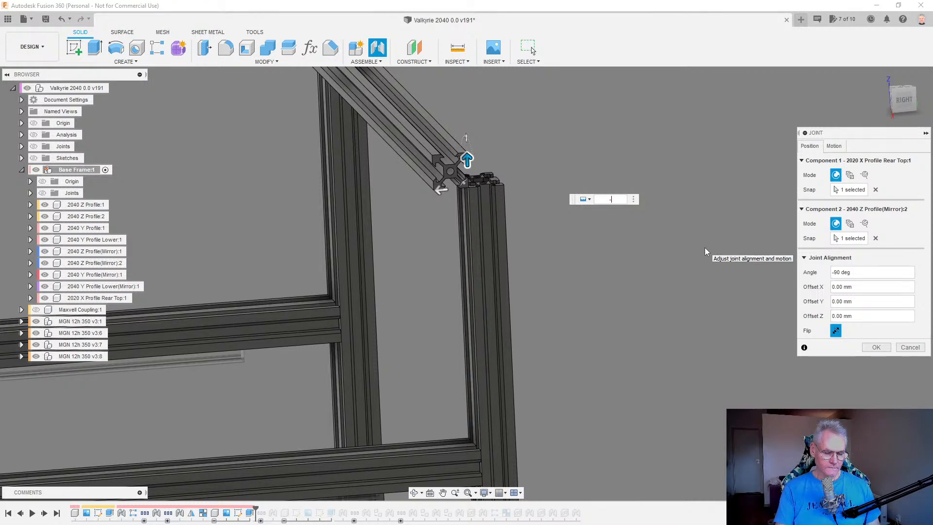
{"action": "type", "text": "top"}
{"action": "key", "text": "Return"}
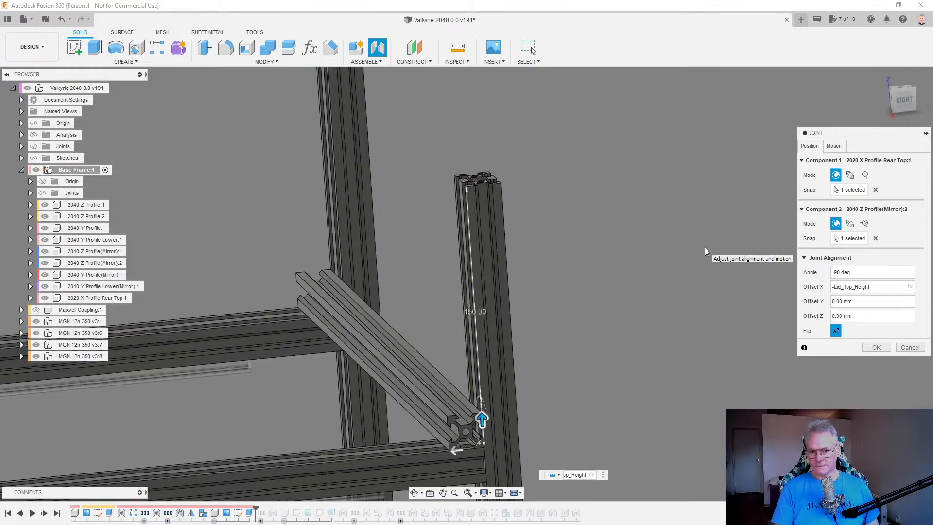
{"action": "key", "text": "Return"}
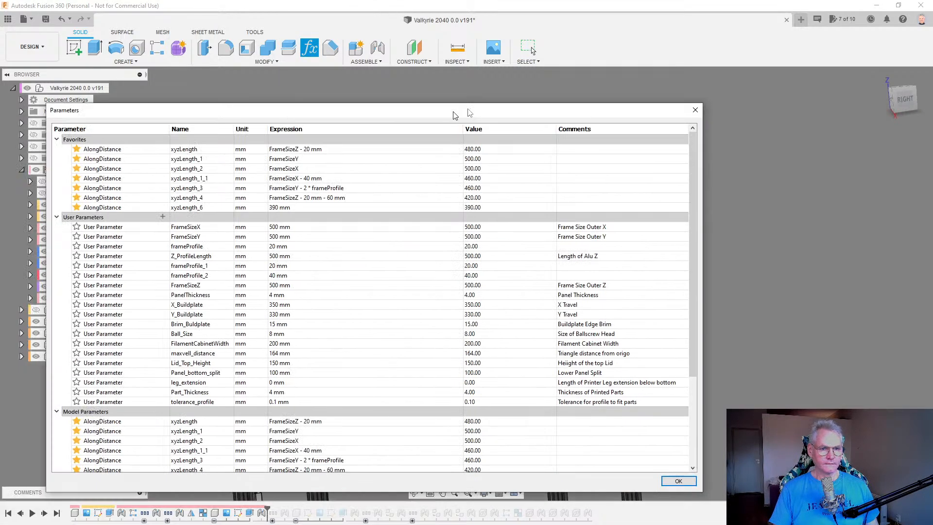
Open the Lid_Top_Height user parameter for editing, check the frame from the right side, and redo the parameter change.
{"action": "left_click_drag", "start_coordinate": [456, 113], "coordinate": [503, 91]}
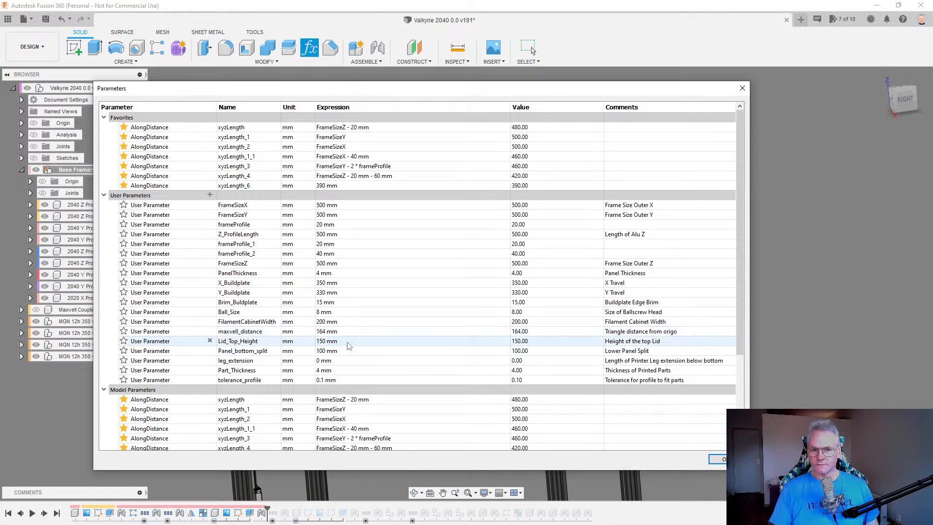
{"action": "left_click", "coordinate": [348, 342]}
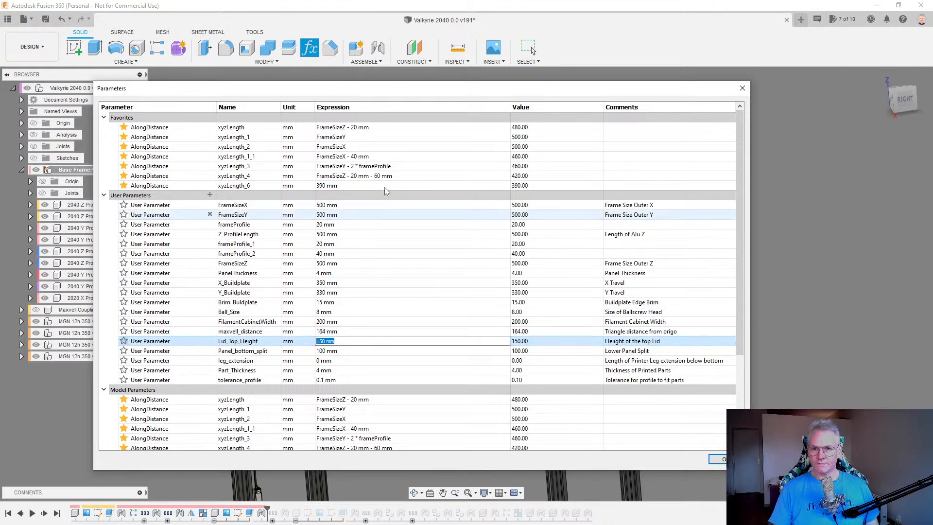
{"action": "left_click_drag", "start_coordinate": [479, 91], "coordinate": [0, 58]}
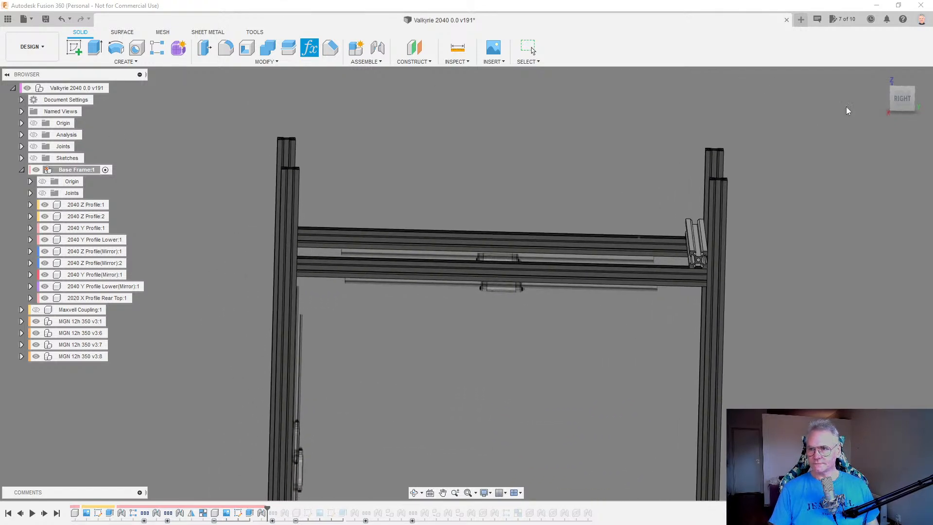
{"action": "left_click", "coordinate": [904, 100]}
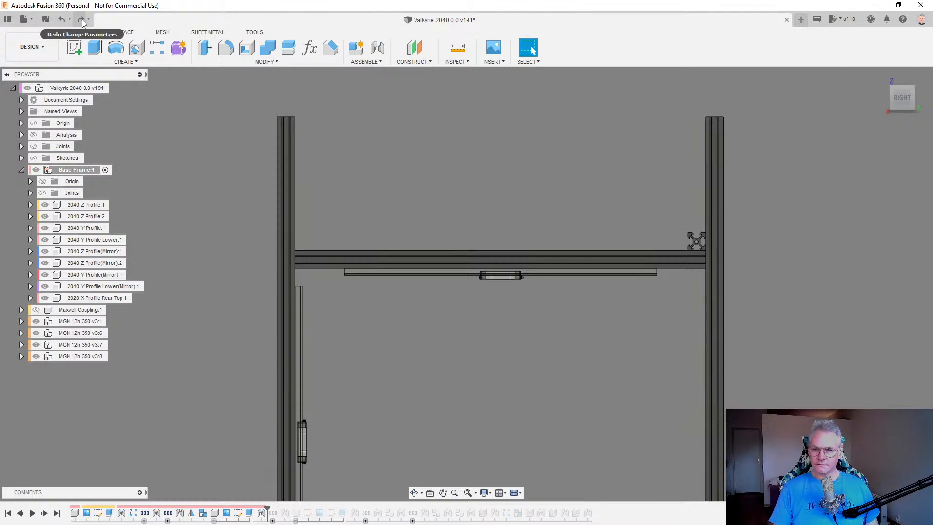
{"action": "left_click", "coordinate": [81, 19]}
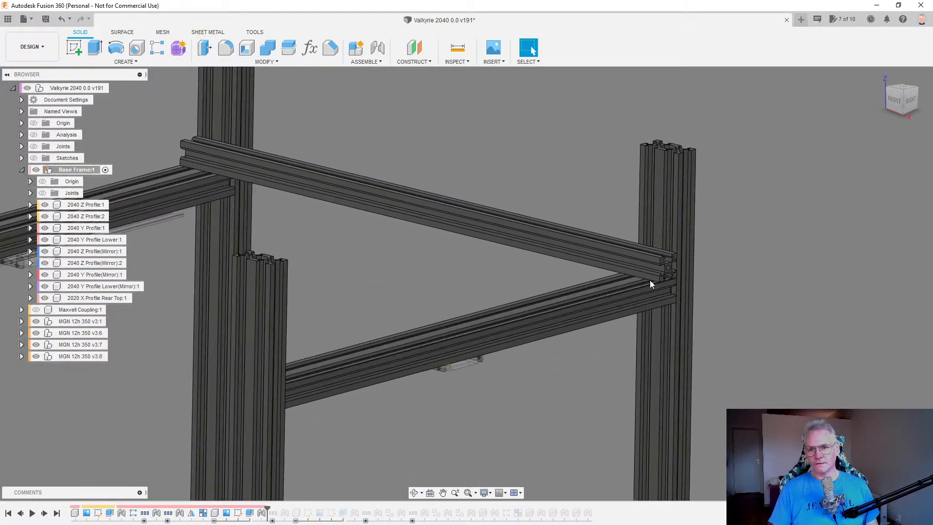
Examine how 2020 X Profile Rear Top sits across the two upper 2040 Y profiles and against the rear uprights.
{"action": "left_click", "coordinate": [646, 256]}
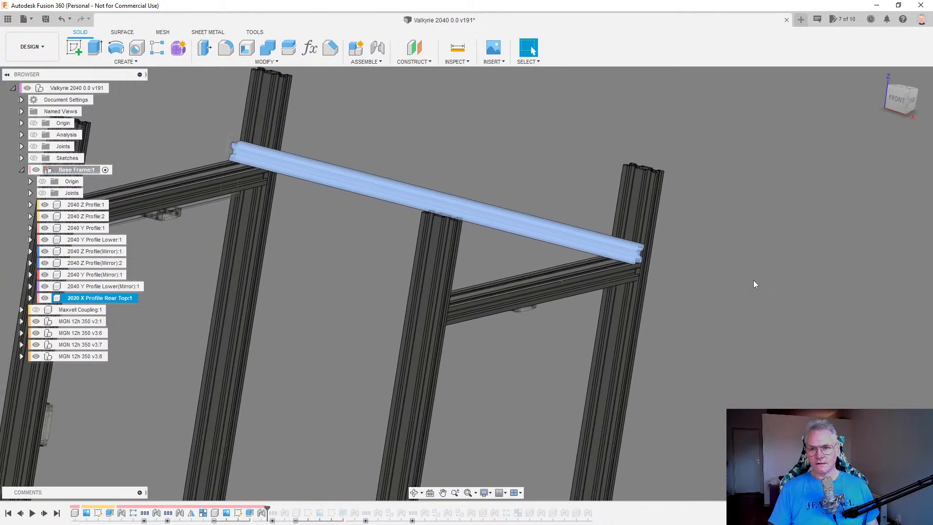
{"action": "key", "text": "Escape"}
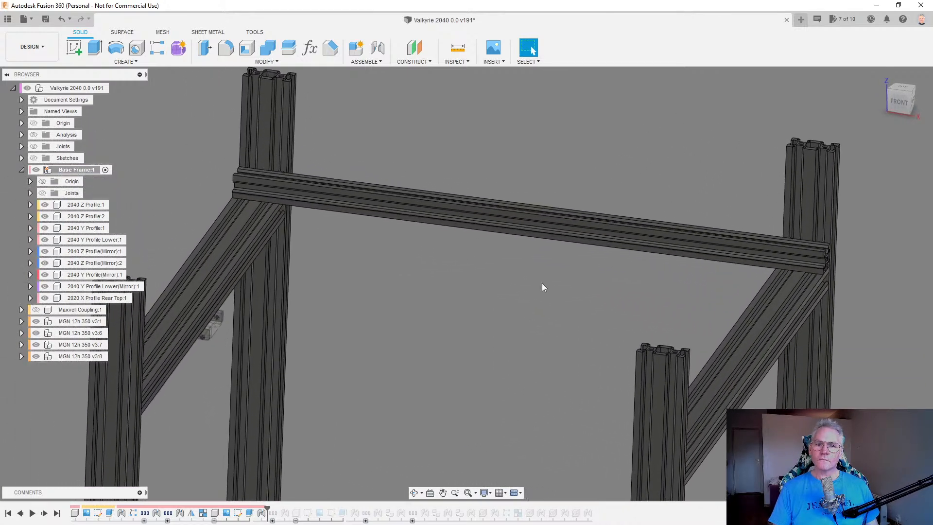
{"action": "left_click", "coordinate": [803, 310]}
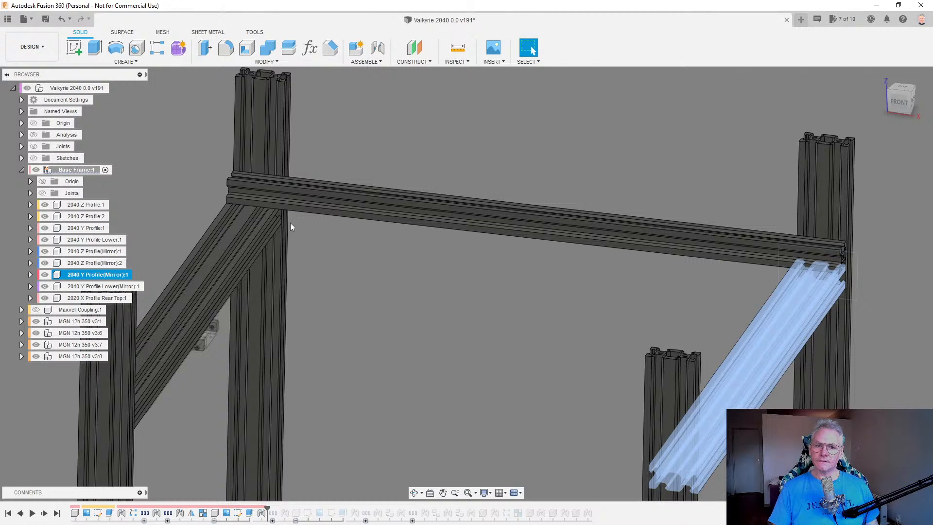
{"action": "key", "text": "Escape"}
{"action": "left_click", "coordinate": [250, 226]}
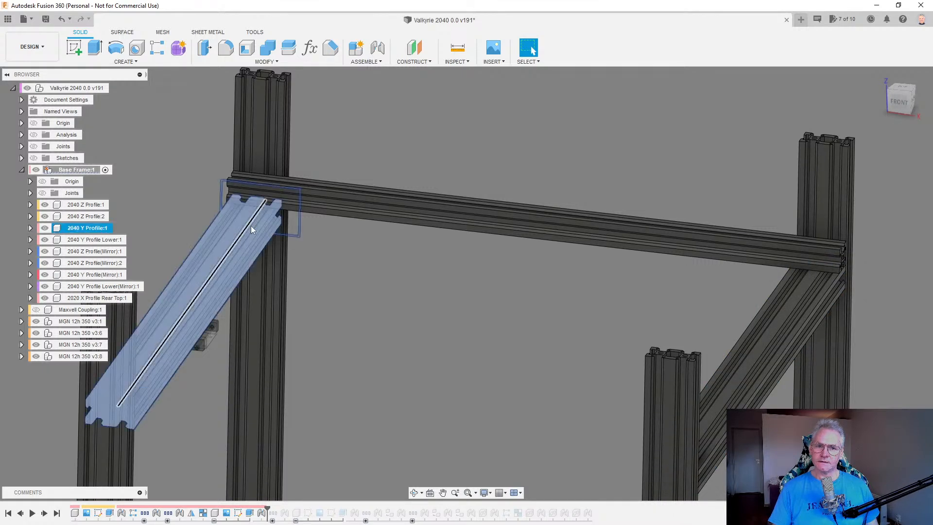
{"action": "key", "text": "Escape"}
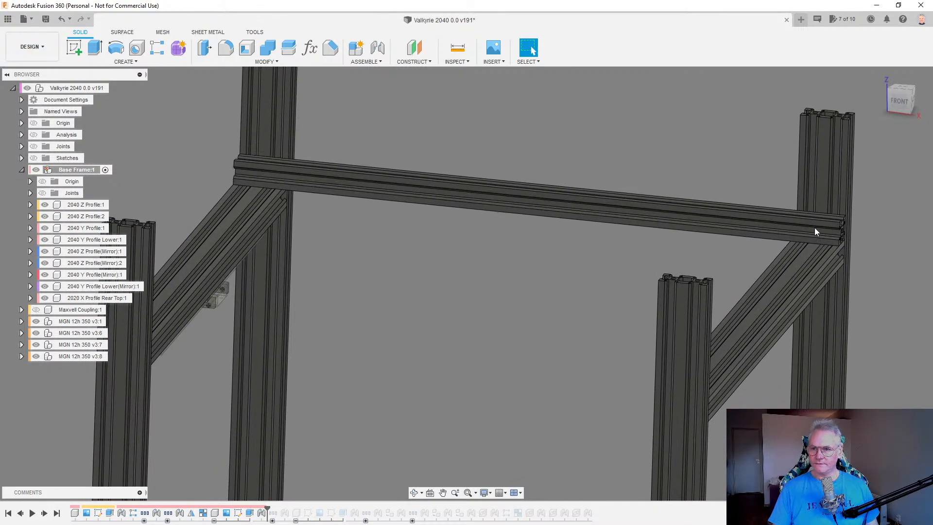
{"action": "left_click", "coordinate": [814, 228]}
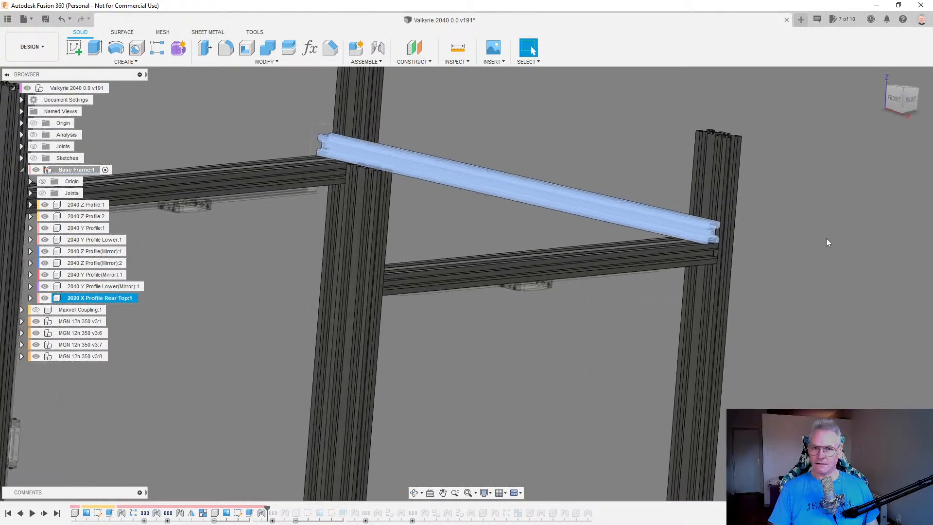
{"action": "left_click", "coordinate": [799, 246]}
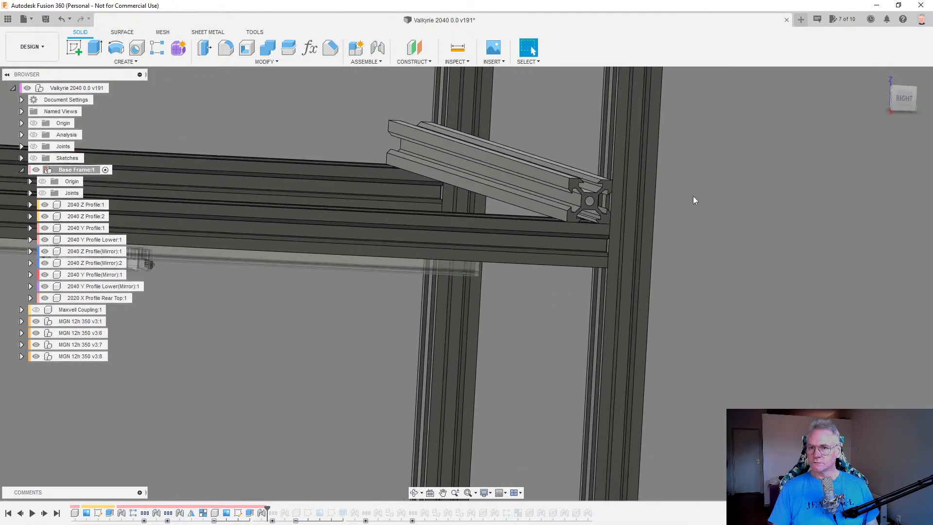
Inspect up close the contact between the end of 2020 X Profile Rear Top and the upper face of 2040 Y Profile(Mirror).
{"action": "left_click", "coordinate": [567, 211]}
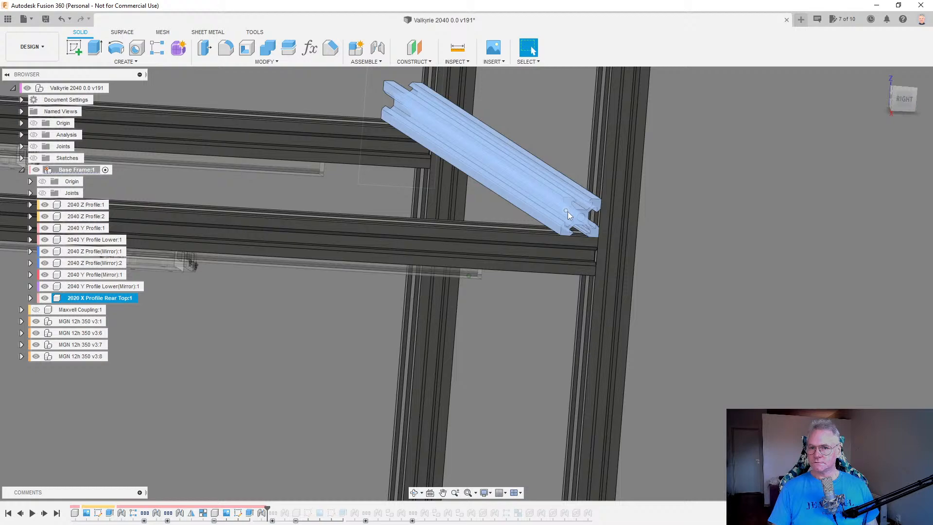
{"action": "left_click", "coordinate": [605, 211]}
{"action": "left_click", "coordinate": [757, 241]}
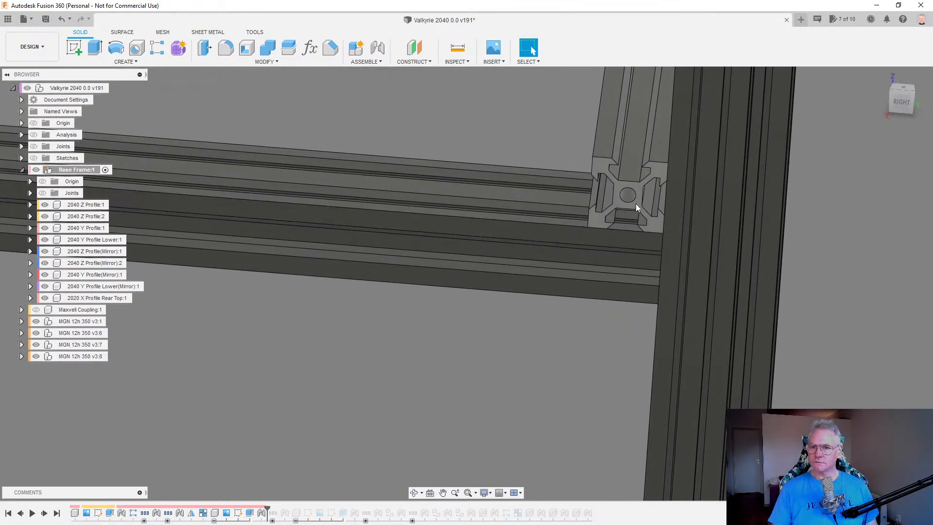
{"action": "scroll", "coordinate": [622, 216], "scroll_direction": "up", "scroll_amount": 3}
{"action": "scroll", "coordinate": [620, 214], "scroll_direction": "up", "scroll_amount": 2}
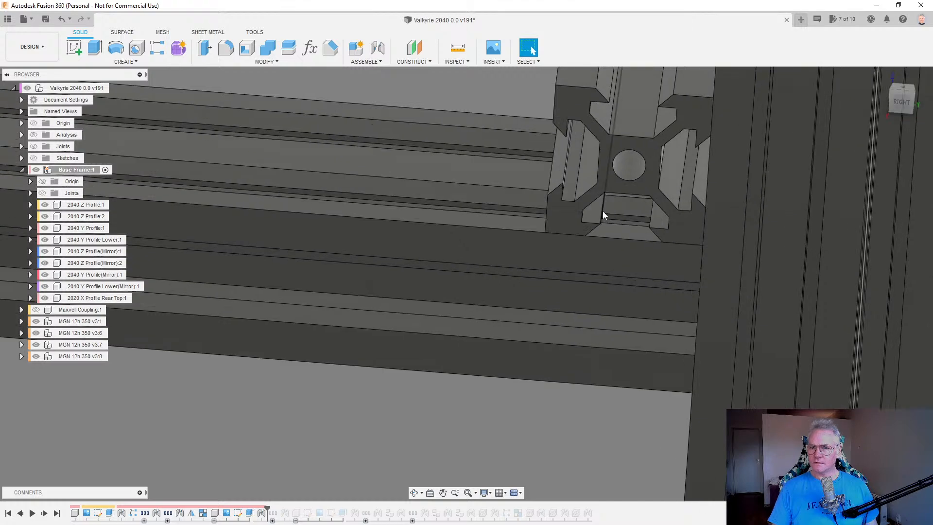
{"action": "scroll", "coordinate": [590, 215], "scroll_direction": "up", "scroll_amount": 2}
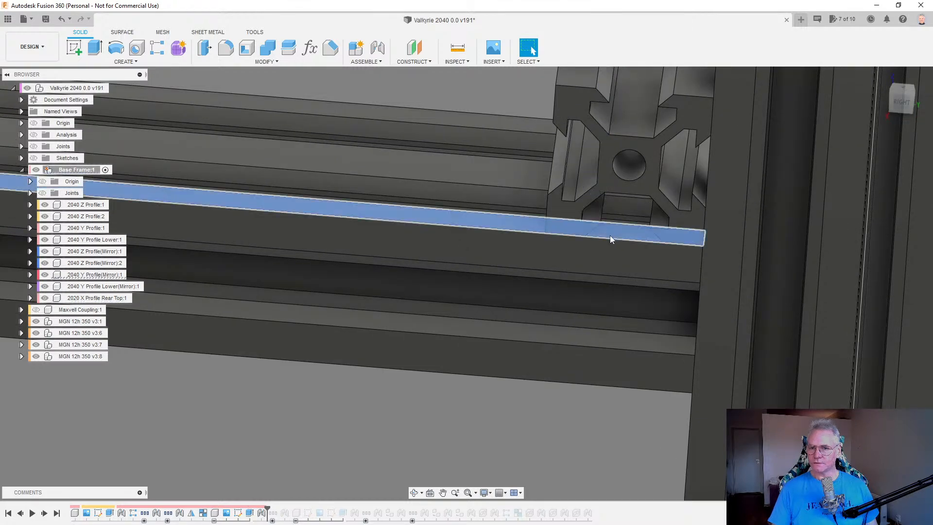
{"action": "scroll", "coordinate": [535, 407], "scroll_direction": "down", "scroll_amount": 5}
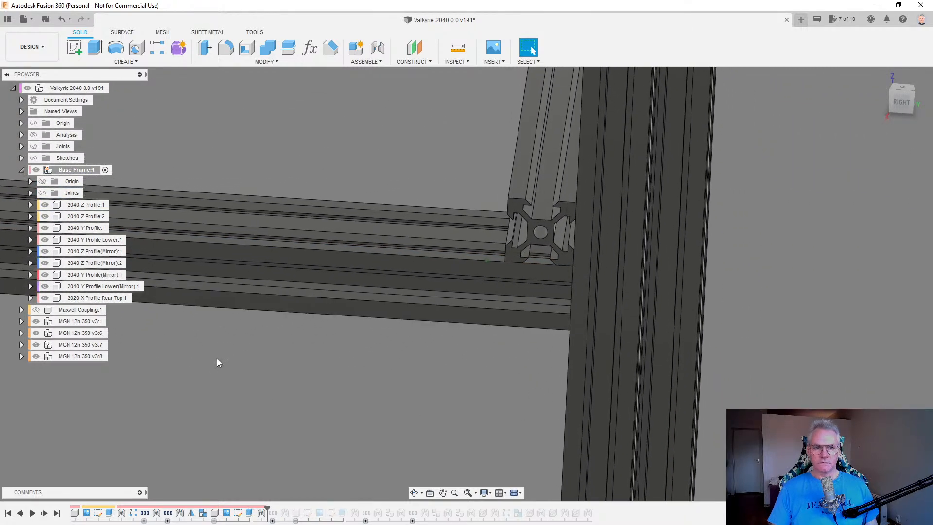
Insert the M5x10 BH screw from the M5 folder of the Valkyrie 3D project's Hardware Library into Base Frame.
{"action": "left_click", "coordinate": [8, 20]}
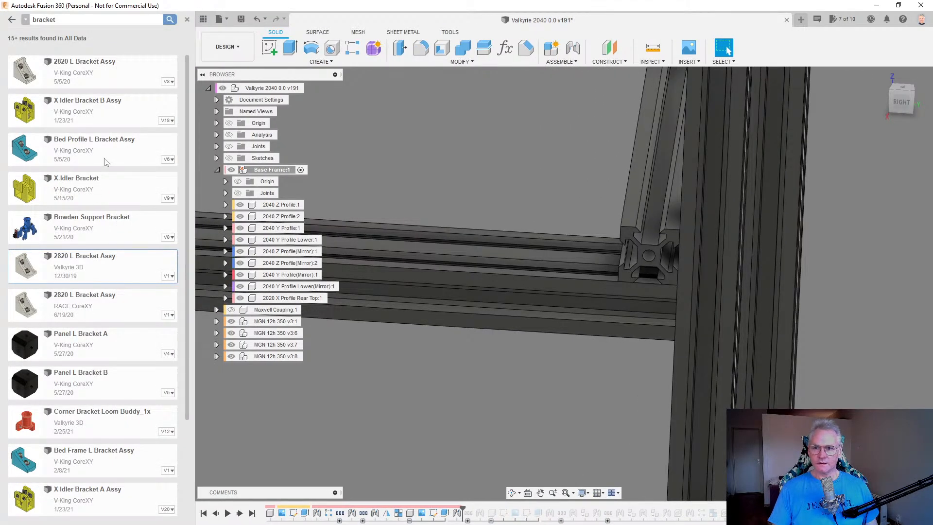
{"action": "left_click", "coordinate": [11, 22]}
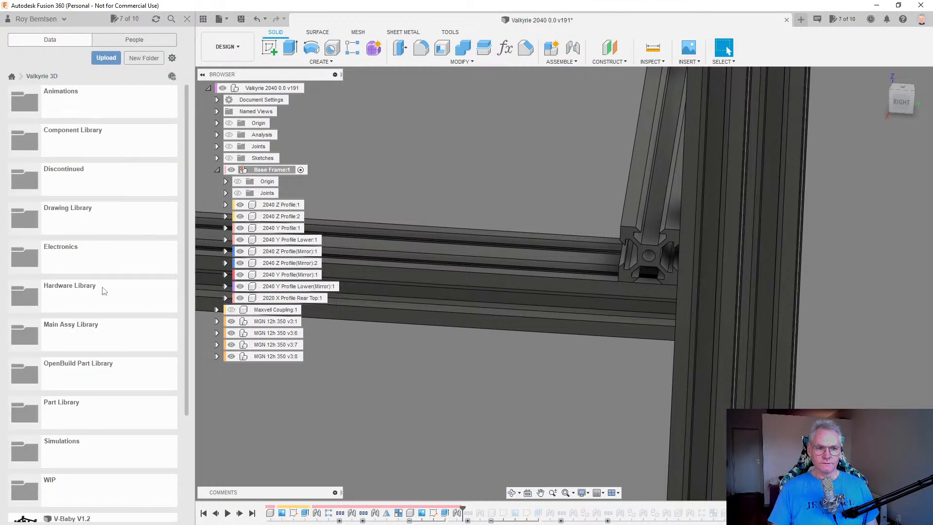
{"action": "double_click", "coordinate": [85, 294]}
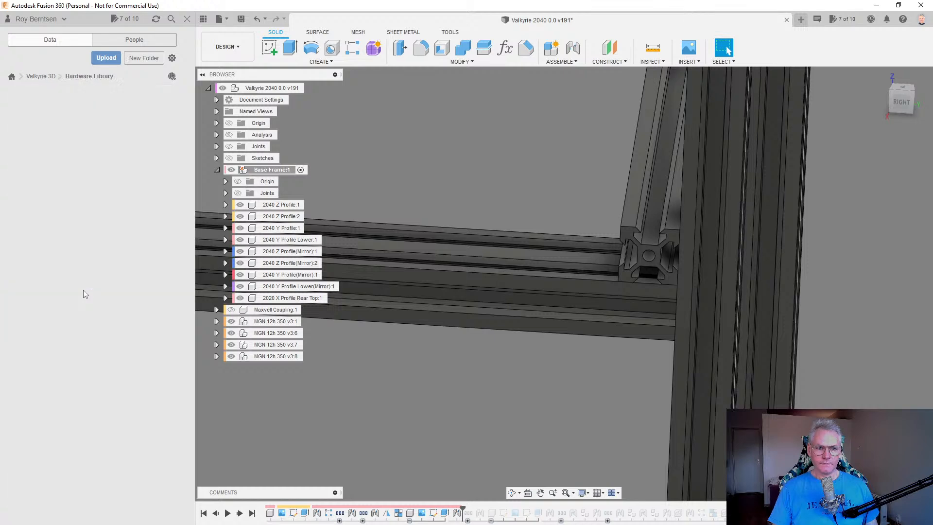
{"action": "double_click", "coordinate": [92, 413]}
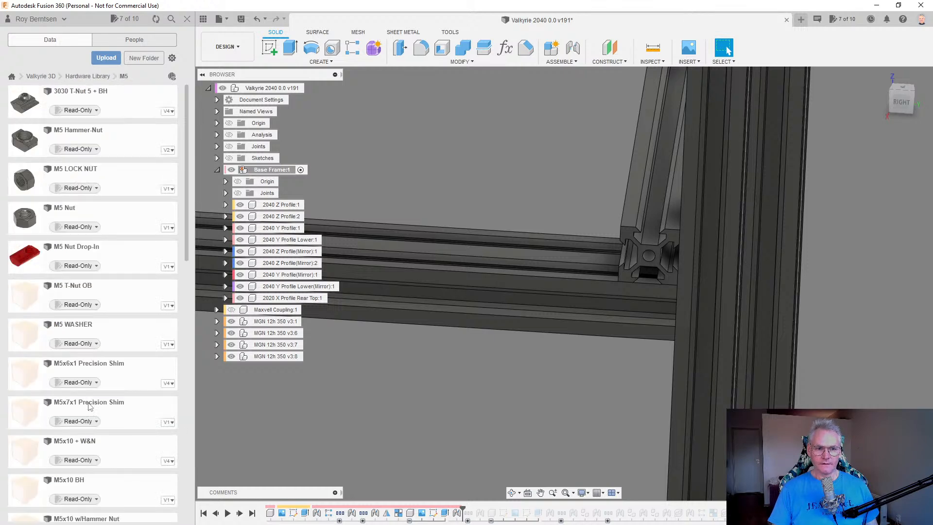
{"action": "scroll", "coordinate": [112, 340], "scroll_direction": "down", "scroll_amount": 3}
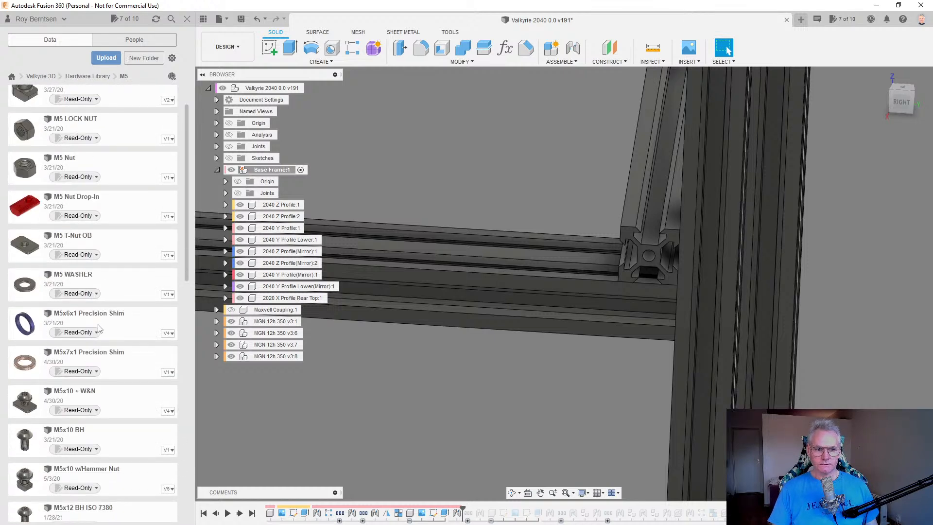
{"action": "right_click", "coordinate": [123, 391]}
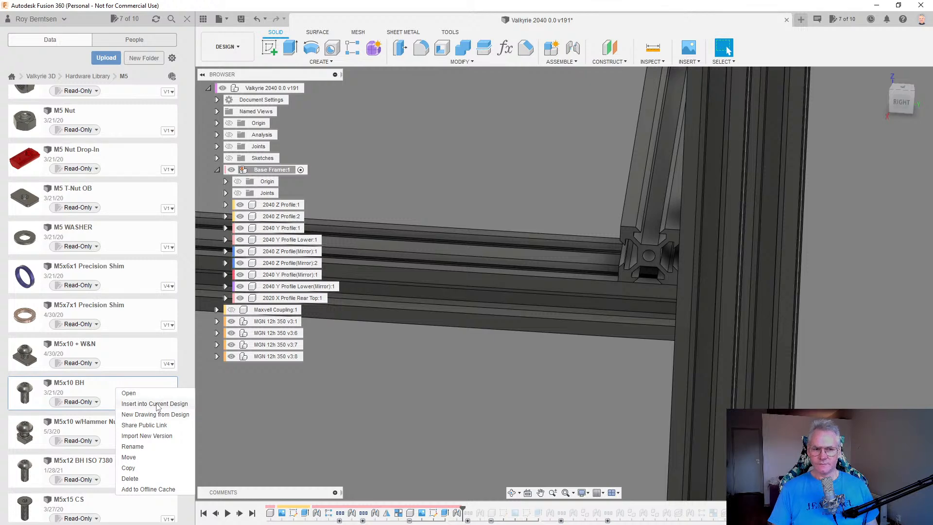
{"action": "left_click", "coordinate": [155, 404]}
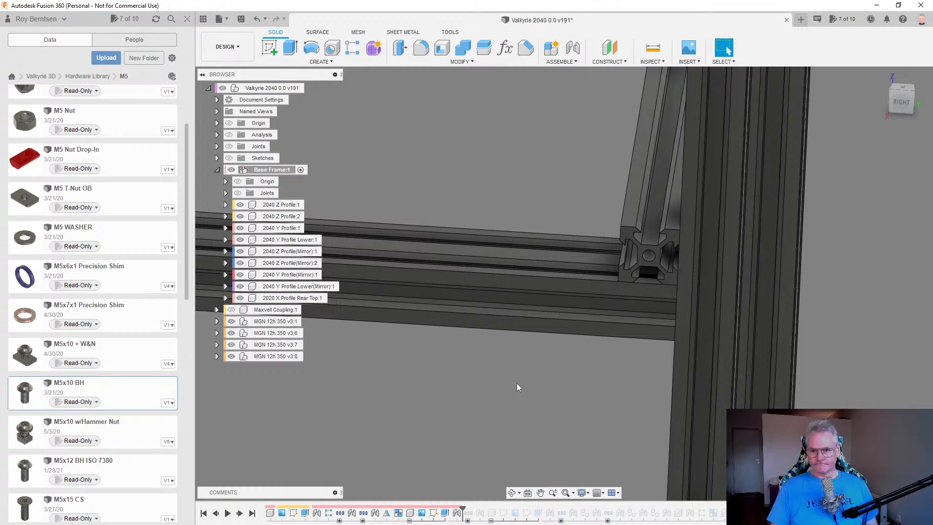
{"action": "right_click", "coordinate": [137, 394]}
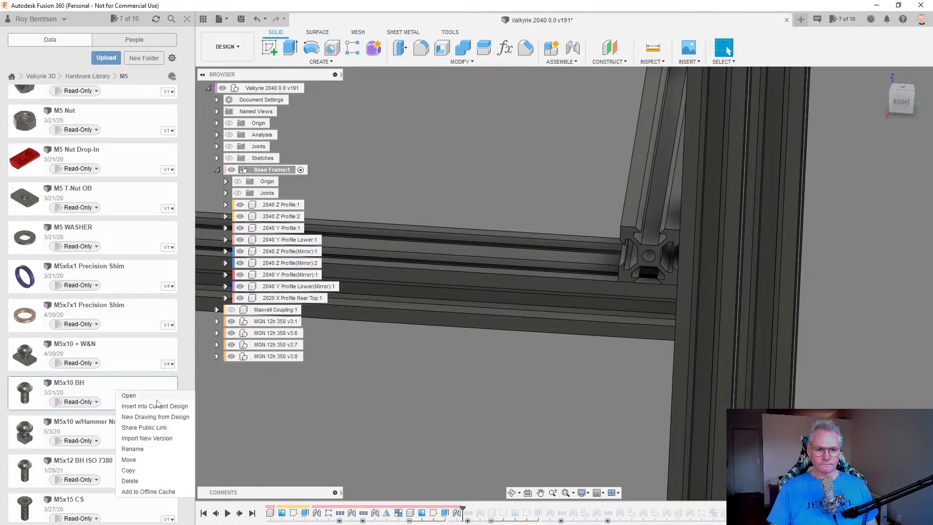
{"action": "left_click", "coordinate": [164, 407]}
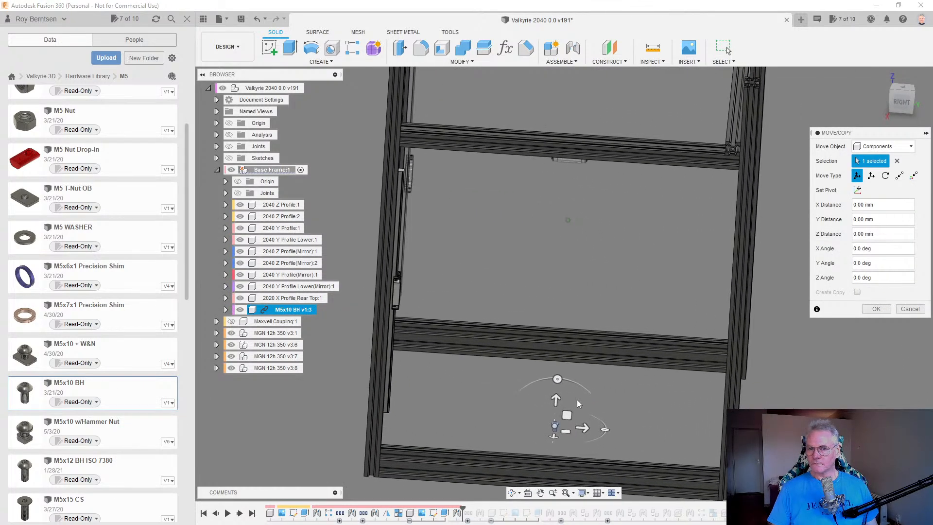
Move the inserted M5x10 BH screw up 260 mm along Z.
{"action": "scroll", "coordinate": [641, 328], "scroll_direction": "up", "scroll_amount": 5}
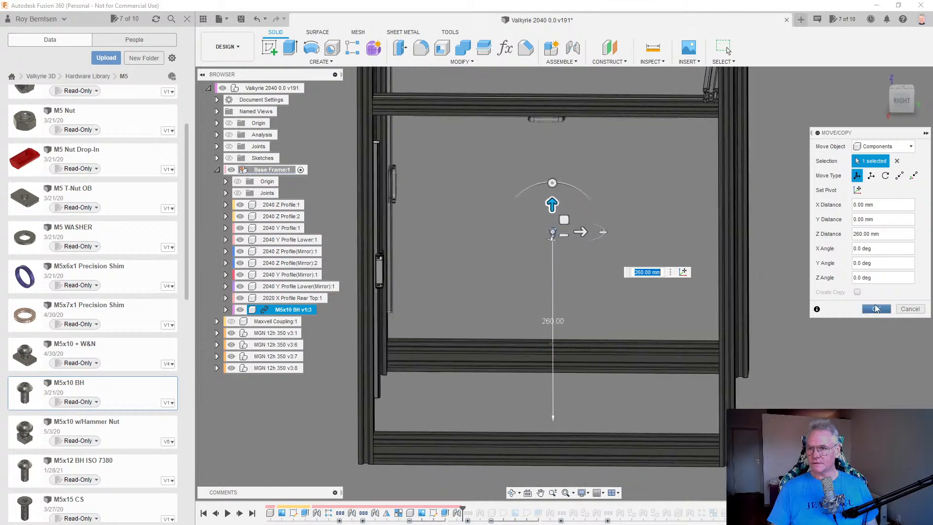
{"action": "key", "text": "Return"}
{"action": "scroll", "coordinate": [641, 324], "scroll_direction": "up", "scroll_amount": 5}
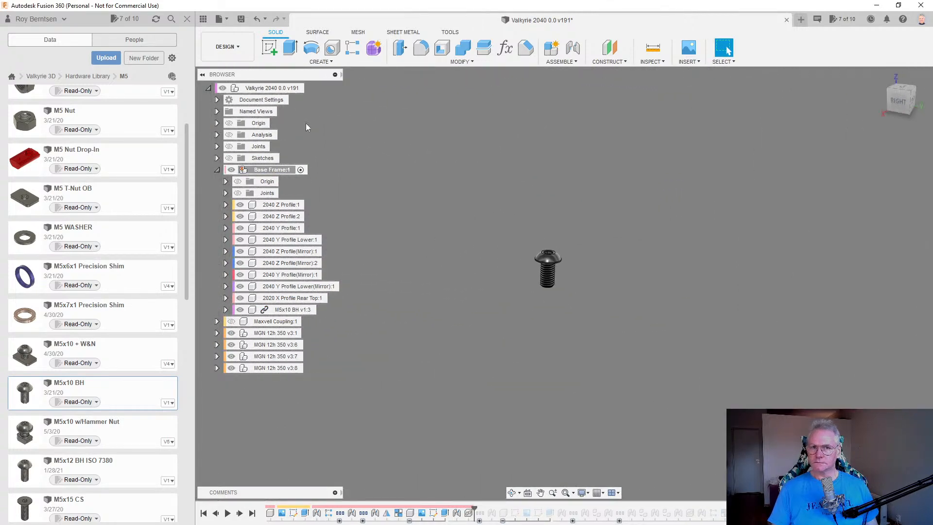
{"action": "left_click", "coordinate": [187, 20]}
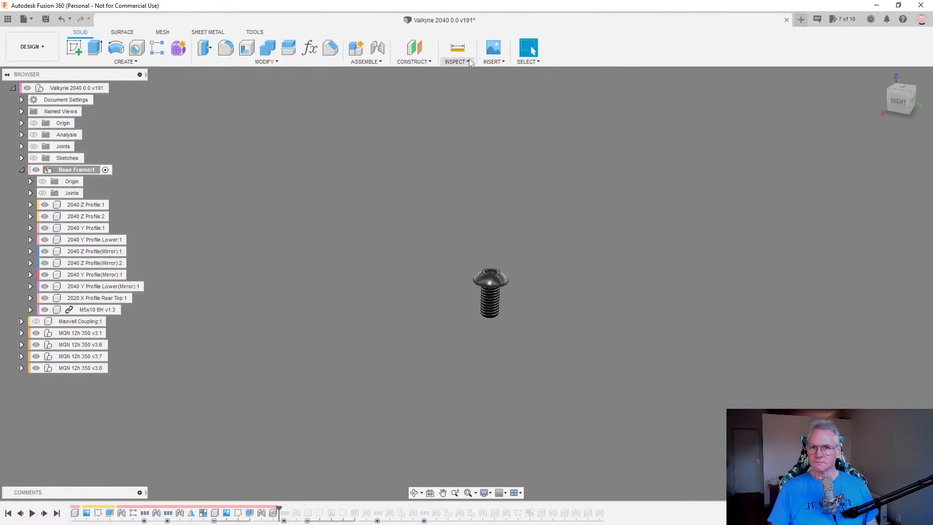
Start a joint from the underside of the M5x10 BH screw's head to the rear upper corner of 2040 Y Profile(Mirror).
{"action": "left_click", "coordinate": [379, 48]}
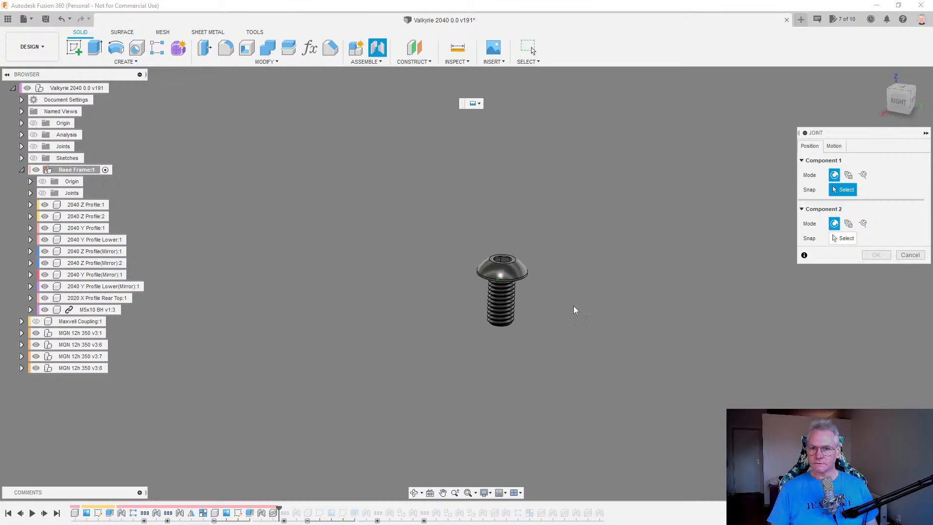
{"action": "scroll", "coordinate": [573, 305], "scroll_direction": "up", "scroll_amount": 5}
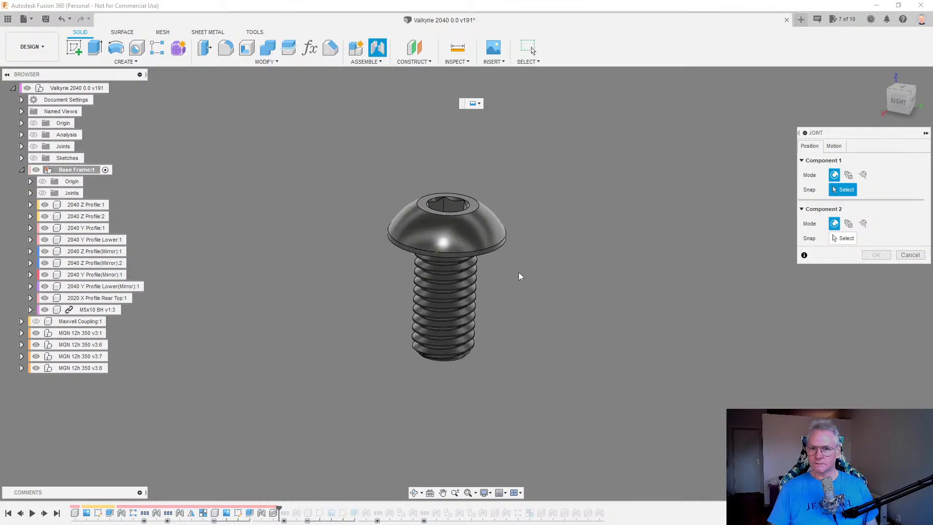
{"action": "left_click", "coordinate": [489, 254]}
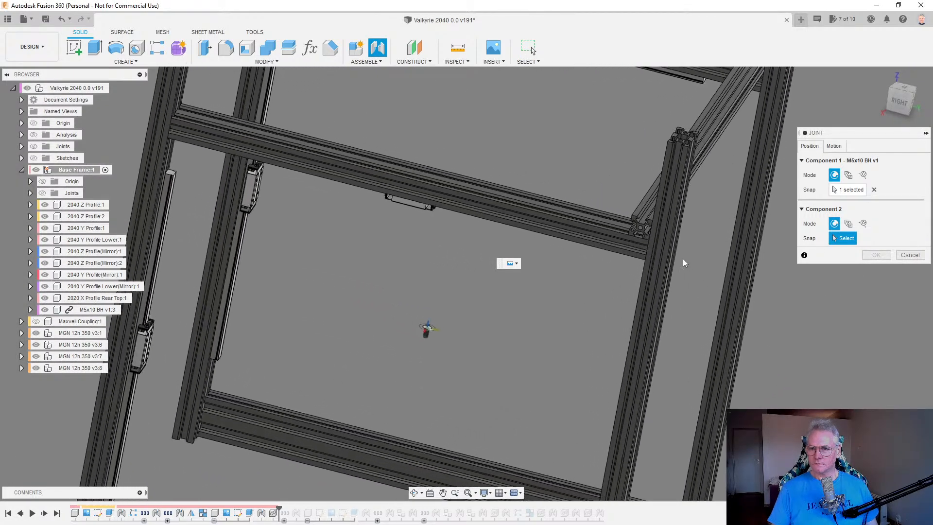
{"action": "scroll", "coordinate": [658, 234], "scroll_direction": "up", "scroll_amount": 10}
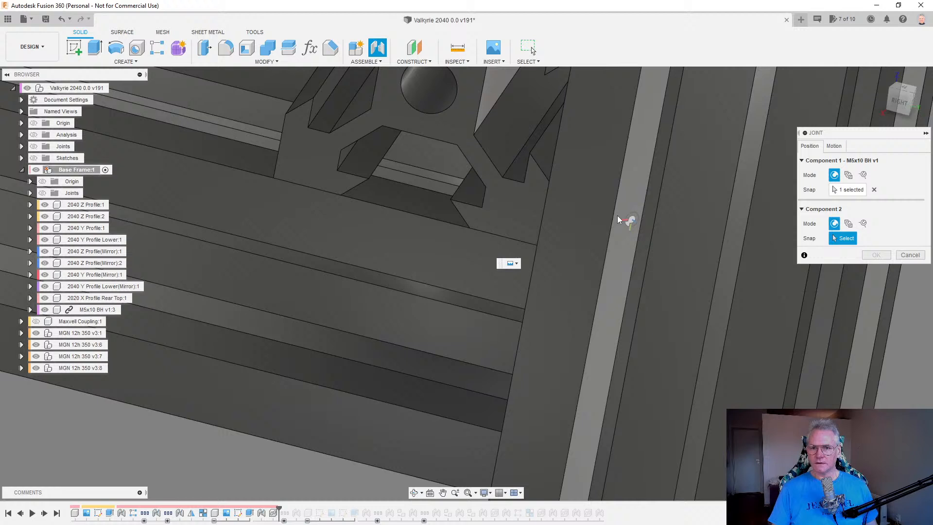
{"action": "left_click", "coordinate": [582, 225]}
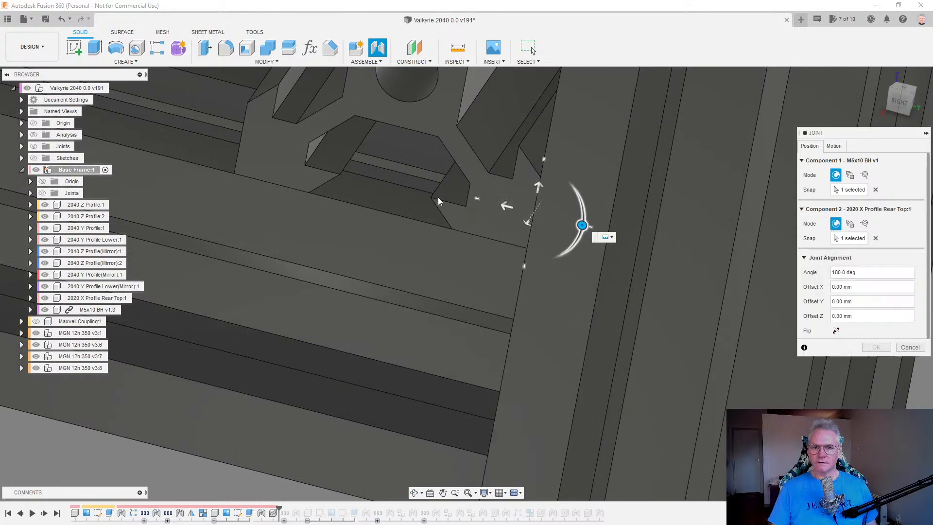
{"action": "left_click", "coordinate": [875, 239]}
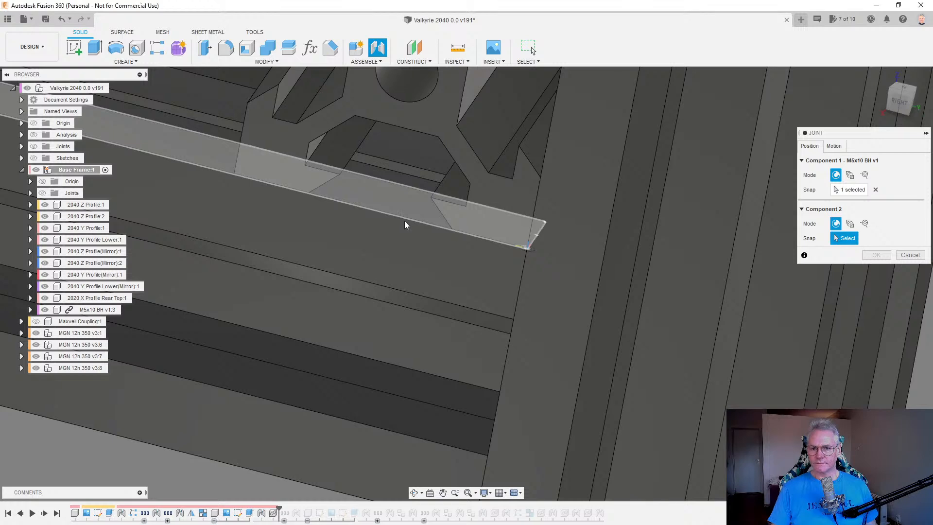
{"action": "left_click", "coordinate": [404, 221]}
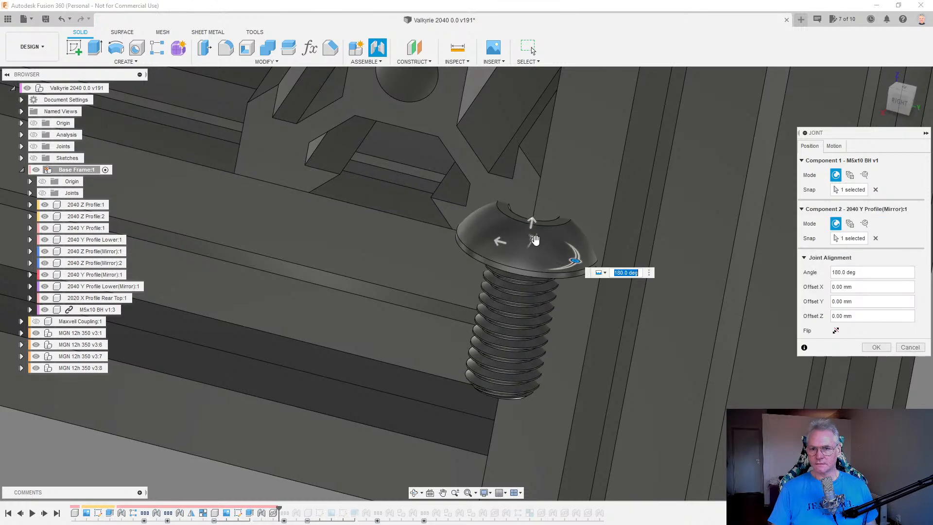
Set the screw joint's Y and X offsets to 10 mm each and create the joint.
{"action": "type", "text": "10"}
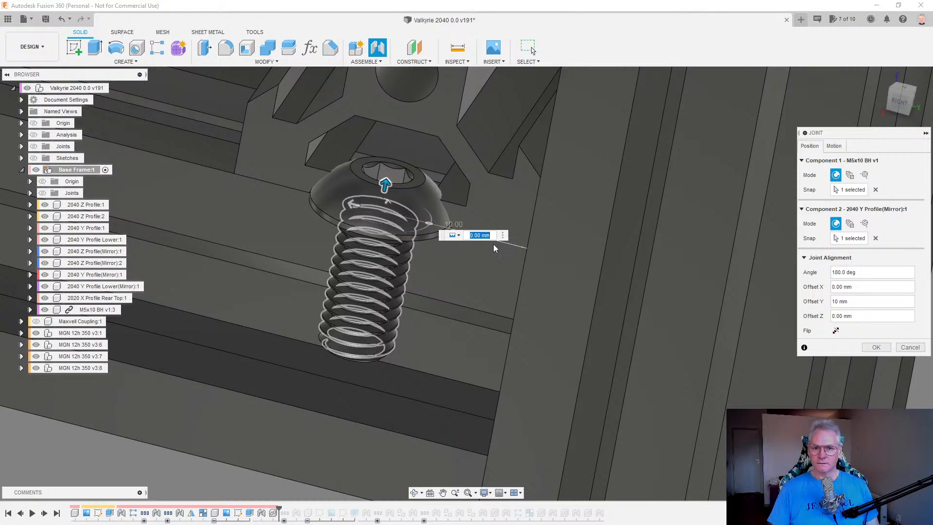
{"action": "key", "text": "Tab"}
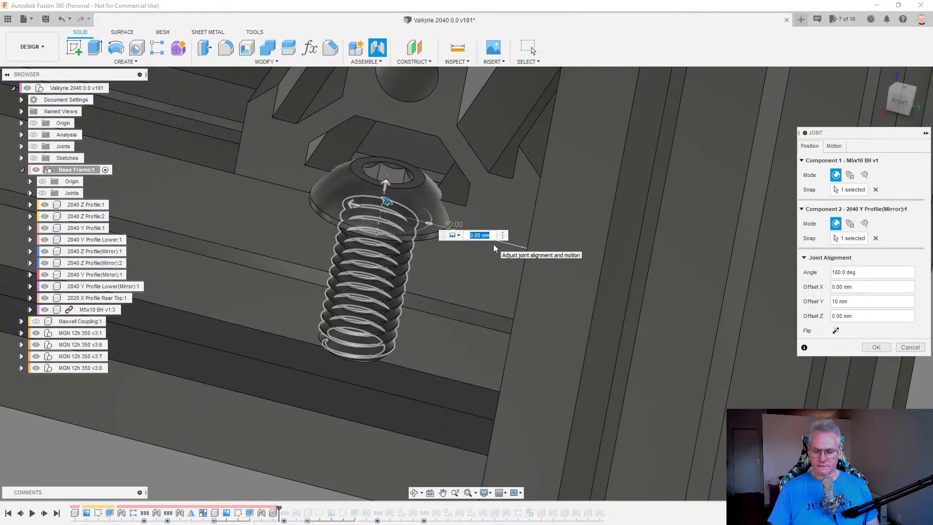
{"action": "type", "text": "10"}
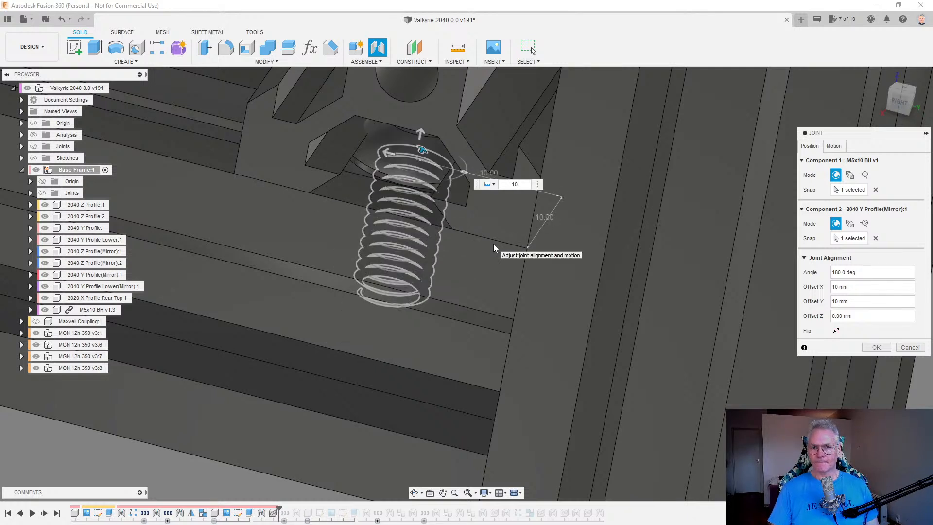
{"action": "key", "text": "Return"}
{"action": "scroll", "coordinate": [296, 299], "scroll_direction": "up", "scroll_amount": 2}
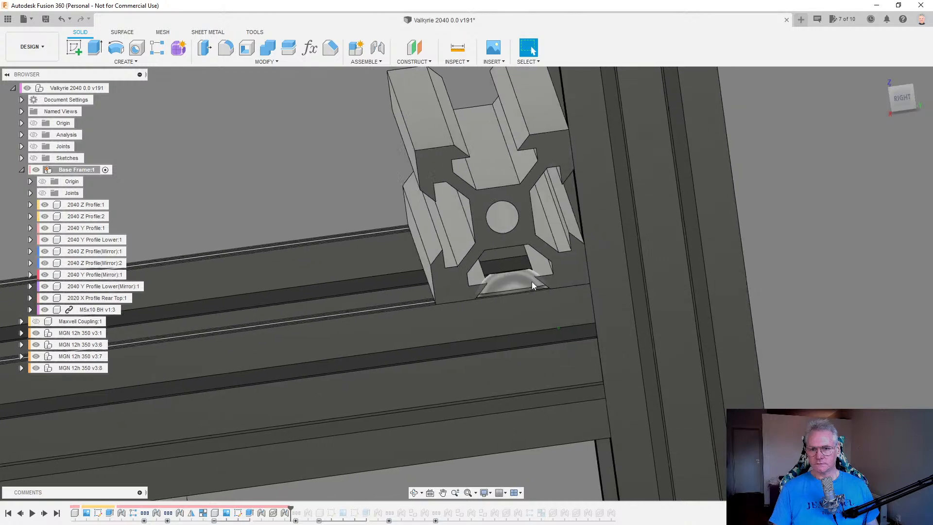
Edit the M5x10 BH screw's joint to flip its direction and set the Z offset to -2 mm.
{"action": "left_click", "coordinate": [527, 282]}
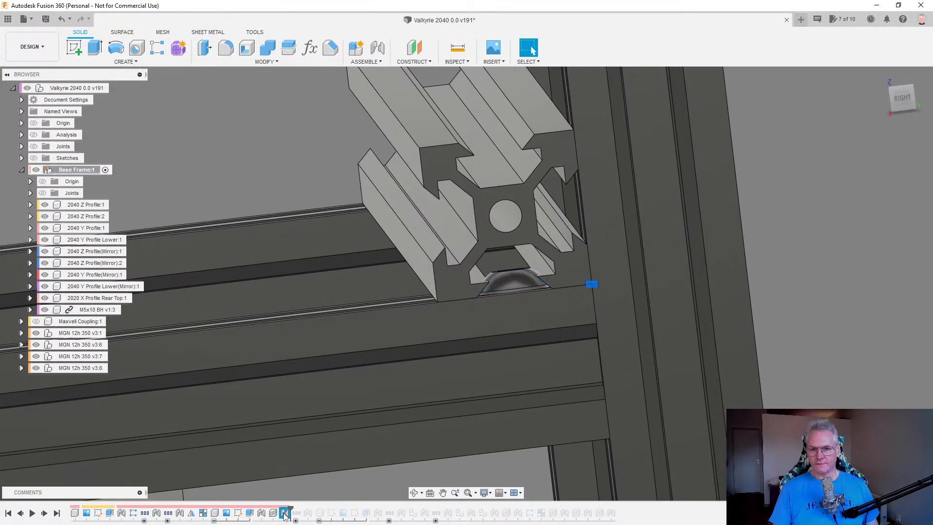
{"action": "double_click", "coordinate": [285, 513]}
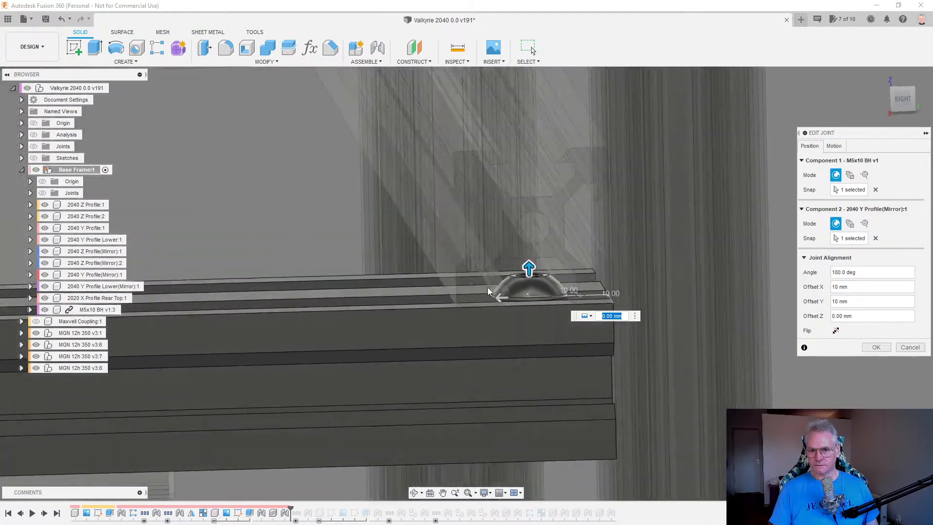
{"action": "left_click", "coordinate": [836, 330]}
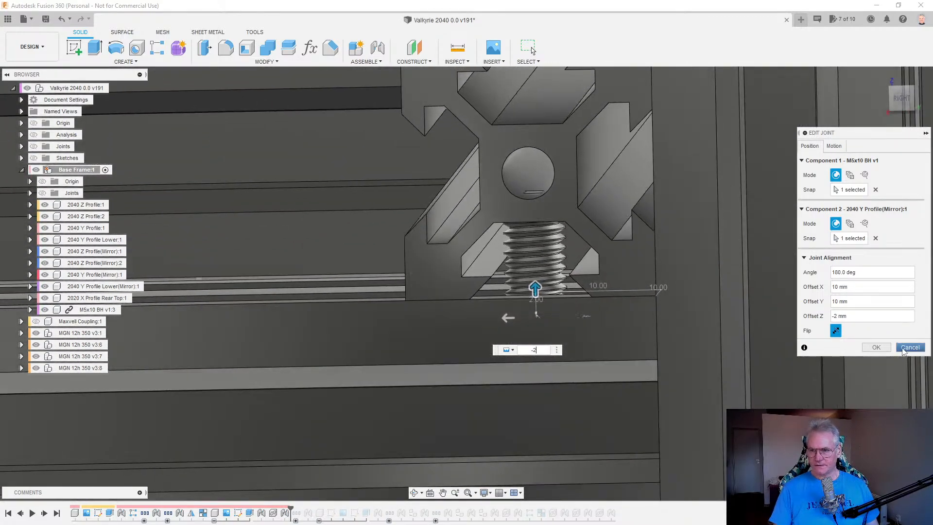
{"action": "left_click", "coordinate": [876, 348]}
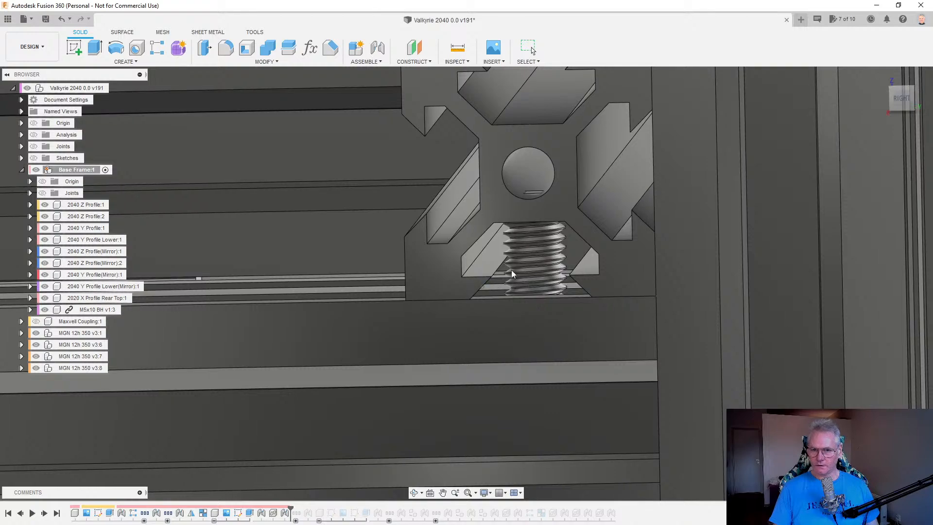
{"action": "left_click", "coordinate": [542, 267]}
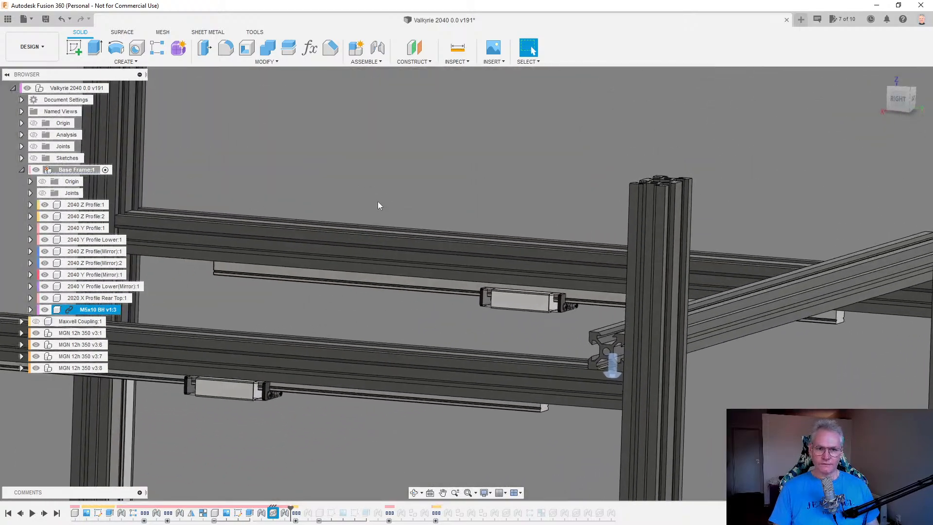
{"action": "left_click", "coordinate": [378, 201]}
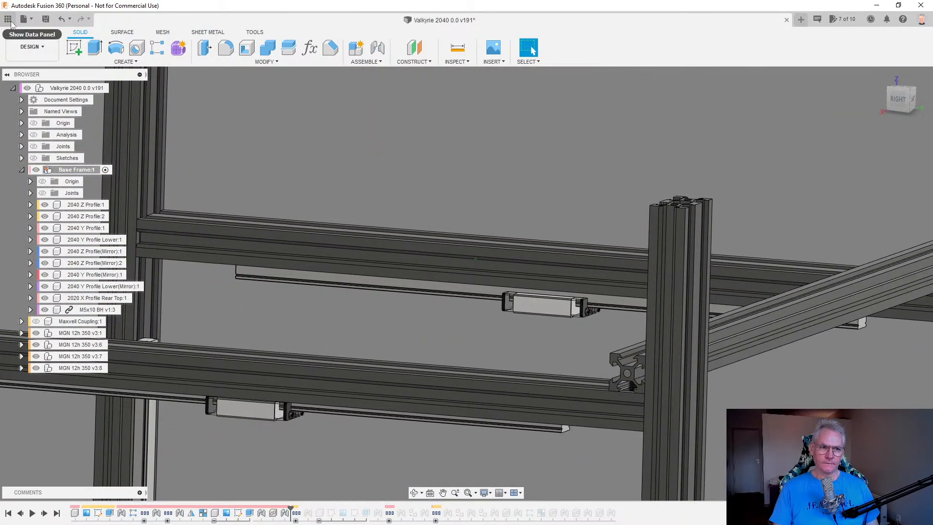
Insert M5 T-Nut OB from the M5 hardware folder into Base Frame and move it up 300 mm along Z.
{"action": "left_click", "coordinate": [11, 21]}
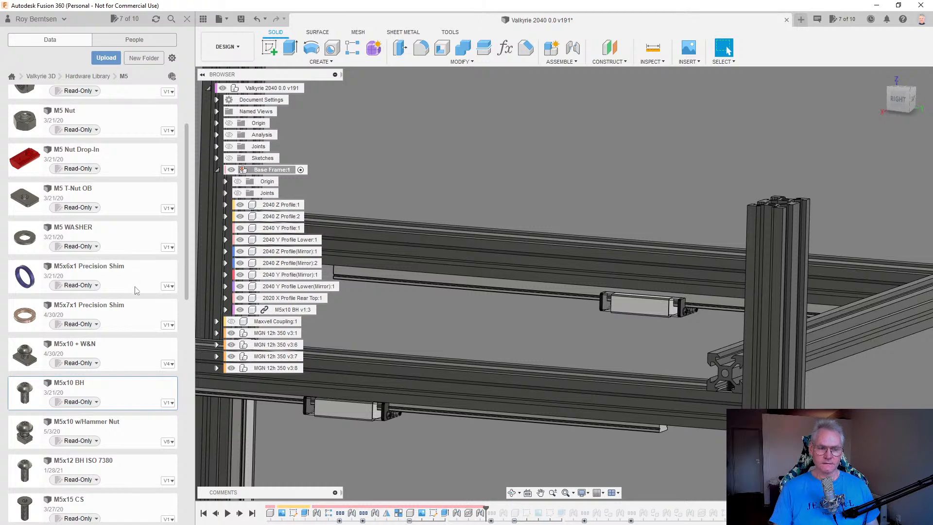
{"action": "scroll", "coordinate": [139, 291], "scroll_direction": "up", "scroll_amount": 2}
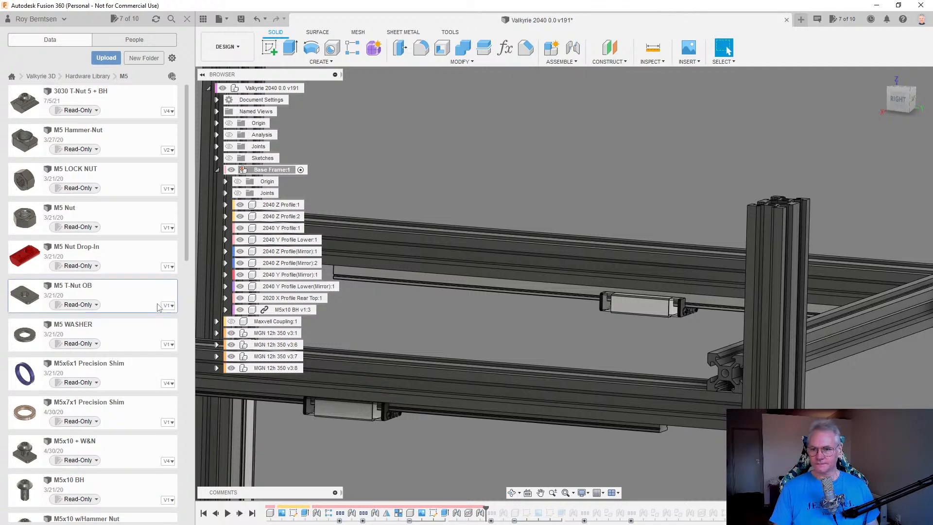
{"action": "left_click_drag", "start_coordinate": [159, 307], "coordinate": [565, 444]}
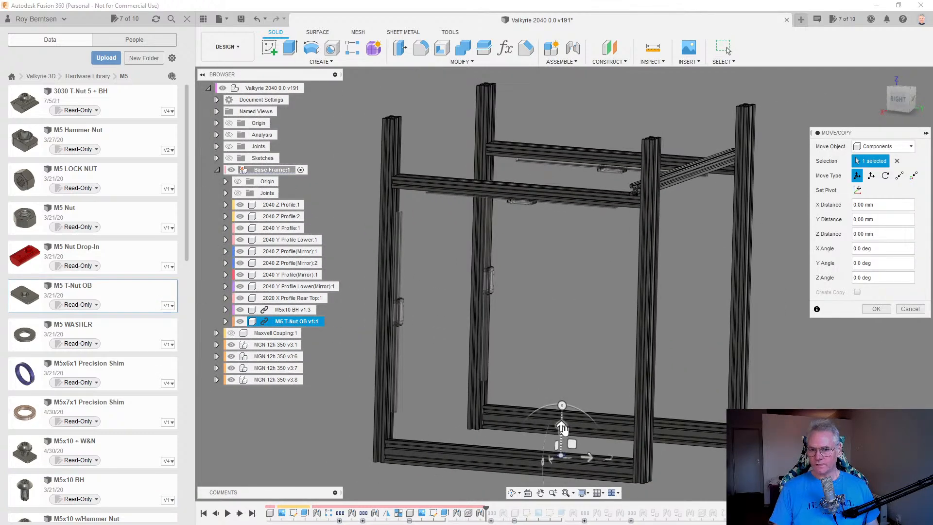
{"action": "left_click_drag", "start_coordinate": [565, 325], "coordinate": [564, 253]}
{"action": "scroll", "coordinate": [571, 257], "scroll_direction": "up", "scroll_amount": 5}
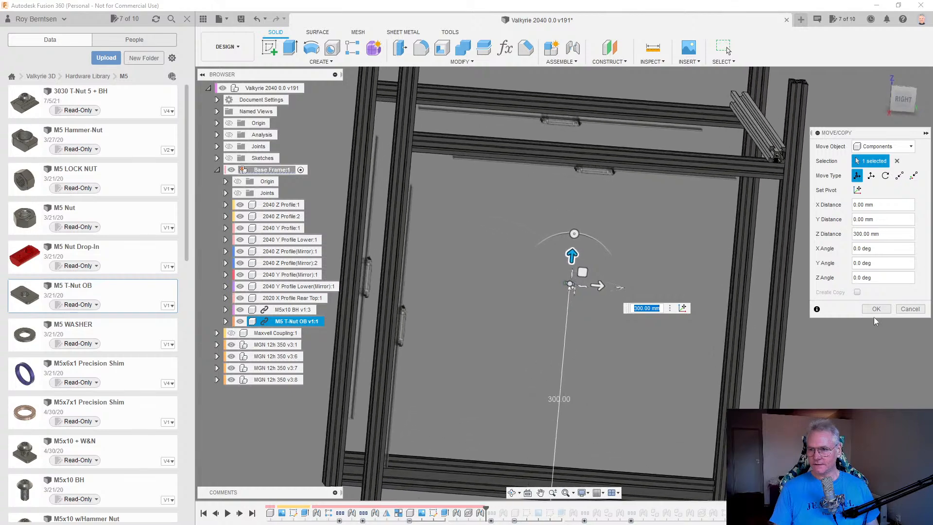
{"action": "left_click", "coordinate": [876, 310]}
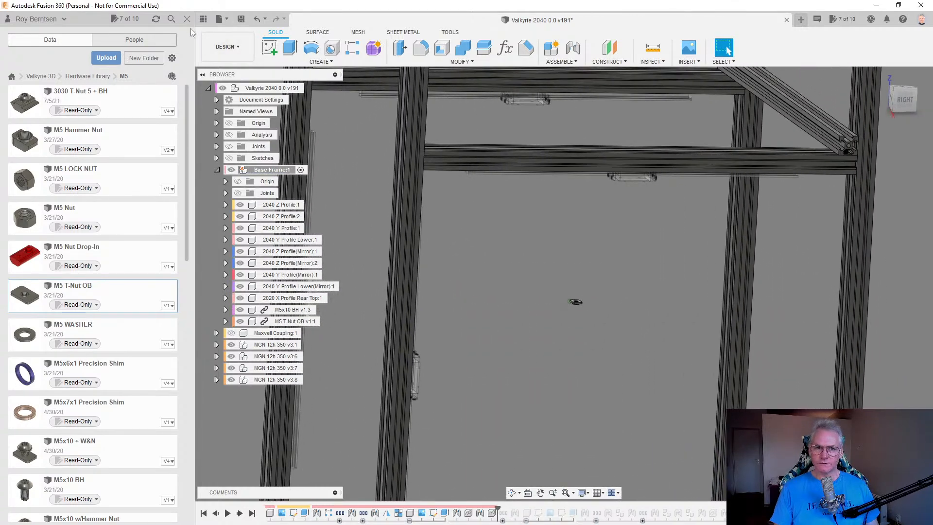
{"action": "left_click", "coordinate": [186, 19]}
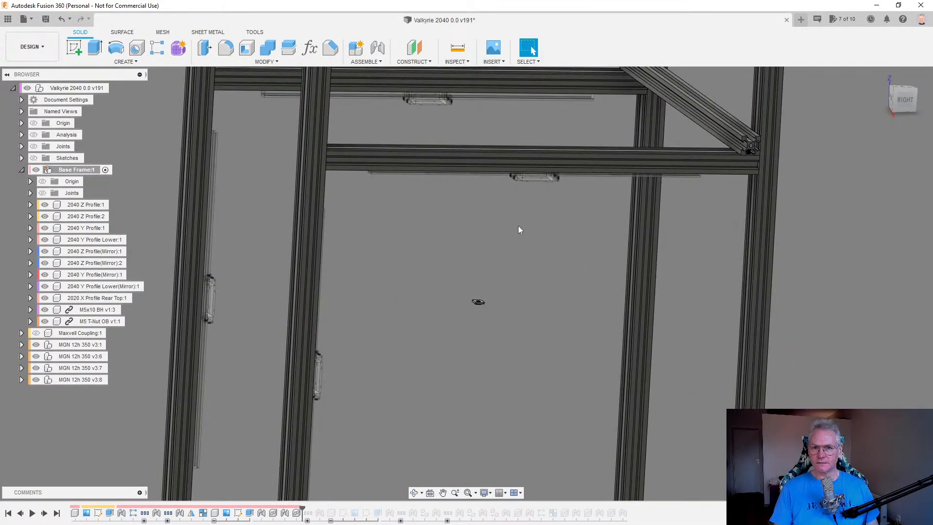
Start a joint from the center of the M5 T-Nut OB's hole to the underside of the M5x10 BH screw's head.
{"action": "scroll", "coordinate": [548, 260], "scroll_direction": "up", "scroll_amount": 4}
{"action": "scroll", "coordinate": [463, 133], "scroll_direction": "up", "scroll_amount": 5}
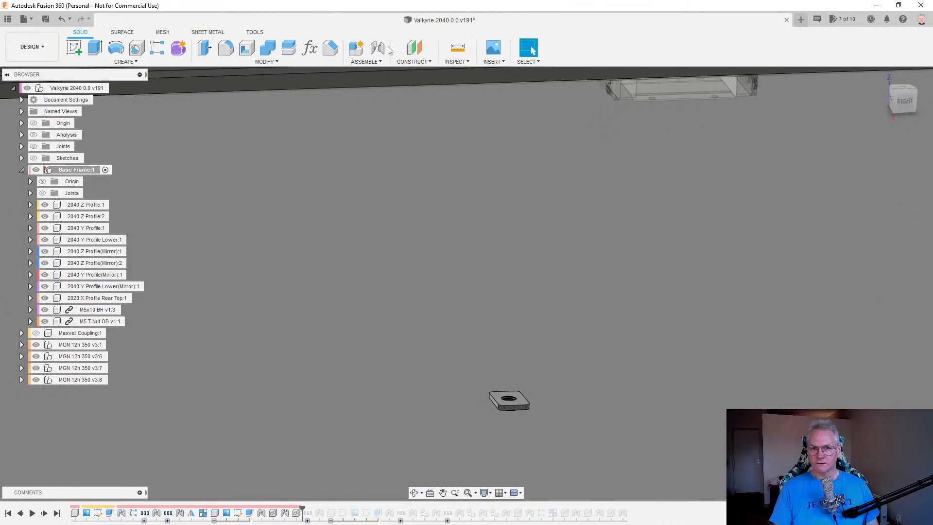
{"action": "key", "text": "j"}
{"action": "scroll", "coordinate": [539, 373], "scroll_direction": "up", "scroll_amount": 3}
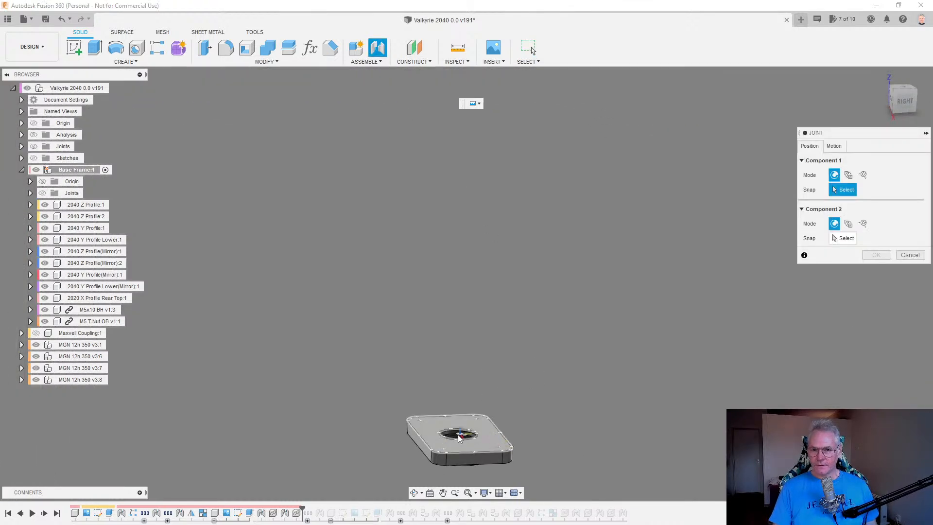
{"action": "scroll", "coordinate": [364, 442], "scroll_direction": "down", "scroll_amount": 5}
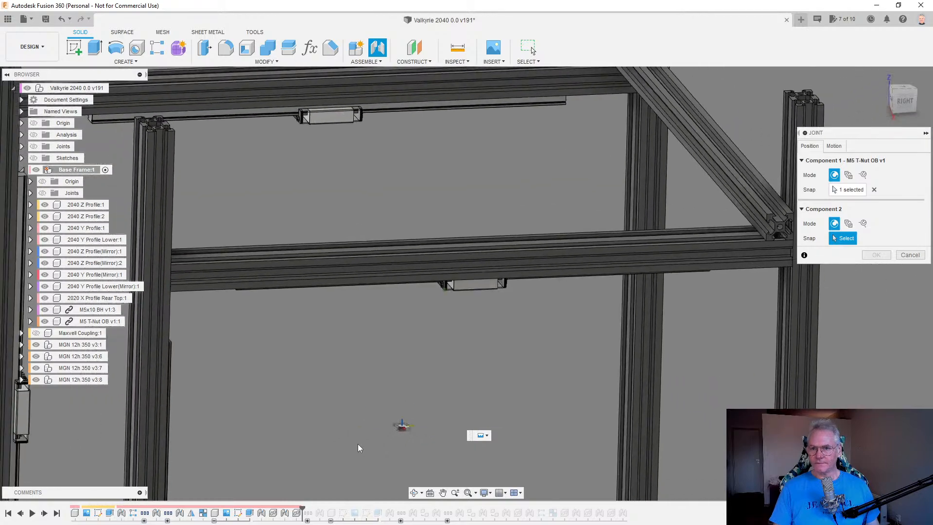
{"action": "scroll", "coordinate": [687, 350], "scroll_direction": "up", "scroll_amount": 8}
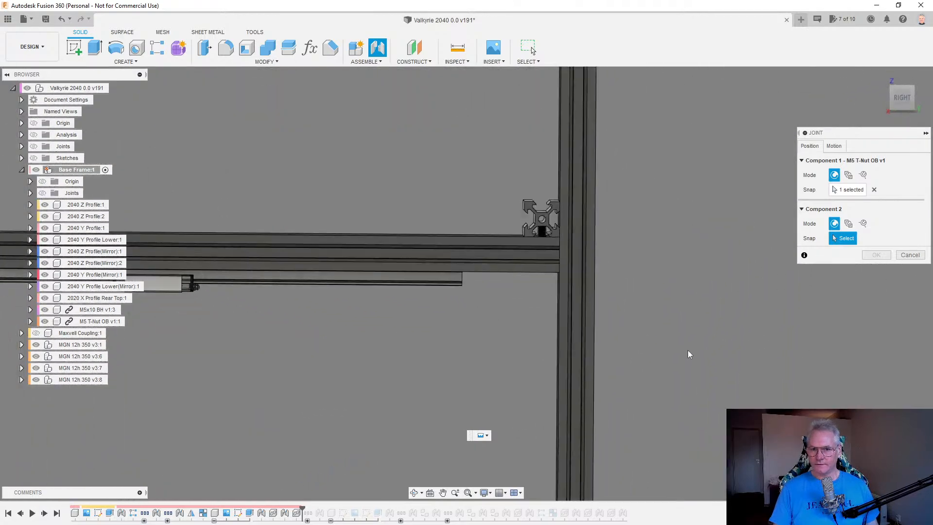
{"action": "scroll", "coordinate": [684, 351], "scroll_direction": "up", "scroll_amount": 8}
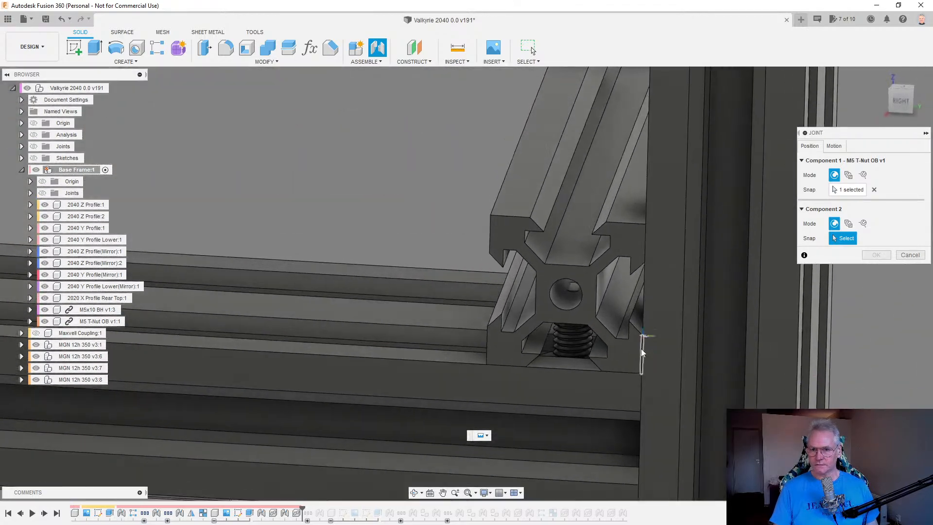
{"action": "middle_click_drag", "start_coordinate": [641, 349], "coordinate": [597, 351], "text": "shift"}
{"action": "scroll", "coordinate": [601, 401], "scroll_direction": "up", "scroll_amount": 4}
{"action": "scroll", "coordinate": [596, 350], "scroll_direction": "up", "scroll_amount": 5}
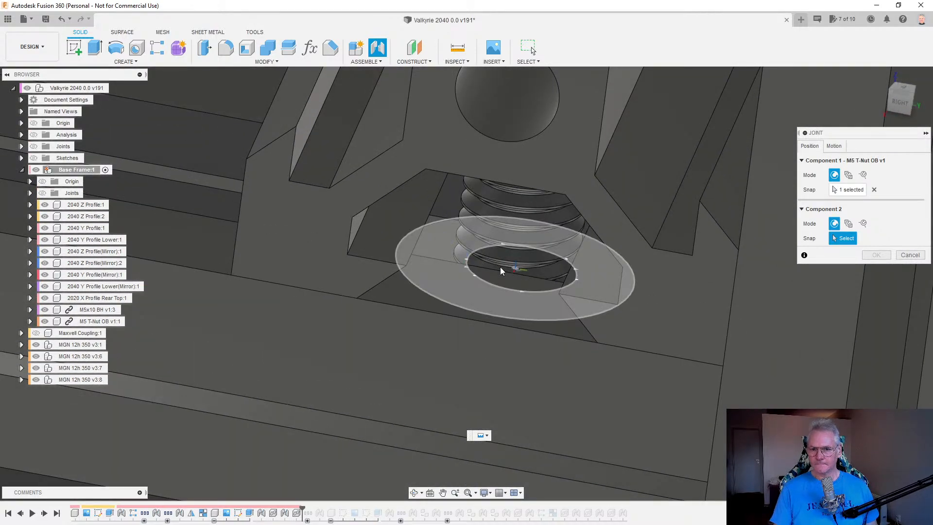
{"action": "left_click", "coordinate": [500, 267]}
{"action": "scroll", "coordinate": [583, 282], "scroll_direction": "down", "scroll_amount": 3}
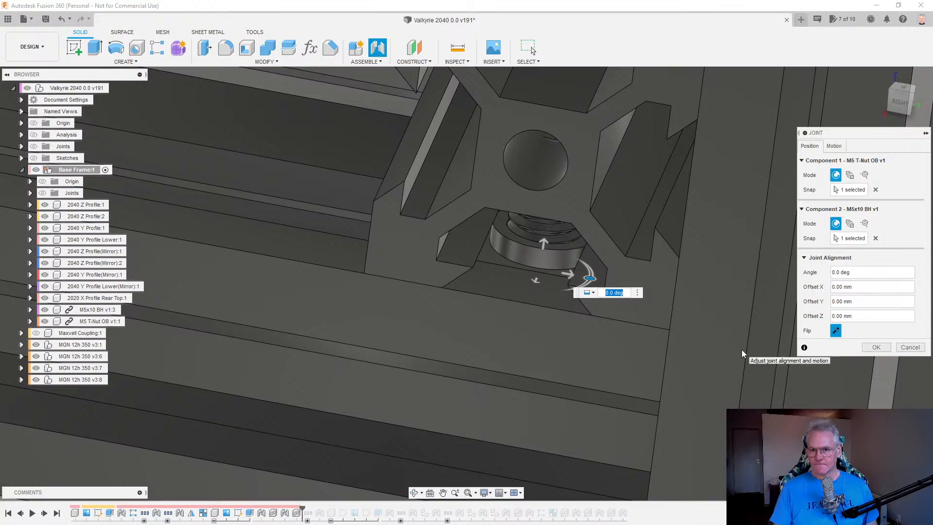
Set the T-nut joint's Z offset to 4 mm so the nut sits in the profile slot, and create the joint.
{"action": "left_click", "coordinate": [836, 331]}
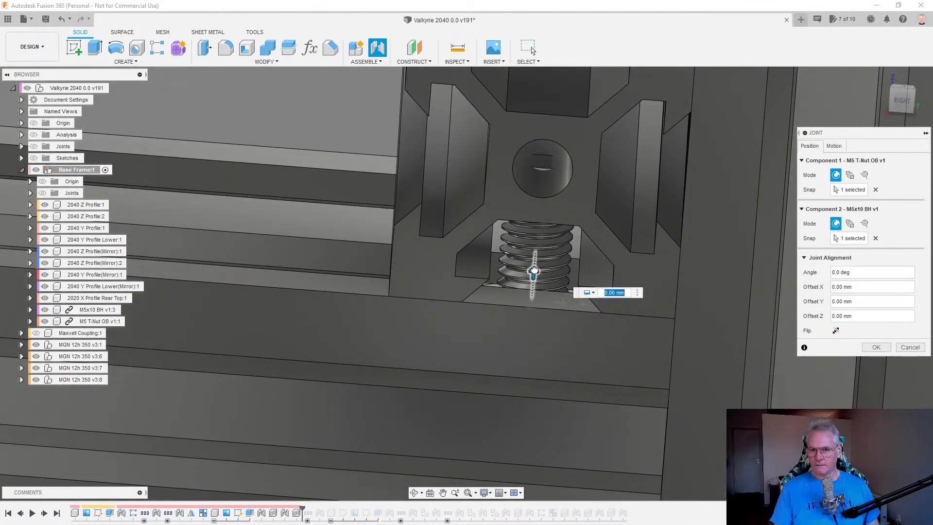
{"action": "left_click_drag", "start_coordinate": [546, 201], "coordinate": [548, 197]}
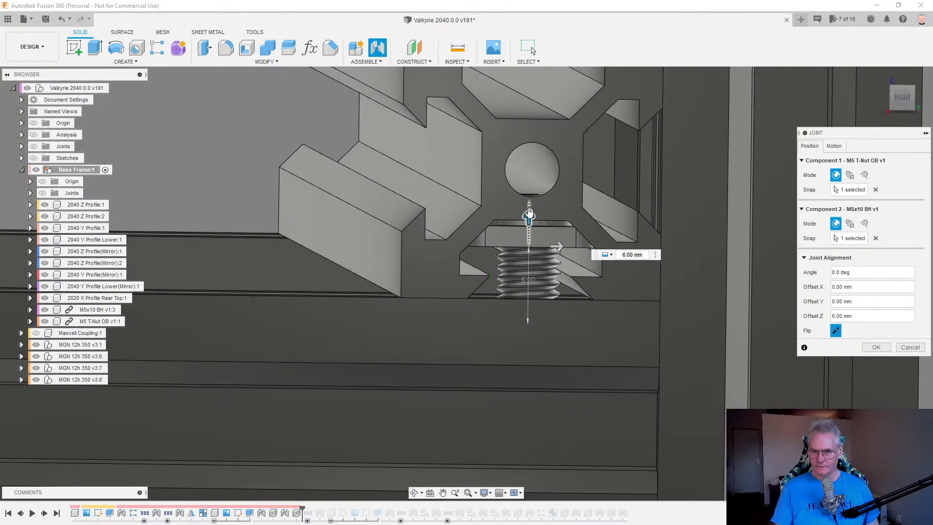
{"action": "left_click_drag", "start_coordinate": [528, 217], "coordinate": [528, 232]}
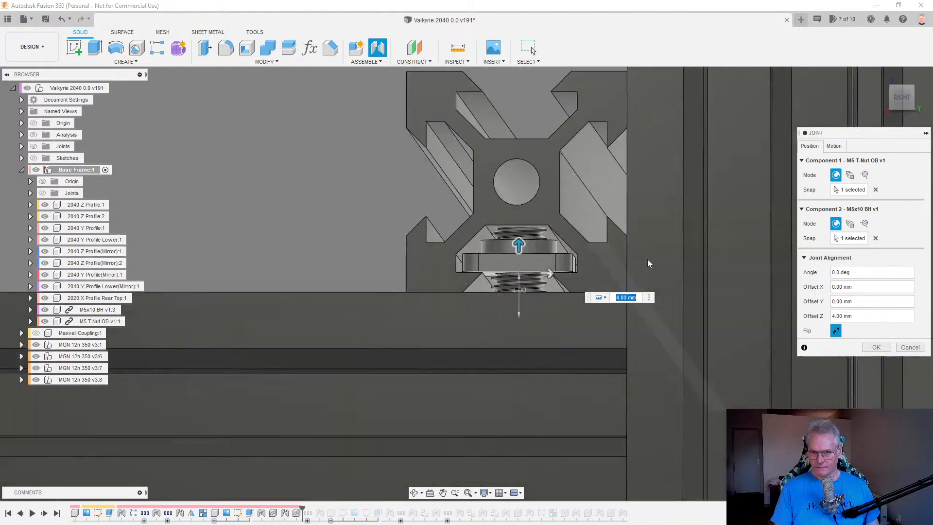
{"action": "left_click", "coordinate": [879, 347]}
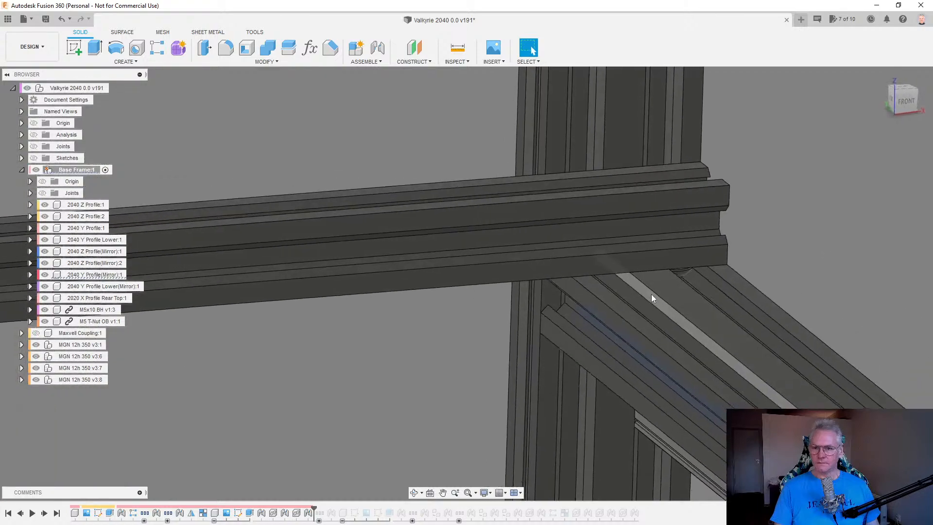
{"action": "left_click", "coordinate": [651, 295]}
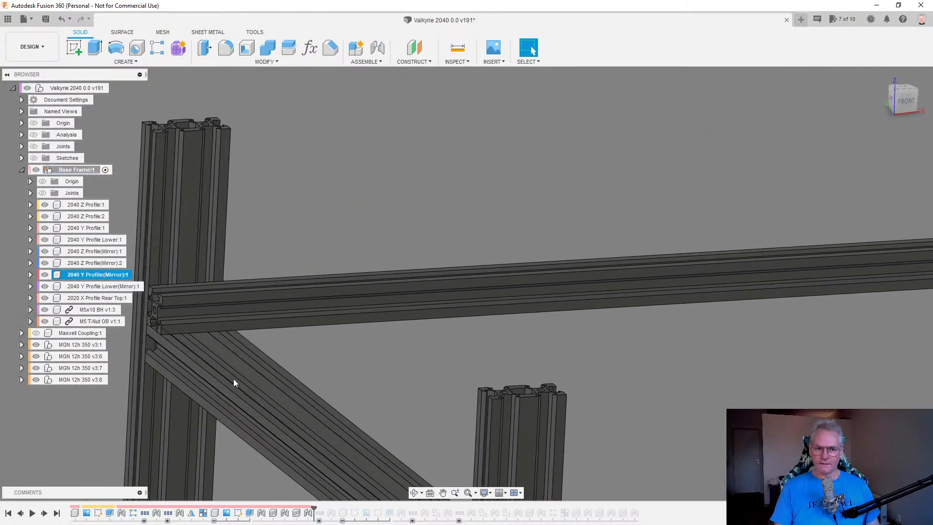
{"action": "left_click", "coordinate": [278, 373]}
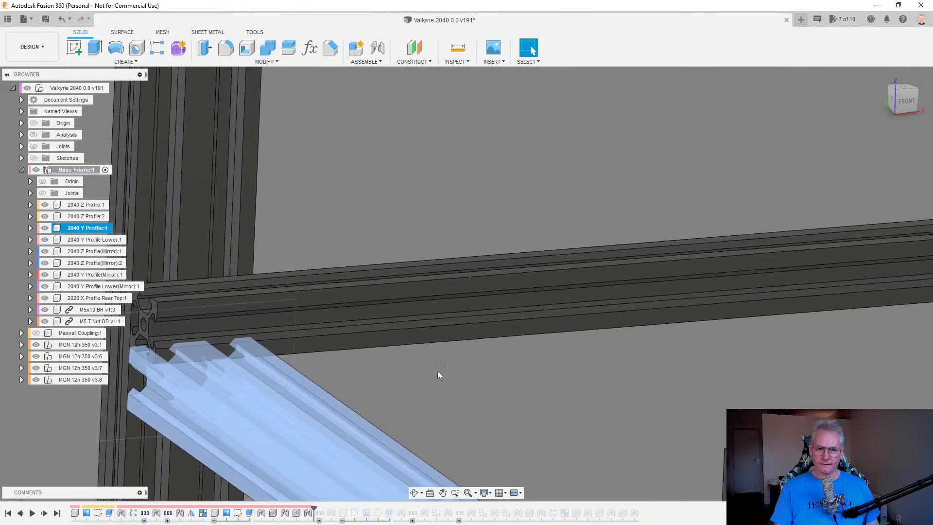
{"action": "left_click", "coordinate": [437, 371]}
{"action": "left_click", "coordinate": [432, 321]}
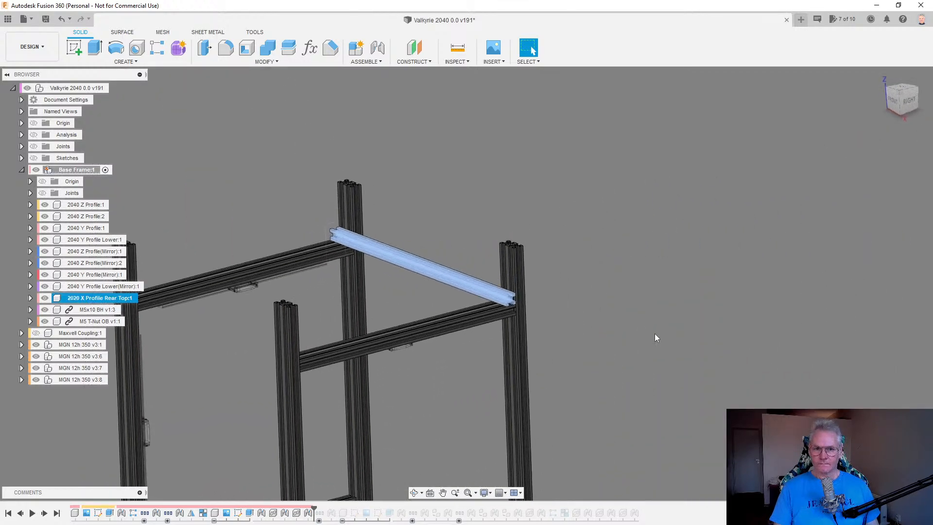
{"action": "left_click", "coordinate": [685, 326]}
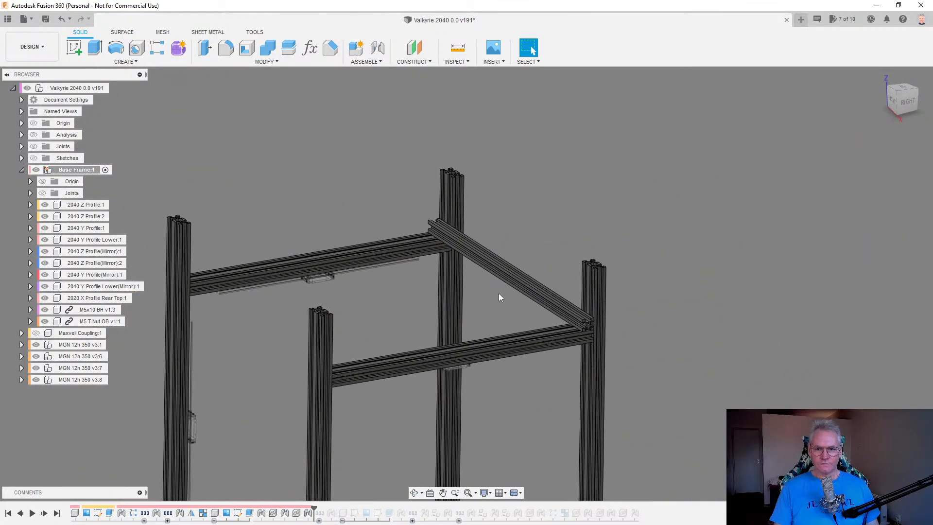
Duplicate 2020 X Profile Rear Top within Base Frame and move the copy -190 mm along Y.
{"action": "left_click", "coordinate": [530, 277]}
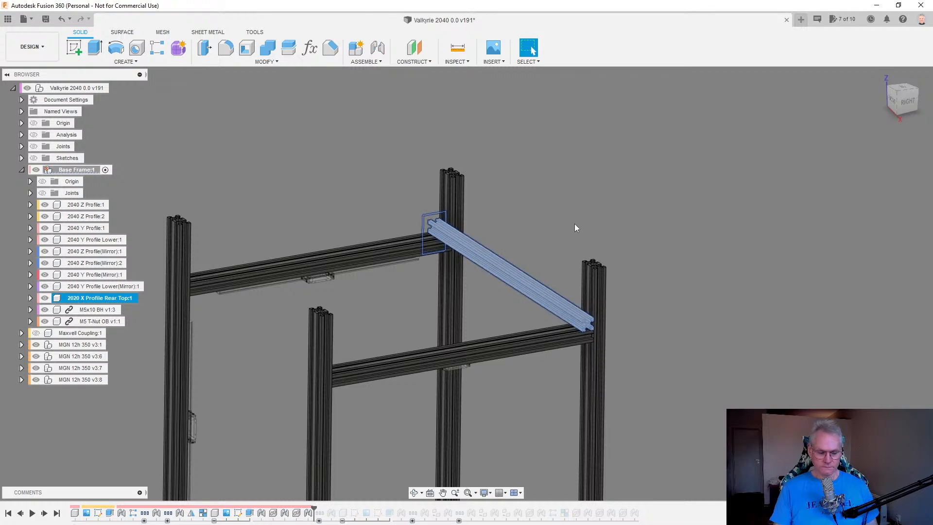
{"action": "key", "text": "ctrl+v"}
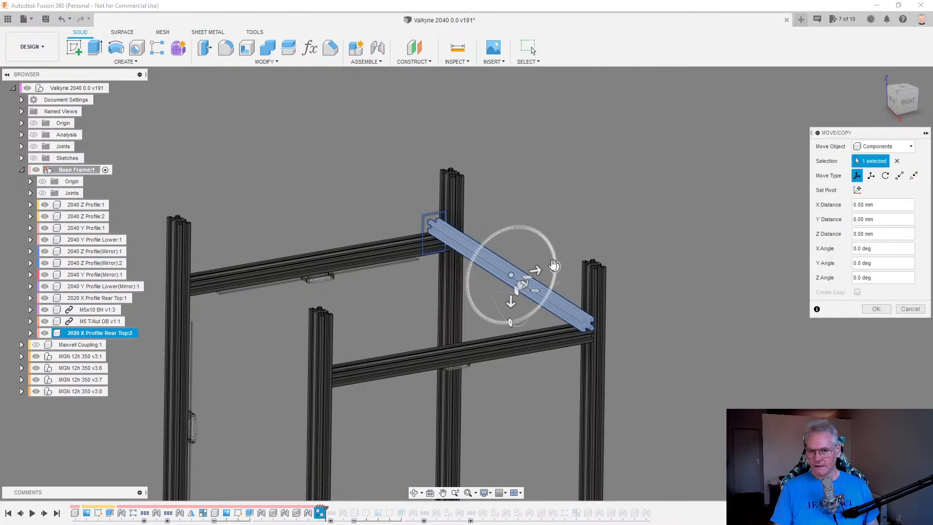
{"action": "left_click_drag", "start_coordinate": [445, 300], "coordinate": [428, 303]}
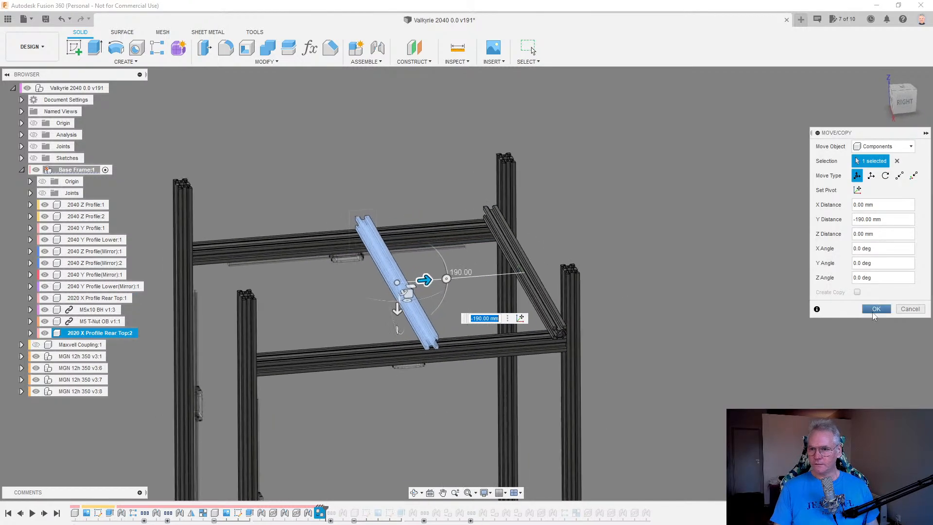
{"action": "left_click", "coordinate": [877, 309]}
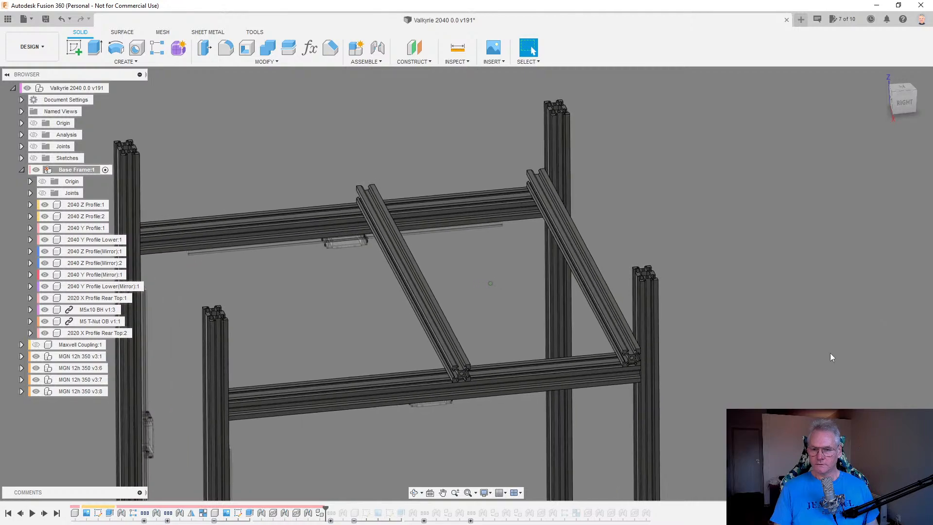
Start a joint from the lower end corner of the copied 2020 X profile to the top corner of front upright 2040 Z Profile(Mirror):2.
{"action": "left_click", "coordinate": [377, 47]}
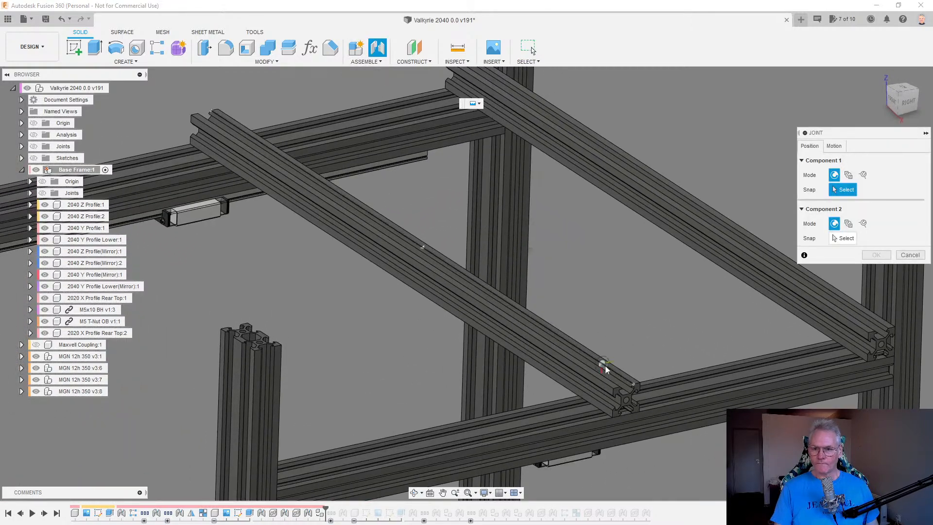
{"action": "scroll", "coordinate": [597, 435], "scroll_direction": "up", "scroll_amount": 1}
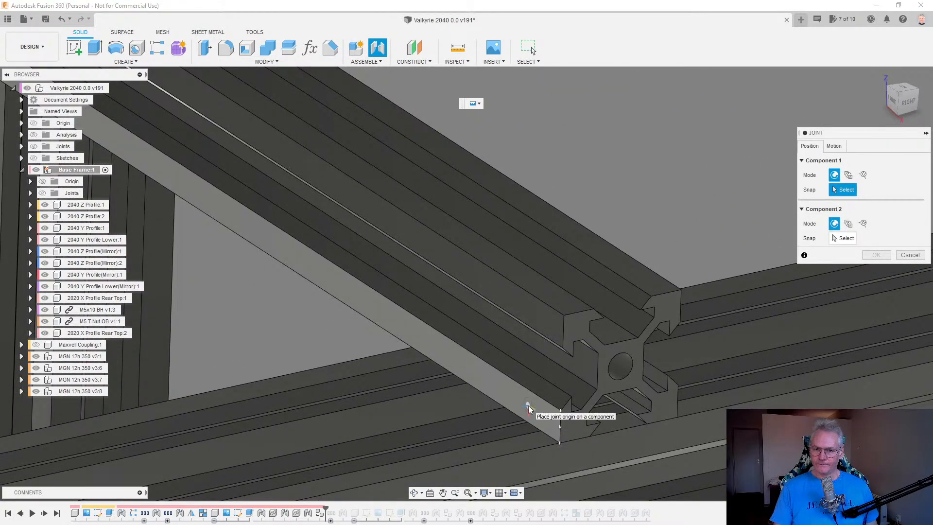
{"action": "left_click", "coordinate": [538, 424]}
{"action": "scroll", "coordinate": [567, 408], "scroll_direction": "down", "scroll_amount": 8}
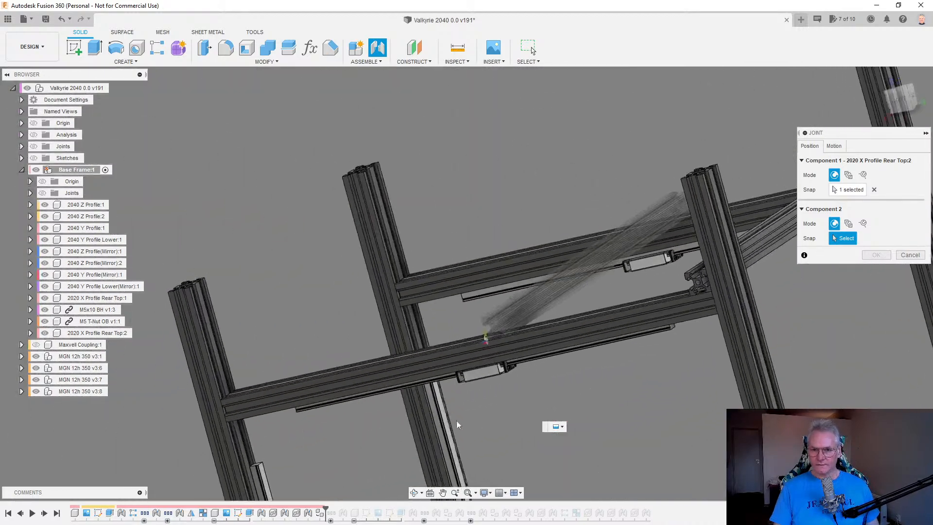
{"action": "middle_click_drag", "start_coordinate": [456, 422], "coordinate": [259, 395], "text": "shift"}
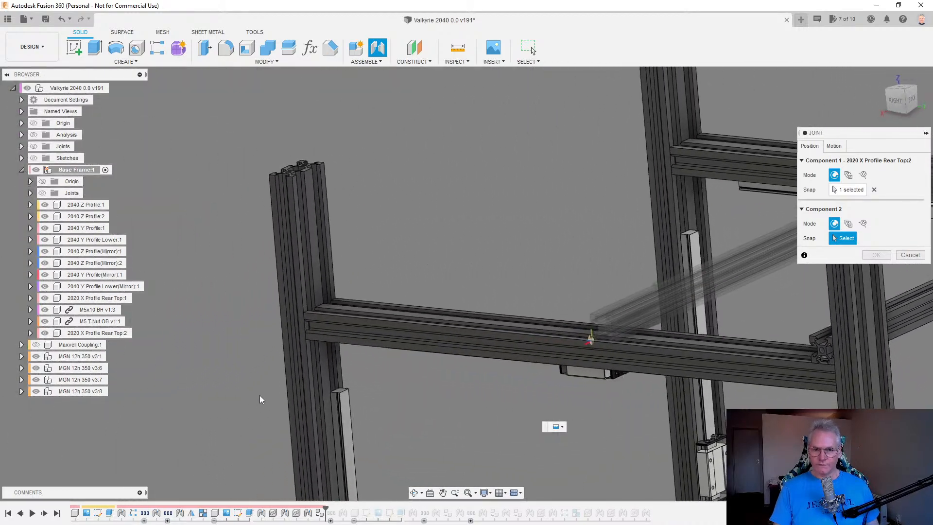
{"action": "scroll", "coordinate": [297, 176], "scroll_direction": "up", "scroll_amount": 3}
{"action": "scroll", "coordinate": [281, 165], "scroll_direction": "up", "scroll_amount": 3}
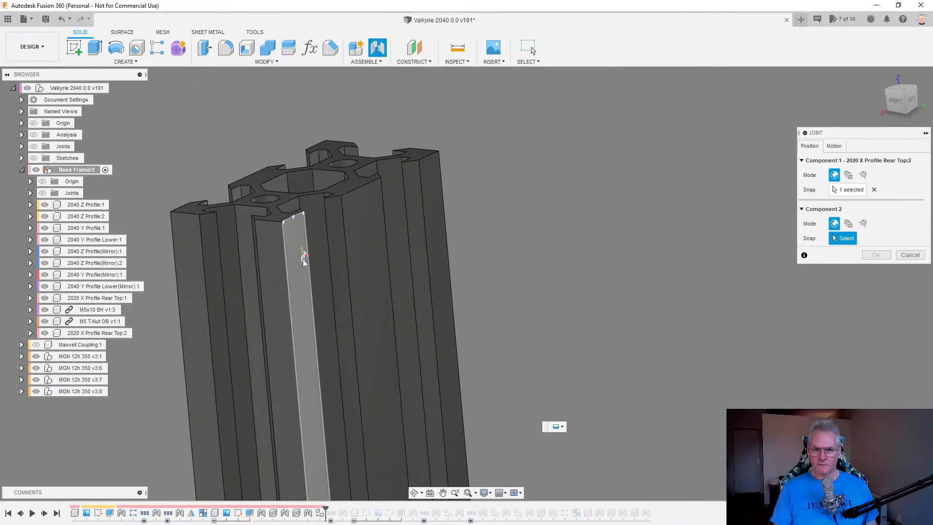
{"action": "left_click", "coordinate": [287, 256]}
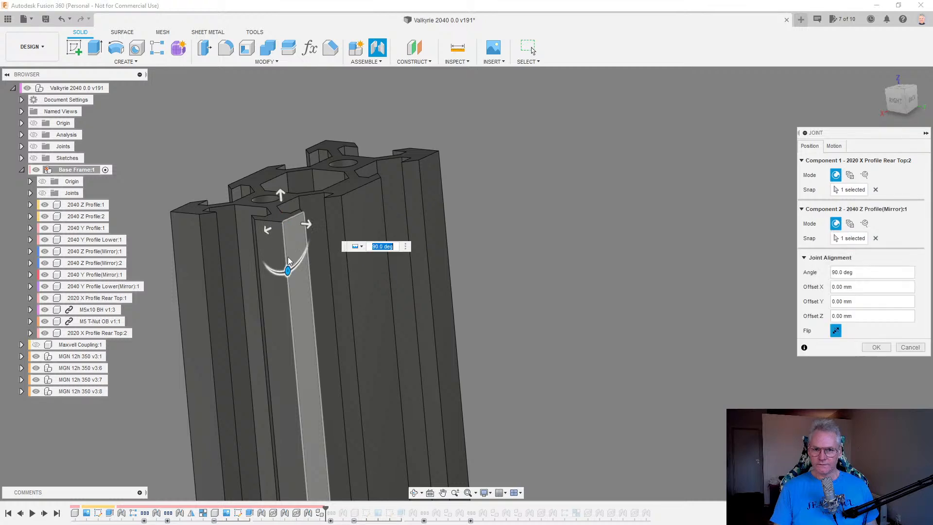
Set the copied X profile's vertical joint offset to -Mid_Top_Height and create the joint.
{"action": "scroll", "coordinate": [446, 276], "scroll_direction": "down", "scroll_amount": 3}
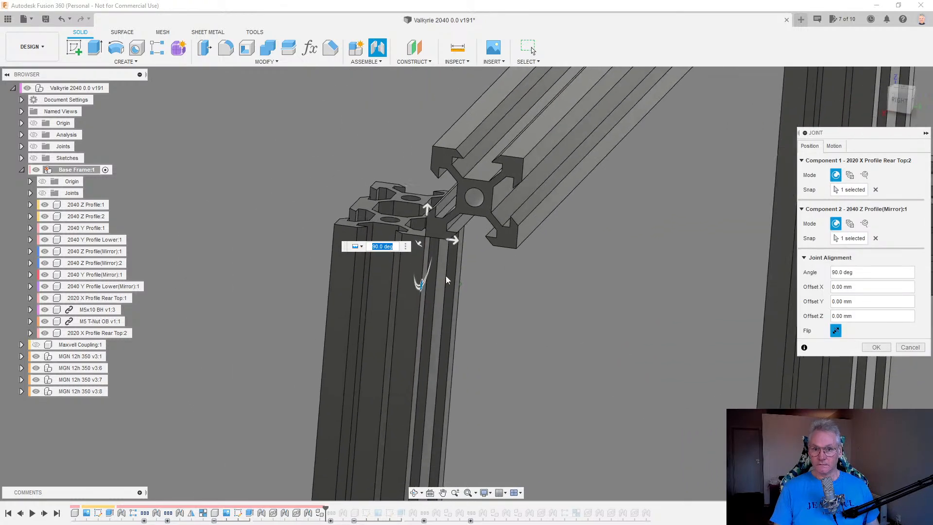
{"action": "middle_click_drag", "start_coordinate": [446, 280], "coordinate": [439, 207], "text": "shift"}
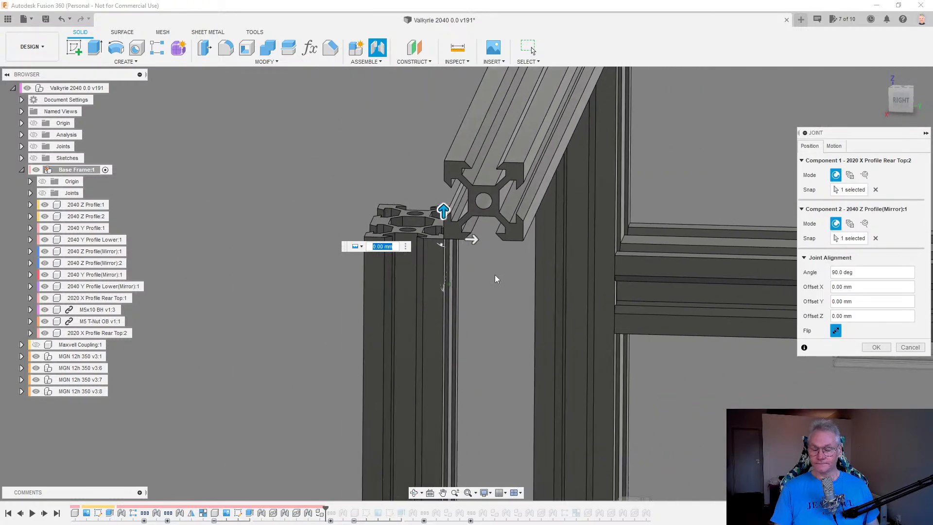
{"action": "scroll", "coordinate": [495, 275], "scroll_direction": "down", "scroll_amount": 4}
{"action": "middle_click_drag", "start_coordinate": [495, 275], "coordinate": [565, 214], "text": "shift"}
{"action": "type", "text": "-"}
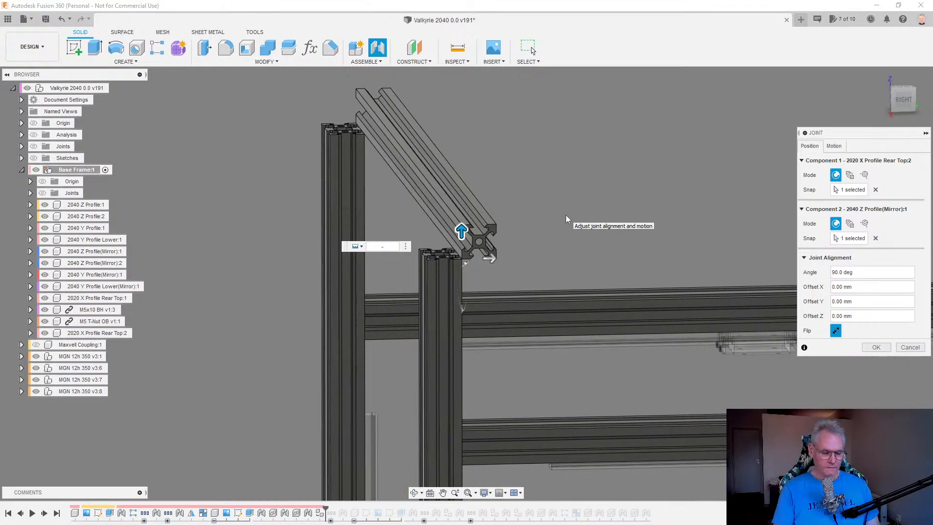
{"action": "type", "text": "Mid_Top_Height"}
{"action": "key", "text": "Return"}
{"action": "key", "text": "Return"}
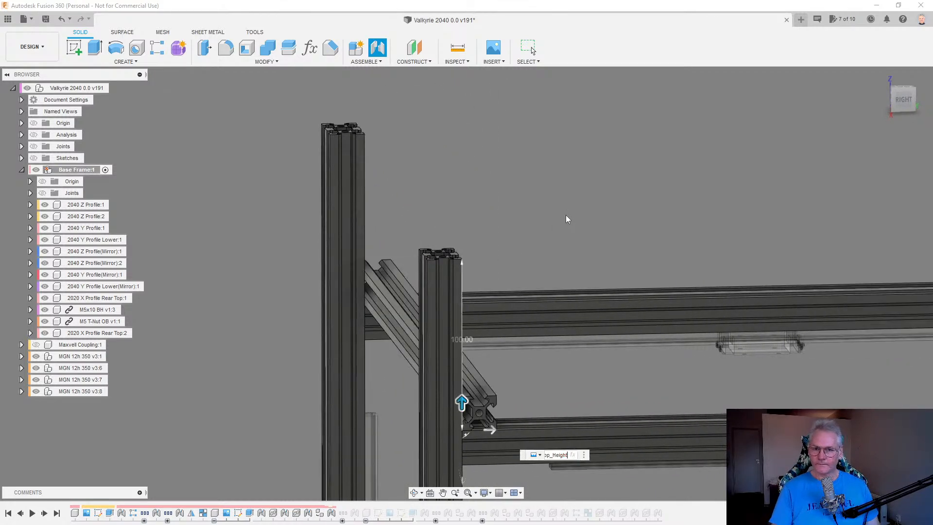
Try sliding the MGN 12h carriage along its rail beneath the upper Y profile.
{"action": "middle_click_drag", "start_coordinate": [567, 212], "coordinate": [812, 164], "text": "shift"}
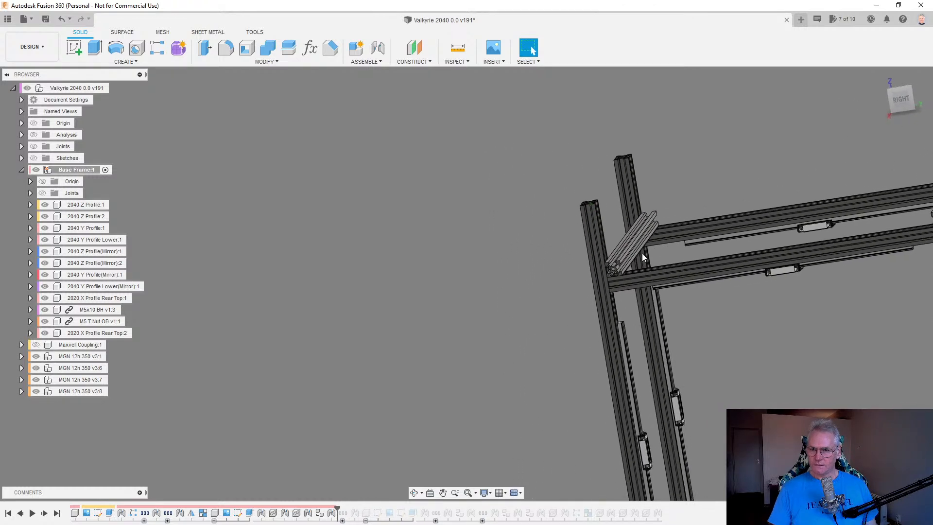
{"action": "left_click", "coordinate": [637, 229]}
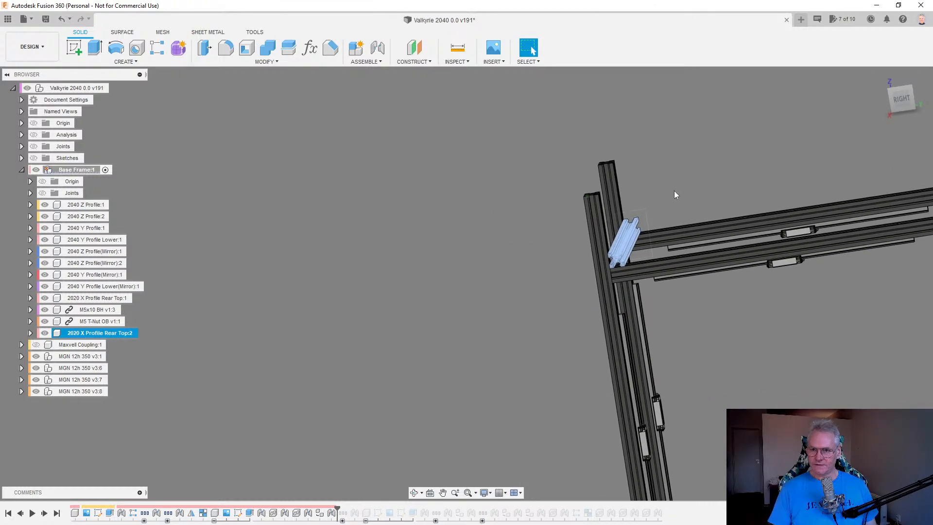
{"action": "left_click", "coordinate": [841, 255]}
{"action": "left_click_drag", "start_coordinate": [792, 260], "coordinate": [768, 262]}
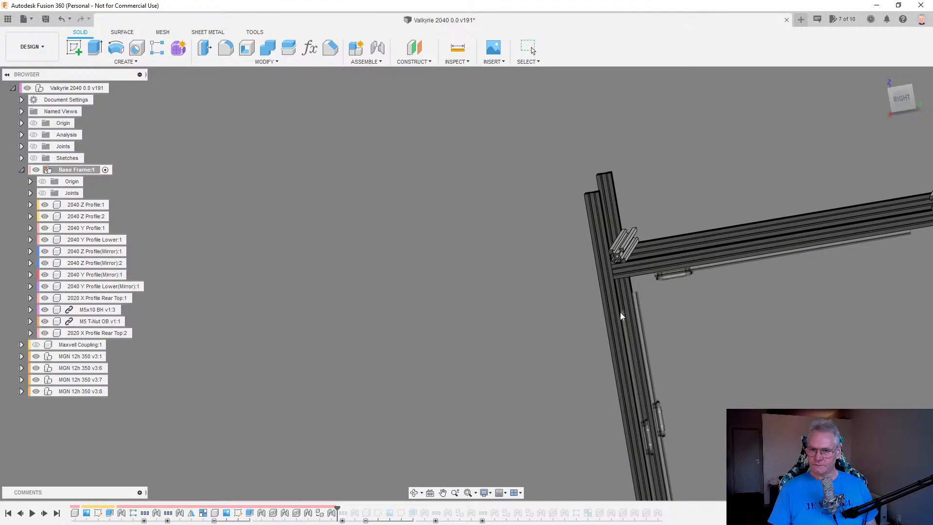
{"action": "left_click_drag", "start_coordinate": [887, 271], "coordinate": [898, 270]}
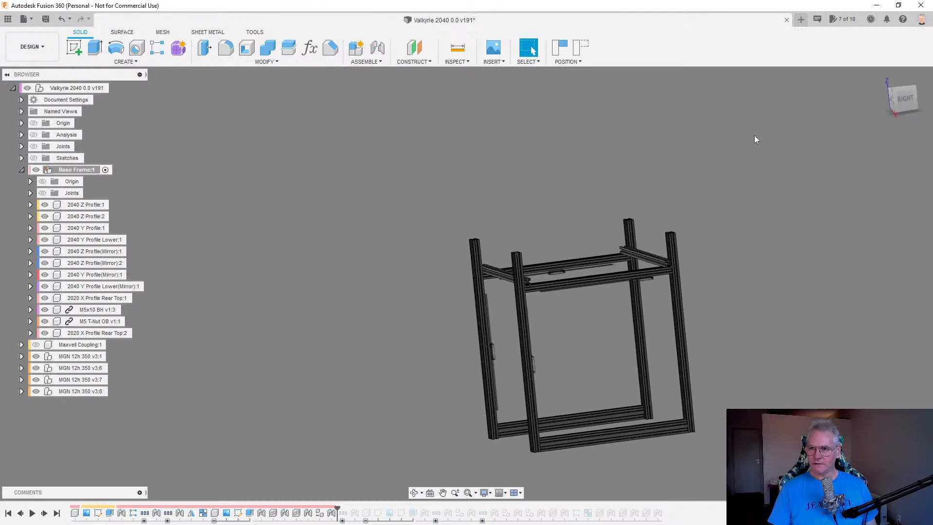
Return to the home view and roll the design history forward to its last feature.
{"action": "left_click", "coordinate": [881, 76]}
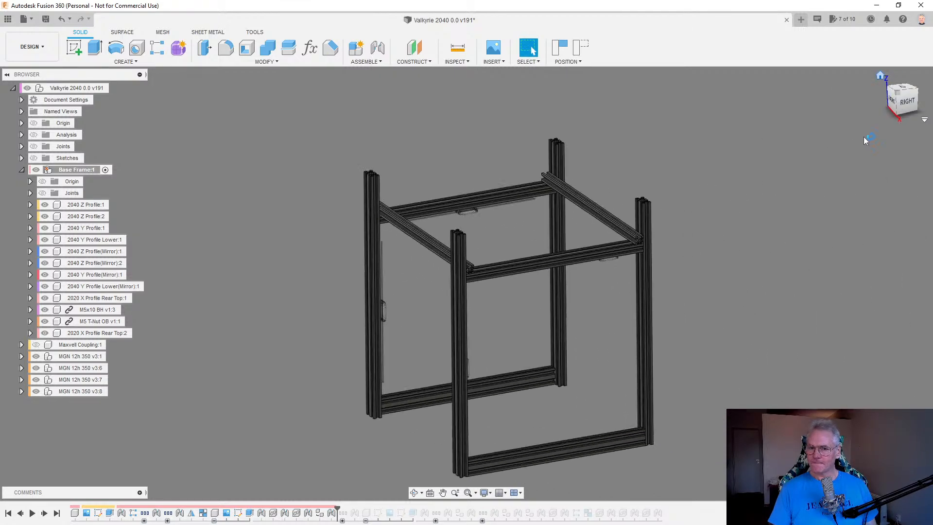
{"action": "left_click", "coordinate": [59, 513]}
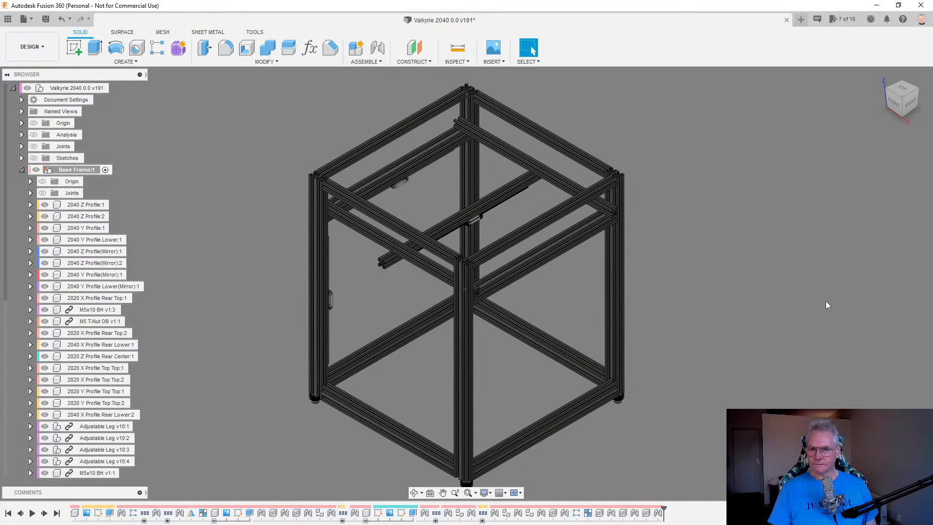
Activate the whole assembly to identify the displaced 2020 profile beneath the top frame, and reactivate the Base Frame component.
{"action": "middle_click_drag", "start_coordinate": [820, 300], "coordinate": [837, 411], "text": "shift"}
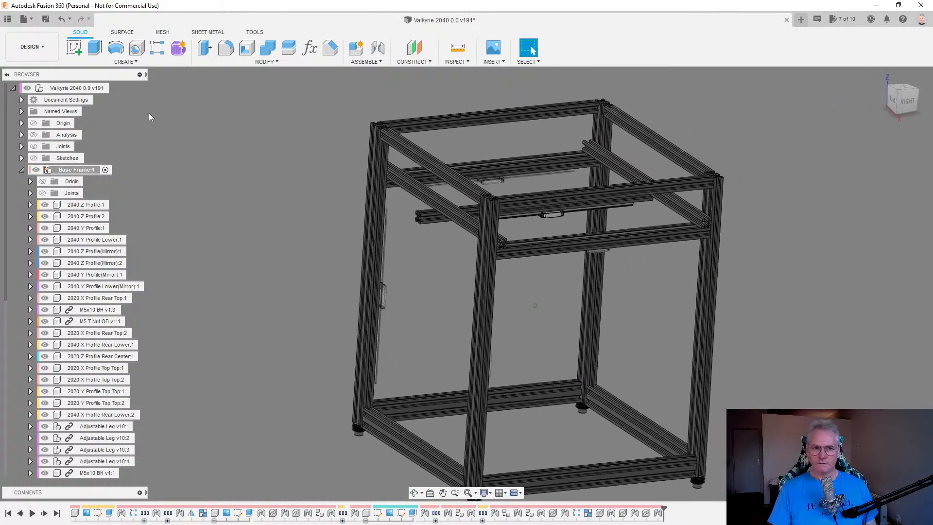
{"action": "left_click", "coordinate": [113, 88]}
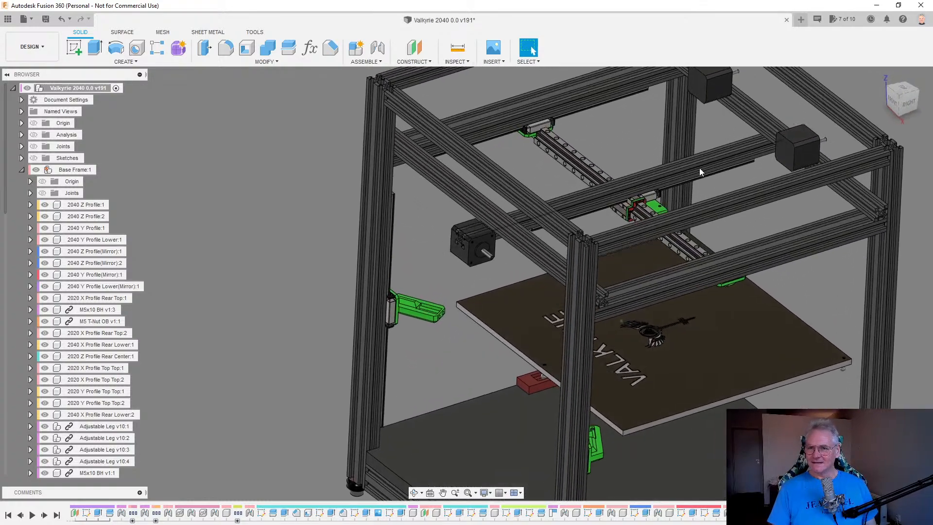
{"action": "left_click", "coordinate": [700, 171]}
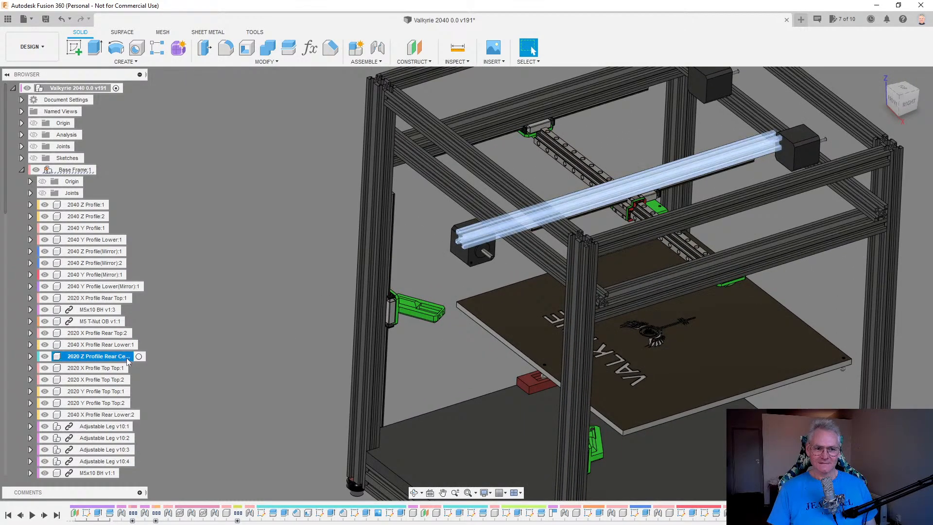
{"action": "double_click", "coordinate": [93, 169]}
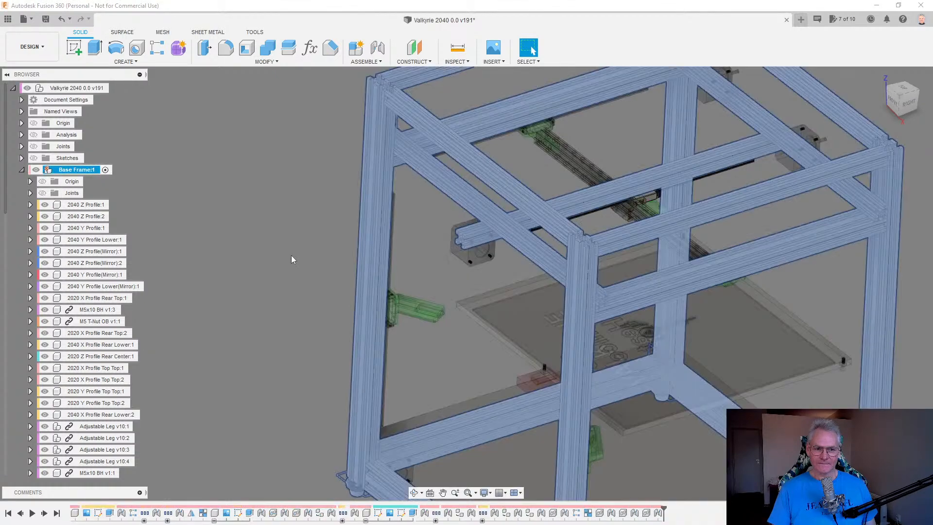
Locate the 2020 Z Profile Rear Center component in the design history.
{"action": "right_click", "coordinate": [97, 357]}
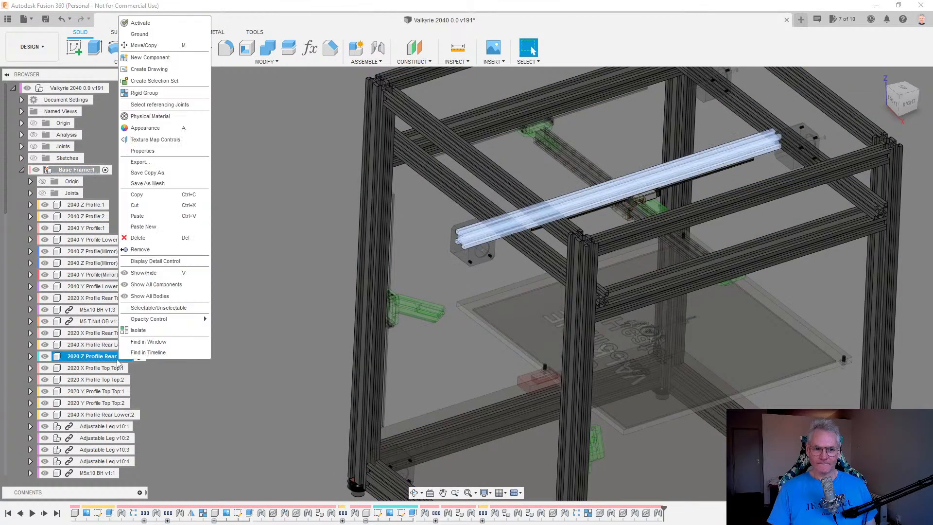
{"action": "left_click", "coordinate": [146, 353]}
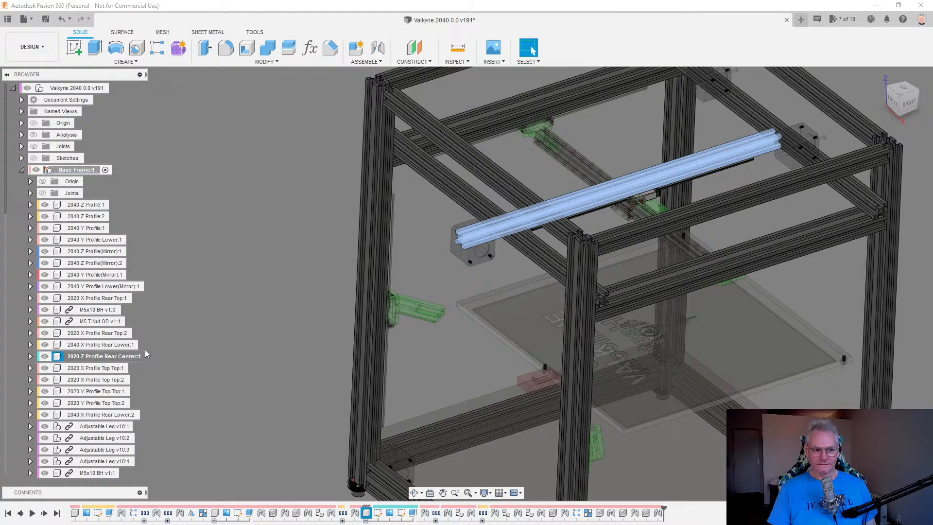
{"action": "left_click", "coordinate": [239, 362]}
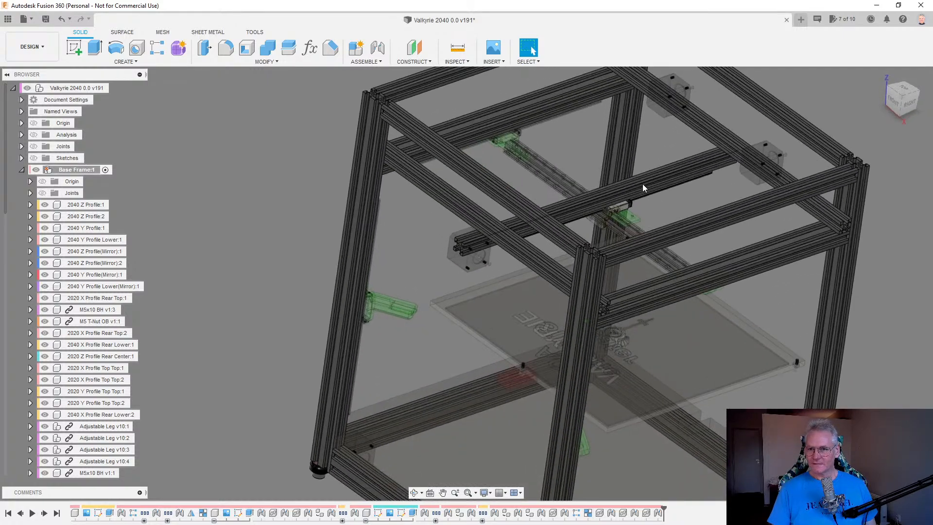
{"action": "right_click", "coordinate": [120, 360]}
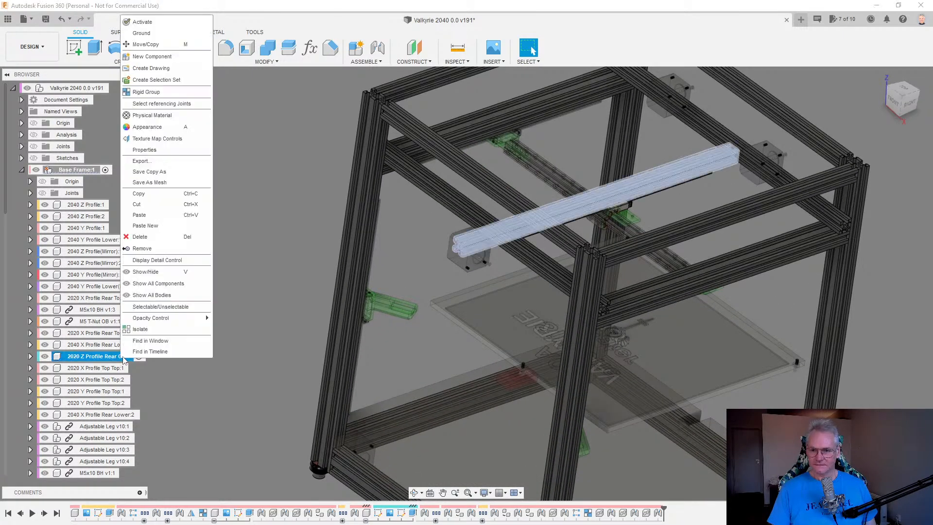
Roll the design history back to the joint following the 2020 Z Profile Rear Center's features and delete that joint.
{"action": "right_click", "coordinate": [424, 513]}
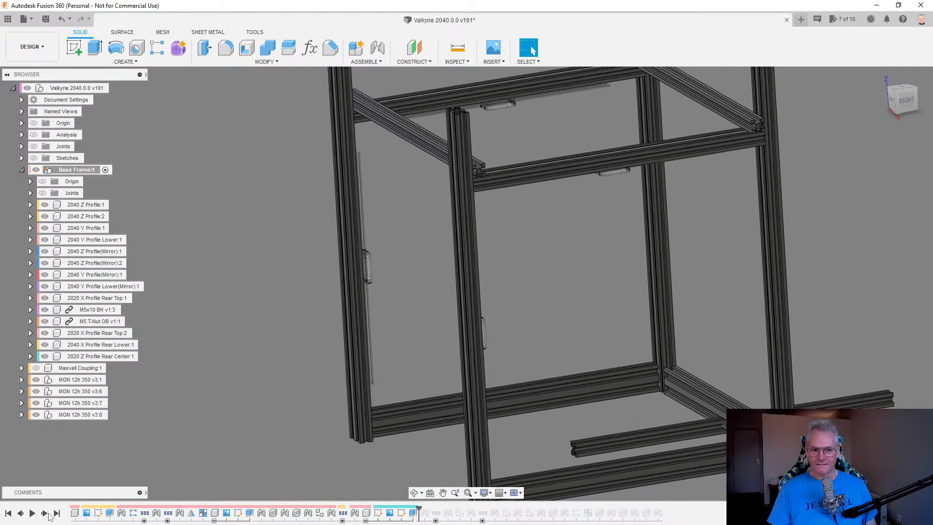
{"action": "left_click", "coordinate": [48, 513]}
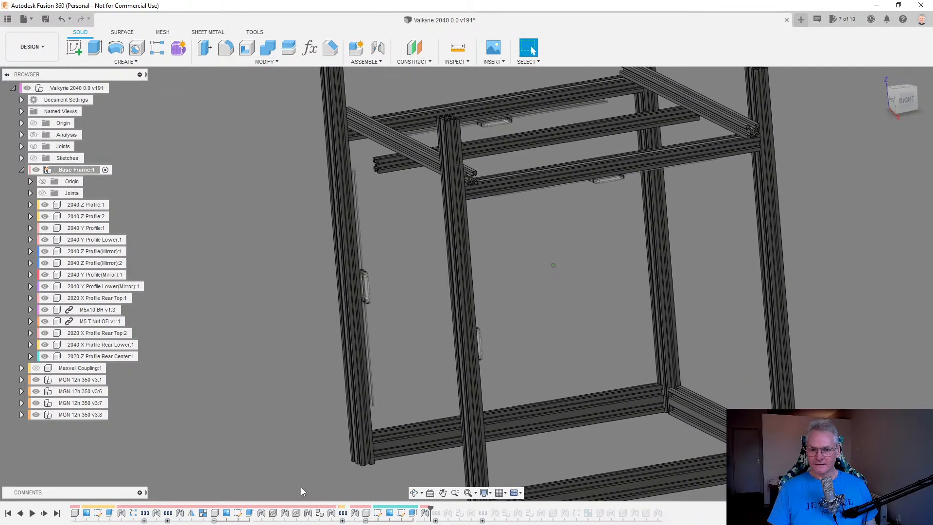
{"action": "right_click", "coordinate": [424, 513]}
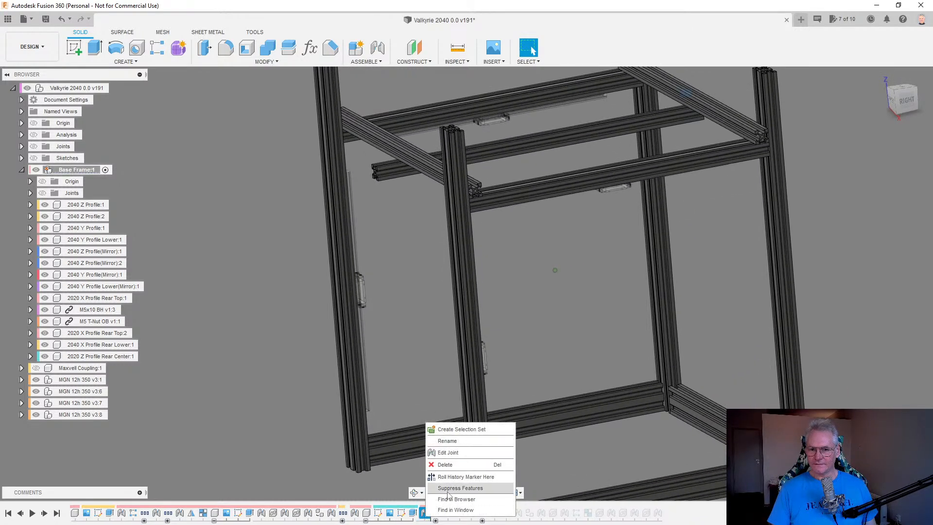
{"action": "left_click", "coordinate": [445, 466]}
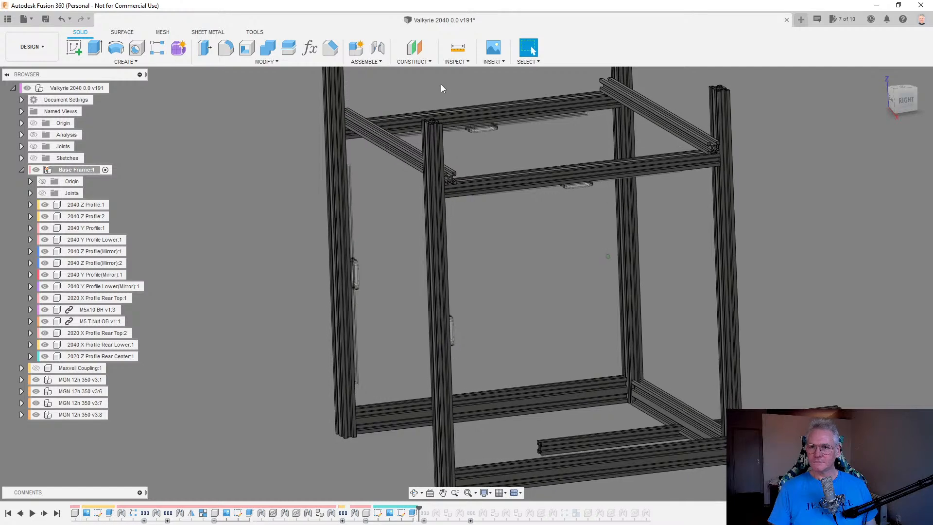
Start a new joint from the free end of the 2020 Z Profile Rear Center.
{"action": "left_click", "coordinate": [377, 49]}
{"action": "scroll", "coordinate": [437, 428], "scroll_direction": "up", "scroll_amount": 8}
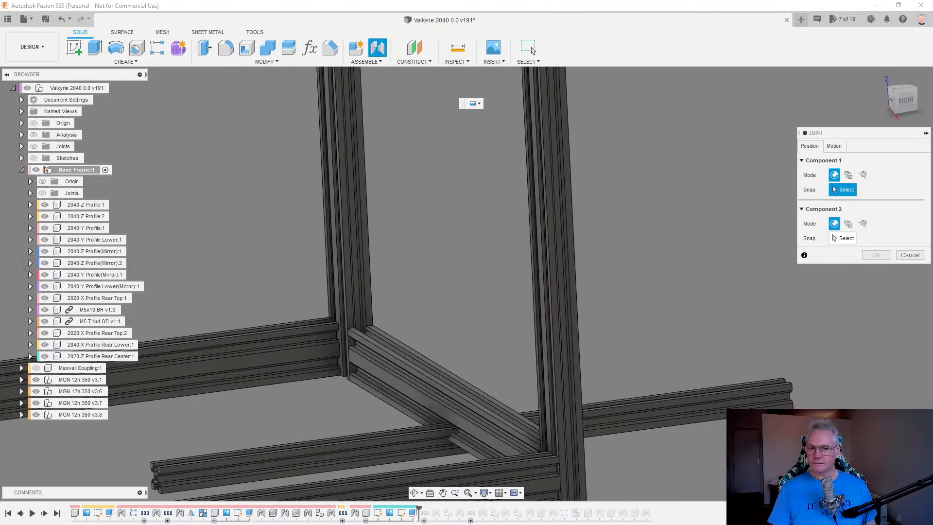
{"action": "scroll", "coordinate": [783, 370], "scroll_direction": "up", "scroll_amount": 8}
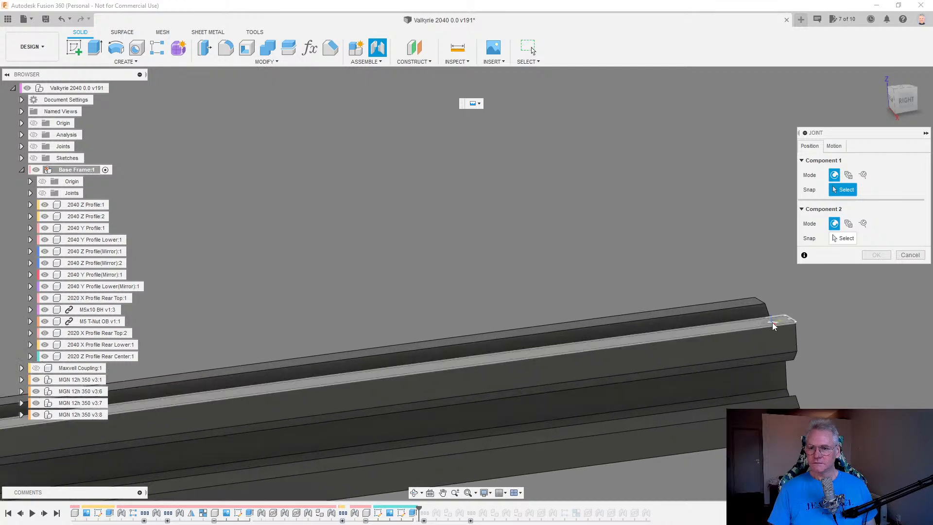
{"action": "middle_click_drag", "start_coordinate": [774, 325], "coordinate": [815, 351], "text": "shift"}
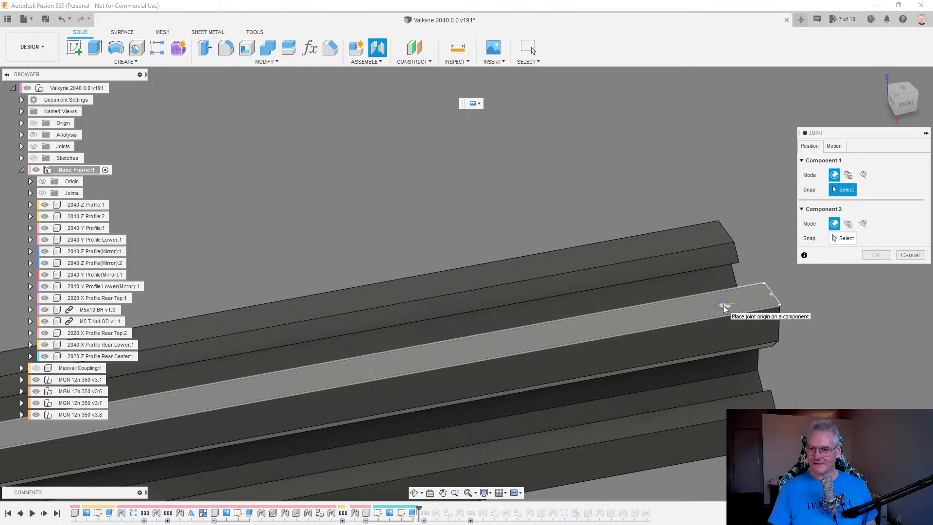
{"action": "left_click", "coordinate": [736, 316]}
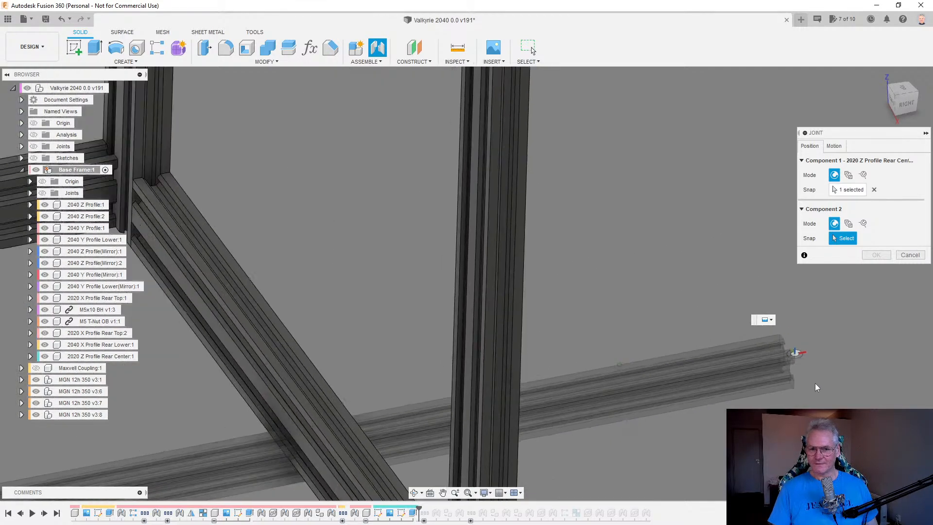
Attach the joint to the middle of the 2040 X Profile Rear Lower's lower edge, flipped, with a 90° angle and X offset -frameProfile_1.
{"action": "scroll", "coordinate": [534, 438], "scroll_direction": "up", "scroll_amount": 10}
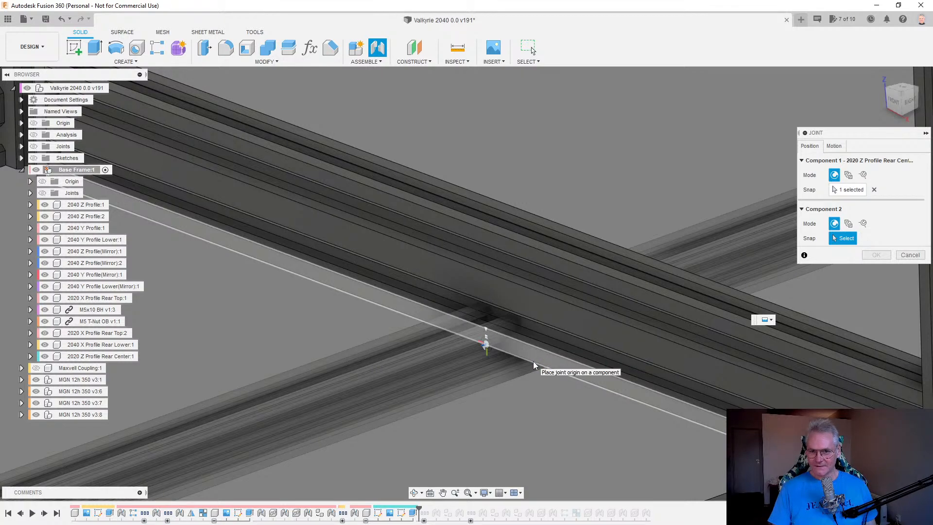
{"action": "left_click", "coordinate": [533, 361]}
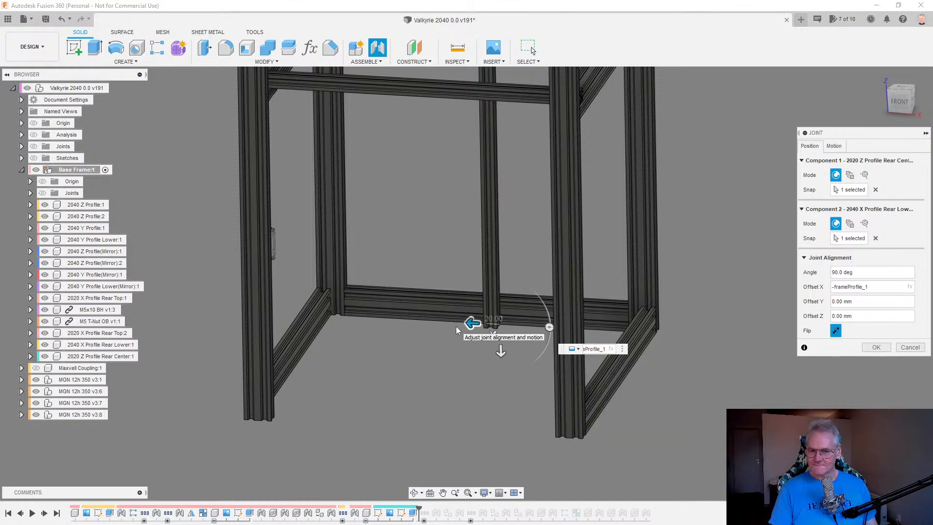
{"action": "scroll", "coordinate": [455, 326], "scroll_direction": "down", "scroll_amount": 5}
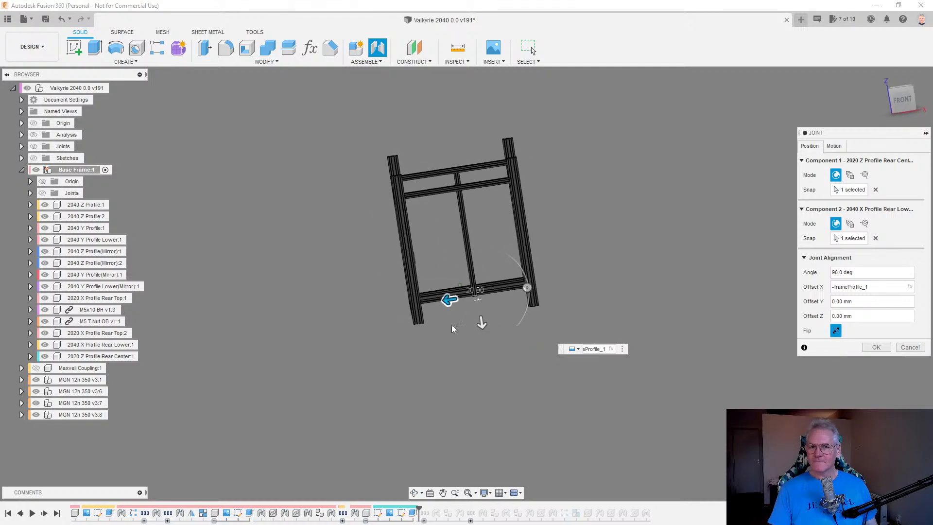
Accept the joint between the rear center 2020 Z profile and the lower rear 2040 X profile, and roll the timeline to its end.
{"action": "middle_click_drag", "start_coordinate": [451, 325], "coordinate": [432, 346], "text": "shift"}
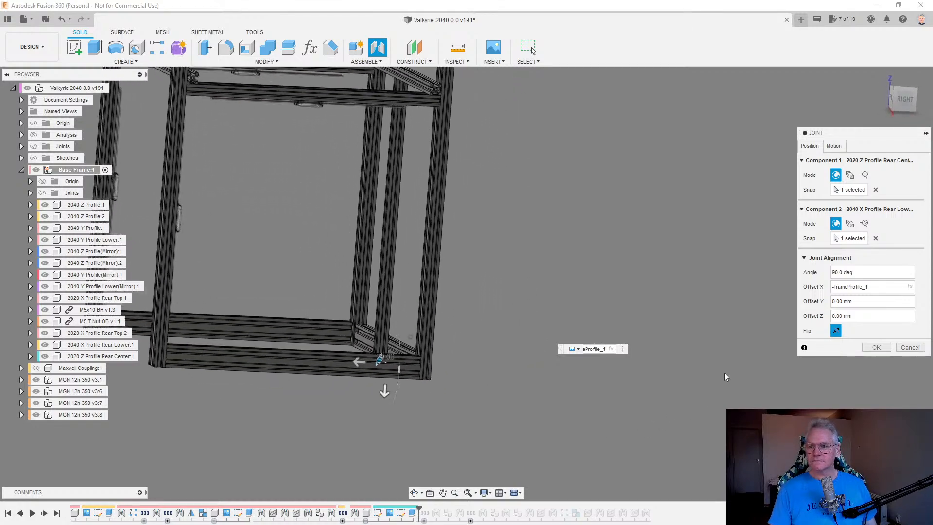
{"action": "left_click", "coordinate": [875, 348]}
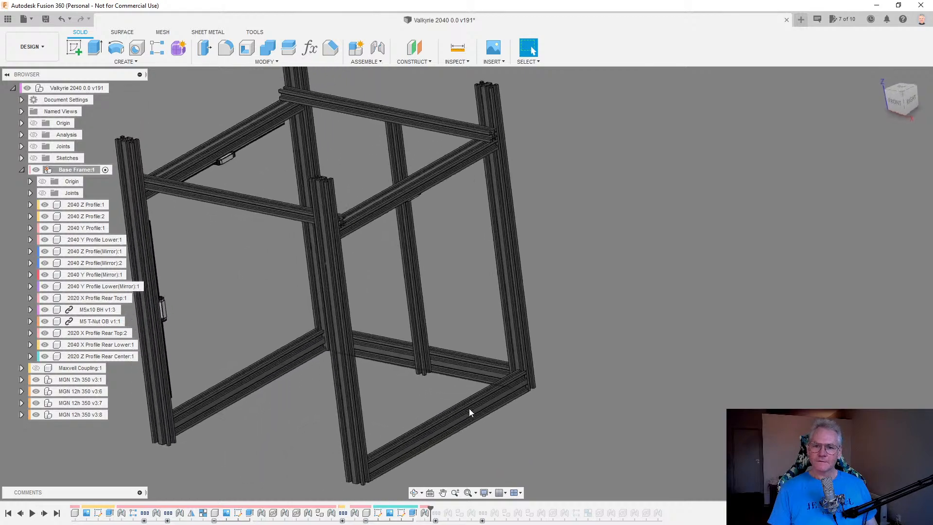
{"action": "left_click", "coordinate": [56, 514]}
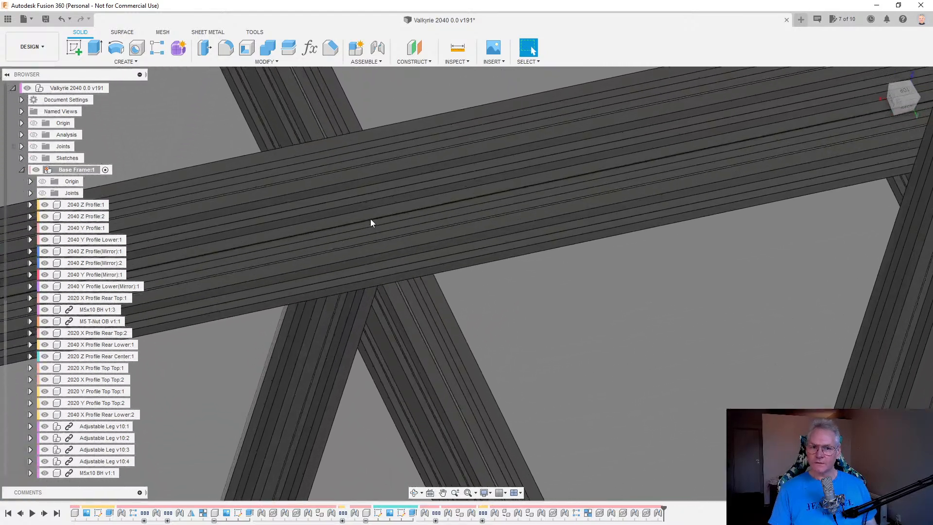
Hide the 2020 X Profile Rear Top:1 component to expose the upper end of the rear center Z profile.
{"action": "scroll", "coordinate": [370, 219], "scroll_direction": "up", "scroll_amount": 1}
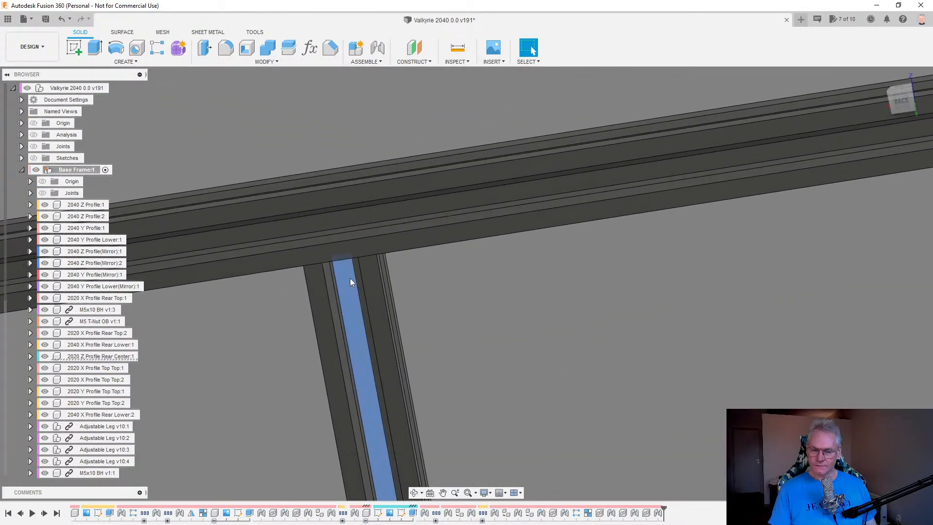
{"action": "left_click", "coordinate": [350, 278]}
{"action": "left_click", "coordinate": [538, 318]}
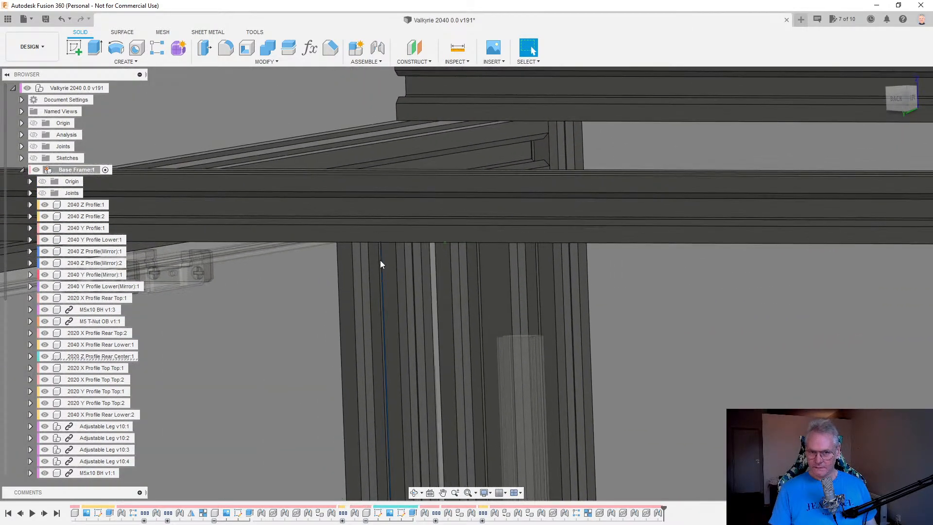
{"action": "left_click", "coordinate": [380, 260]}
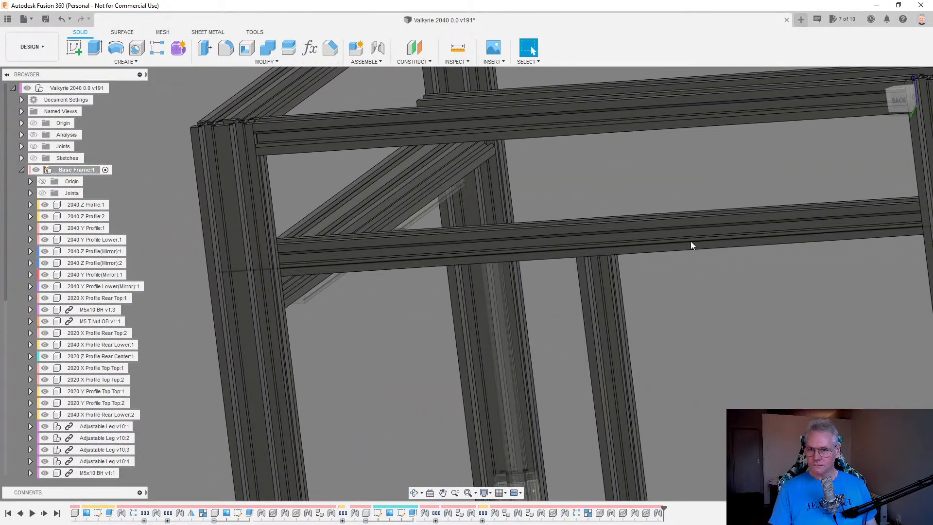
{"action": "left_click", "coordinate": [690, 242]}
{"action": "key", "text": "v"}
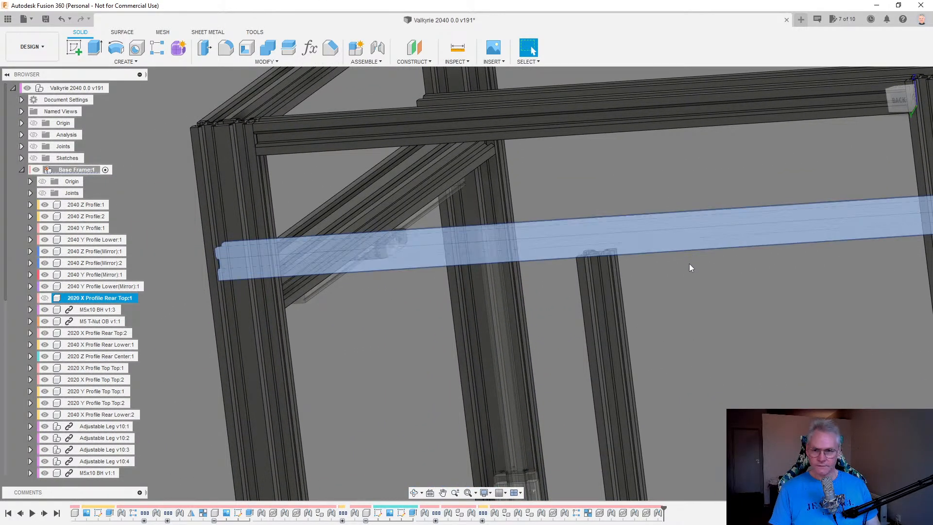
{"action": "left_click", "coordinate": [714, 309]}
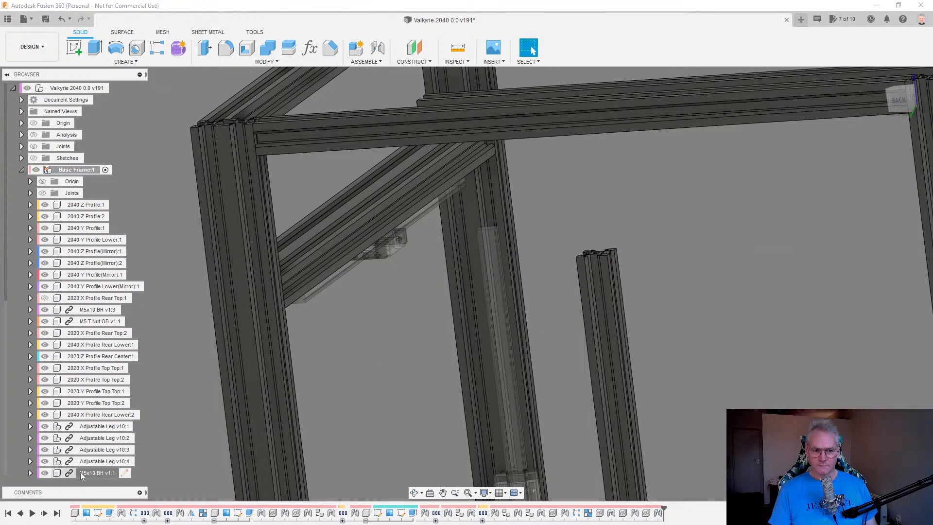
Make a copy of the M5x10 BH screw and move it into open space with a Z distance of -420 mm.
{"action": "key", "text": "m"}
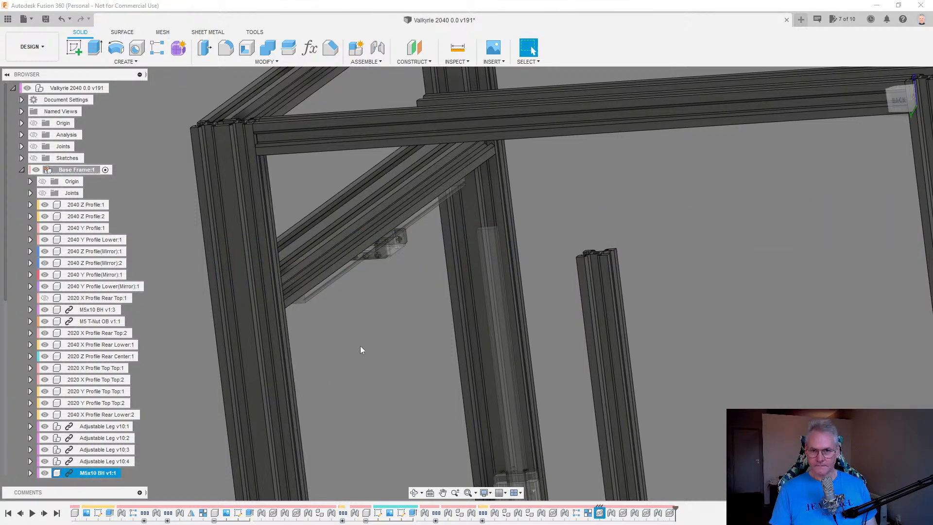
{"action": "scroll", "coordinate": [418, 263], "scroll_direction": "down", "scroll_amount": 5}
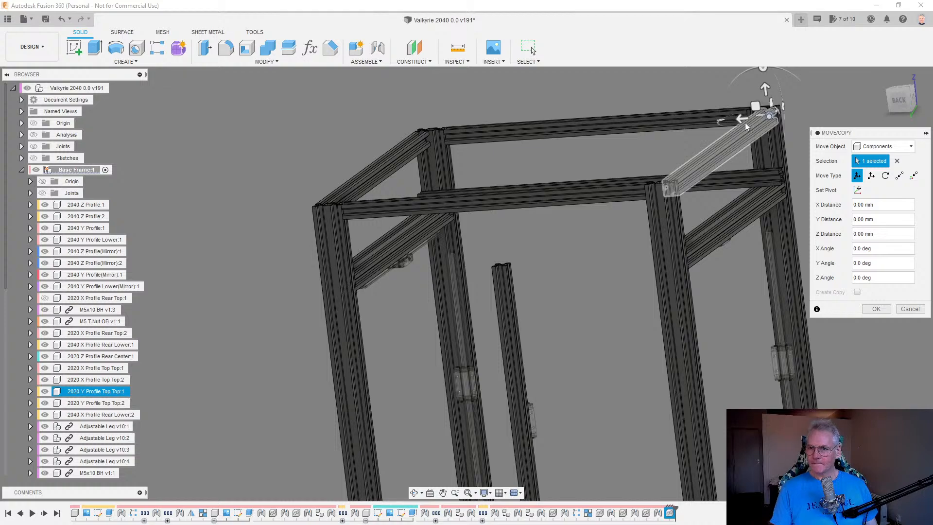
{"action": "middle_click_drag", "start_coordinate": [624, 135], "coordinate": [676, 155], "text": "shift"}
{"action": "scroll", "coordinate": [564, 311], "scroll_direction": "up", "scroll_amount": 5}
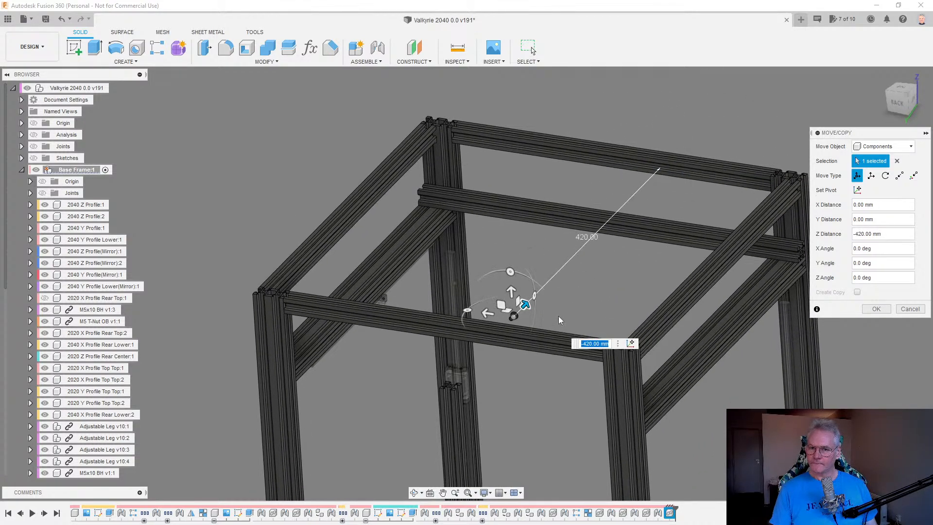
{"action": "key", "text": "Return"}
Joint the copied M5x10 BH screw to the center hole atop the rear center Z profile, flipped and with a 2 mm Z offset.
{"action": "left_click", "coordinate": [377, 47]}
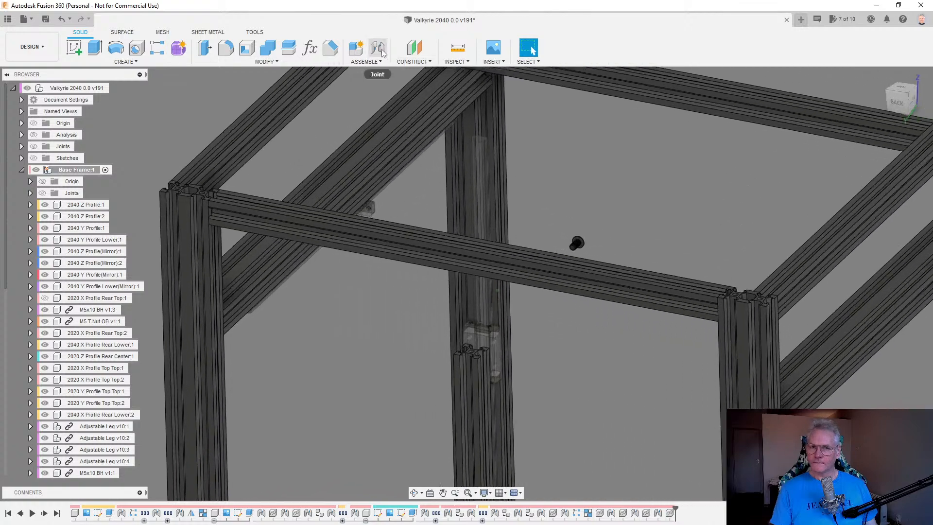
{"action": "scroll", "coordinate": [622, 179], "scroll_direction": "up", "scroll_amount": 4}
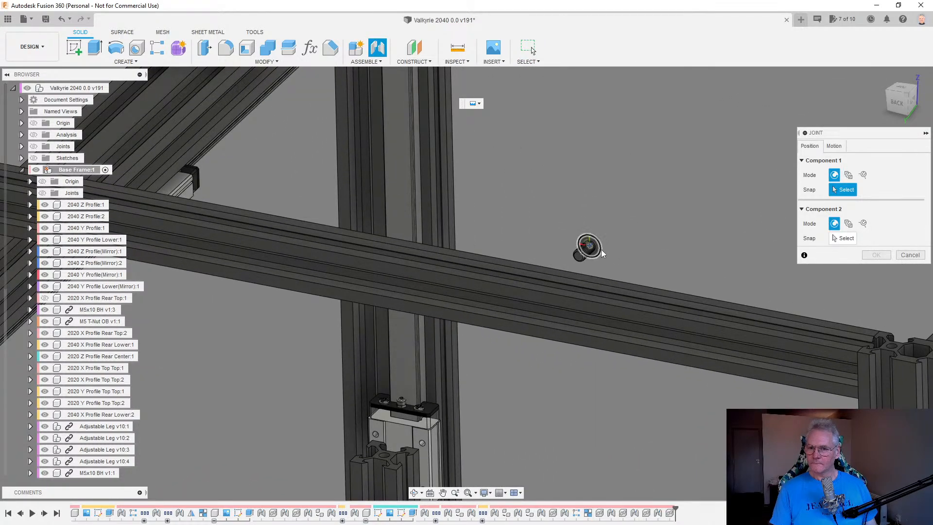
{"action": "left_click", "coordinate": [602, 250]}
{"action": "scroll", "coordinate": [462, 453], "scroll_direction": "up", "scroll_amount": 5}
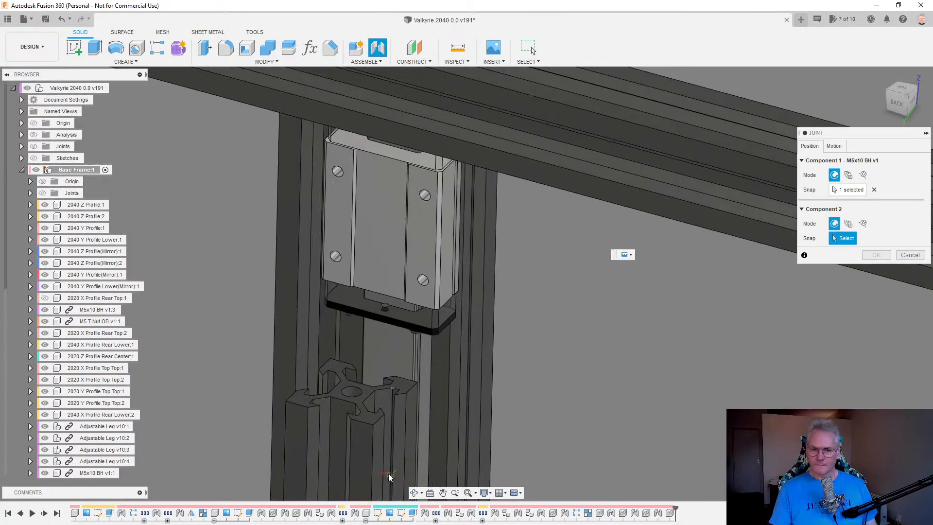
{"action": "scroll", "coordinate": [371, 401], "scroll_direction": "up", "scroll_amount": 5}
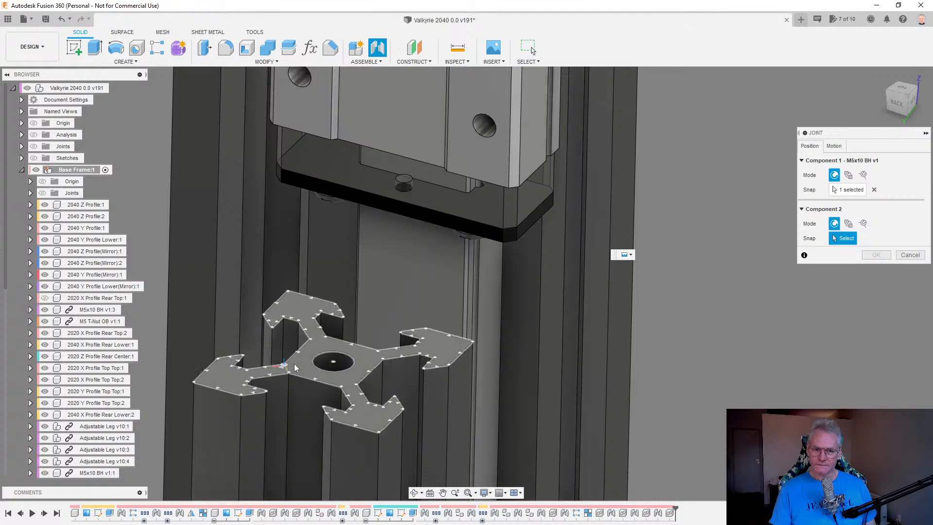
{"action": "left_click", "coordinate": [320, 364]}
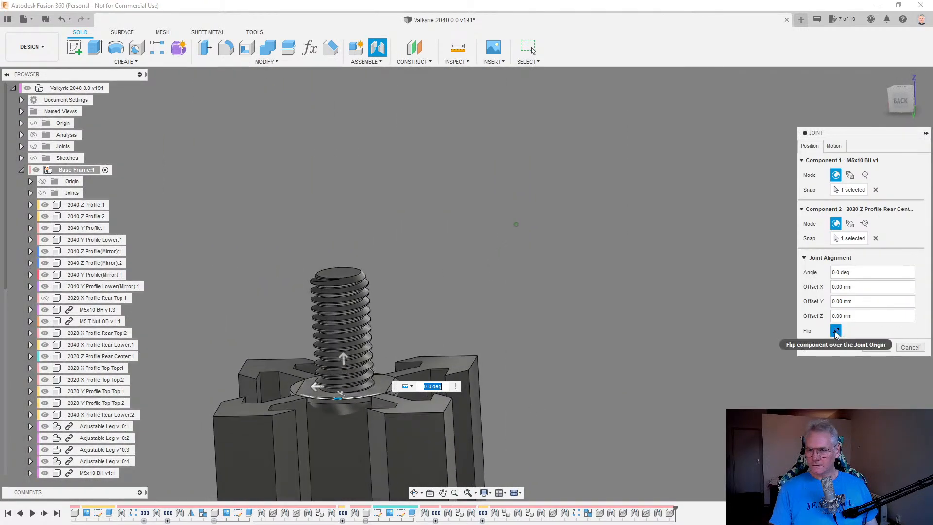
{"action": "left_click", "coordinate": [835, 330]}
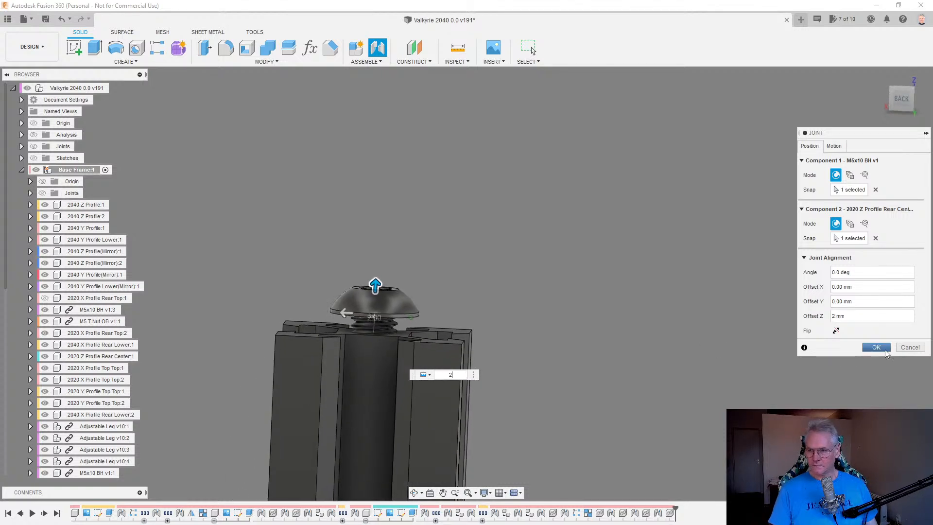
{"action": "left_click", "coordinate": [876, 347]}
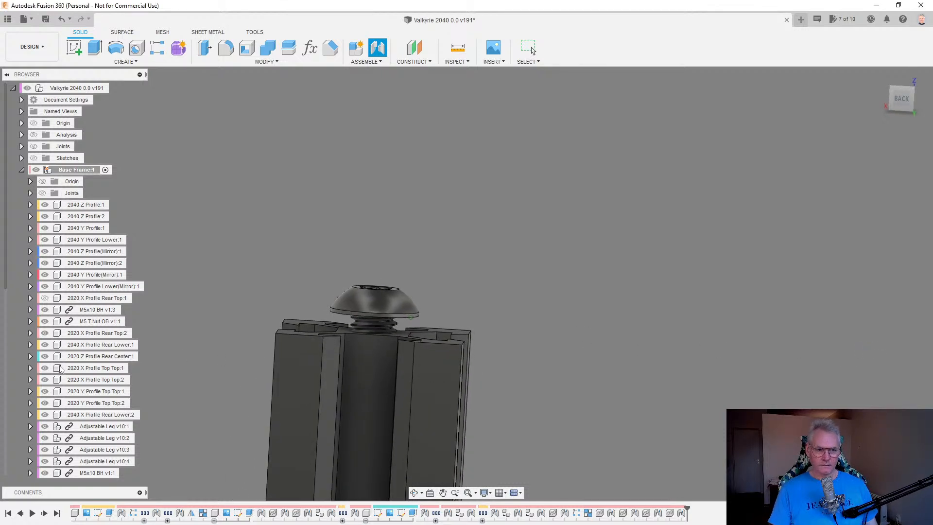
Show the 2020 X Profile Rear Top:1 component again above the newly placed screw.
{"action": "scroll", "coordinate": [77, 452], "scroll_direction": "down", "scroll_amount": 2}
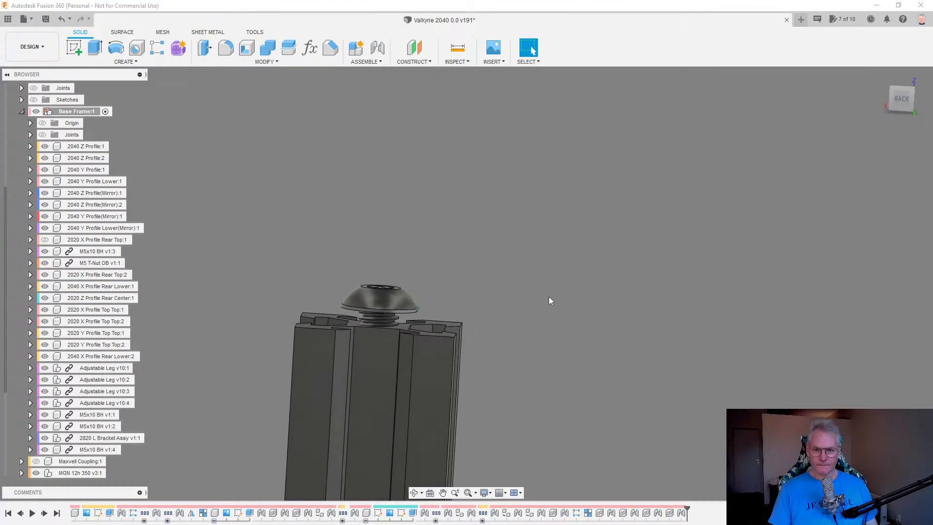
{"action": "scroll", "coordinate": [540, 311], "scroll_direction": "down", "scroll_amount": 5}
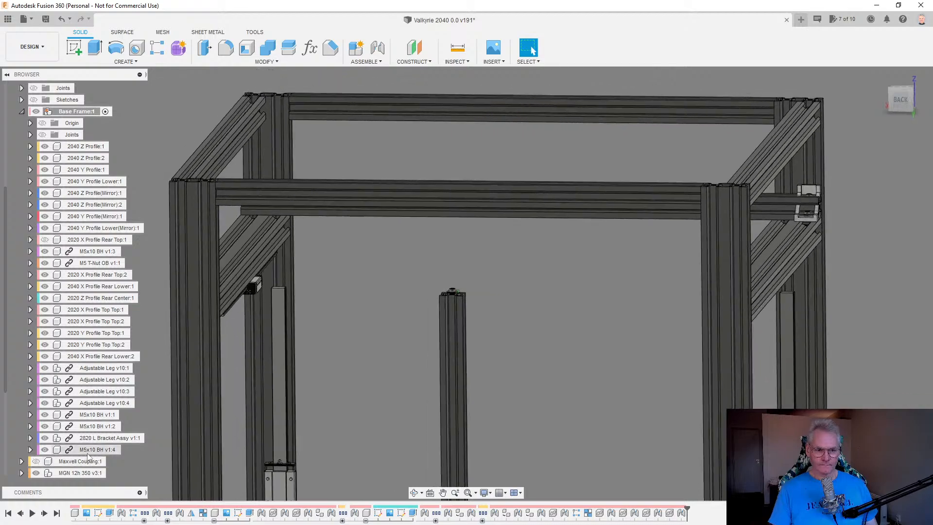
{"action": "left_click", "coordinate": [45, 239]}
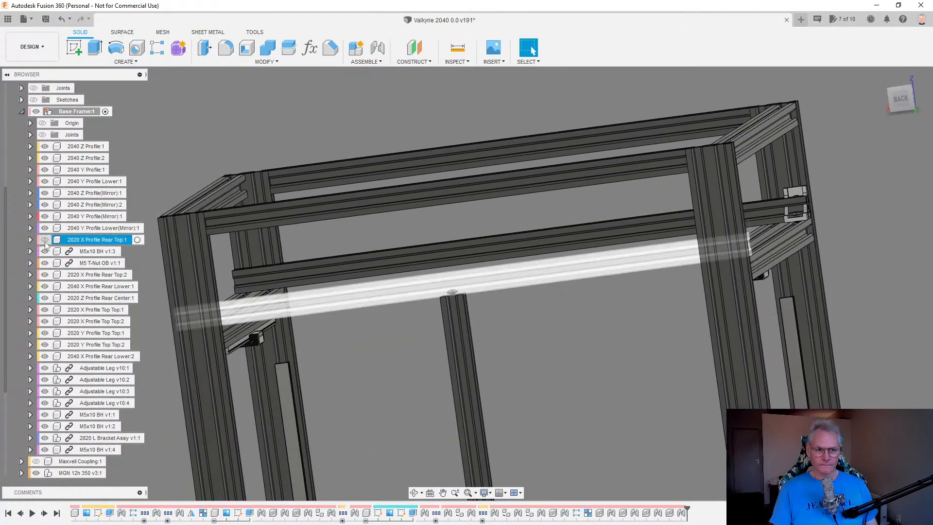
{"action": "scroll", "coordinate": [617, 395], "scroll_direction": "up", "scroll_amount": 6}
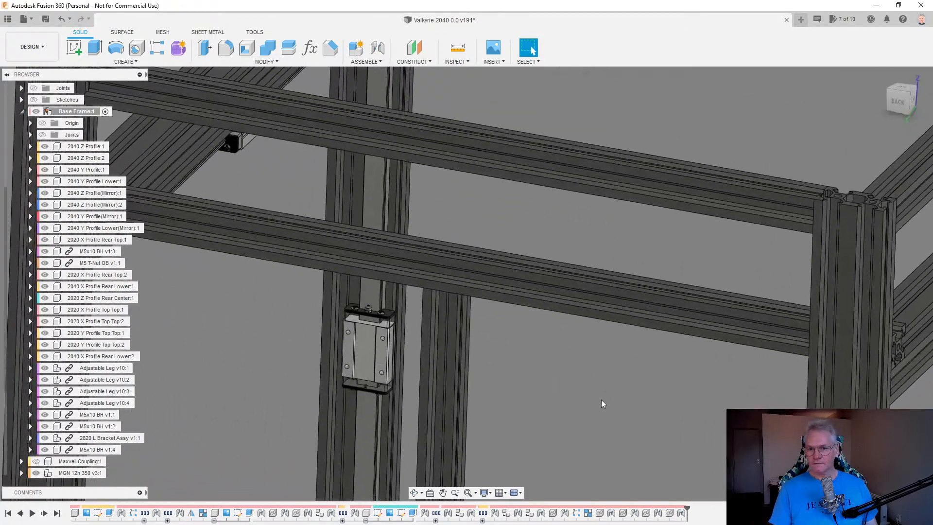
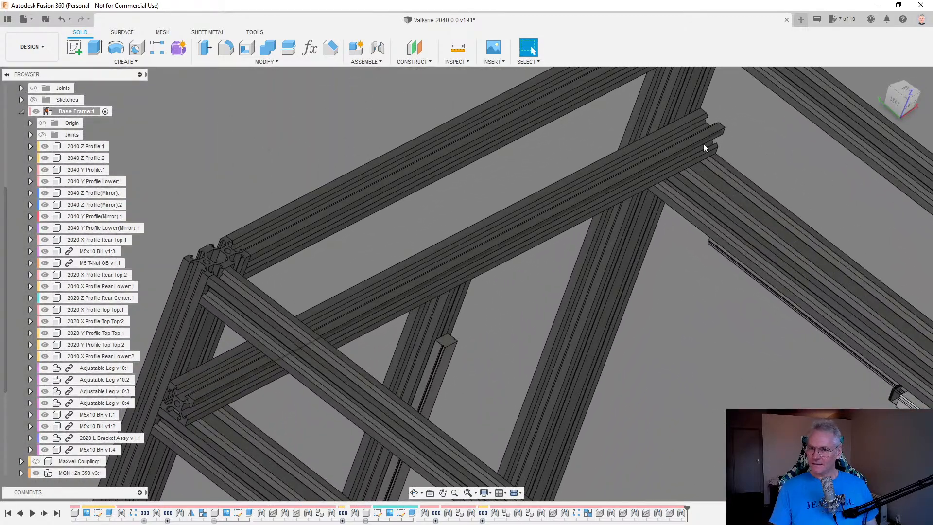
Examine how the rear 2020 X profile meets the mirrored 2040 Y profile, and check the matching front 2020 X profile.
{"action": "left_click", "coordinate": [704, 145]}
{"action": "left_click", "coordinate": [747, 164]}
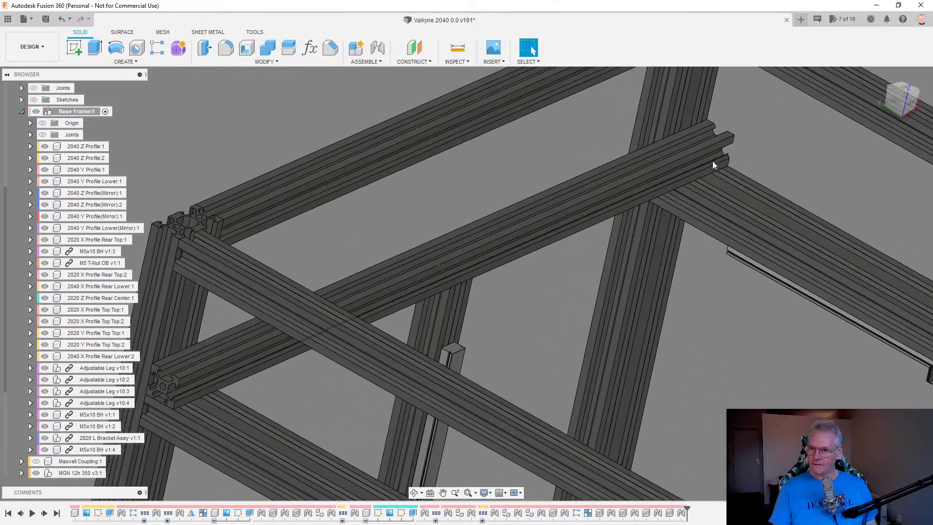
{"action": "left_click", "coordinate": [737, 191]}
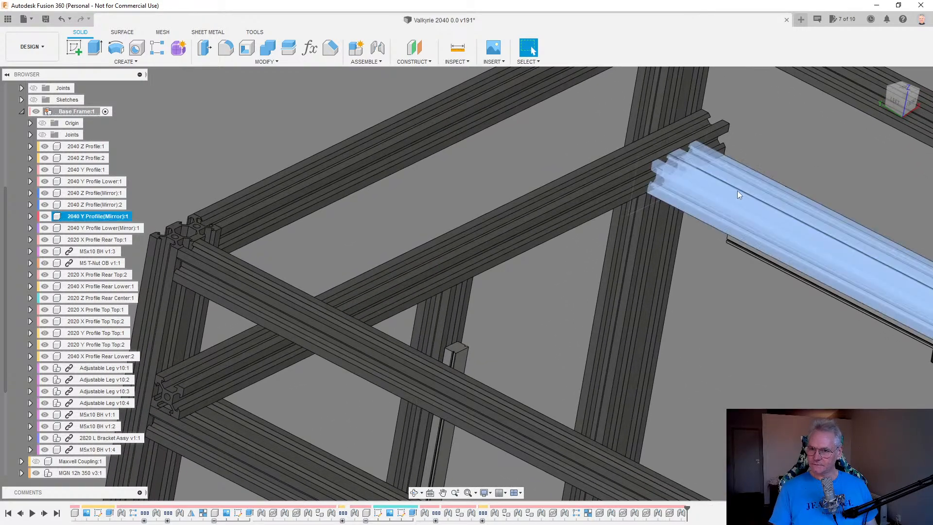
{"action": "double_click", "coordinate": [680, 137]}
{"action": "left_click", "coordinate": [707, 182]}
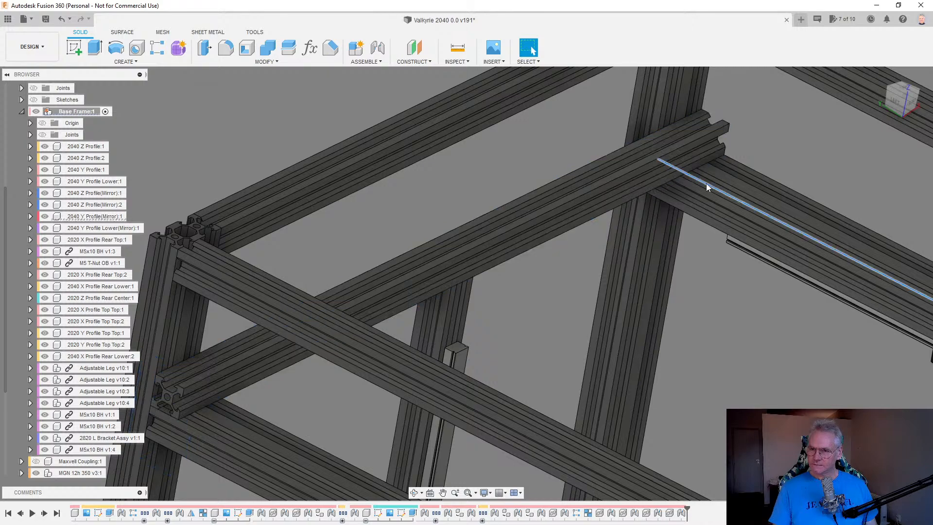
{"action": "left_click", "coordinate": [707, 183]}
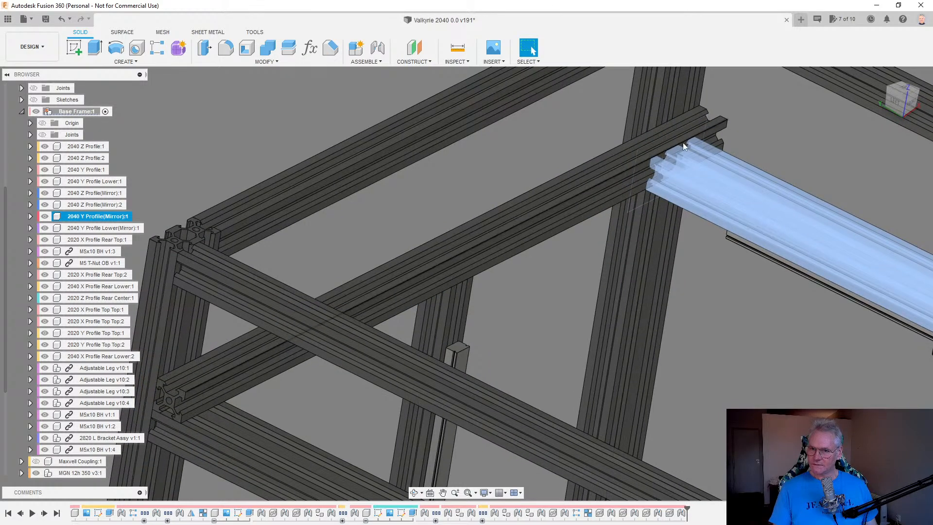
{"action": "left_click", "coordinate": [682, 142]}
{"action": "left_click", "coordinate": [668, 149]}
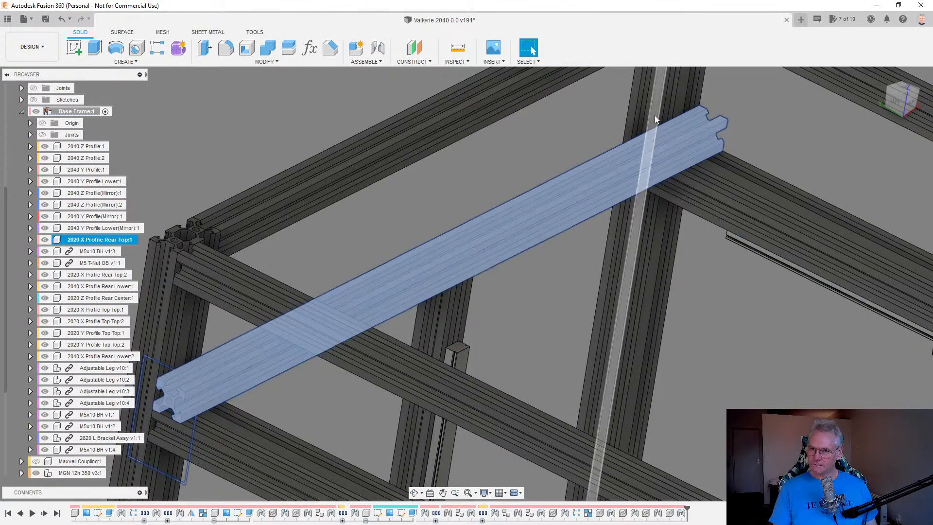
{"action": "key", "text": "Escape"}
{"action": "middle_click_drag", "start_coordinate": [655, 115], "coordinate": [645, 187], "text": "shift"}
{"action": "scroll", "coordinate": [719, 146], "scroll_direction": "down", "scroll_amount": 5}
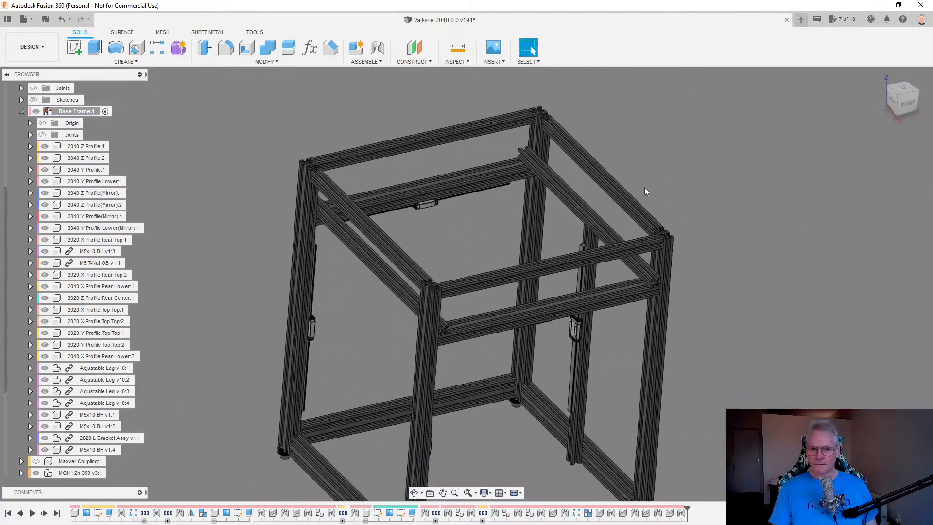
{"action": "scroll", "coordinate": [644, 188], "scroll_direction": "up", "scroll_amount": 10}
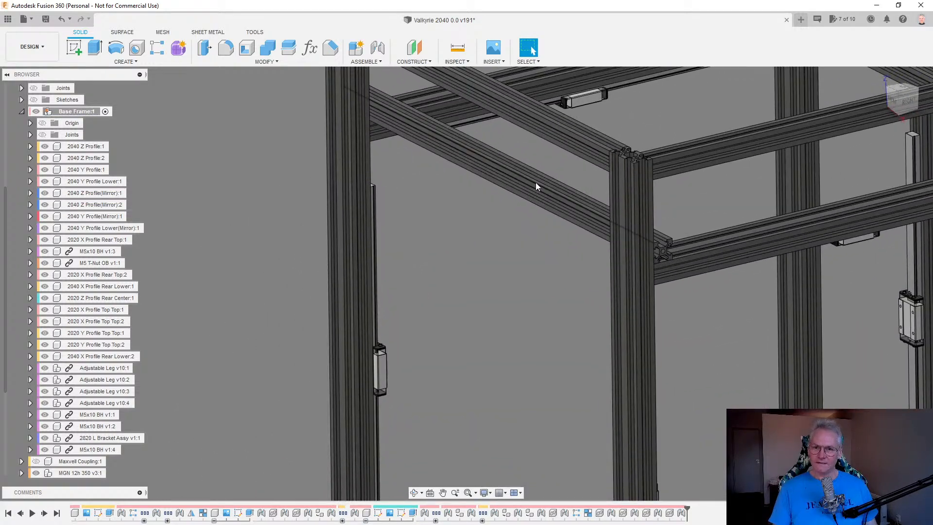
{"action": "left_click", "coordinate": [536, 182]}
{"action": "scroll", "coordinate": [536, 182], "scroll_direction": "down", "scroll_amount": 8}
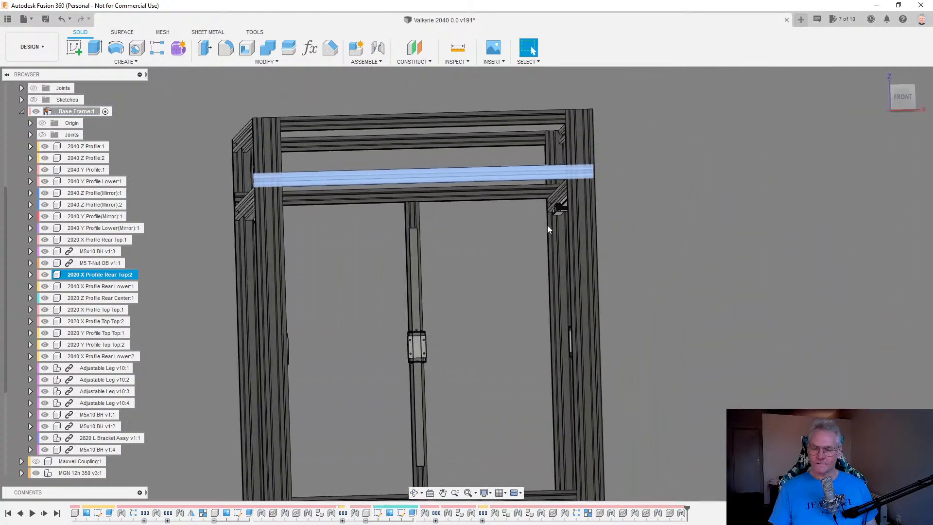
{"action": "left_click", "coordinate": [718, 252]}
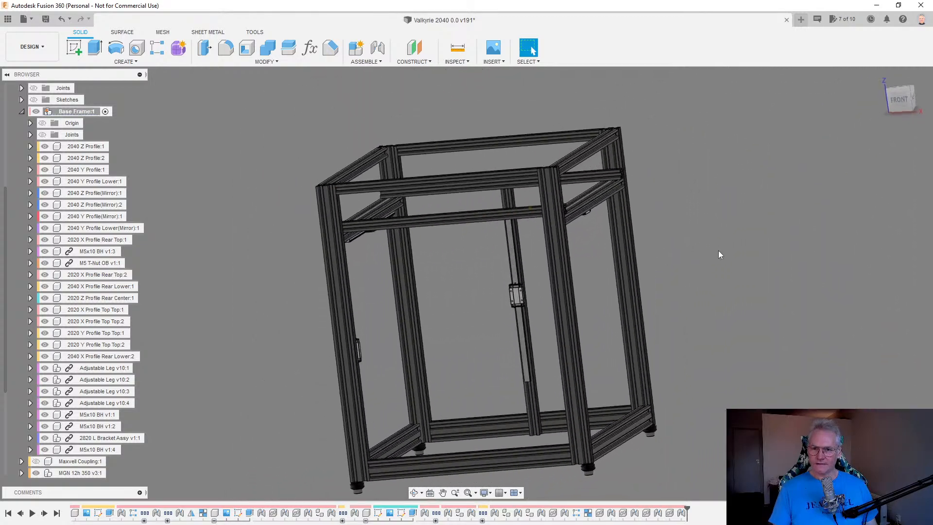
Return to the home view, activate the top-level Valkyrie 2040 assembly, and select the rear vertical linear rail.
{"action": "left_click", "coordinate": [881, 77]}
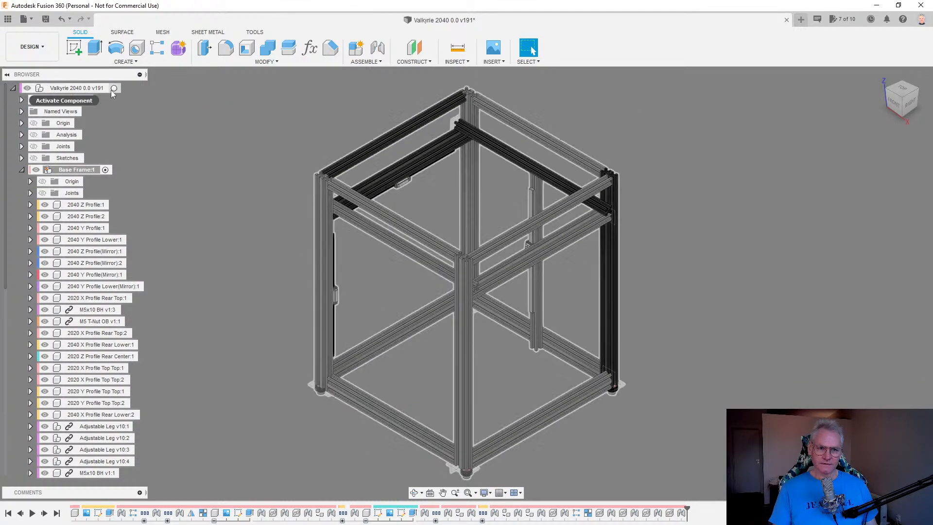
{"action": "left_click", "coordinate": [113, 89]}
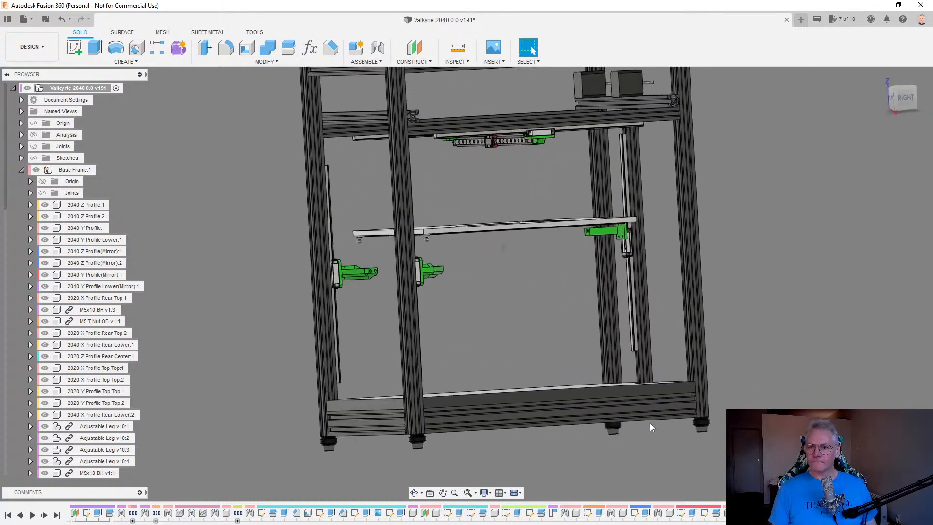
{"action": "left_click", "coordinate": [640, 347]}
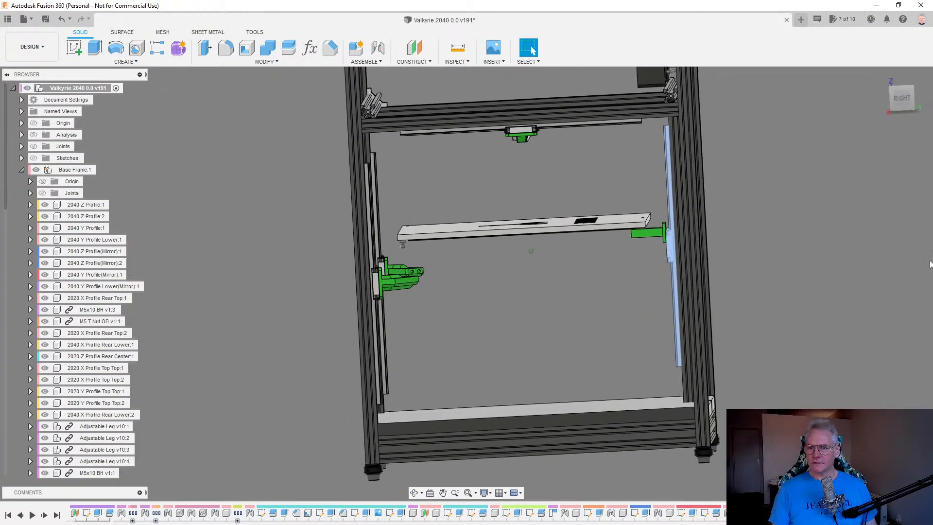
Clear the rail selection, slide the X-axis gantry along its rails to try its motion, and revert the components' position.
{"action": "left_click", "coordinate": [892, 267]}
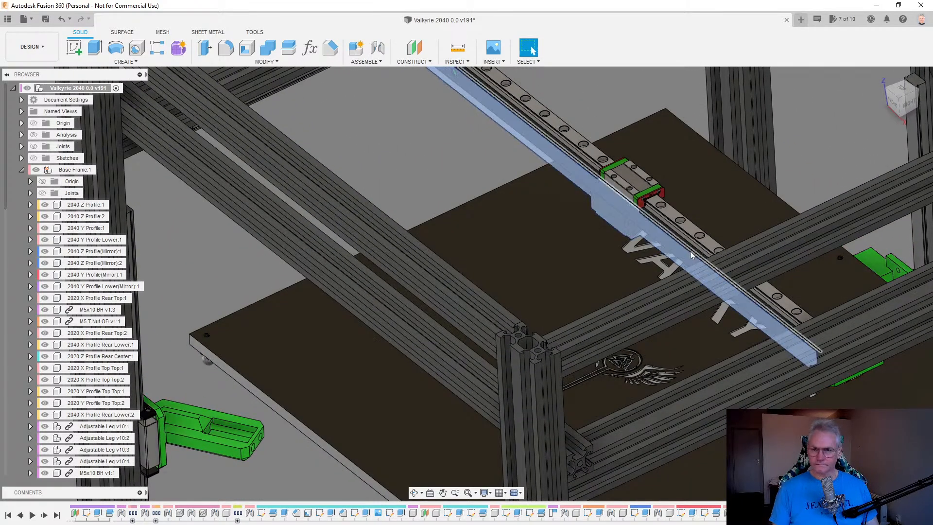
{"action": "left_click", "coordinate": [649, 93]}
{"action": "left_click_drag", "start_coordinate": [631, 187], "coordinate": [553, 240]}
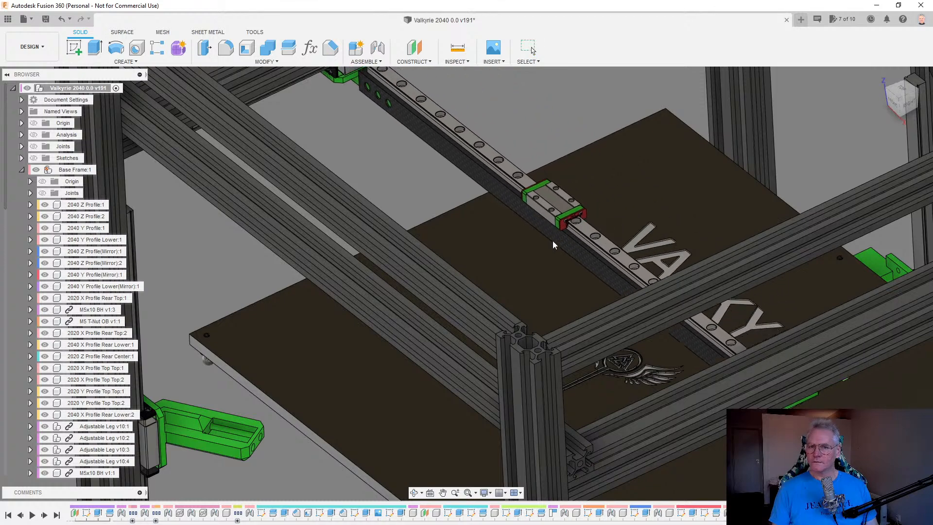
{"action": "scroll", "coordinate": [544, 271], "scroll_direction": "down", "scroll_amount": 6}
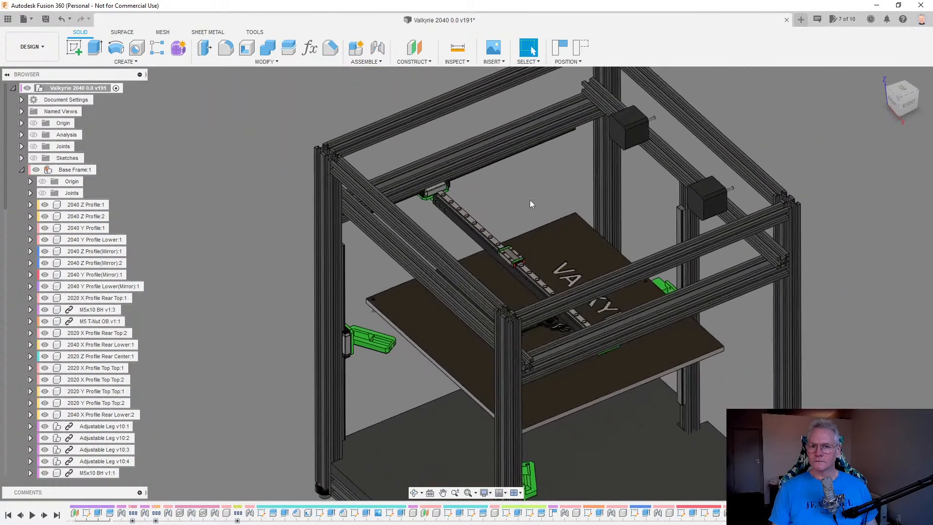
{"action": "left_click", "coordinate": [580, 48]}
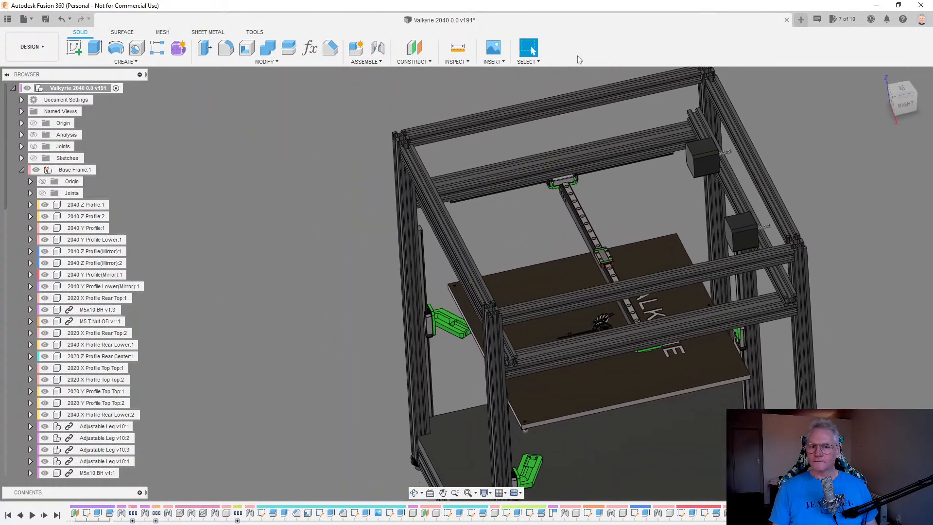
Show the hidden Enclosure:1 component around the printer frame.
{"action": "scroll", "coordinate": [379, 297], "scroll_direction": "down", "scroll_amount": 3}
{"action": "scroll", "coordinate": [68, 457], "scroll_direction": "down", "scroll_amount": 7}
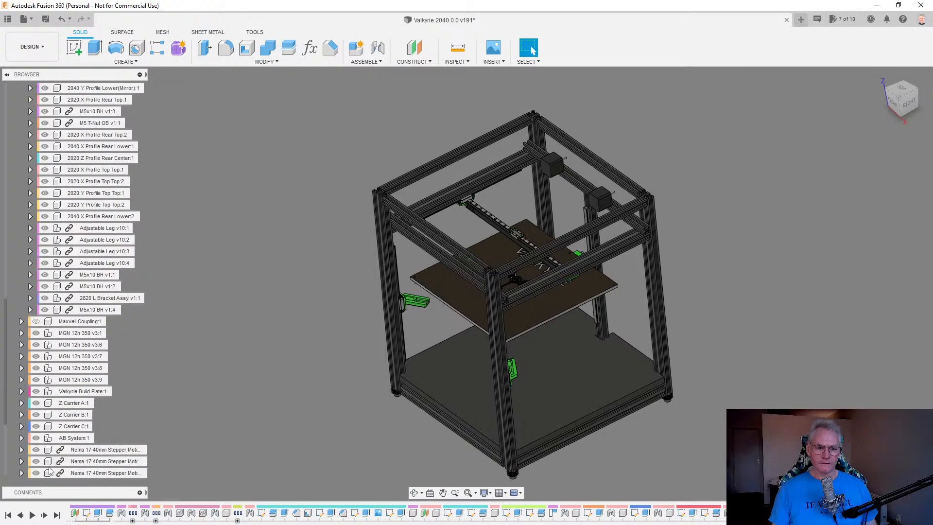
{"action": "left_click", "coordinate": [48, 467]}
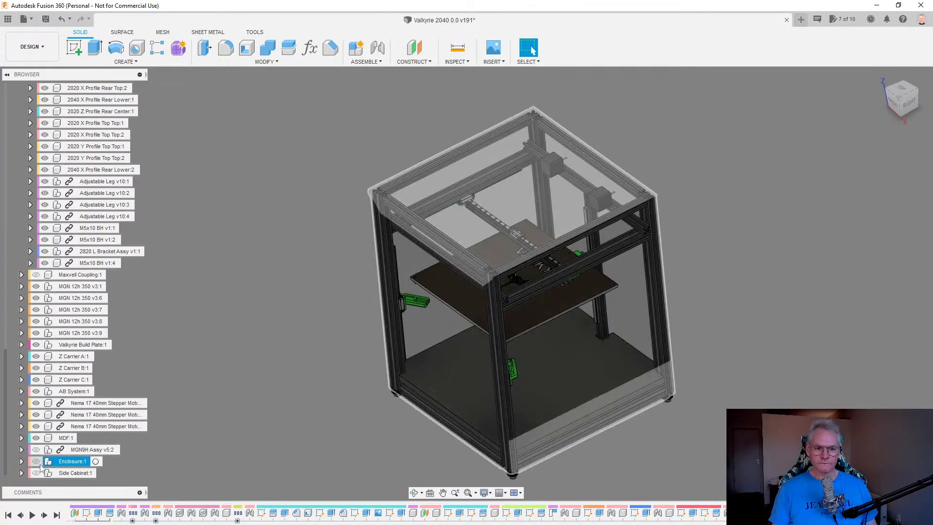
{"action": "left_click", "coordinate": [38, 463]}
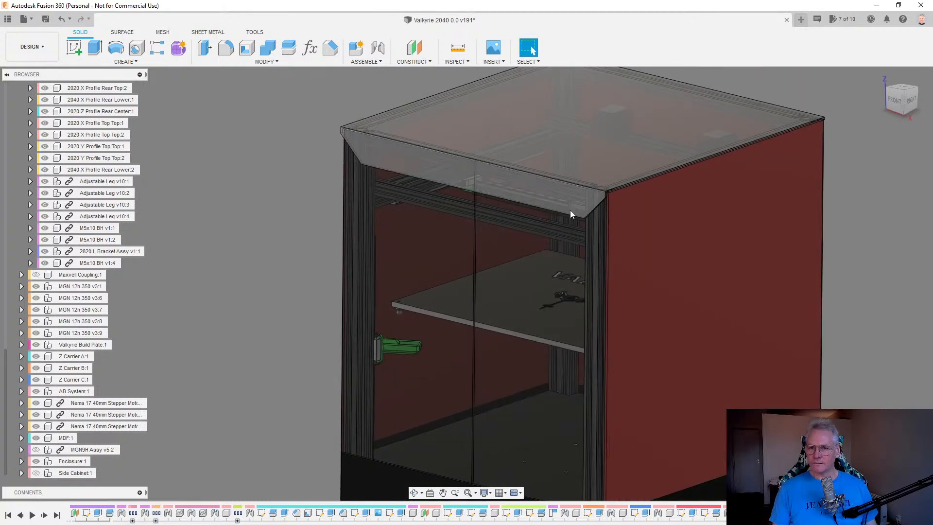
Swing open the enclosure's top lid and both front doors.
{"action": "left_click_drag", "start_coordinate": [570, 210], "coordinate": [571, 95]}
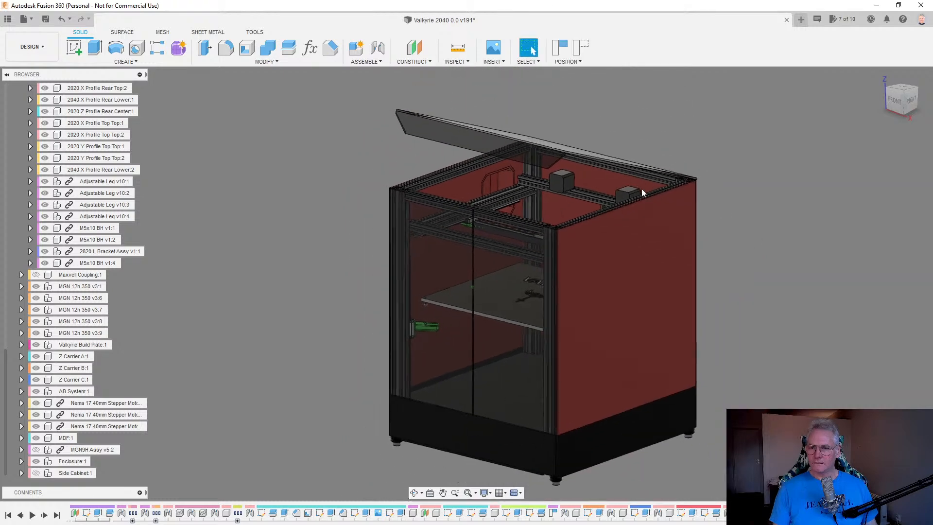
{"action": "left_click_drag", "start_coordinate": [557, 165], "coordinate": [573, 108]}
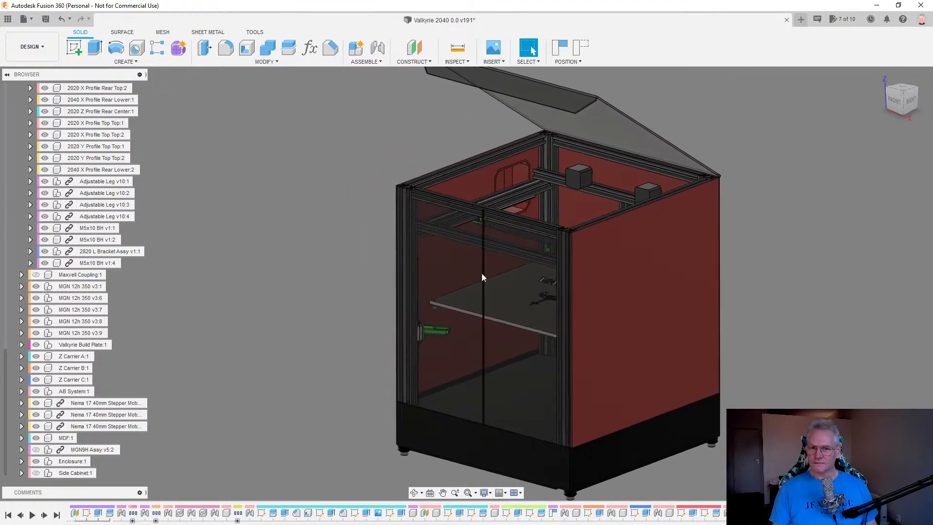
{"action": "left_click_drag", "start_coordinate": [480, 270], "coordinate": [420, 328]}
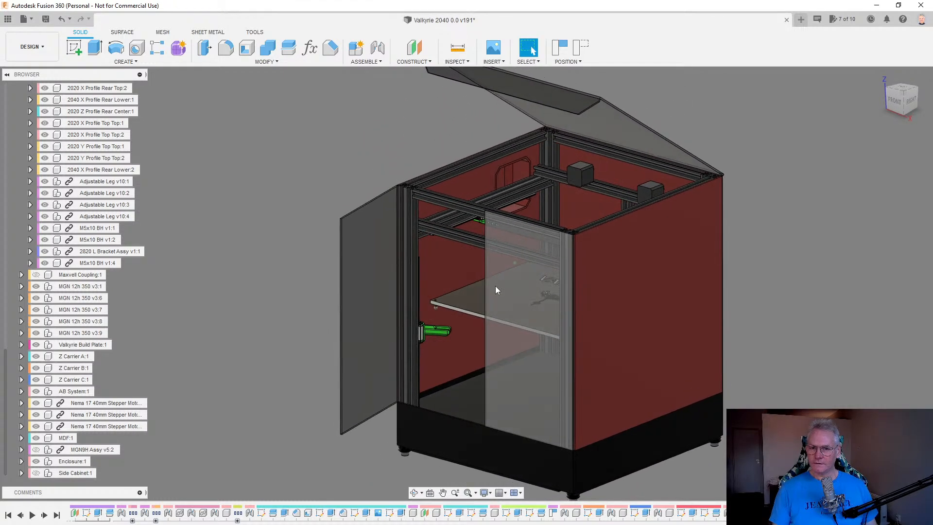
{"action": "left_click_drag", "start_coordinate": [495, 286], "coordinate": [507, 359]}
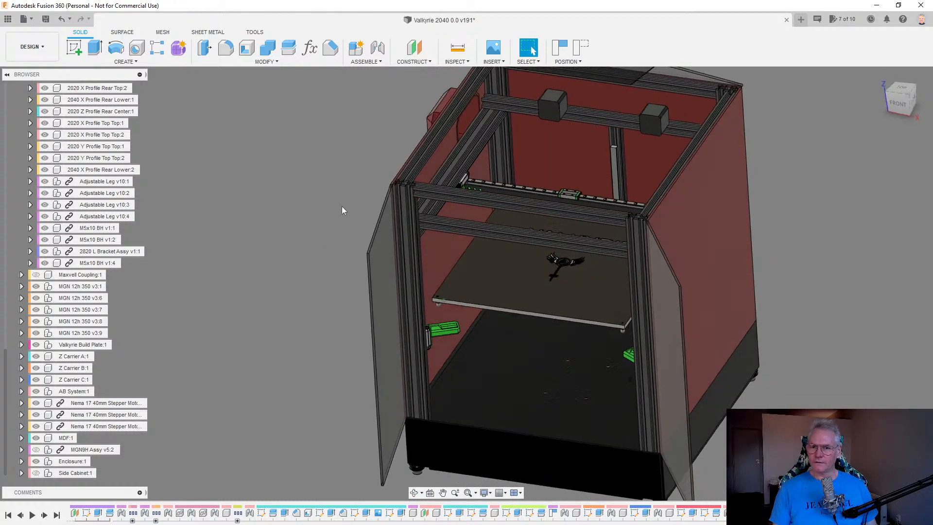
Examine the front 2020 X profile, the upper side profiles and the matching rear X profile inside the open enclosure.
{"action": "left_click", "coordinate": [596, 221]}
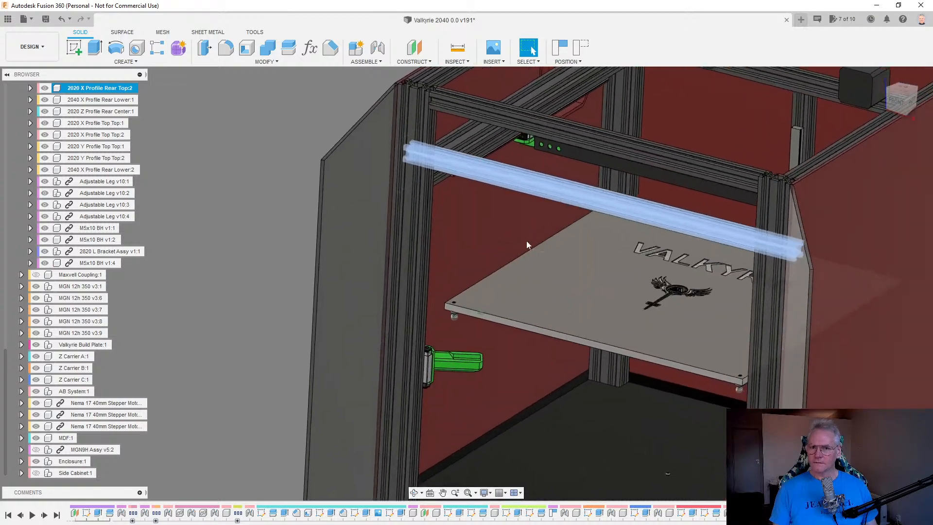
{"action": "left_click", "coordinate": [492, 150]}
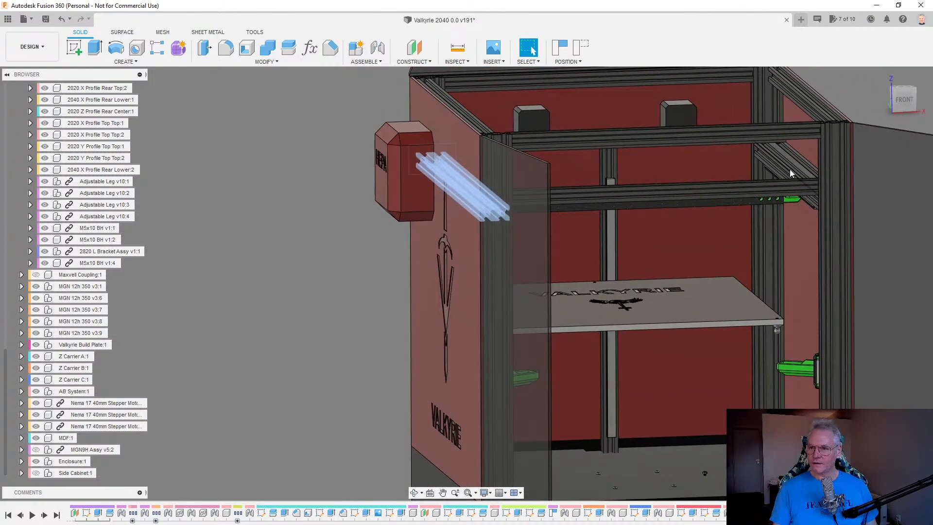
{"action": "left_click", "coordinate": [789, 169]}
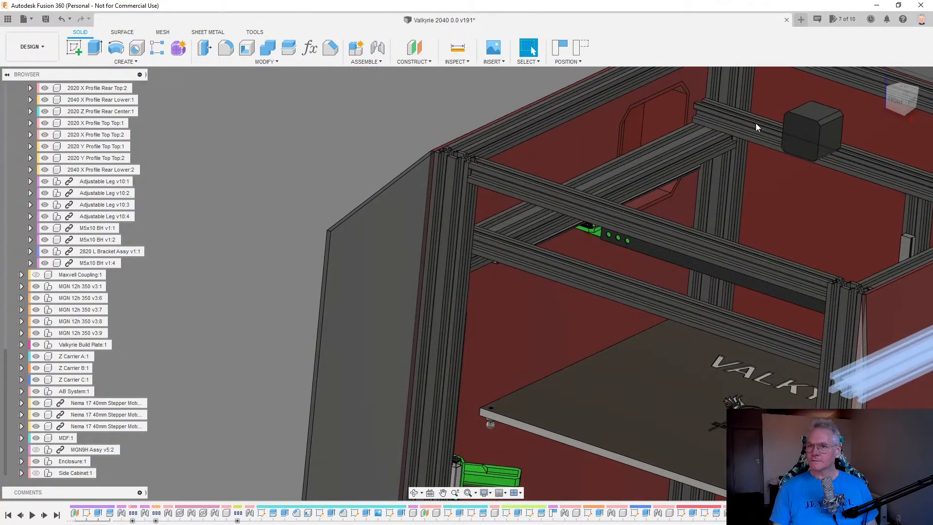
{"action": "left_click", "coordinate": [756, 125]}
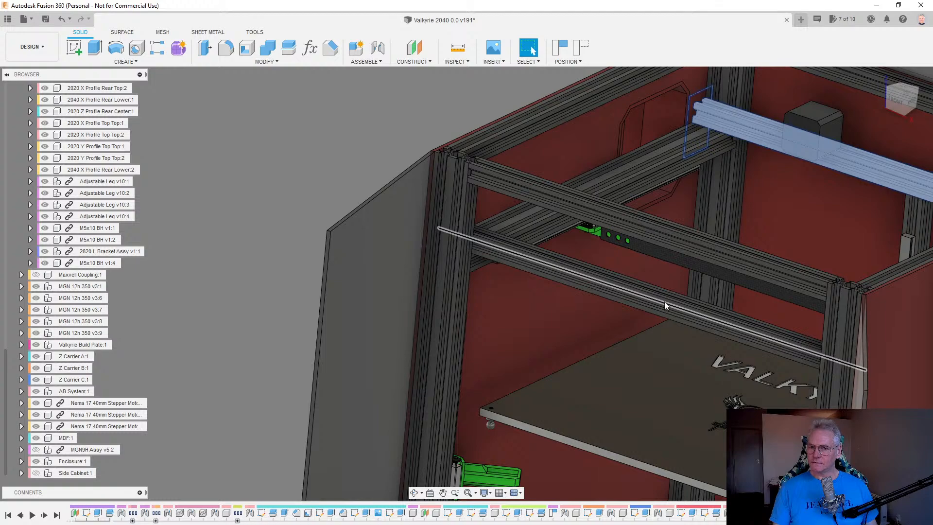
{"action": "left_click", "coordinate": [664, 301]}
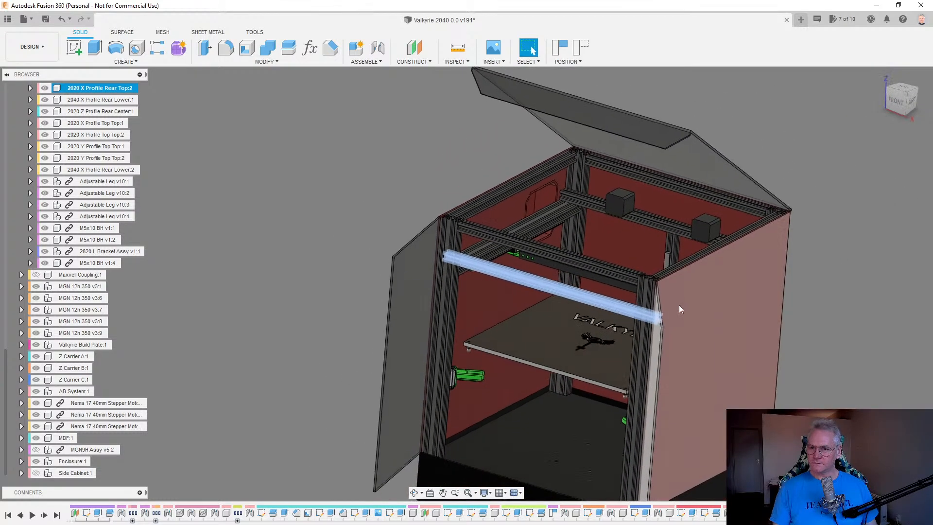
{"action": "left_click", "coordinate": [838, 265]}
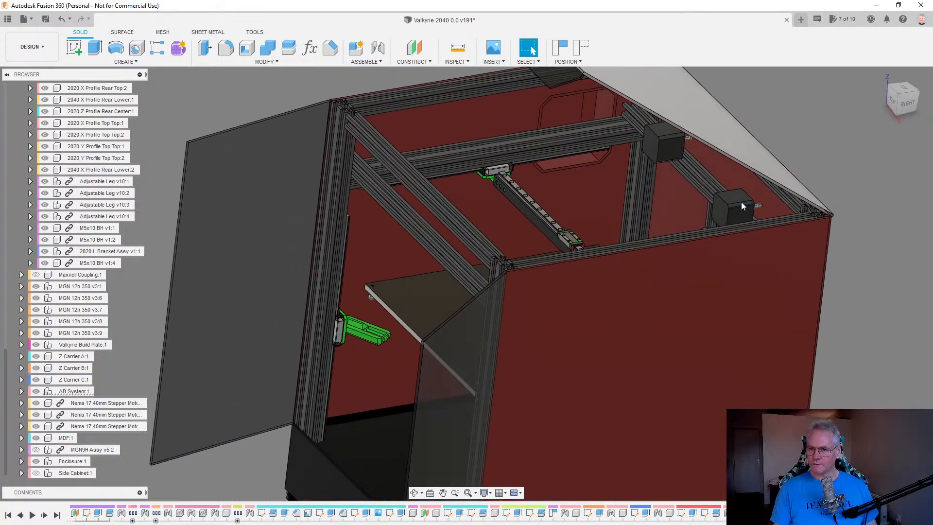
Examine the two stepper motors and the rear 2020 X profile on which they are mounted.
{"action": "left_click", "coordinate": [741, 202]}
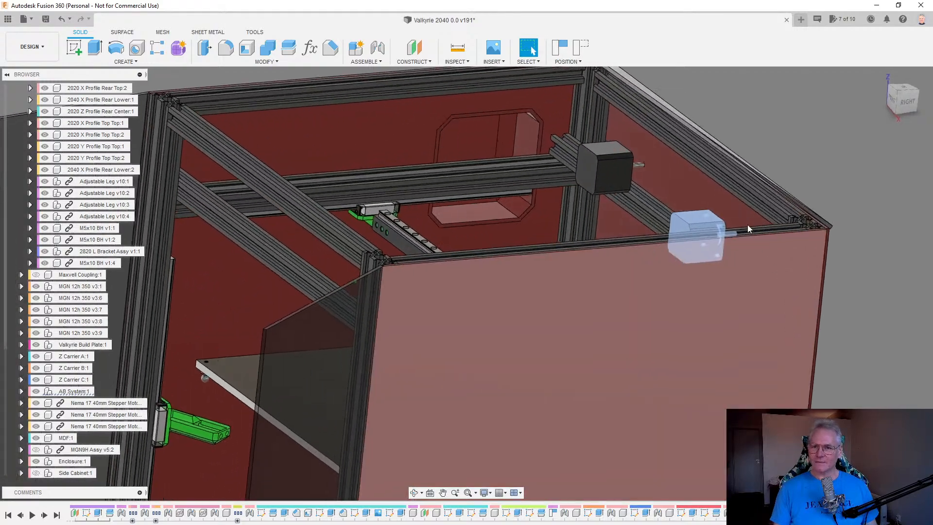
{"action": "left_click", "coordinate": [681, 207]}
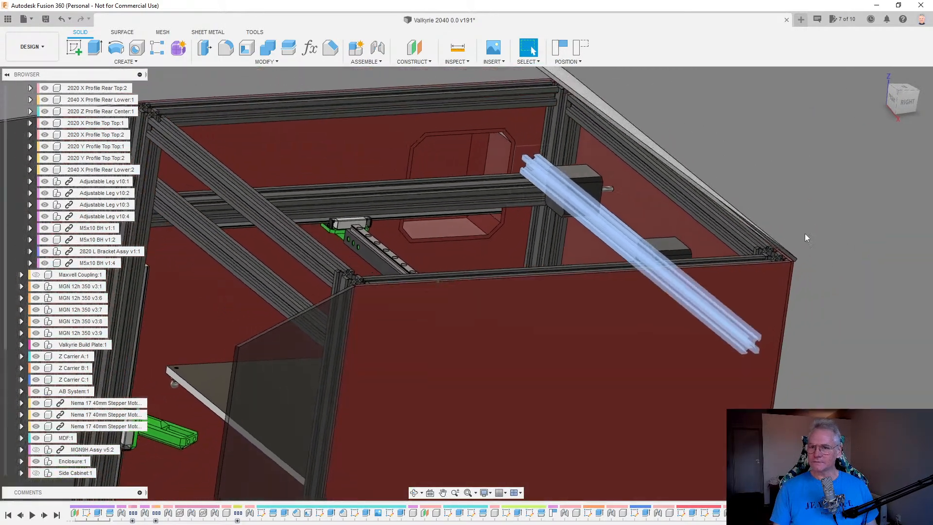
{"action": "left_click", "coordinate": [814, 222]}
{"action": "left_click", "coordinate": [628, 226]}
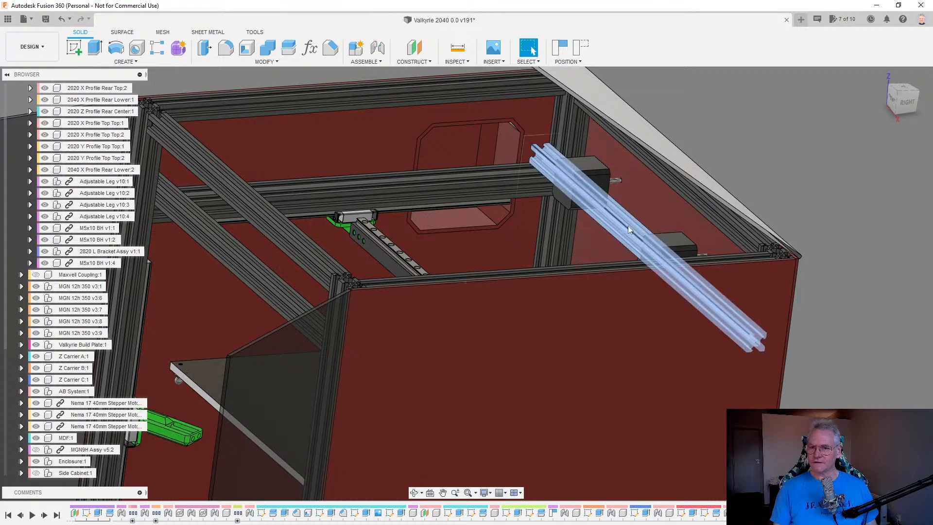
{"action": "left_click", "coordinate": [891, 188]}
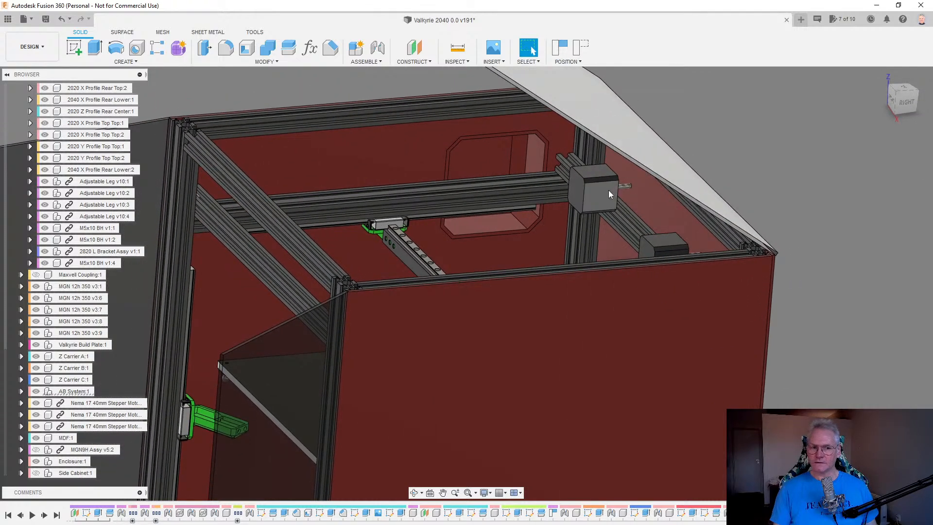
{"action": "left_click", "coordinate": [610, 194]}
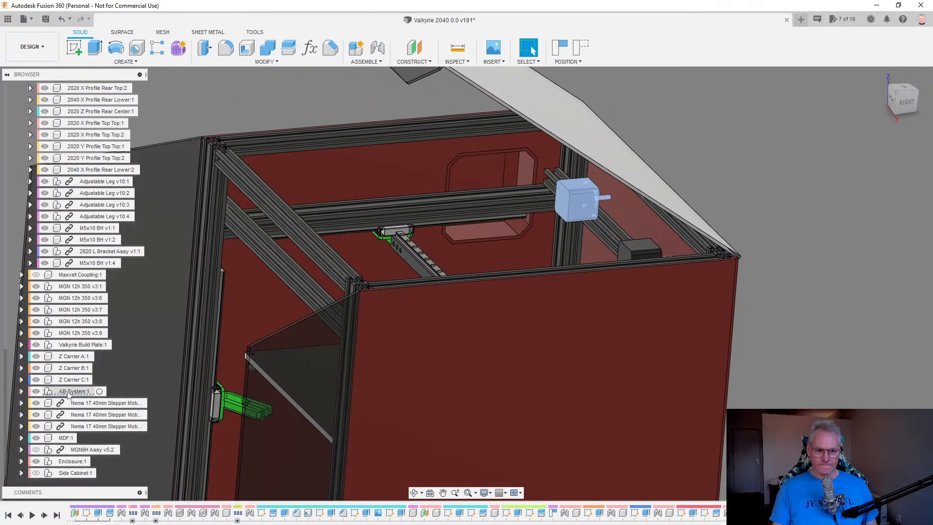
Activate AB System:1 to view its timeline, collapse Base Frame:1, and reactivate the top-level Valkyrie 2040 assembly.
{"action": "left_click", "coordinate": [99, 392]}
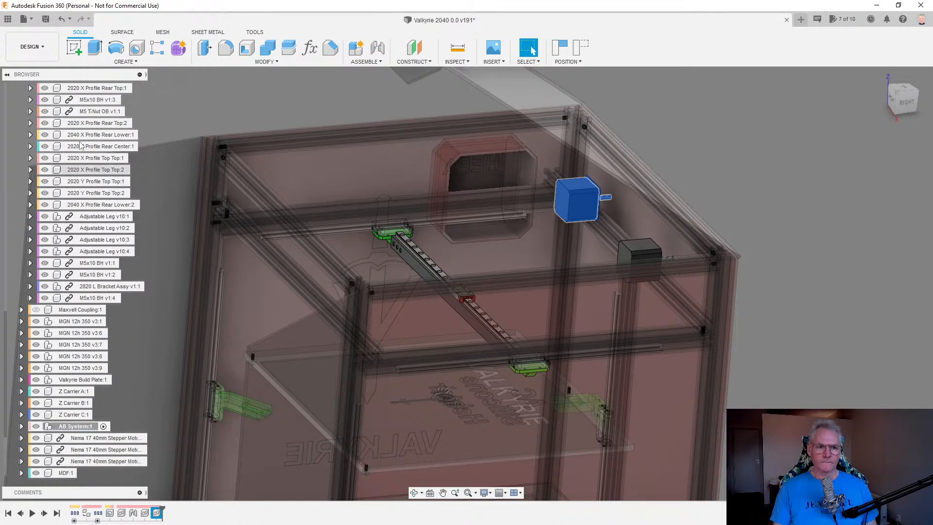
{"action": "scroll", "coordinate": [81, 146], "scroll_direction": "up", "scroll_amount": 3}
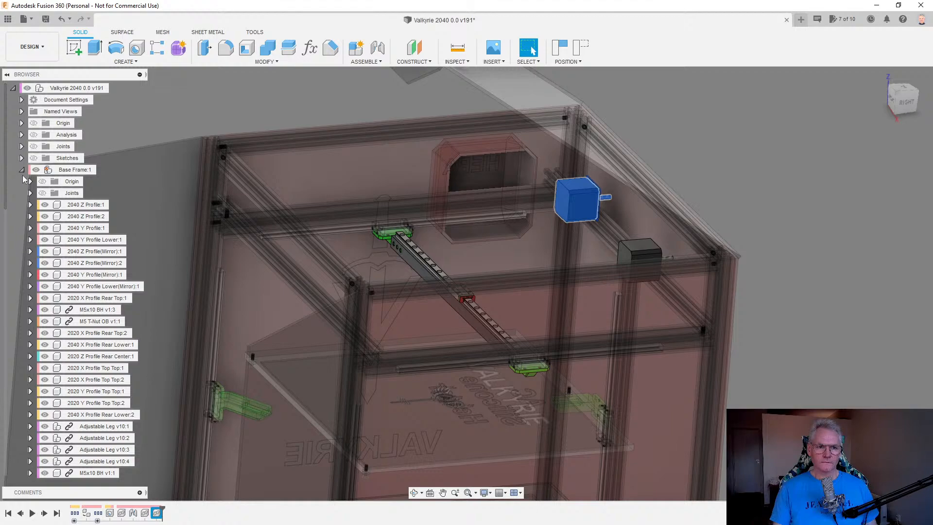
{"action": "left_click", "coordinate": [22, 171]}
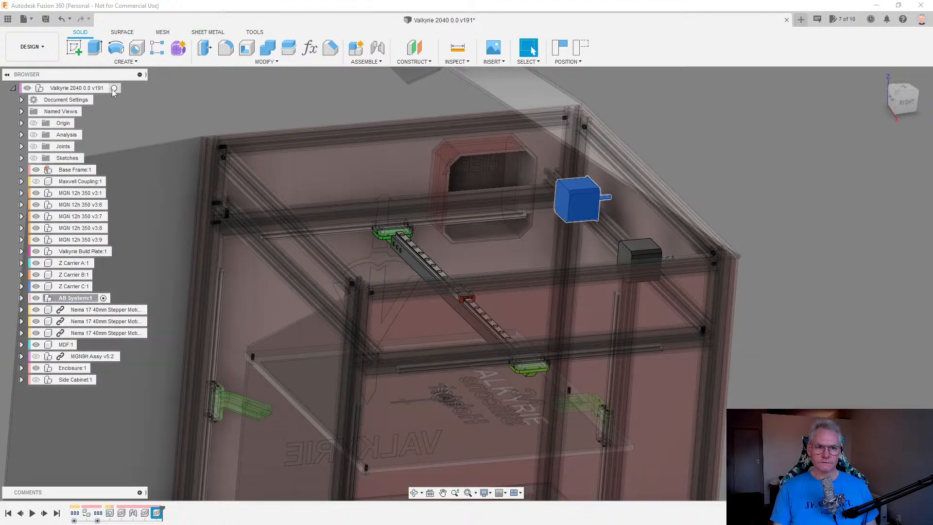
{"action": "left_click", "coordinate": [116, 89]}
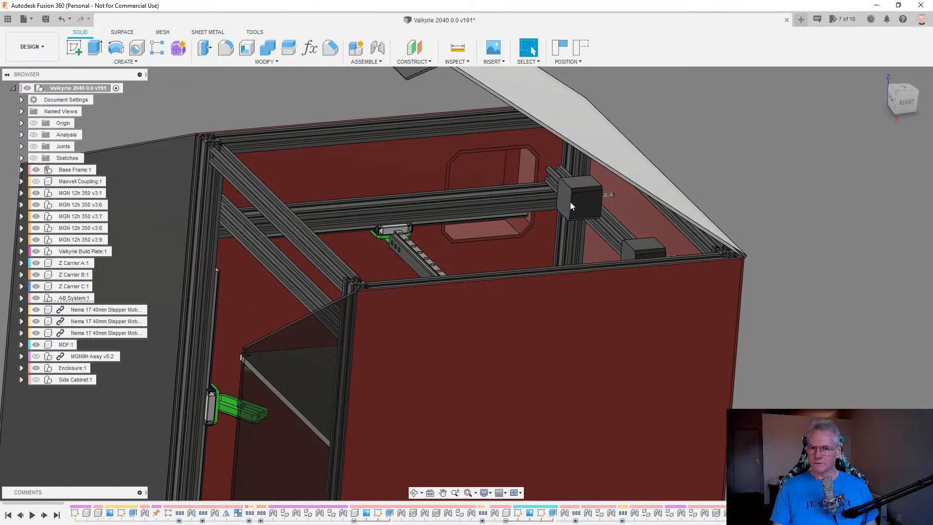
Locate the upper stepper motor in the timeline, roll the history back to its Rigid115 joint, and review the joint's settings without changes.
{"action": "right_click", "coordinate": [568, 202]}
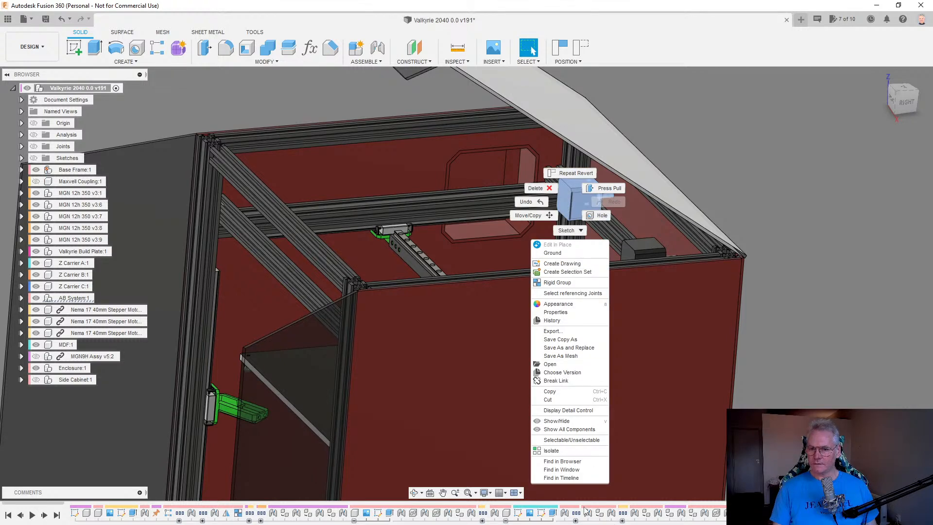
{"action": "left_click", "coordinate": [564, 478]}
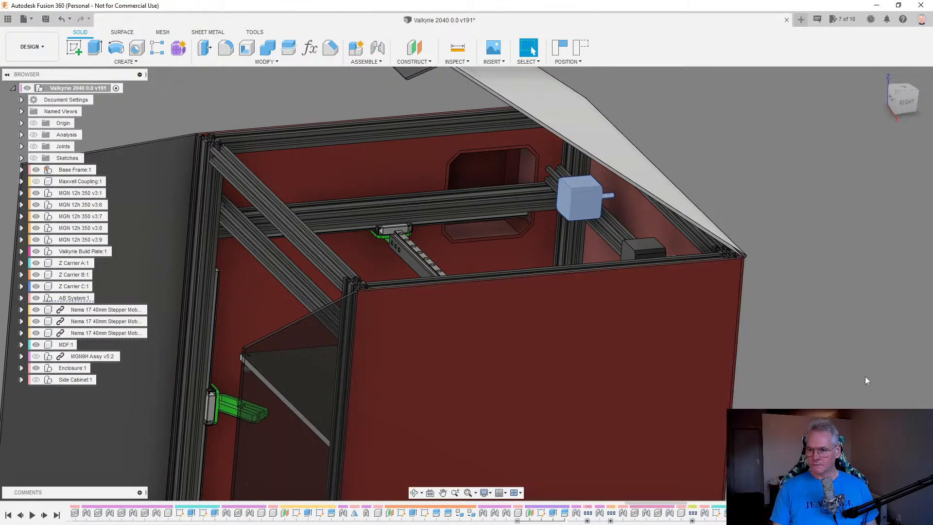
{"action": "left_click", "coordinate": [862, 376]}
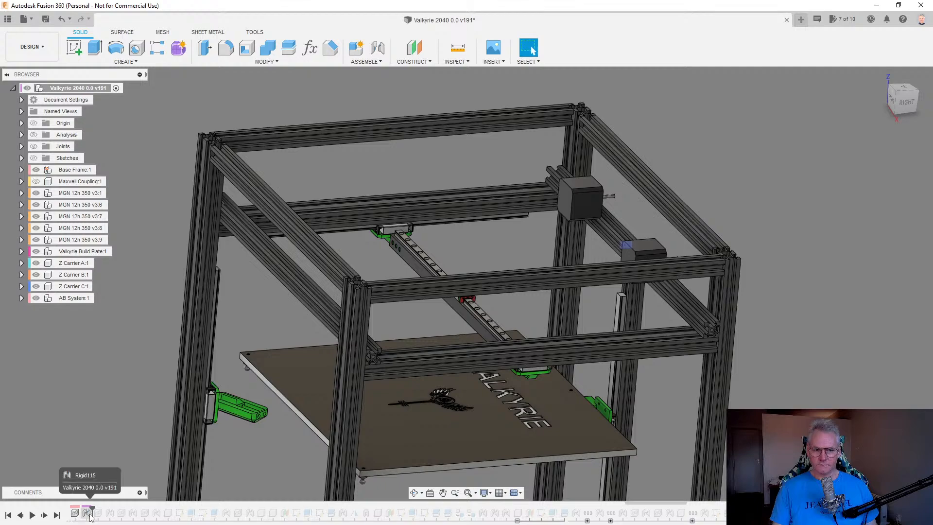
{"action": "double_click", "coordinate": [87, 514]}
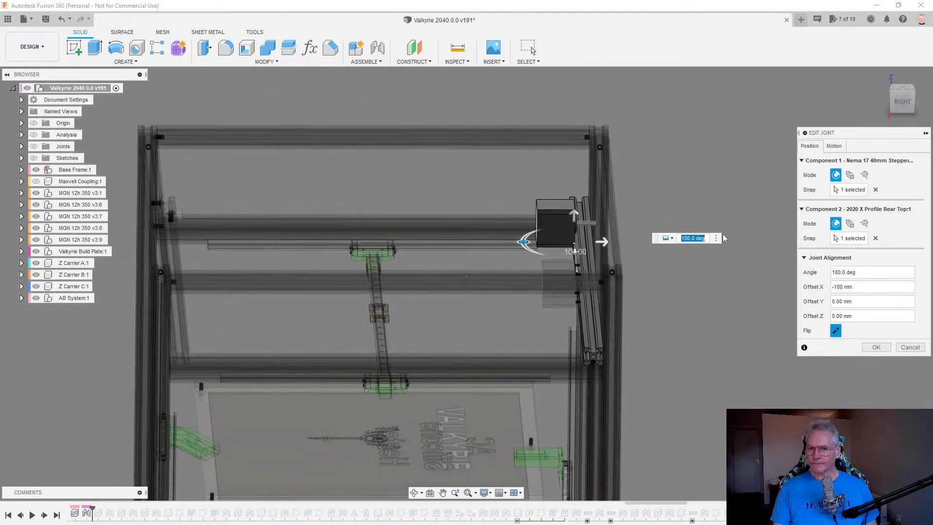
{"action": "left_click", "coordinate": [910, 347]}
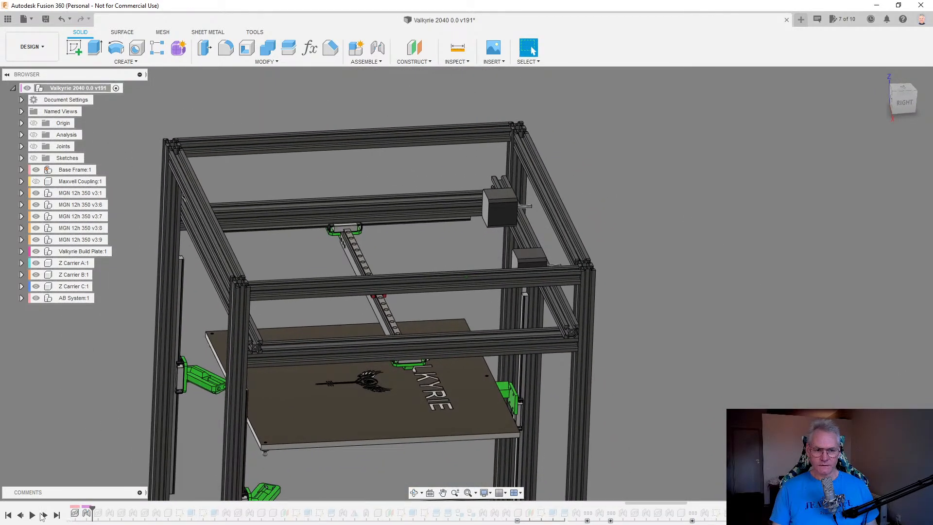
Step the timeline back to the other rear stepper motor's joint and delete that joint.
{"action": "left_click", "coordinate": [22, 520]}
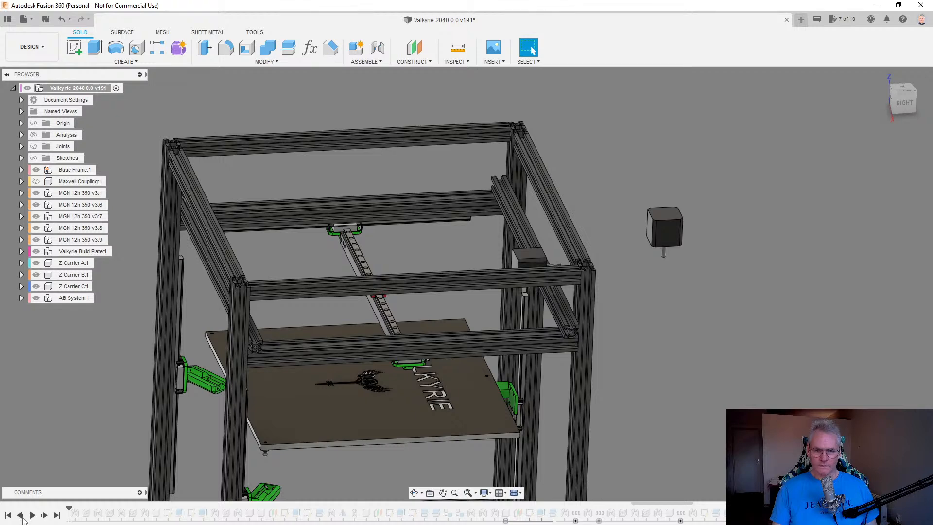
{"action": "left_click", "coordinate": [22, 519]}
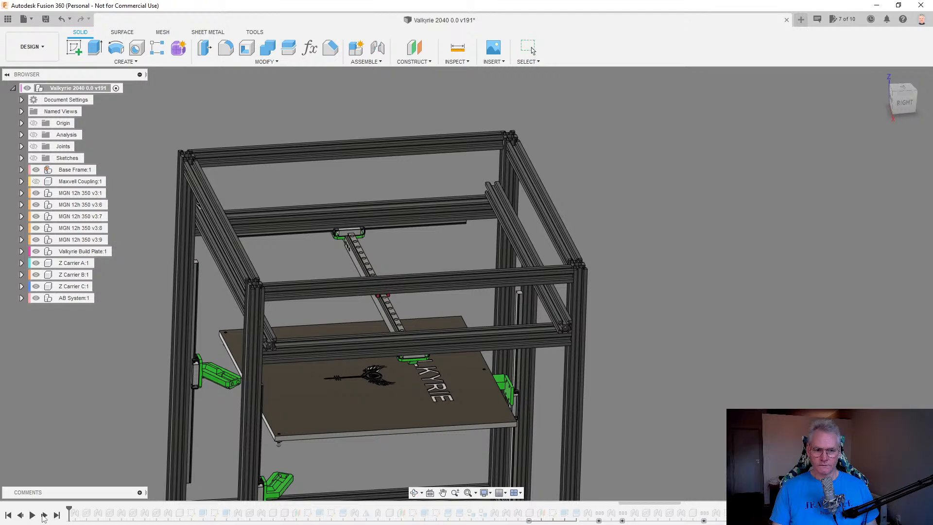
{"action": "left_click", "coordinate": [44, 516]}
{"action": "right_click", "coordinate": [76, 513]}
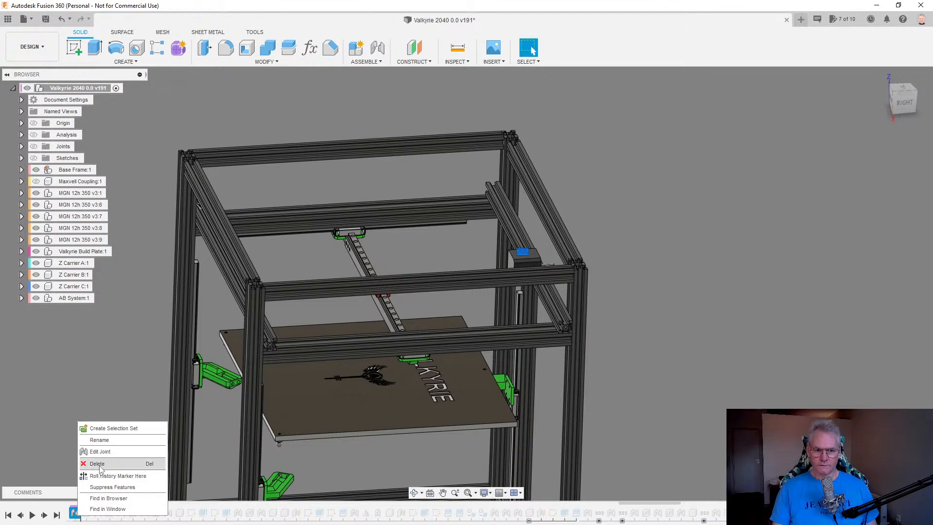
{"action": "left_click", "coordinate": [97, 464]}
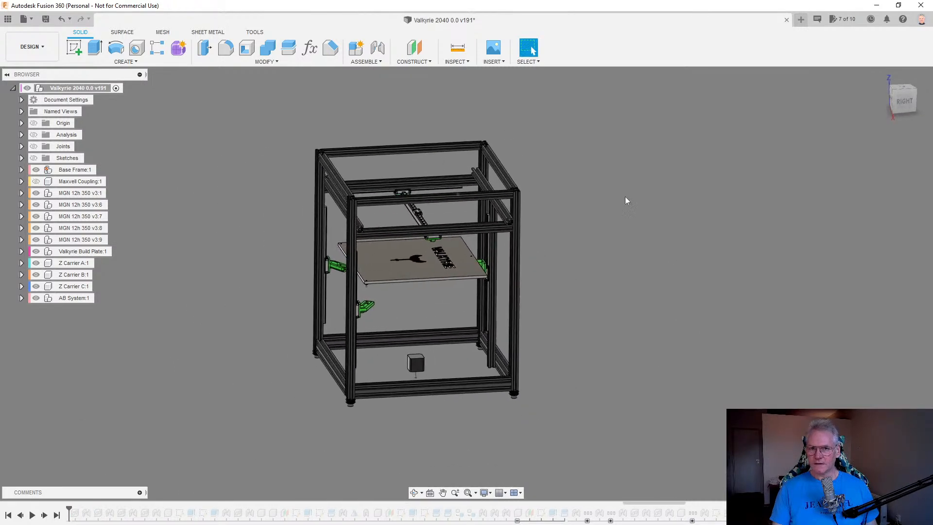
Start a joint from the loose Nema 17 stepper motor's upper face to the underside face of the rear top 2020 X profile.
{"action": "scroll", "coordinate": [415, 354], "scroll_direction": "up", "scroll_amount": 3}
{"action": "left_click", "coordinate": [377, 48]}
{"action": "scroll", "coordinate": [451, 403], "scroll_direction": "up", "scroll_amount": 4}
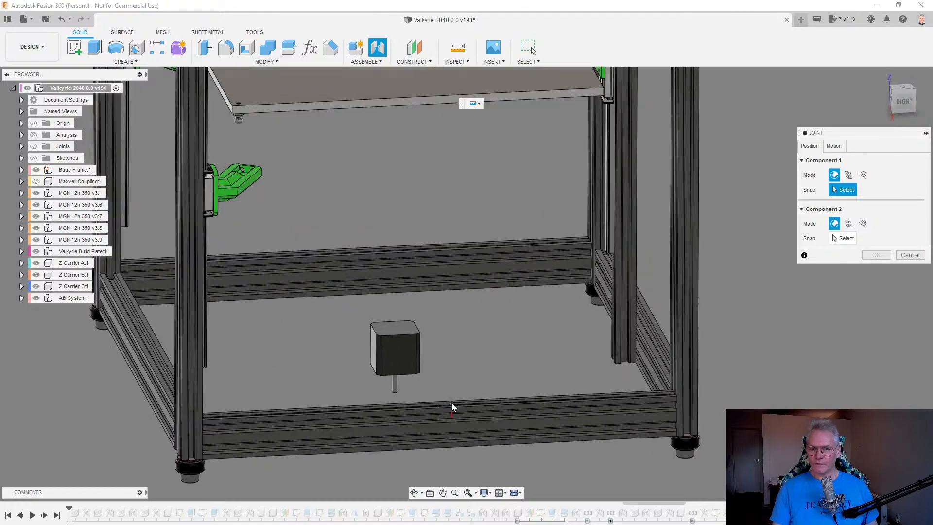
{"action": "scroll", "coordinate": [413, 345], "scroll_direction": "up", "scroll_amount": 2}
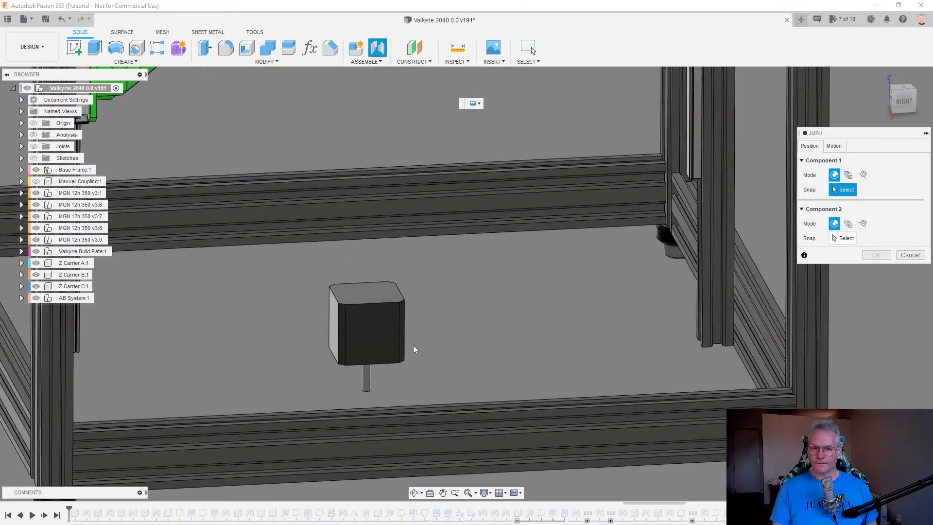
{"action": "left_click", "coordinate": [377, 315]}
{"action": "scroll", "coordinate": [369, 368], "scroll_direction": "down", "scroll_amount": 5}
{"action": "middle_click_drag", "start_coordinate": [779, 330], "coordinate": [788, 266], "text": "shift"}
{"action": "scroll", "coordinate": [585, 264], "scroll_direction": "up", "scroll_amount": 8}
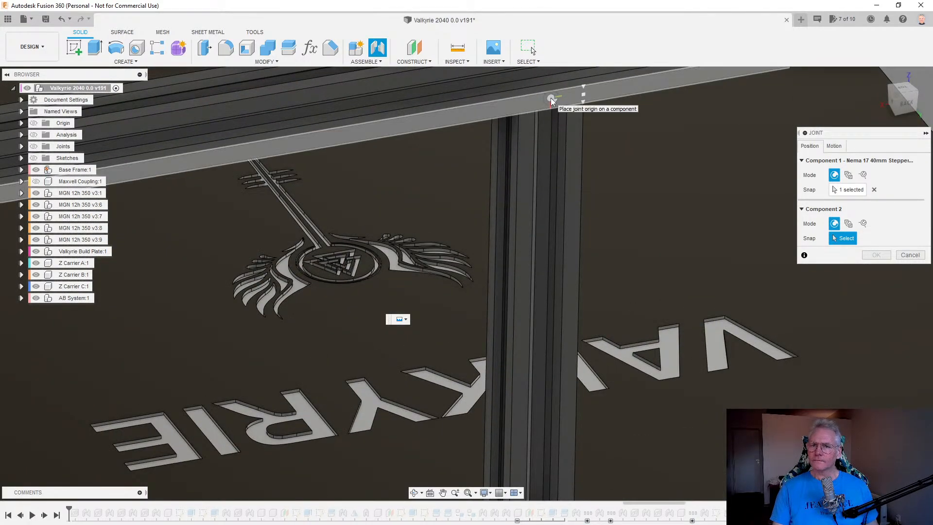
{"action": "left_click", "coordinate": [559, 107]}
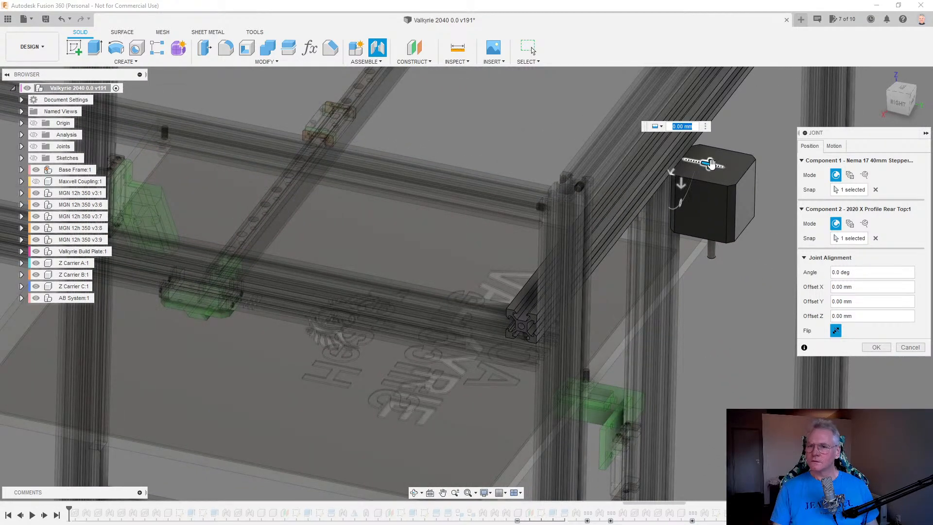
Set the joint's Offset Z to frameProfile_1, shift the motor sideways along the X profile, and accept the joint.
{"action": "type", "text": "fra"}
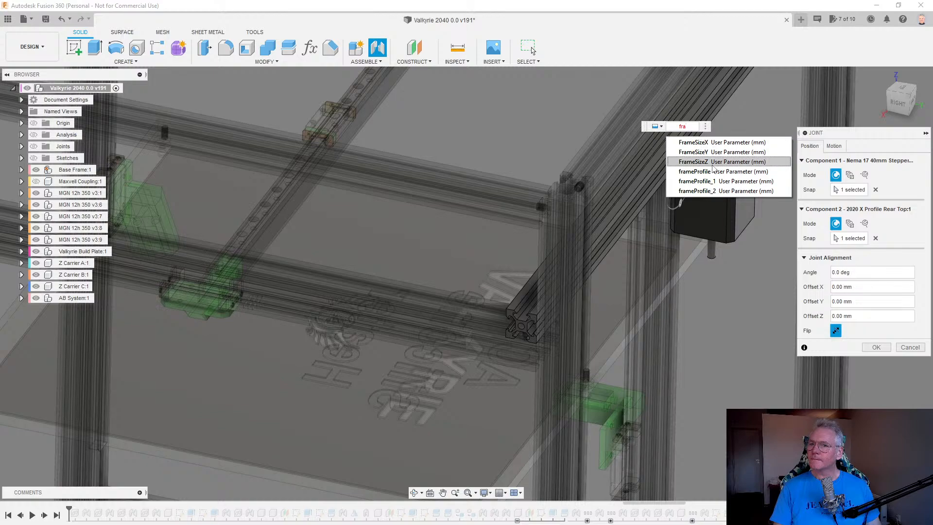
{"action": "key", "text": "Return"}
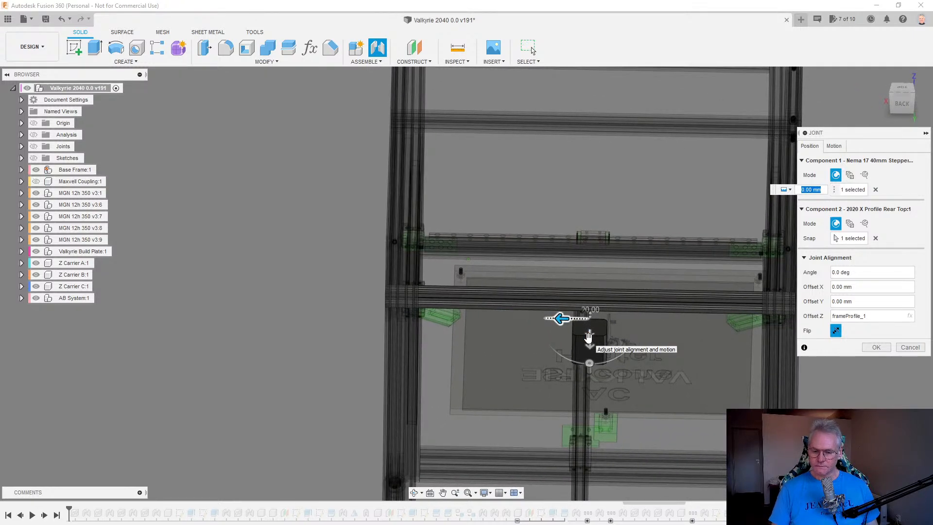
{"action": "key", "text": "Return"}
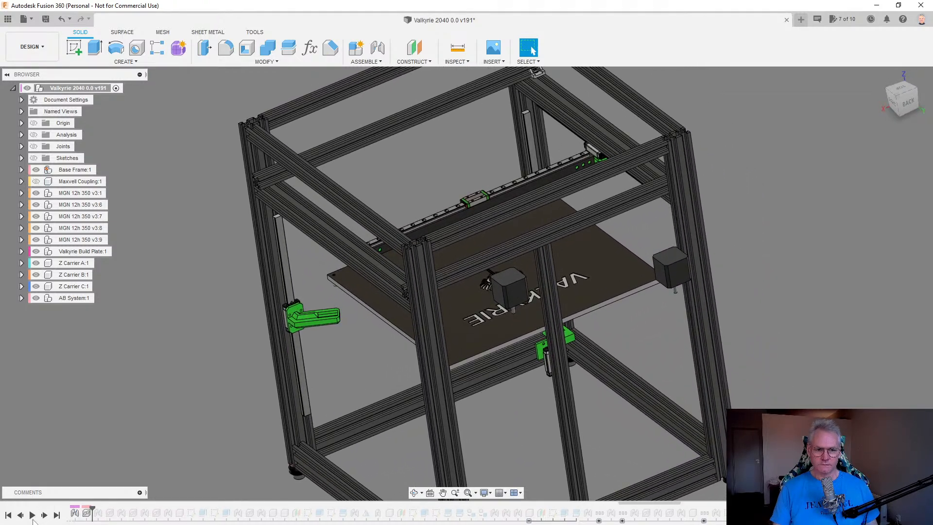
Advance the history by one feature to the other rear stepper motor's joint and delete that joint.
{"action": "left_click", "coordinate": [45, 516]}
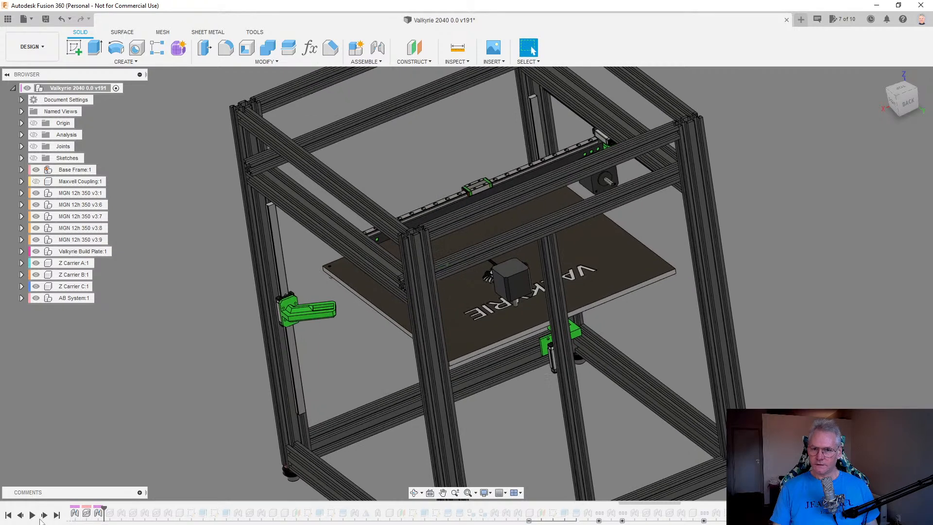
{"action": "right_click", "coordinate": [98, 514]}
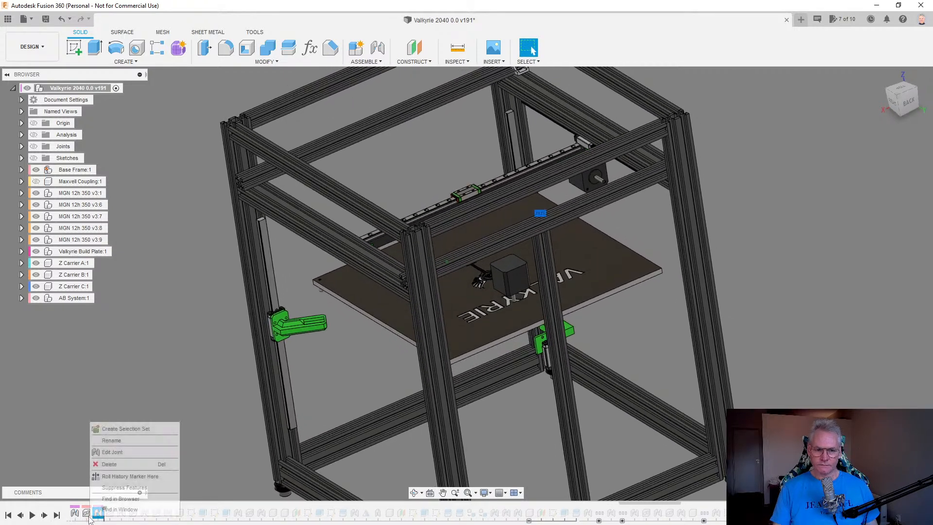
{"action": "left_click", "coordinate": [109, 464]}
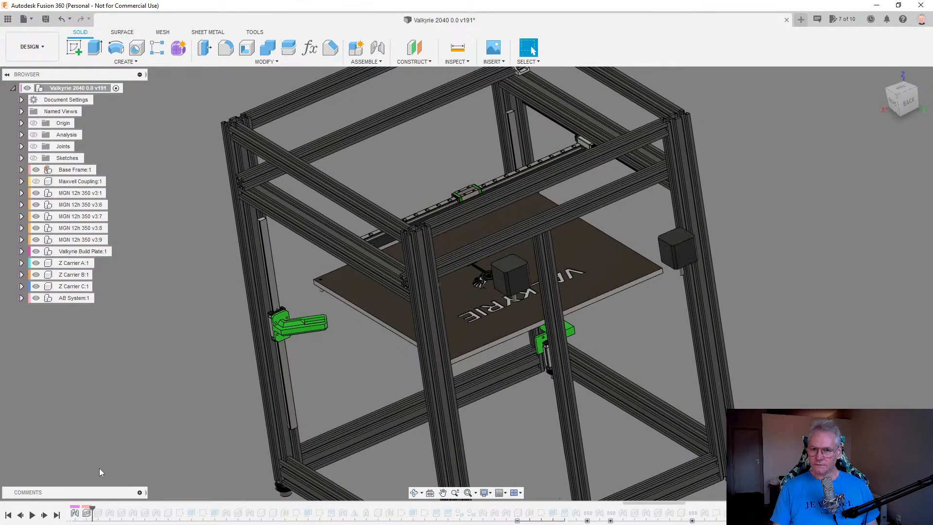
Start a joint from the second Nema 17 stepper motor's upper face to the underside face of the rear top 2020 X profile.
{"action": "scroll", "coordinate": [733, 381], "scroll_direction": "up", "scroll_amount": 2}
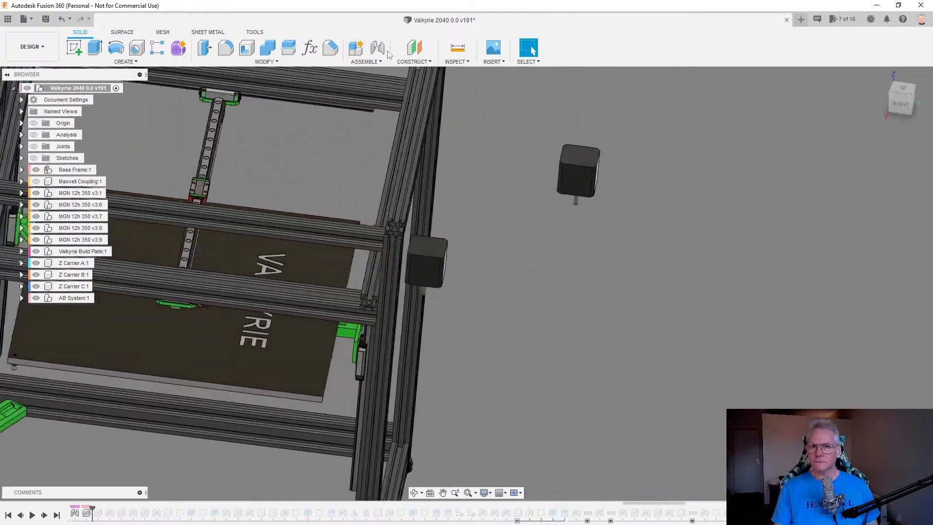
{"action": "left_click", "coordinate": [378, 47]}
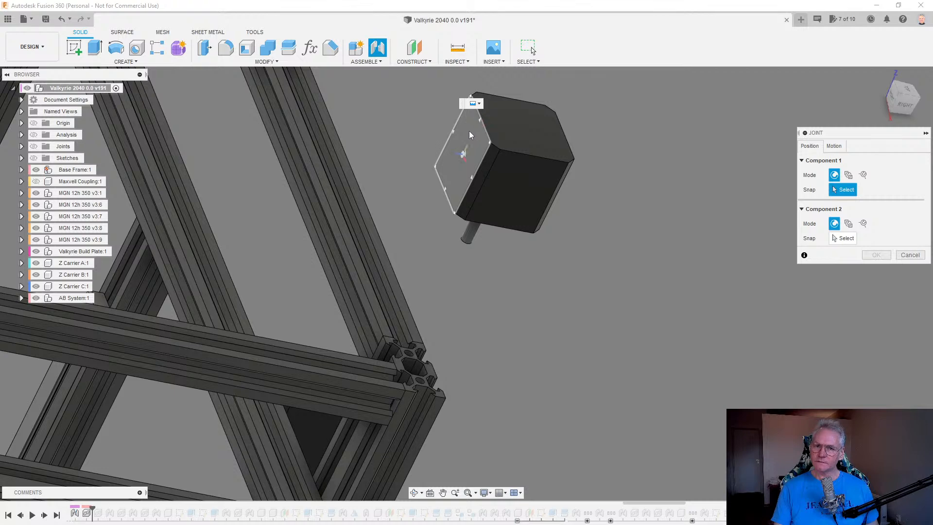
{"action": "left_click", "coordinate": [470, 135]}
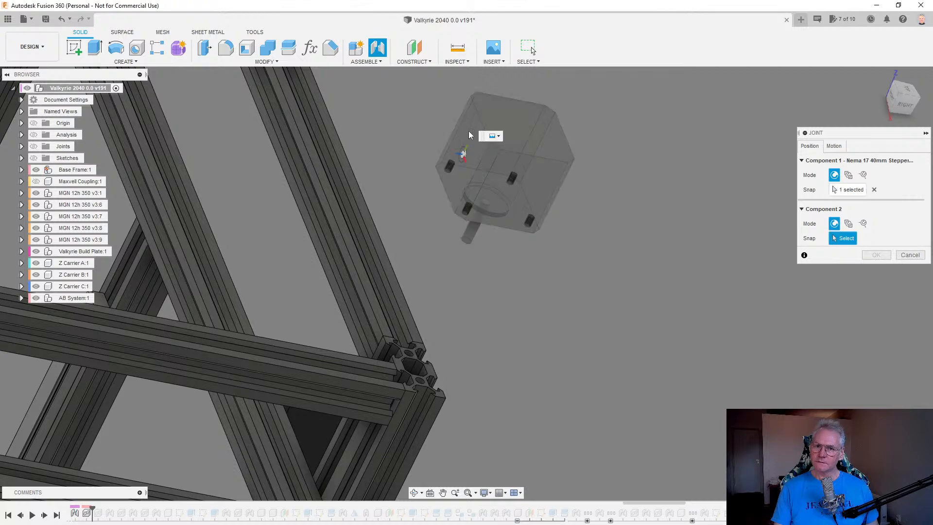
{"action": "left_click", "coordinate": [874, 190]}
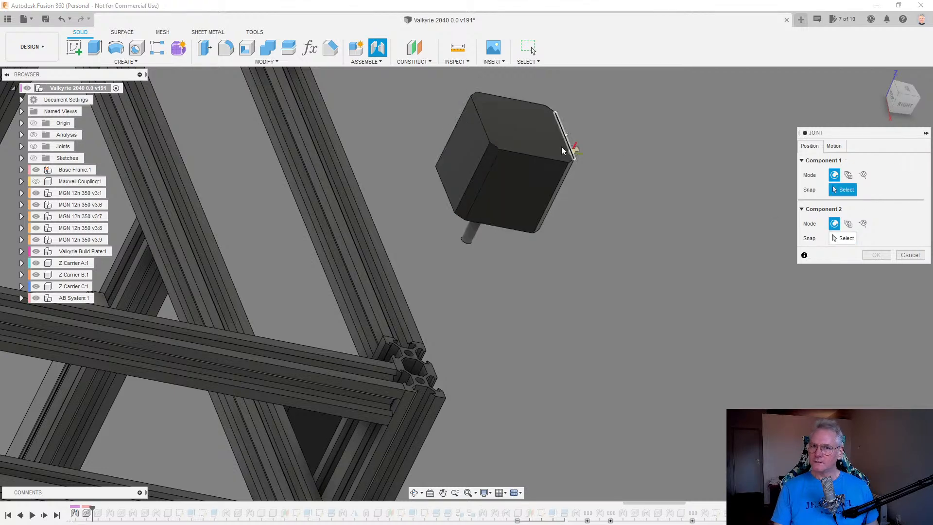
{"action": "left_click", "coordinate": [472, 133]}
{"action": "scroll", "coordinate": [500, 155], "scroll_direction": "down", "scroll_amount": 4}
{"action": "middle_click_drag", "start_coordinate": [531, 219], "coordinate": [612, 388], "text": "shift"}
{"action": "scroll", "coordinate": [609, 388], "scroll_direction": "up", "scroll_amount": 3}
{"action": "middle_click_drag", "start_coordinate": [716, 332], "coordinate": [568, 298], "text": "shift"}
{"action": "scroll", "coordinate": [496, 333], "scroll_direction": "up", "scroll_amount": 7}
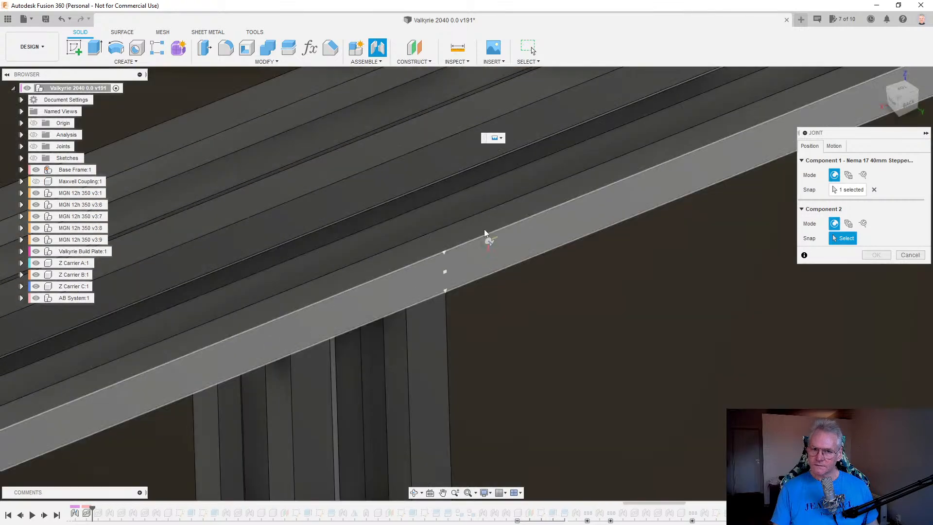
{"action": "left_click", "coordinate": [481, 273]}
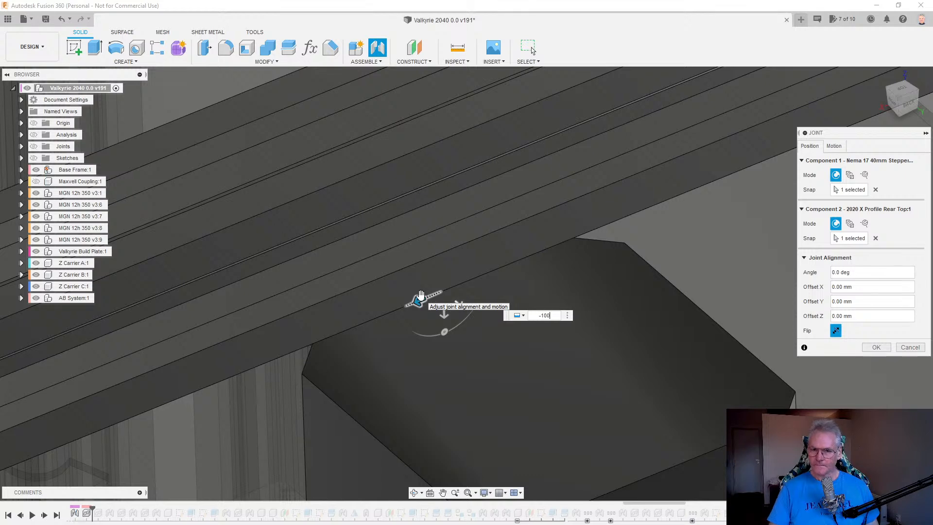
Set the second motor's joint to Offset X -100 mm and Offset Z frameProfile_1, and accept the joint.
{"action": "scroll", "coordinate": [421, 295], "scroll_direction": "down", "scroll_amount": 5}
{"action": "middle_click_drag", "start_coordinate": [628, 267], "coordinate": [697, 183], "text": "shift"}
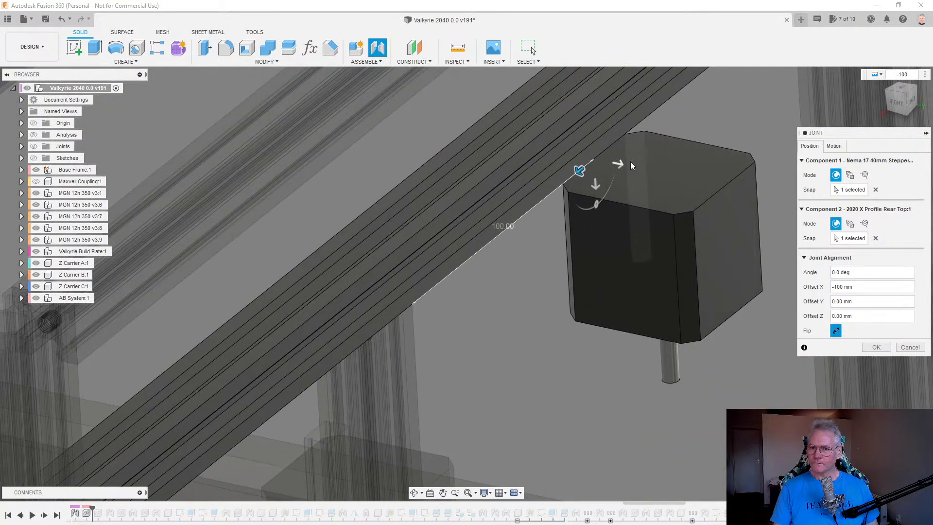
{"action": "type", "text": "fra"}
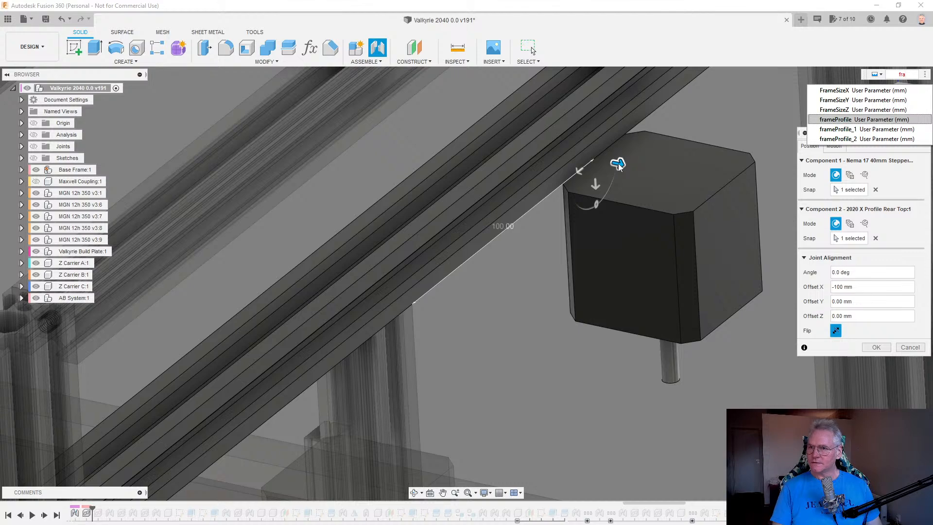
{"action": "key", "text": "Return"}
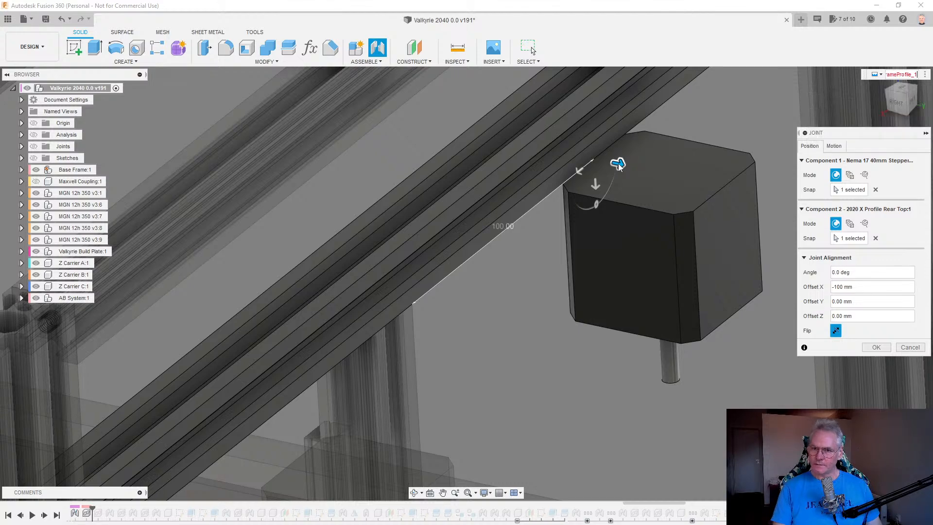
{"action": "scroll", "coordinate": [753, 301], "scroll_direction": "down", "scroll_amount": 3}
{"action": "scroll", "coordinate": [753, 299], "scroll_direction": "down", "scroll_amount": 5}
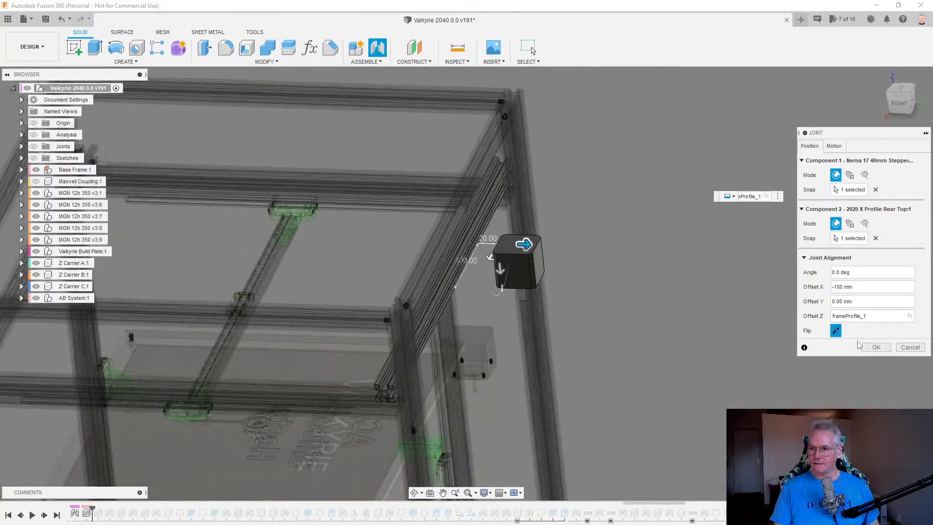
{"action": "left_click", "coordinate": [877, 347]}
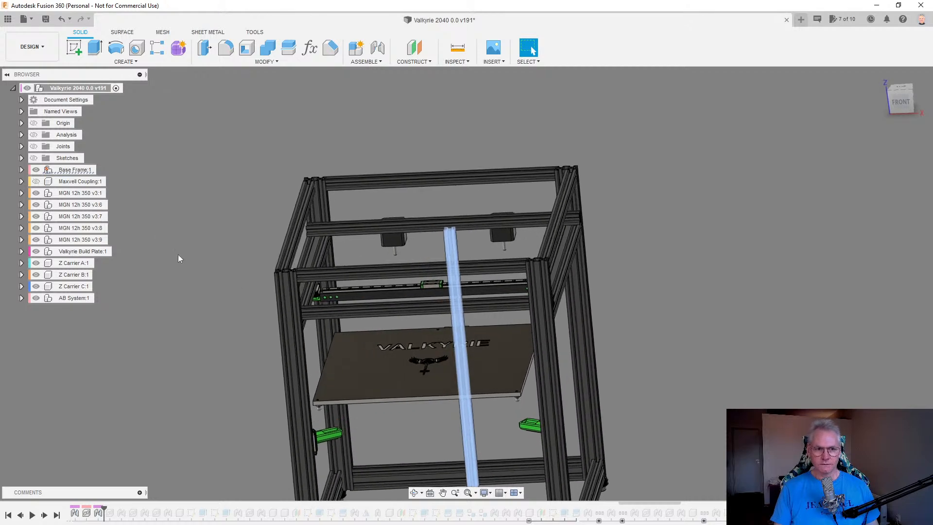
Activate Base Frame:1 and set the Offset X of the rear center 2020 Z profile's lower joint to -frameProfile_1/2.
{"action": "left_click", "coordinate": [106, 171]}
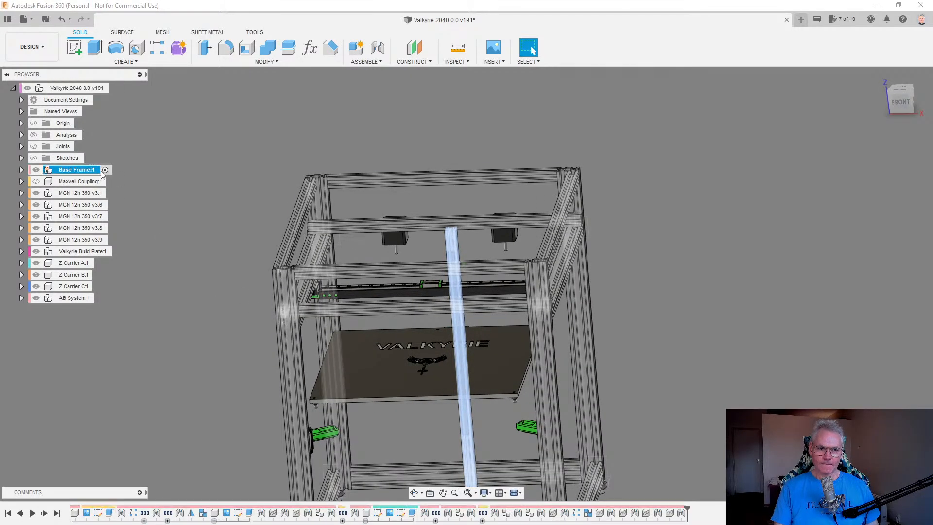
{"action": "left_click", "coordinate": [105, 170]}
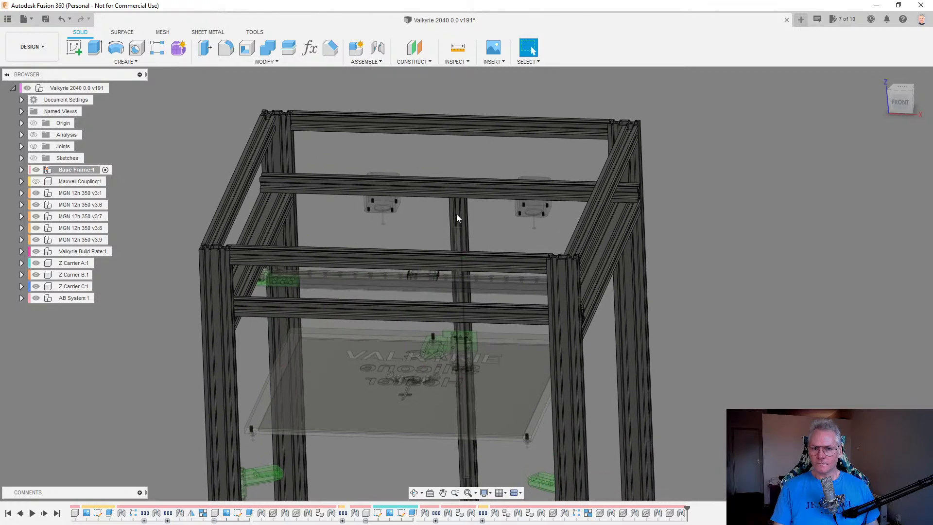
{"action": "left_click", "coordinate": [457, 217]}
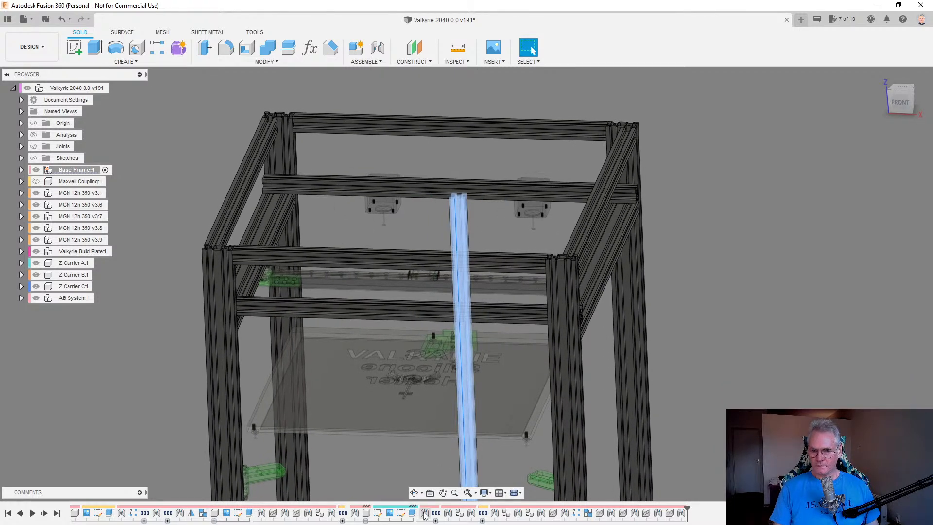
{"action": "double_click", "coordinate": [424, 513]}
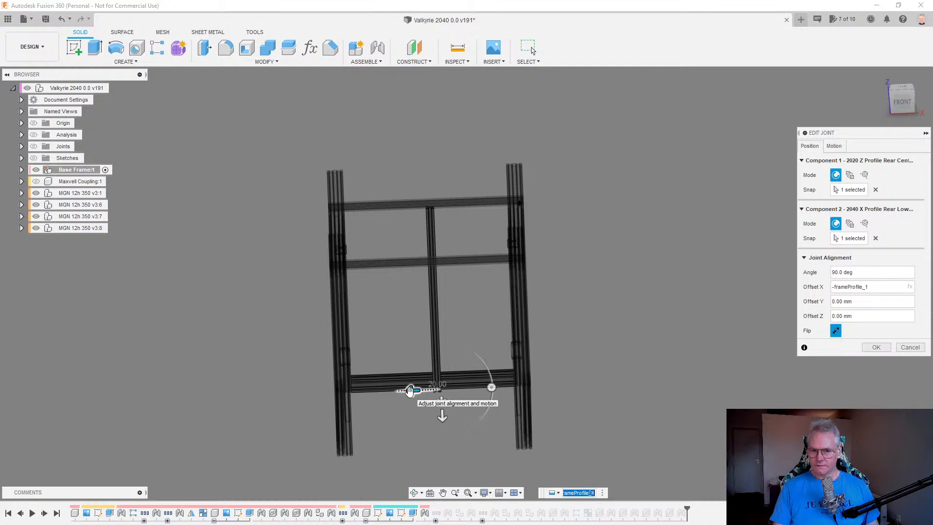
{"action": "key", "text": "End"}
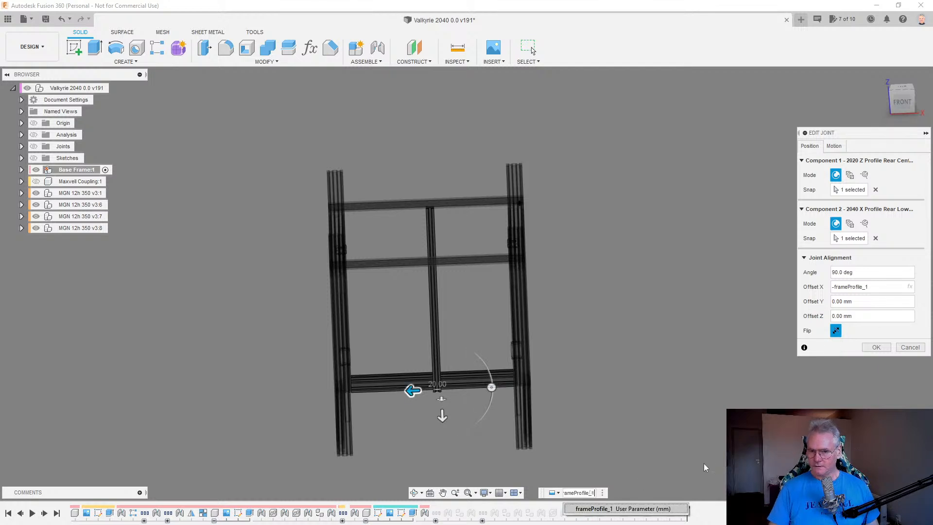
{"action": "type", "text": "/2"}
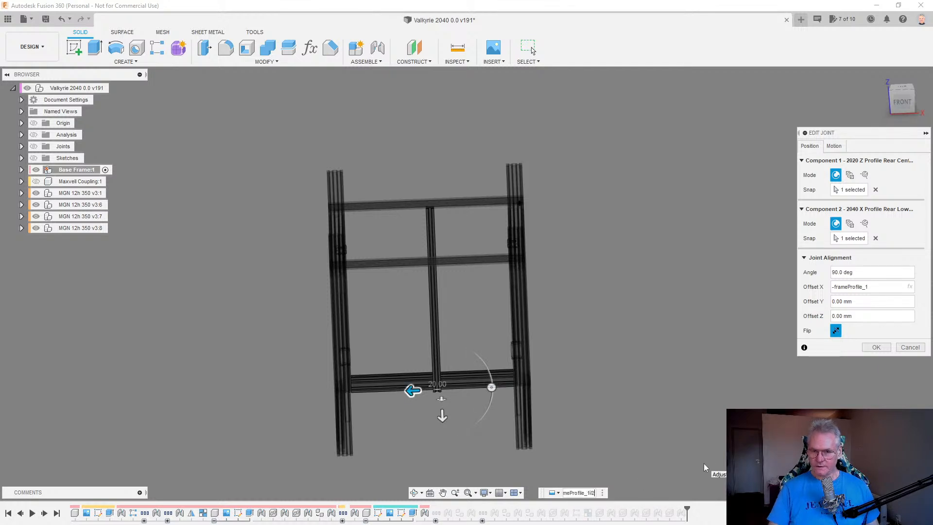
{"action": "key", "text": "Return"}
{"action": "key", "text": "Return"}
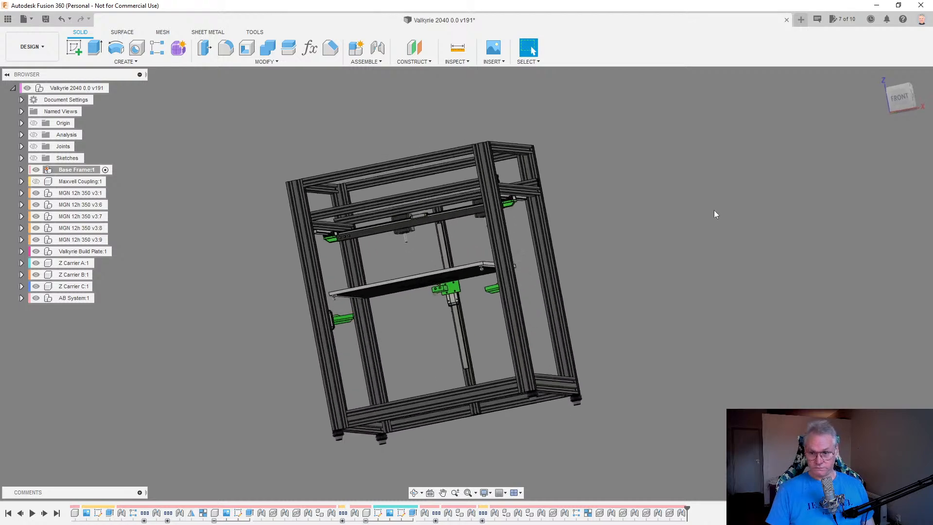
Roll the top-level Valkyrie 2040 timeline to its end, check the Base Frame:1 timeline, and leave the top-level assembly active.
{"action": "left_click", "coordinate": [112, 89]}
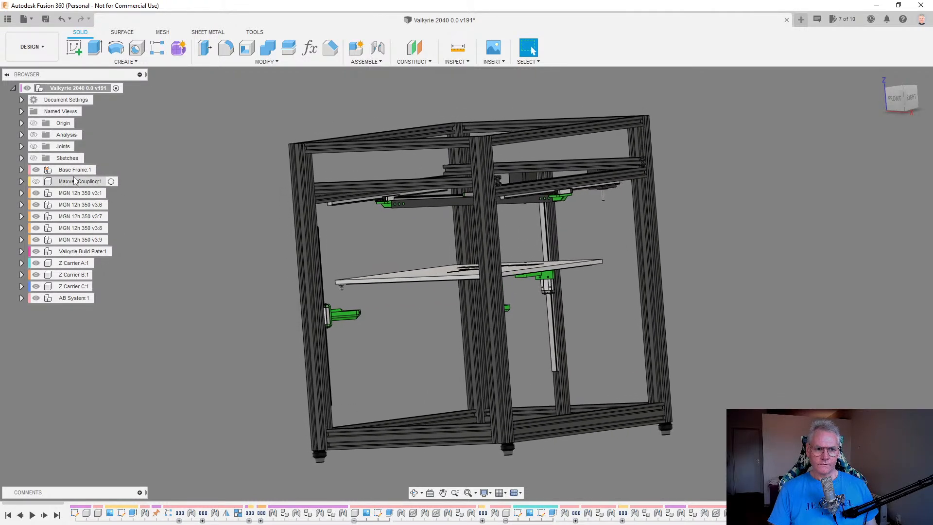
{"action": "left_click", "coordinate": [101, 170]}
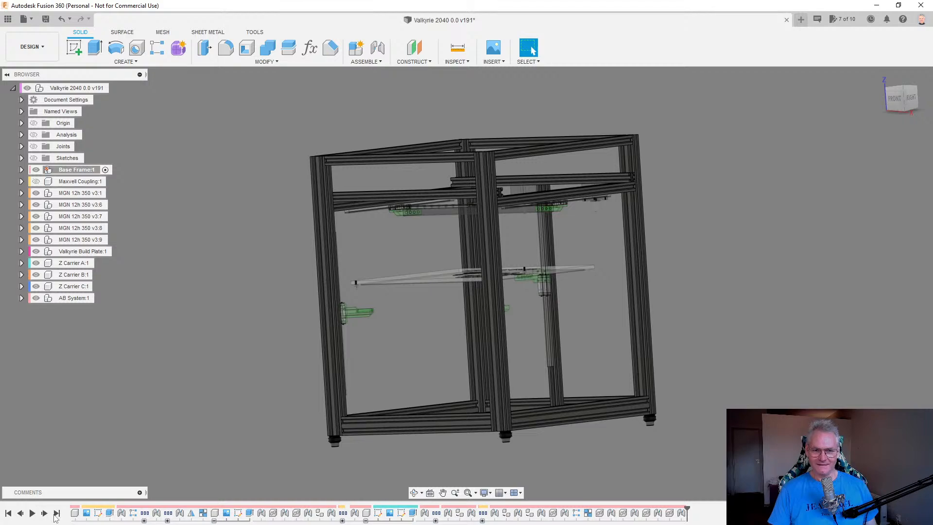
{"action": "left_click", "coordinate": [113, 88]}
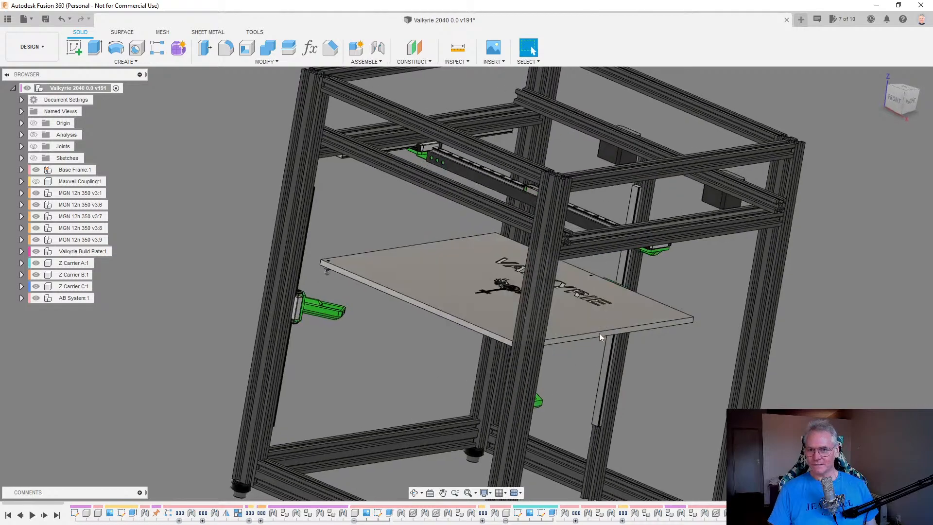
Try moving the rear Z carrier along its rail, and examine the build plate, gantry and rear stepper motors.
{"action": "mouse_move", "coordinate": [599, 334]}
{"action": "left_mouse_down"}
{"action": "mouse_move", "coordinate": [587, 436]}
{"action": "mouse_move", "coordinate": [601, 338]}
{"action": "left_mouse_up"}
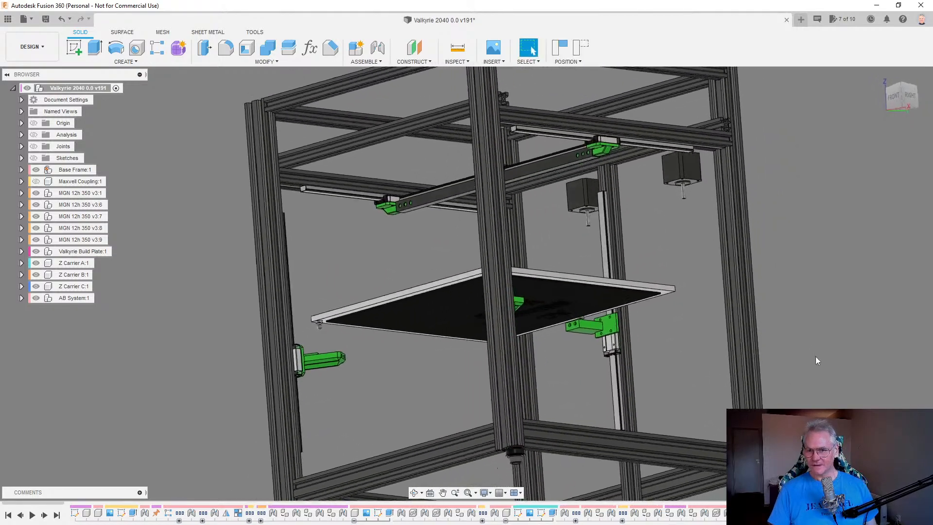
{"action": "middle_click_drag", "start_coordinate": [669, 351], "coordinate": [635, 327], "text": "shift"}
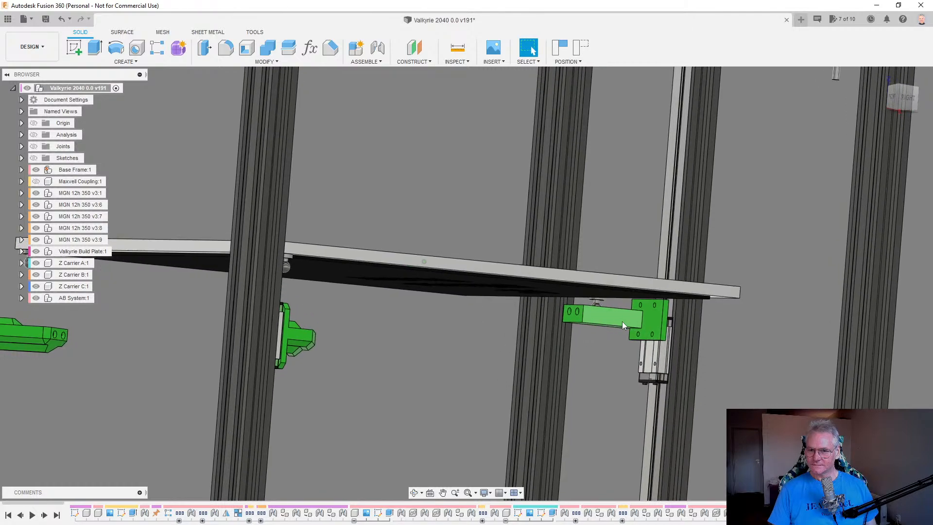
{"action": "key", "text": "F6"}
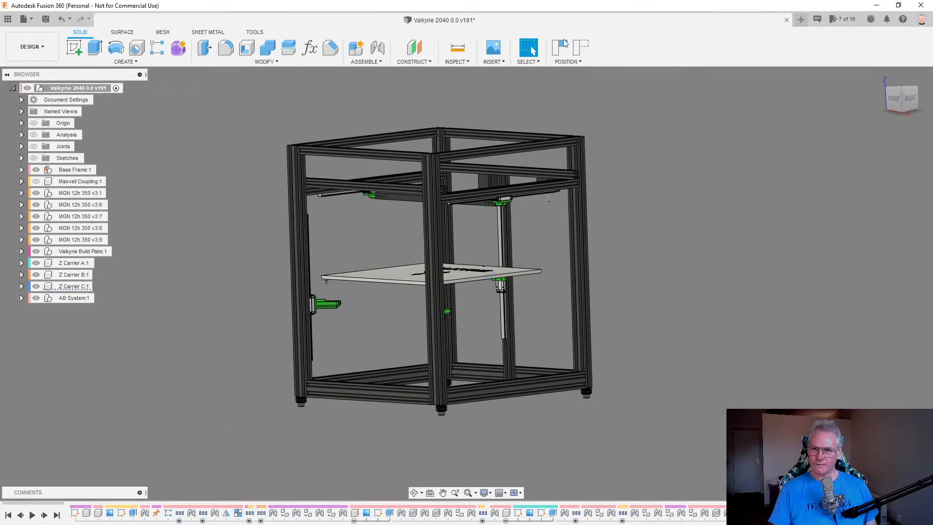
{"action": "middle_click_drag", "start_coordinate": [670, 132], "coordinate": [544, 296], "text": "shift"}
{"action": "scroll", "coordinate": [814, 255], "scroll_direction": "up", "scroll_amount": 5}
{"action": "left_click", "coordinate": [544, 297]}
{"action": "left_click", "coordinate": [656, 351]}
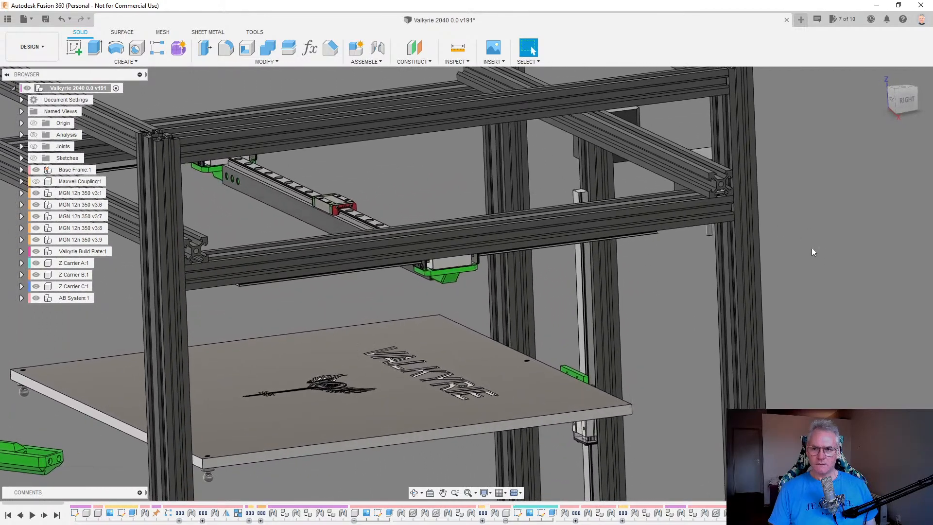
Examine the rear top X profile and the rear center Z profile in relation to the frame and stepper motors.
{"action": "left_click", "coordinate": [710, 172]}
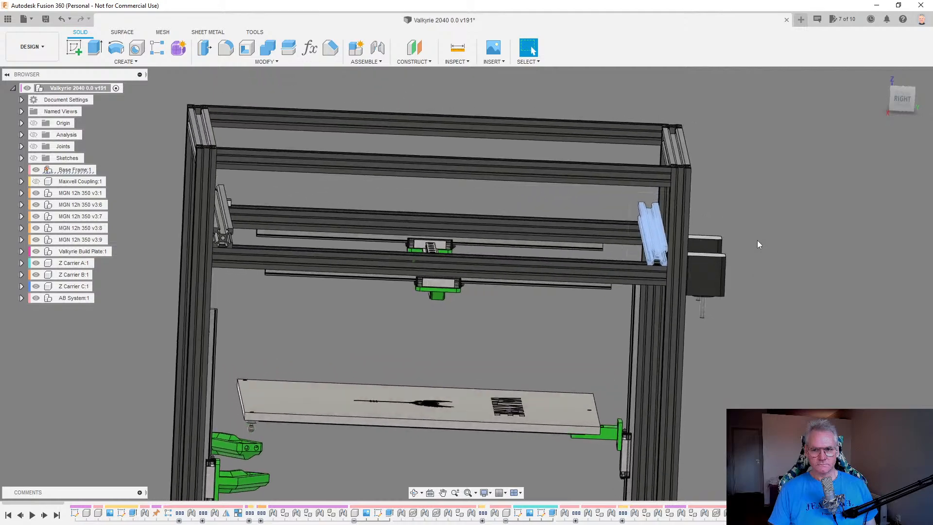
{"action": "left_click", "coordinate": [768, 251]}
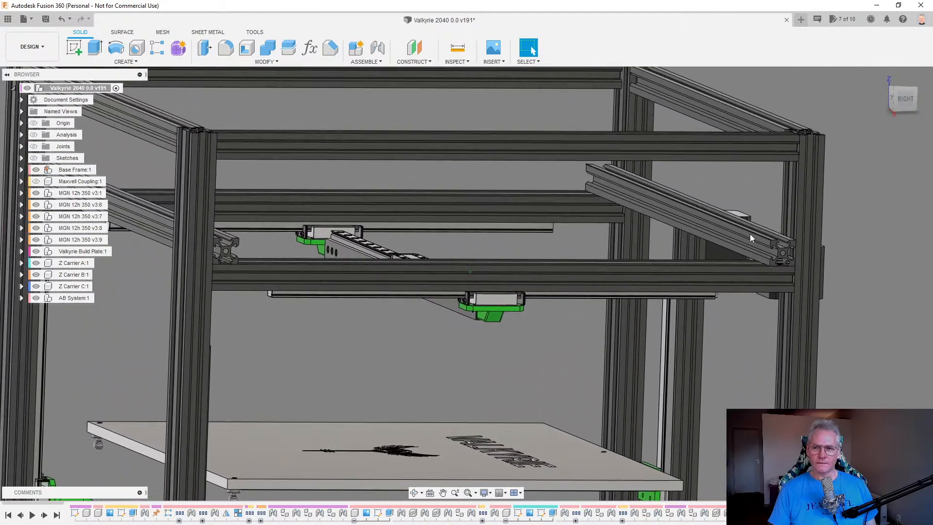
{"action": "left_click", "coordinate": [751, 234]}
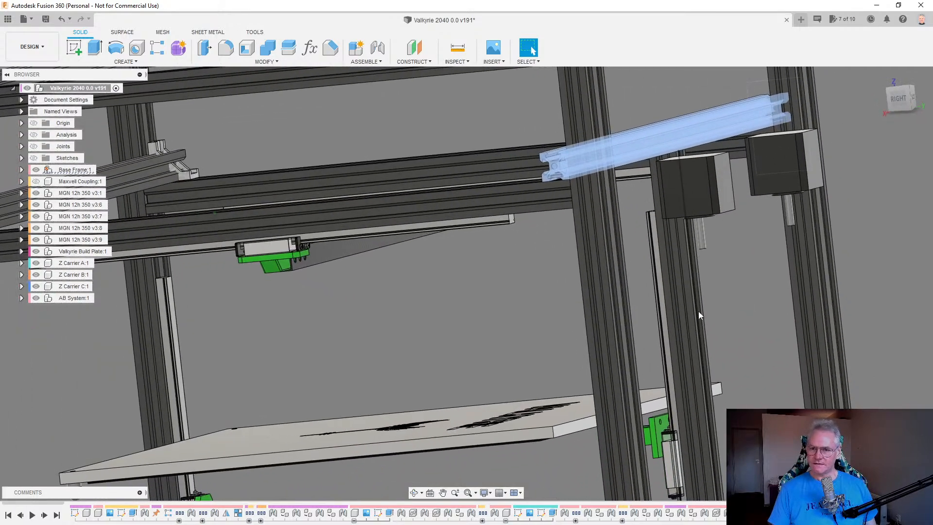
{"action": "left_click", "coordinate": [698, 311]}
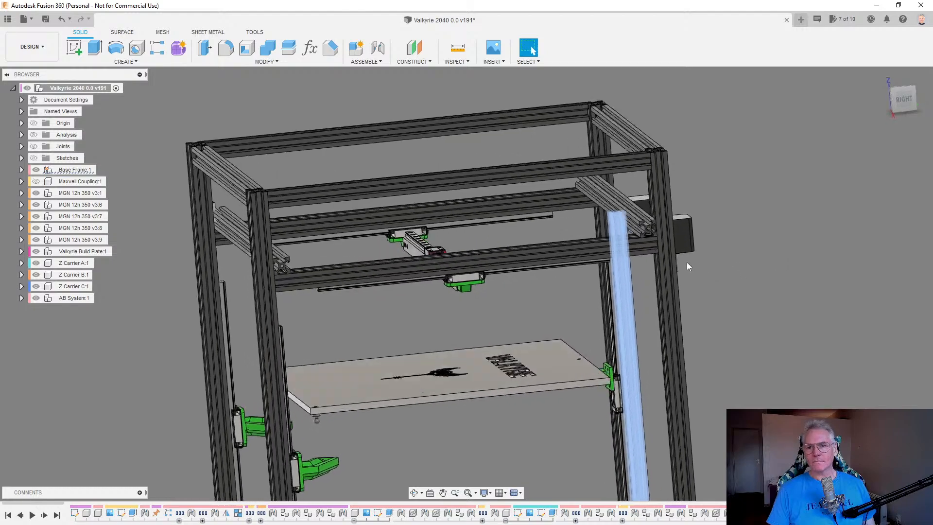
{"action": "left_click", "coordinate": [655, 240]}
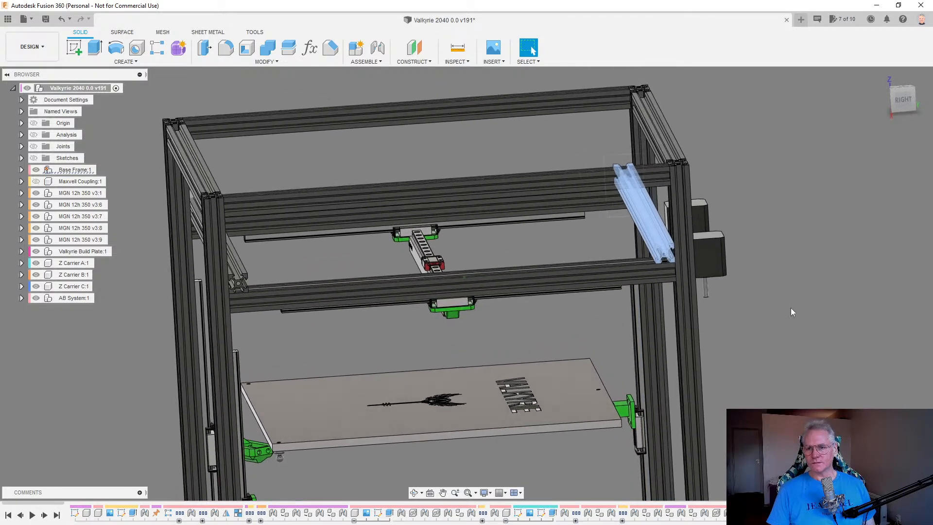
{"action": "left_click", "coordinate": [791, 309]}
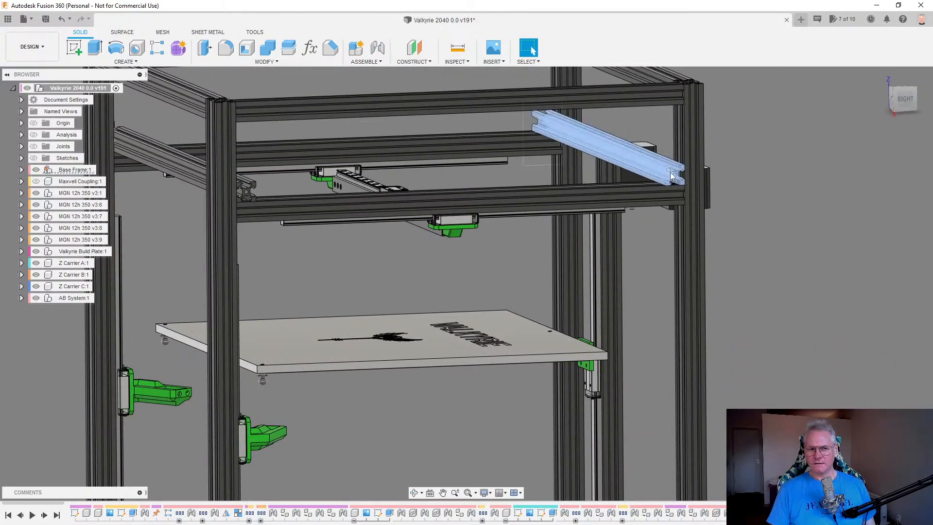
View the component properties of 2020 X Profile Rear Top:1 in Base Frame:1, and close them.
{"action": "left_click", "coordinate": [22, 171]}
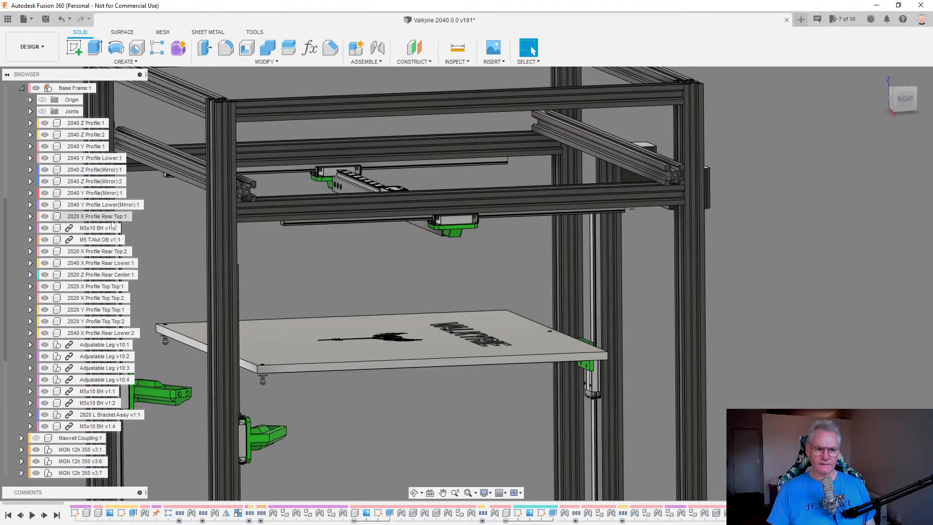
{"action": "right_click", "coordinate": [109, 220]}
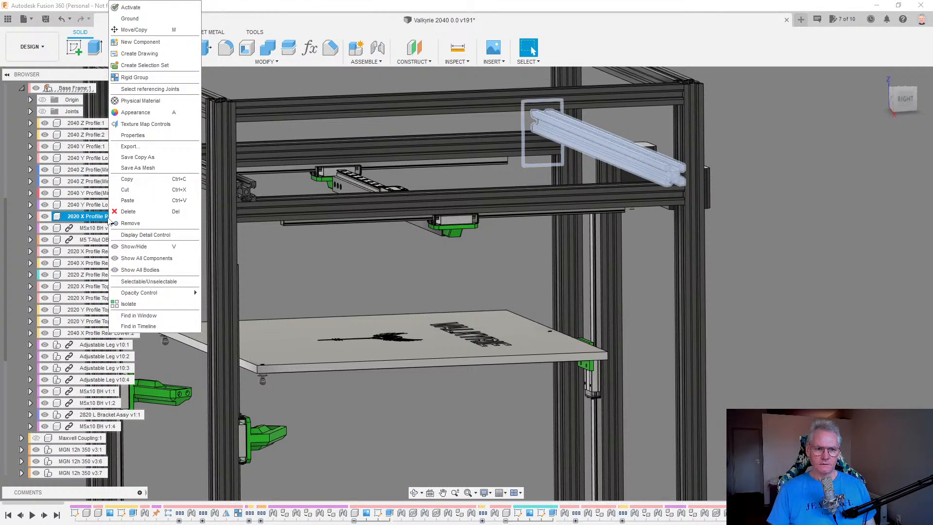
{"action": "left_click", "coordinate": [132, 136]}
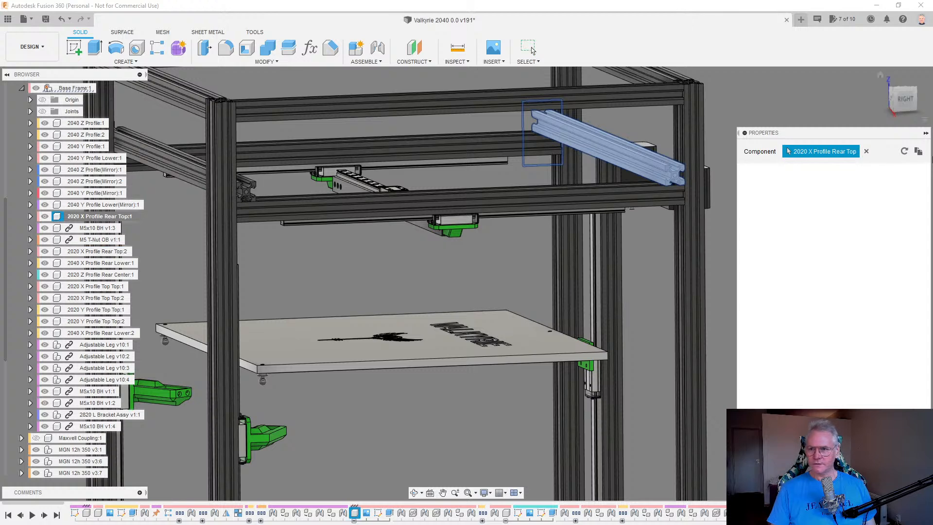
{"action": "left_click_drag", "start_coordinate": [830, 134], "coordinate": [549, 112]}
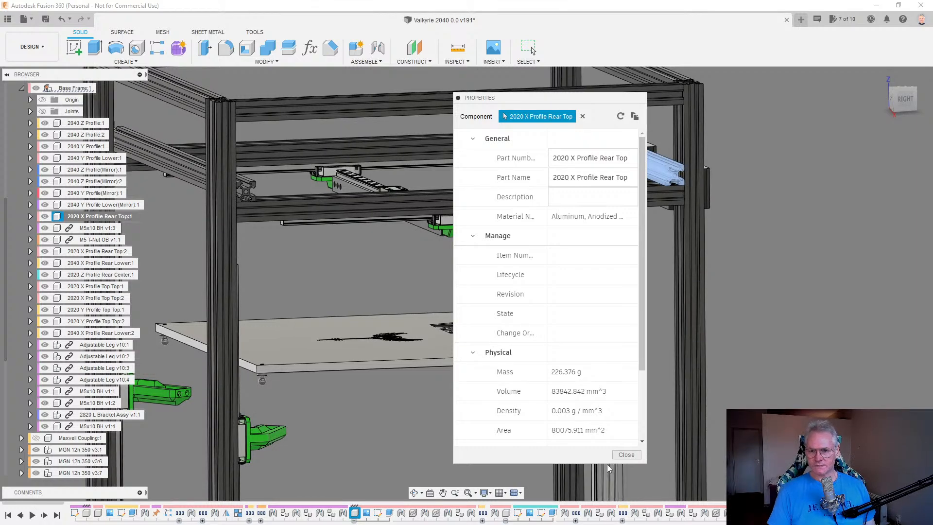
{"action": "left_click", "coordinate": [638, 457]}
{"action": "scroll", "coordinate": [642, 453], "scroll_direction": "down", "scroll_amount": 3}
Compare the rear and front 2020 X profiles, and examine how they sit against the 2040 Y profiles.
{"action": "mouse_move", "coordinate": [675, 268]}
{"action": "middle_mouse_down", "text": "shift"}
{"action": "mouse_move", "coordinate": [667, 249]}
{"action": "mouse_move", "coordinate": [602, 220]}
{"action": "mouse_move", "coordinate": [283, 210]}
{"action": "mouse_move", "coordinate": [539, 234]}
{"action": "mouse_move", "coordinate": [713, 224]}
{"action": "mouse_move", "coordinate": [685, 233]}
{"action": "mouse_move", "coordinate": [741, 237]}
{"action": "middle_mouse_up", "text": "shift"}
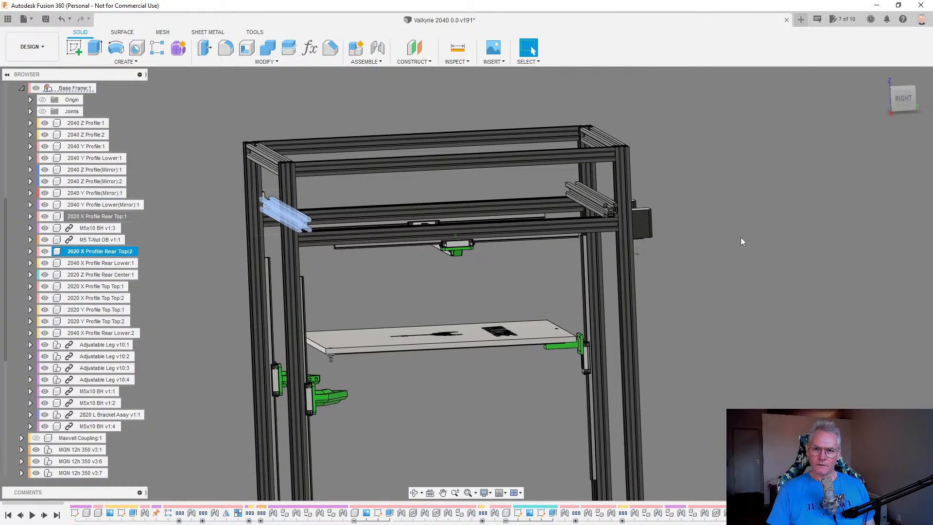
{"action": "left_click", "coordinate": [740, 238]}
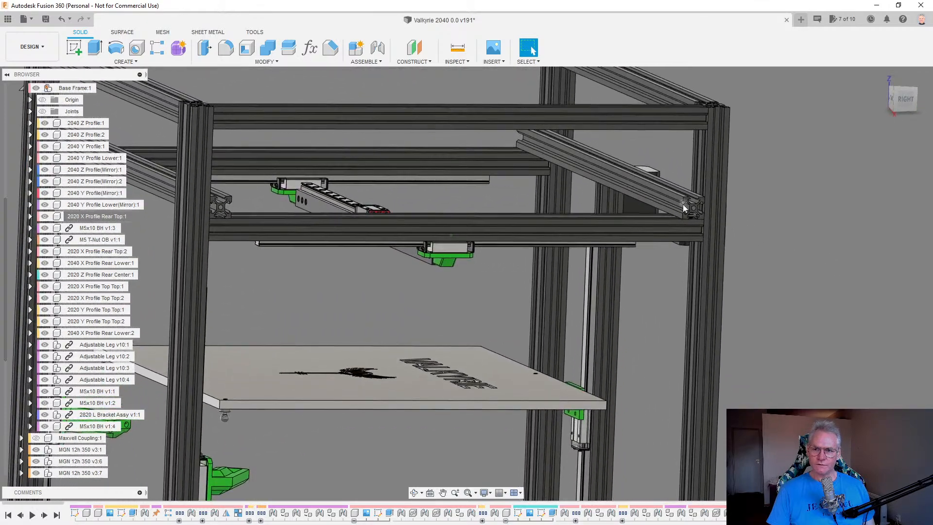
{"action": "left_click", "coordinate": [684, 208]}
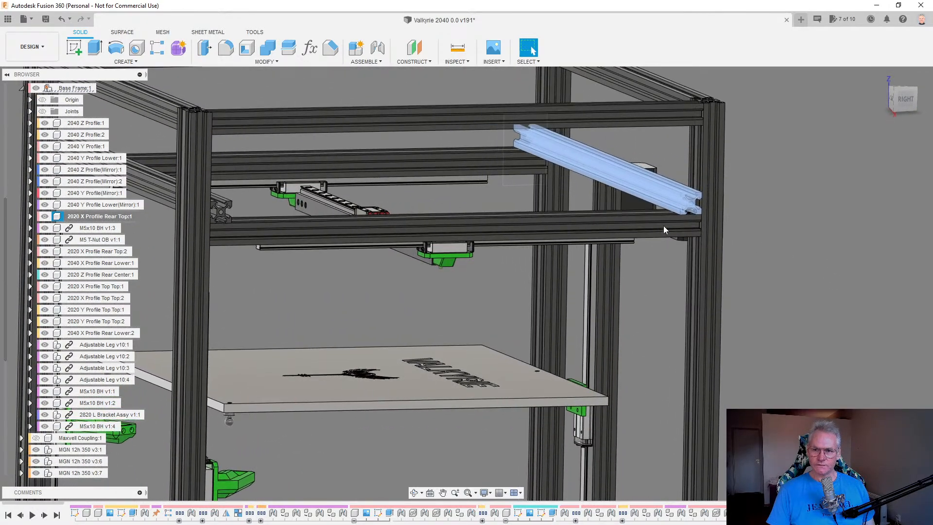
{"action": "left_click", "coordinate": [660, 224]}
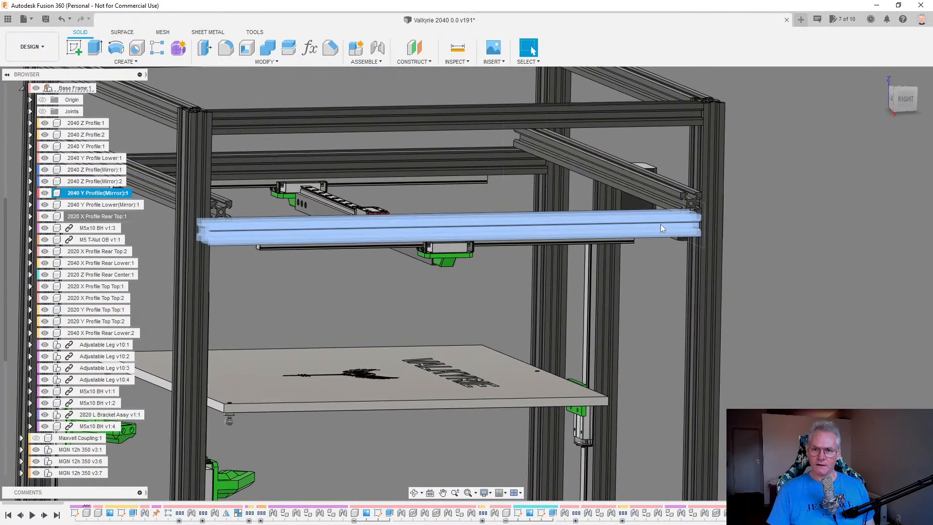
{"action": "left_click", "coordinate": [505, 166], "text": "ctrl"}
{"action": "left_click", "coordinate": [797, 319]}
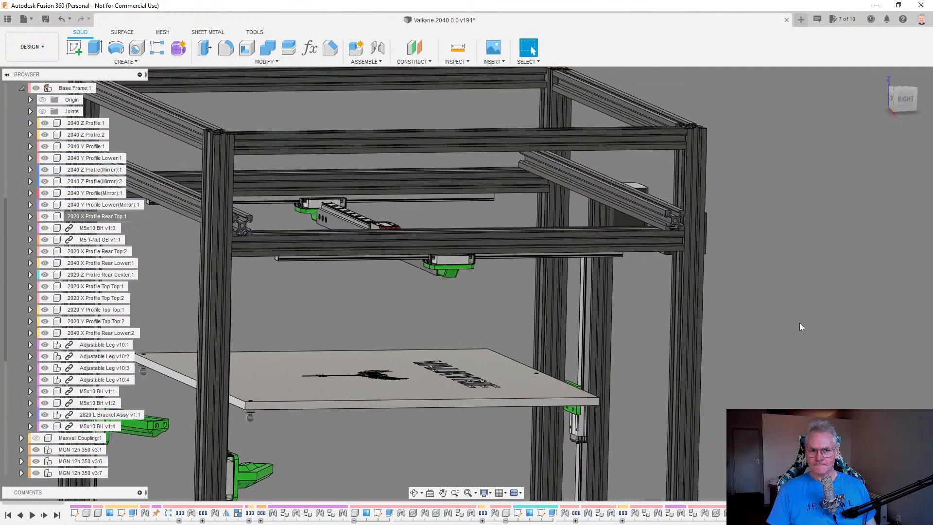
Delete the front X profile, 2020 X Profile Rear Top:2, despite its references in the timeline.
{"action": "left_click", "coordinate": [291, 248]}
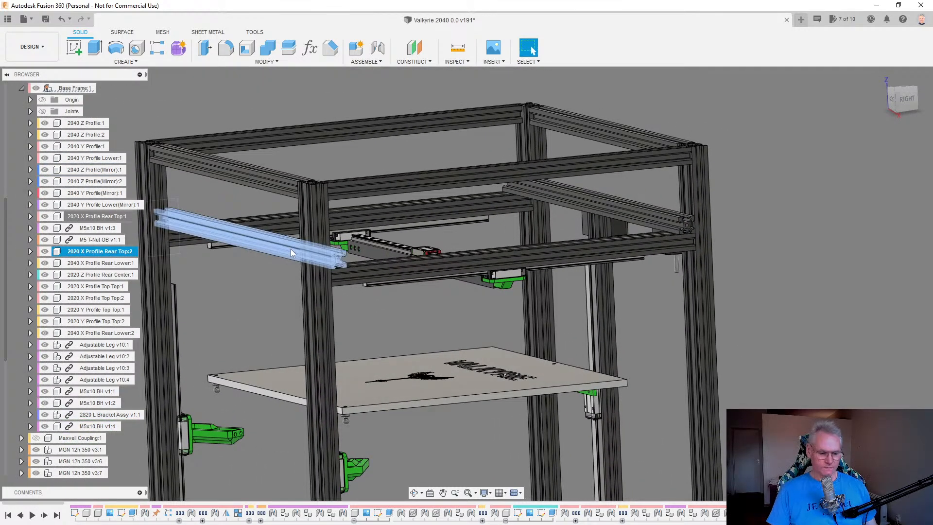
{"action": "key", "text": "Delete"}
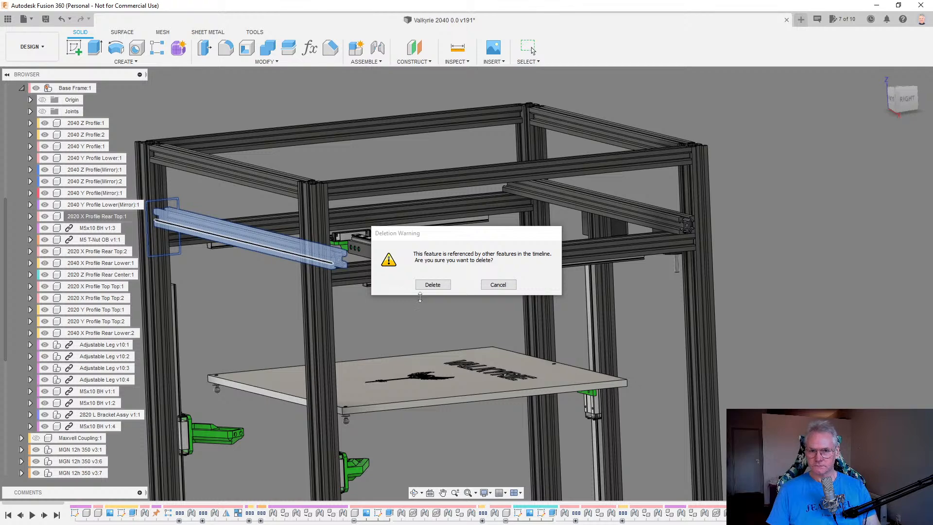
{"action": "left_click", "coordinate": [430, 288]}
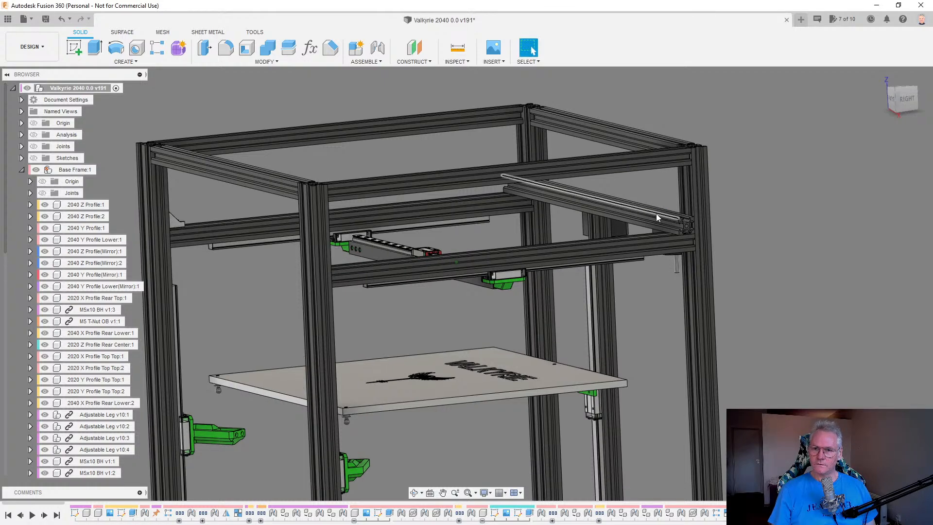
Examine the frame around the rear top X profile, the rear stepper motors and the rear corner Z profile.
{"action": "middle_click_drag", "start_coordinate": [656, 214], "coordinate": [814, 255], "text": "shift"}
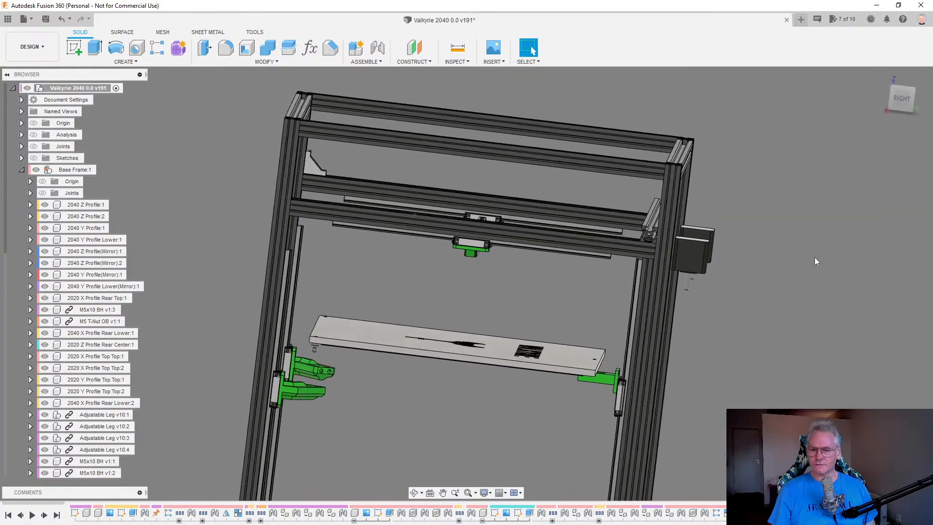
{"action": "left_click", "coordinate": [638, 176]}
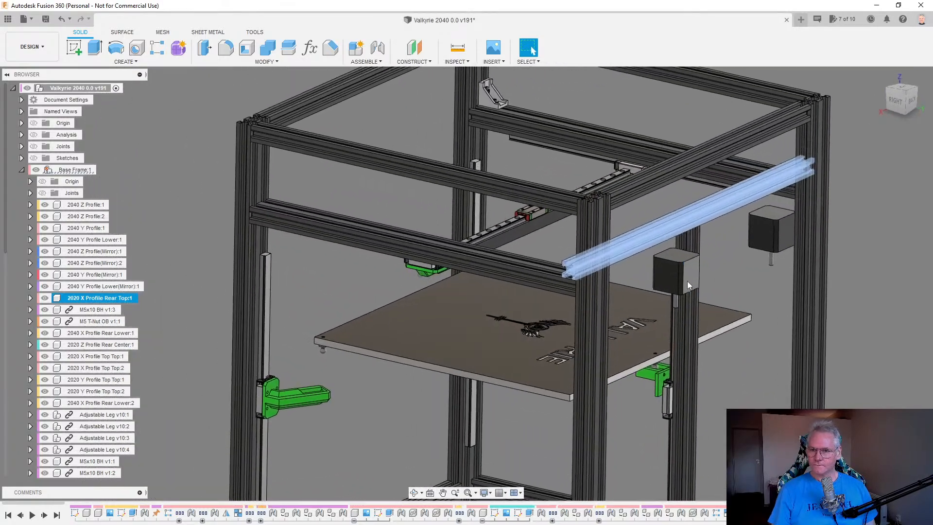
{"action": "left_click", "coordinate": [687, 281]}
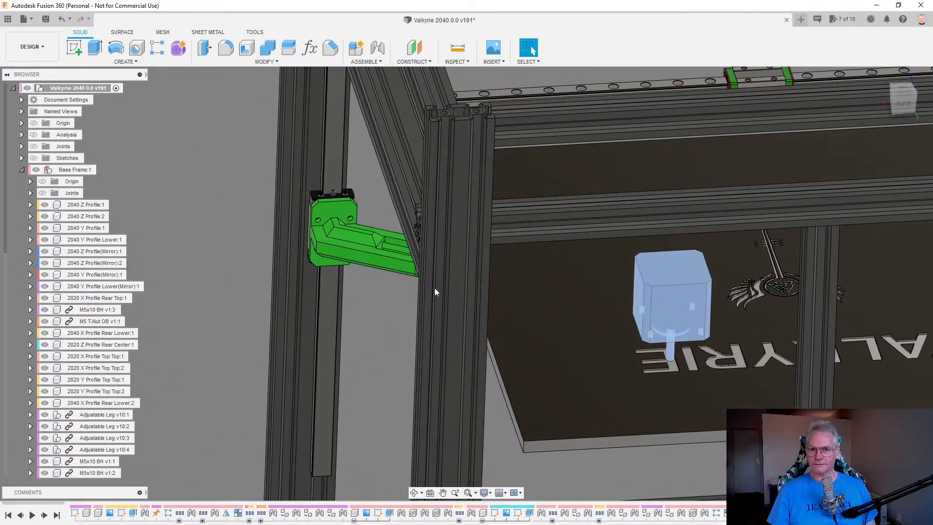
{"action": "left_click", "coordinate": [434, 288]}
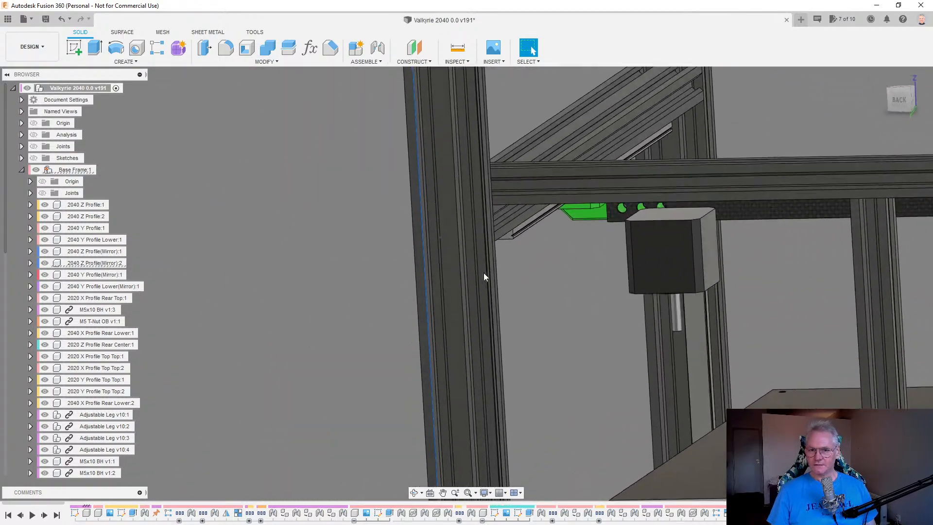
{"action": "left_click", "coordinate": [574, 291]}
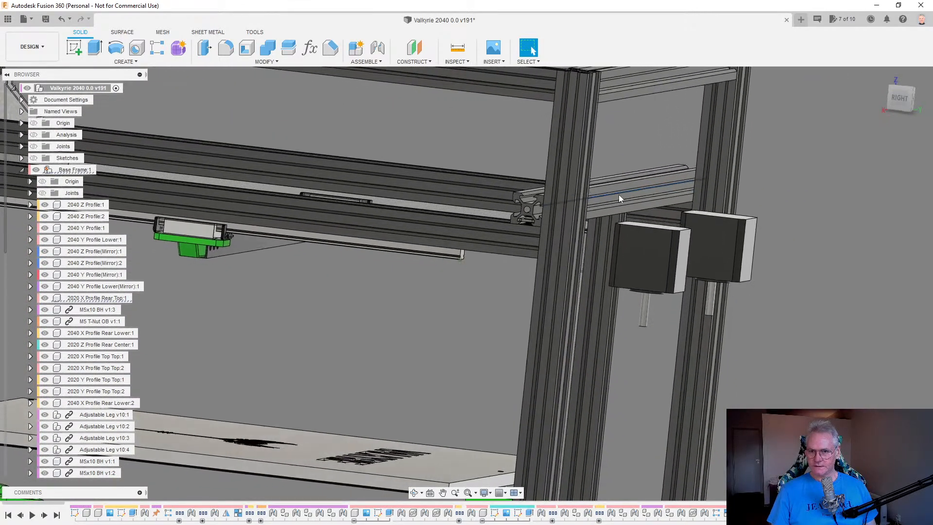
{"action": "left_click", "coordinate": [619, 192]}
{"action": "left_click", "coordinate": [721, 240]}
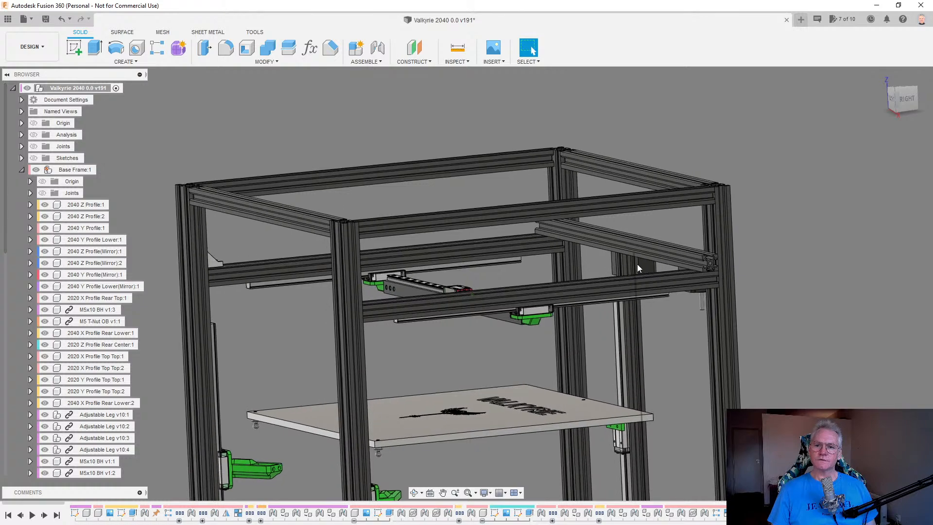
{"action": "left_click", "coordinate": [672, 252]}
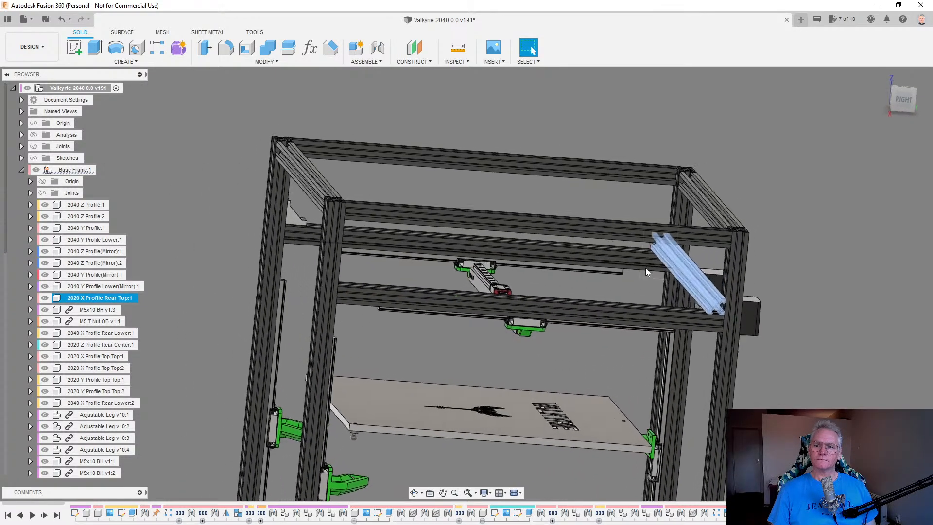
Examine the front corner bracket and both upper 2040 Y profiles in relation to the rear X profile.
{"action": "middle_click_drag", "start_coordinate": [237, 257], "coordinate": [742, 335], "text": "shift"}
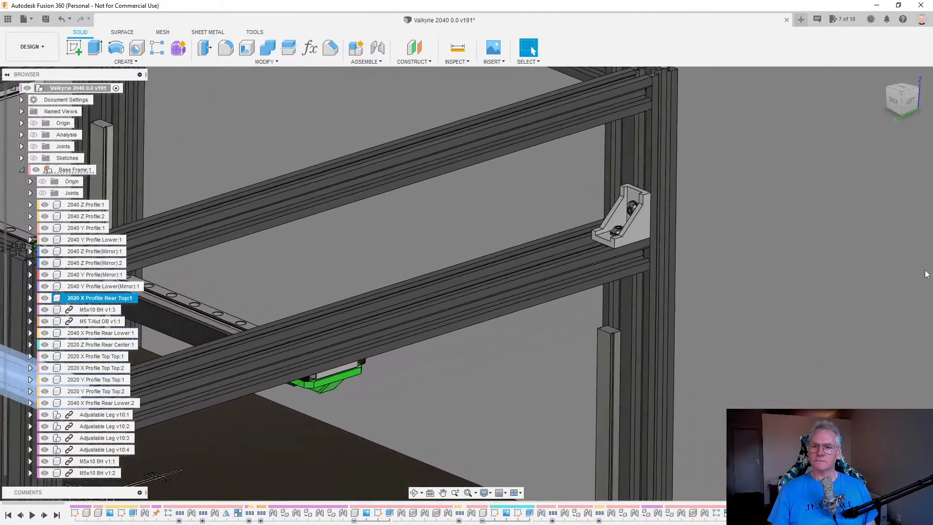
{"action": "left_click", "coordinate": [851, 290]}
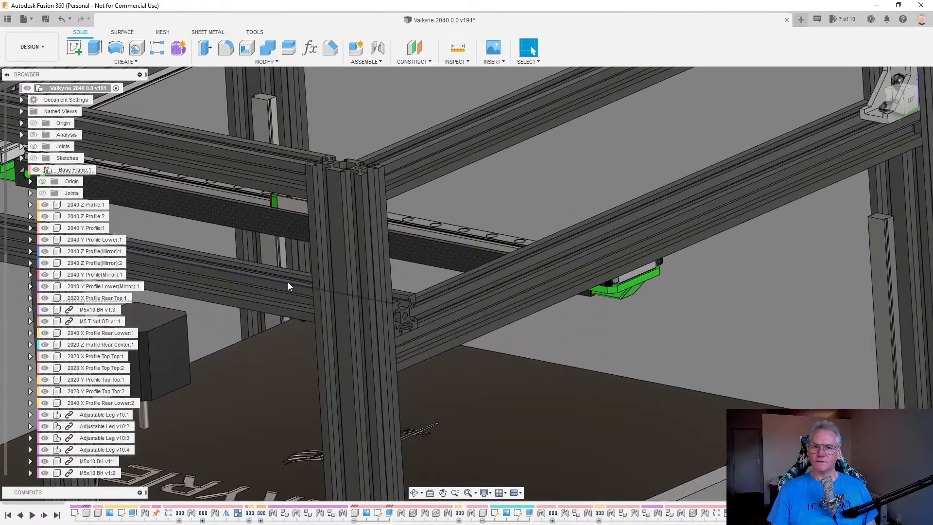
{"action": "left_click", "coordinate": [288, 282]}
{"action": "left_click", "coordinate": [722, 218]}
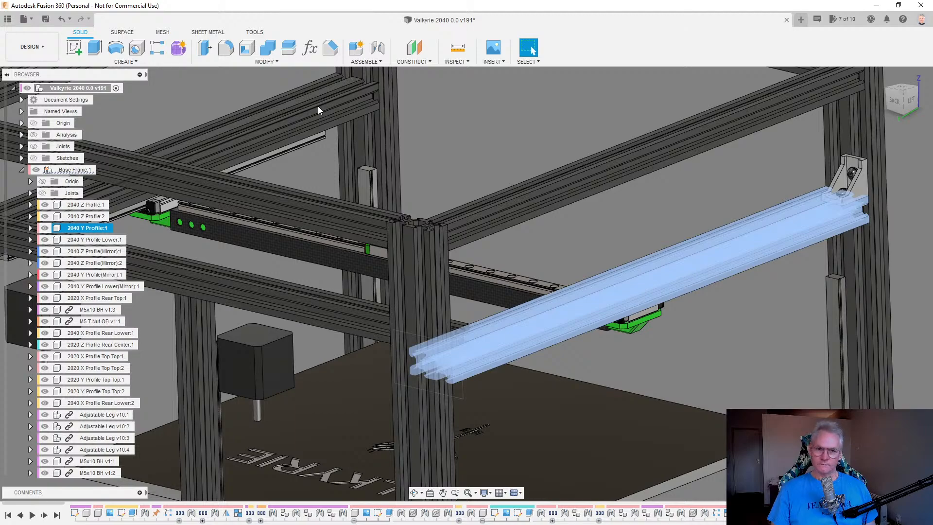
{"action": "left_click", "coordinate": [319, 109]}
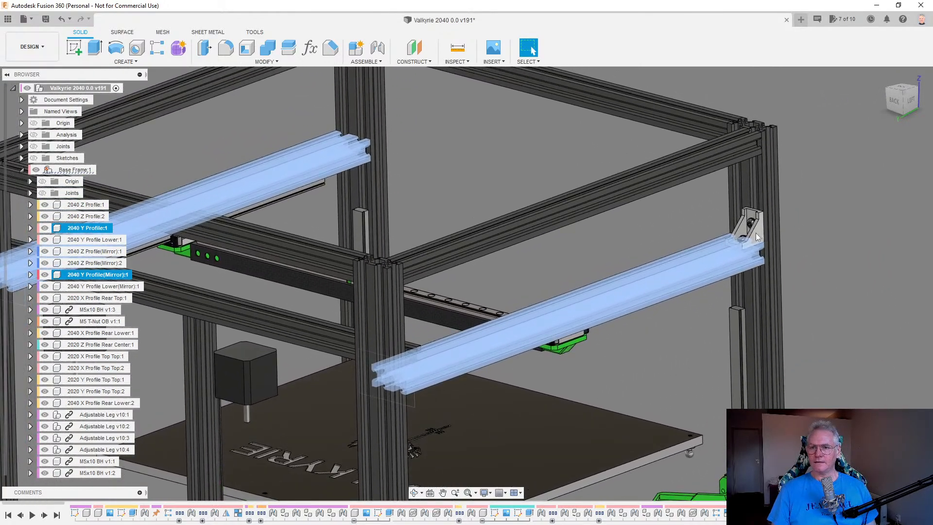
{"action": "left_click", "coordinate": [756, 236]}
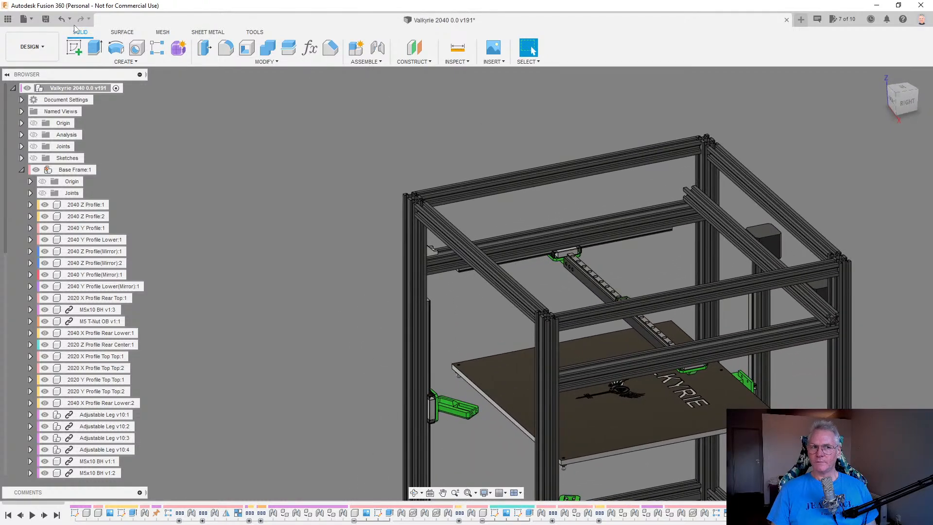
Undo the deletion of 2020 X Profile Rear Top:2, and inspect that profile from the front and back.
{"action": "left_click", "coordinate": [70, 20]}
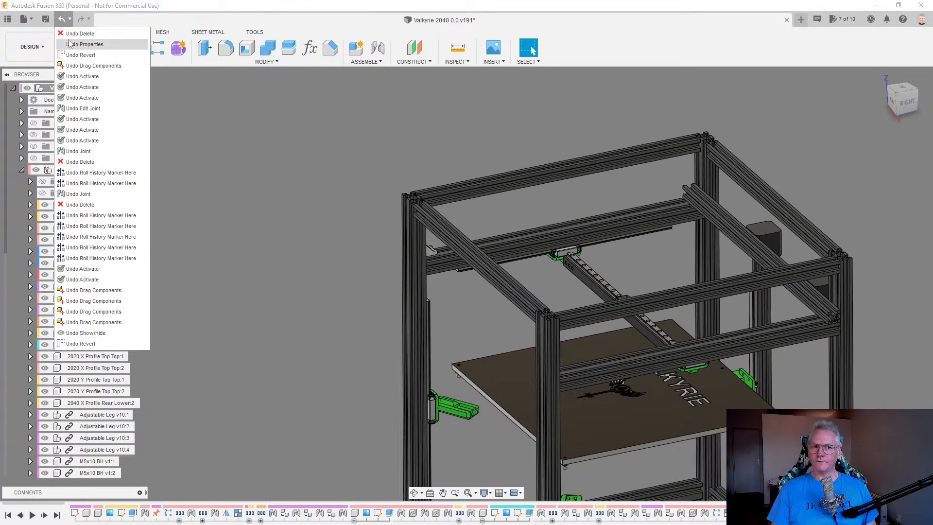
{"action": "left_click", "coordinate": [75, 35]}
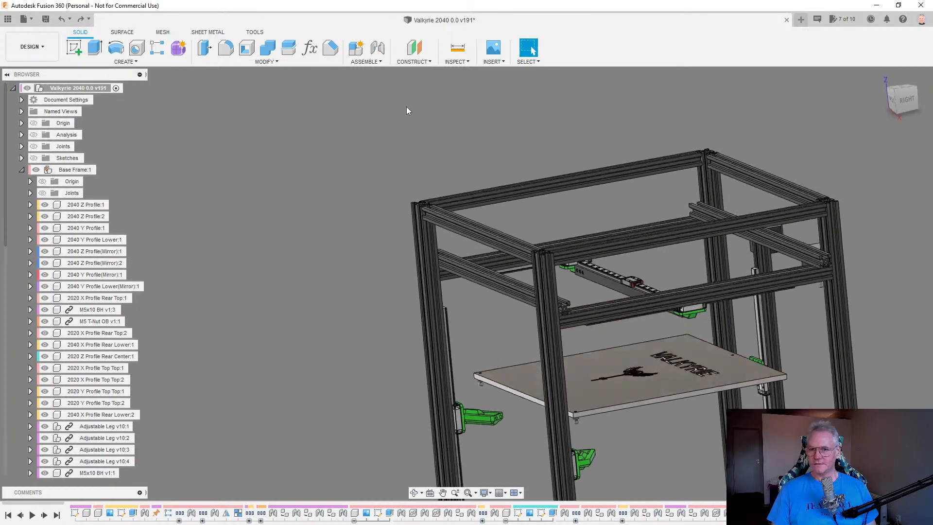
{"action": "left_click", "coordinate": [880, 75]}
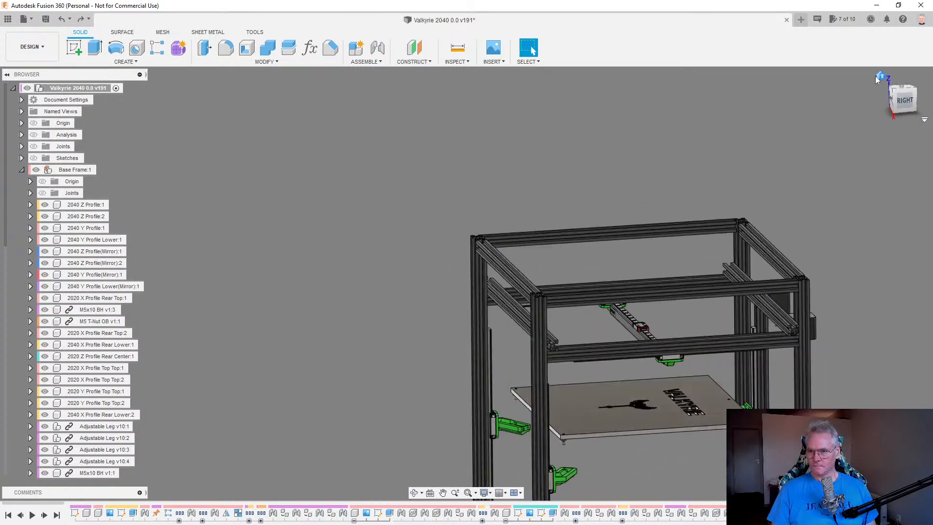
{"action": "scroll", "coordinate": [613, 267], "scroll_direction": "up", "scroll_amount": 8}
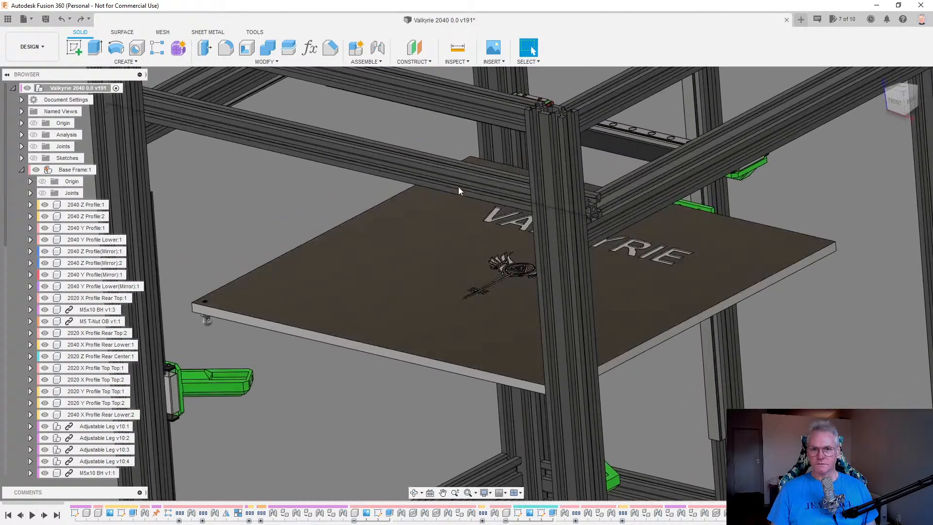
{"action": "left_click", "coordinate": [459, 186]}
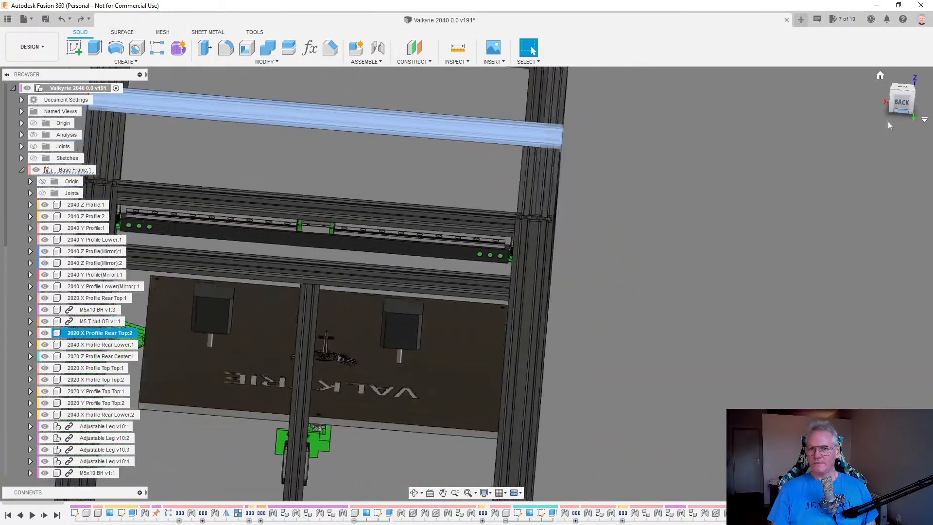
Activate 2020 X Profile Rear Top:2 and set its extrusion distance to FrameSizeX - frameProfile_2.
{"action": "left_click", "coordinate": [760, 195]}
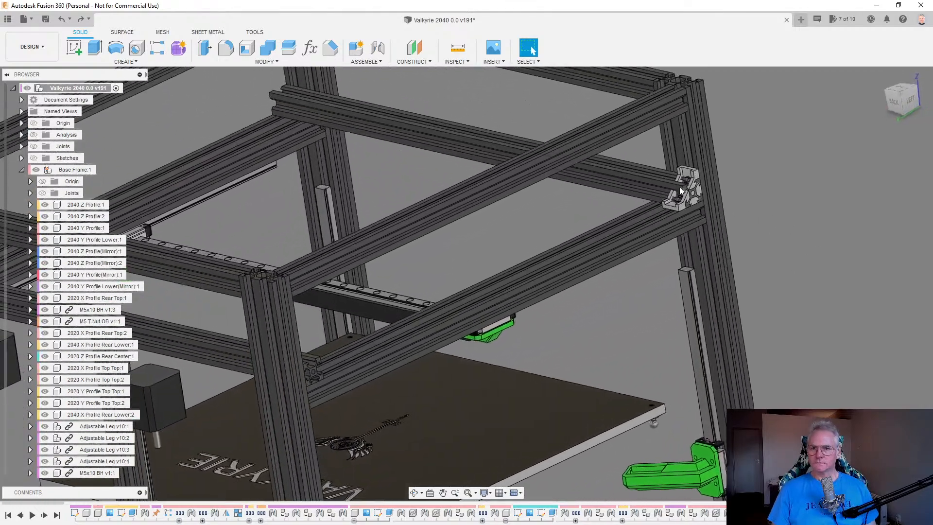
{"action": "left_click", "coordinate": [662, 182]}
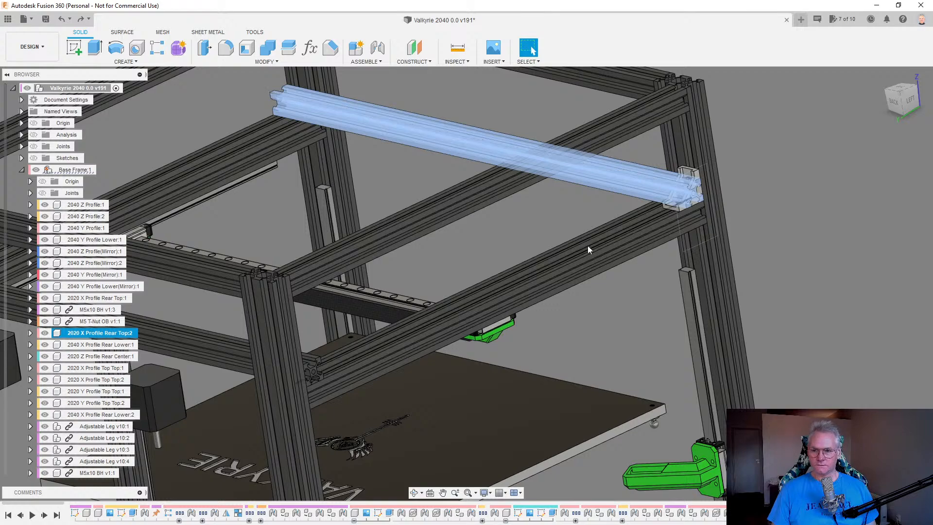
{"action": "left_click", "coordinate": [138, 333]}
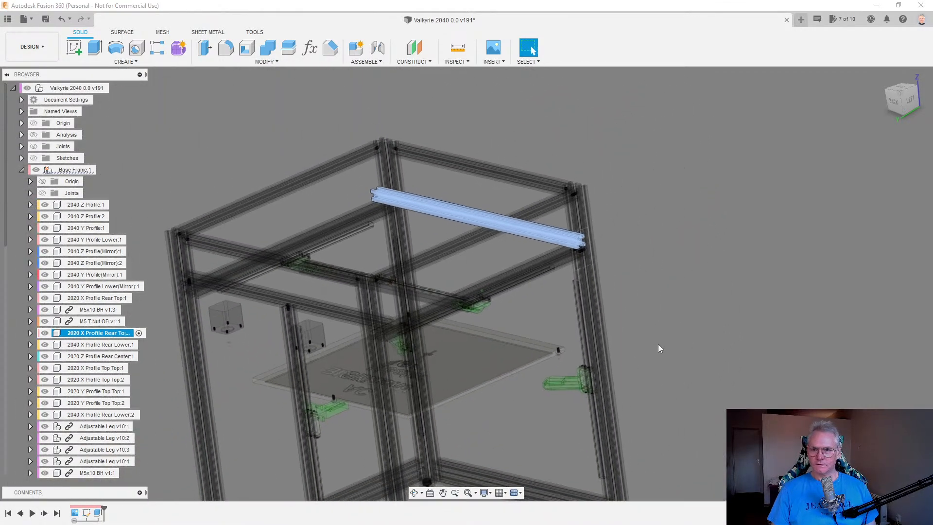
{"action": "left_click", "coordinate": [658, 344]}
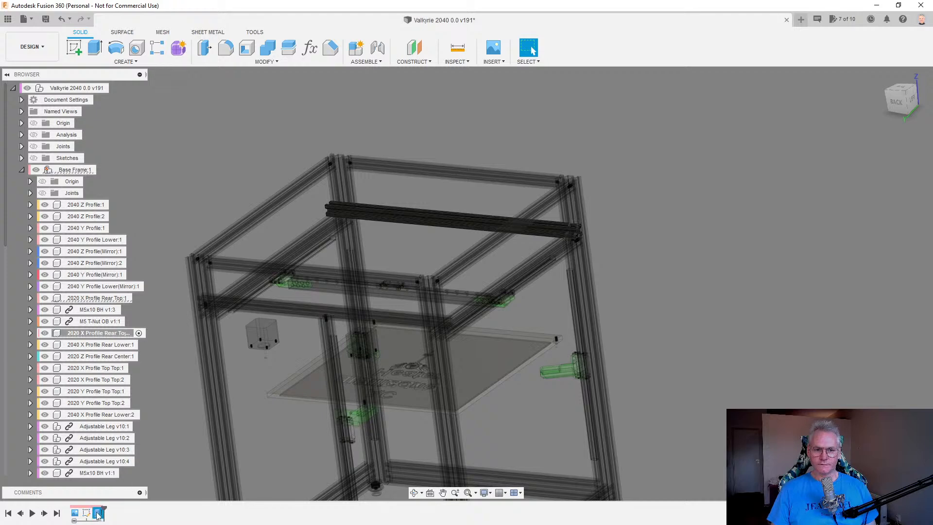
{"action": "double_click", "coordinate": [98, 514]}
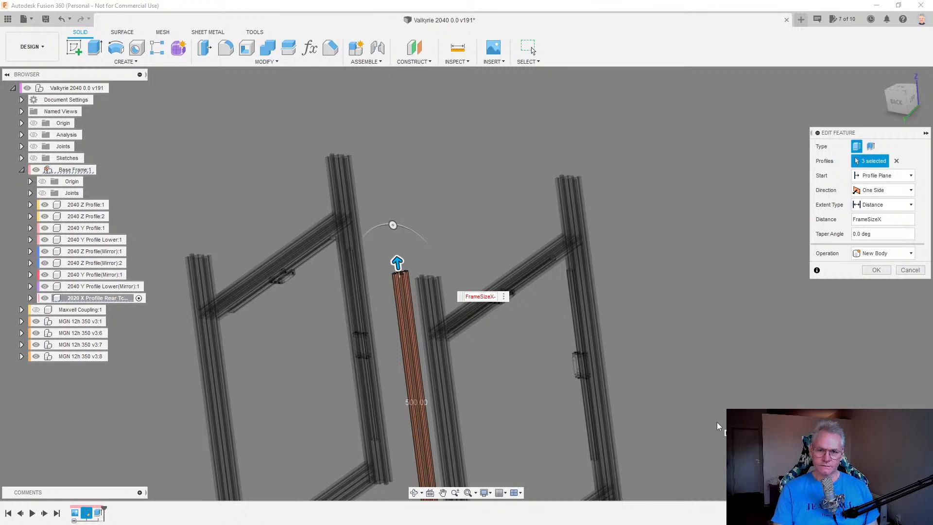
{"action": "type", "text": "-pro"}
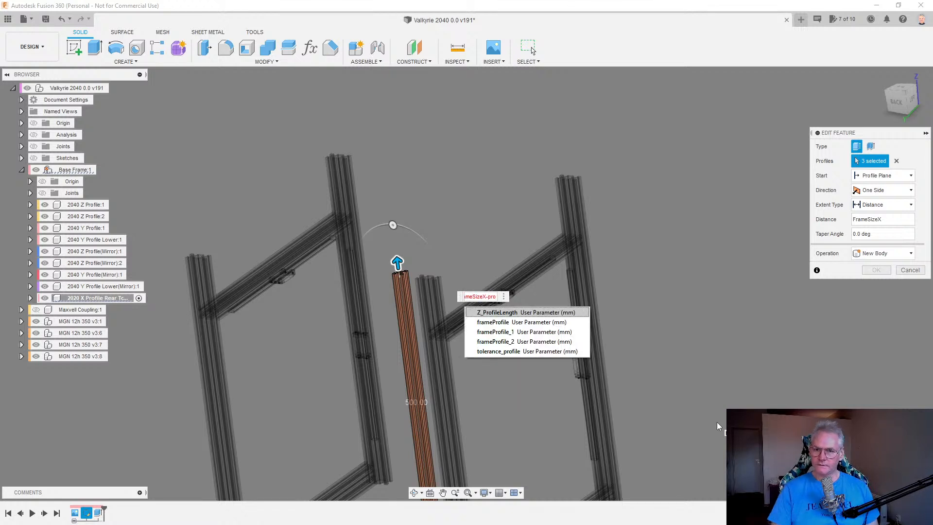
{"action": "key", "text": "Return"}
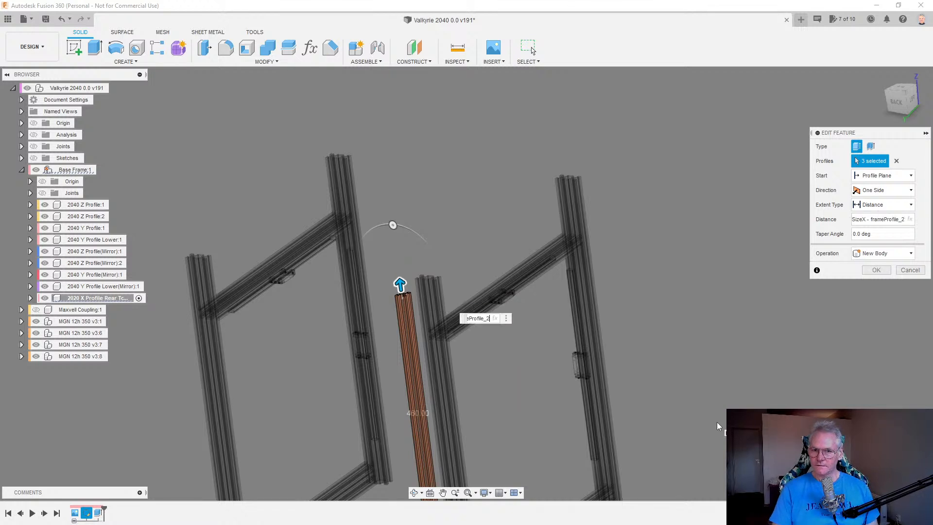
{"action": "left_click", "coordinate": [876, 270]}
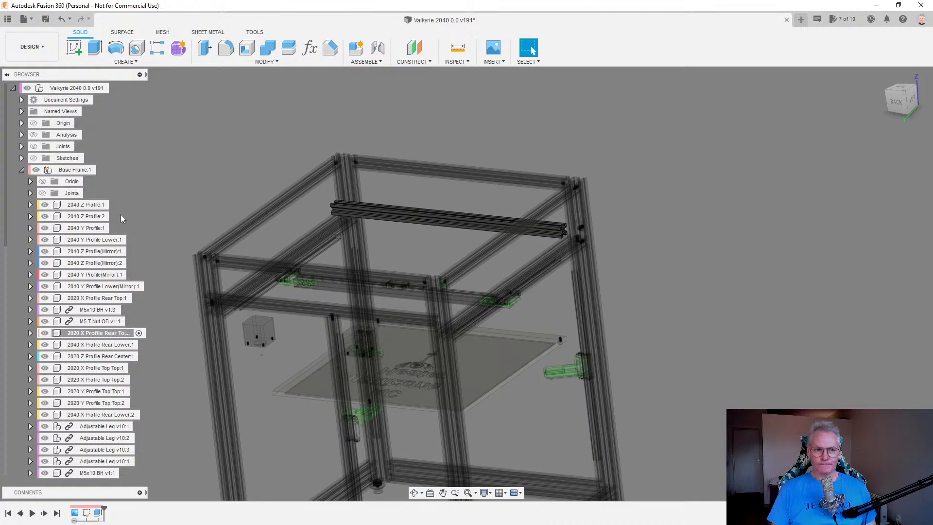
Reactivate the whole assembly and examine how the ends of 2020 X Profile Rear Top:2 meet the frame.
{"action": "left_click", "coordinate": [98, 171]}
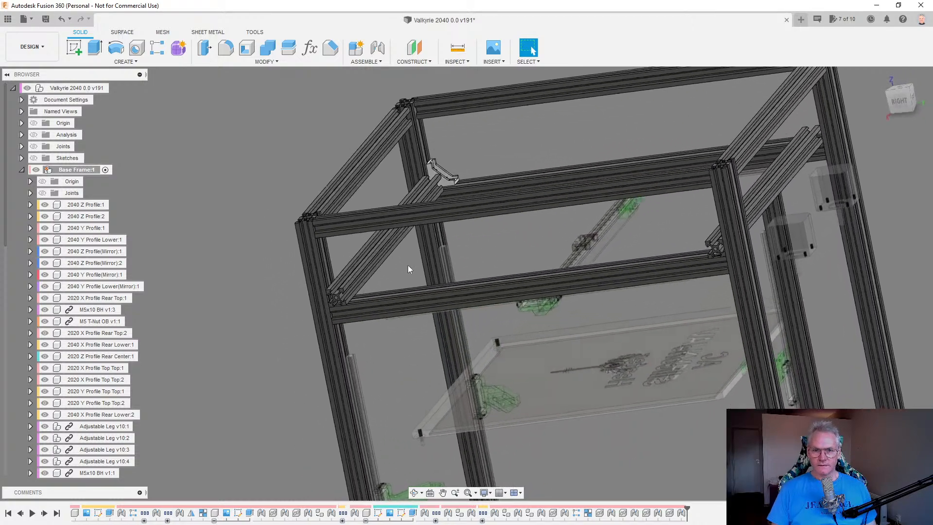
{"action": "left_click", "coordinate": [355, 246]}
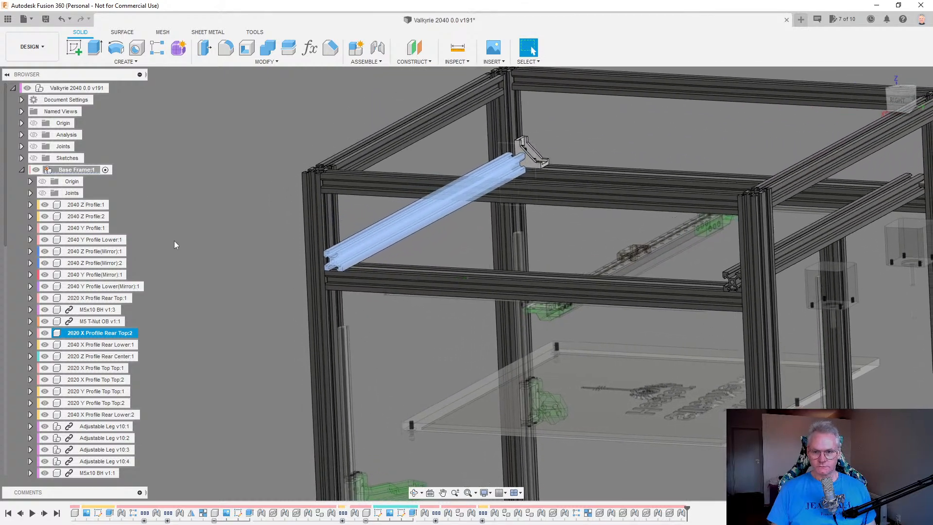
{"action": "left_click", "coordinate": [115, 89]}
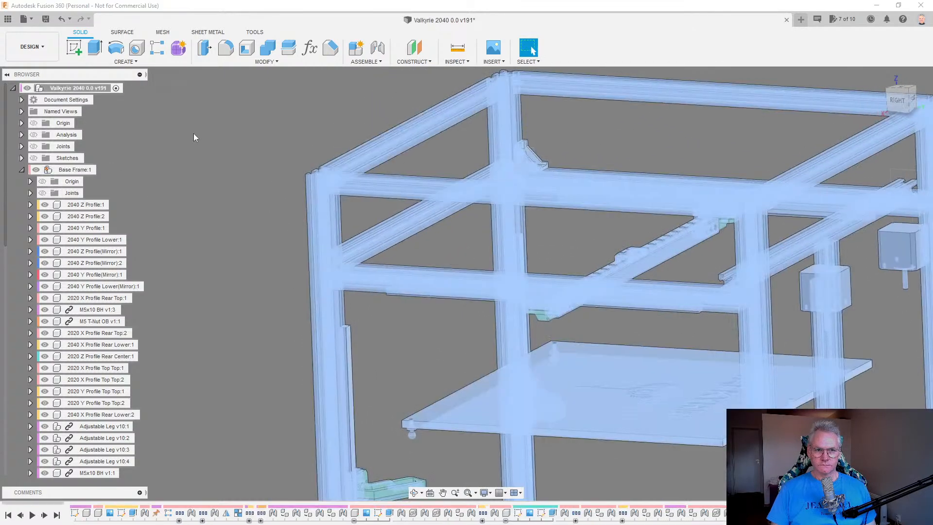
{"action": "left_click", "coordinate": [363, 231]}
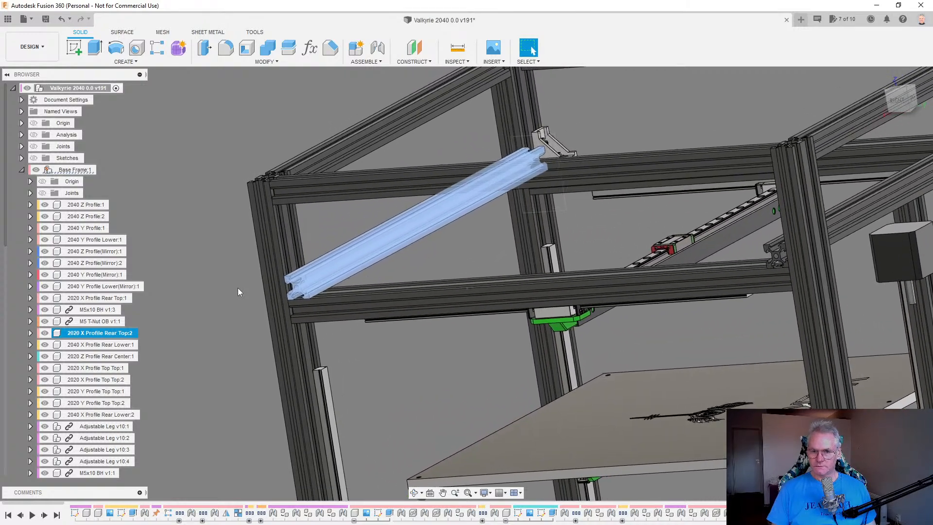
{"action": "left_click", "coordinate": [238, 291]}
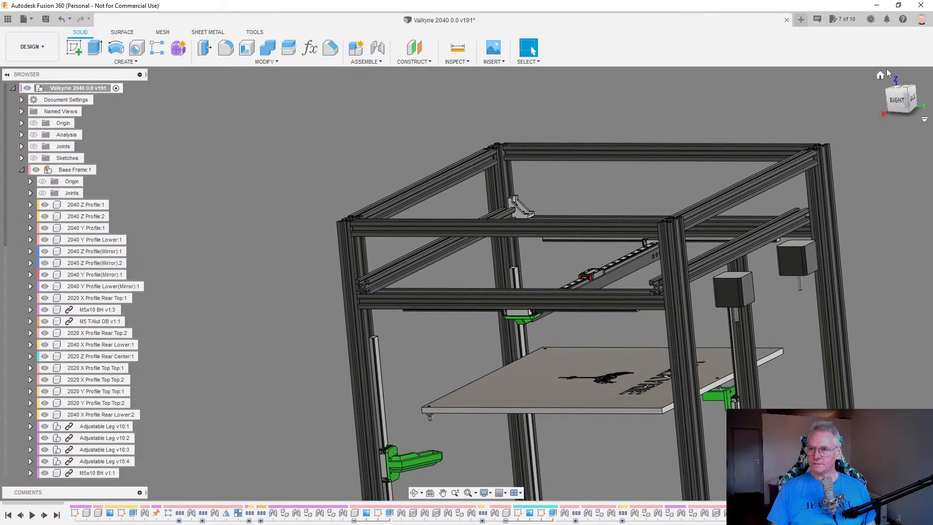
Locate 2020 X Profile Rear Top:2 in the full assembly's timeline, with the frame viewed from the front right.
{"action": "left_click", "coordinate": [882, 74]}
{"action": "scroll", "coordinate": [499, 218], "scroll_direction": "up", "scroll_amount": 5}
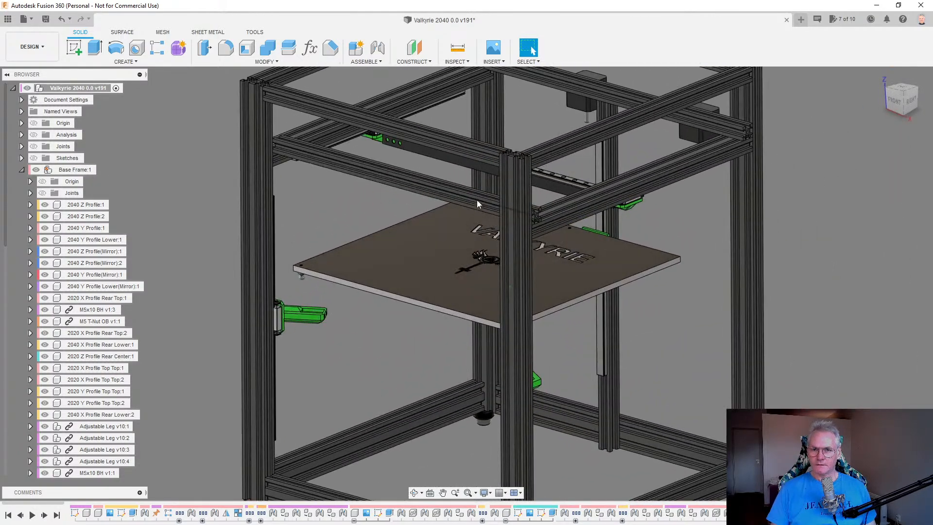
{"action": "left_click", "coordinate": [477, 200]}
{"action": "right_click", "coordinate": [477, 202]}
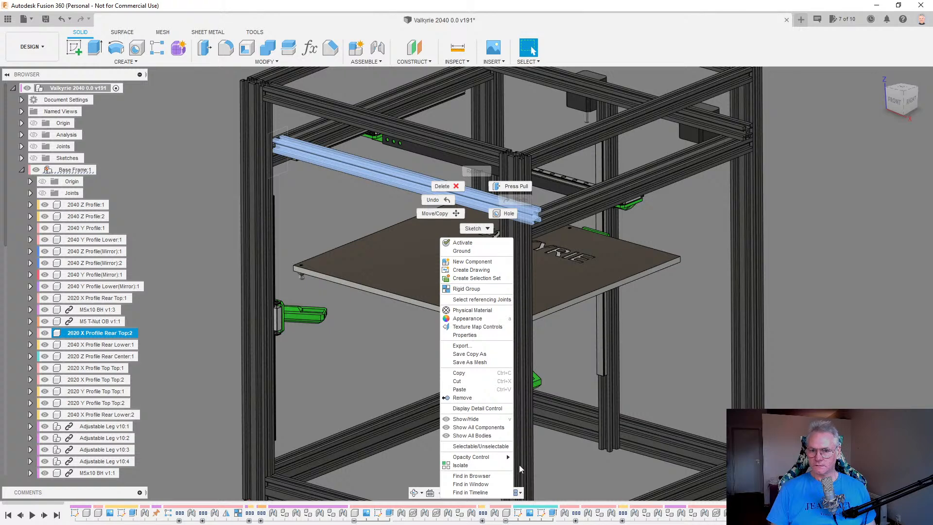
{"action": "left_click", "coordinate": [496, 494]}
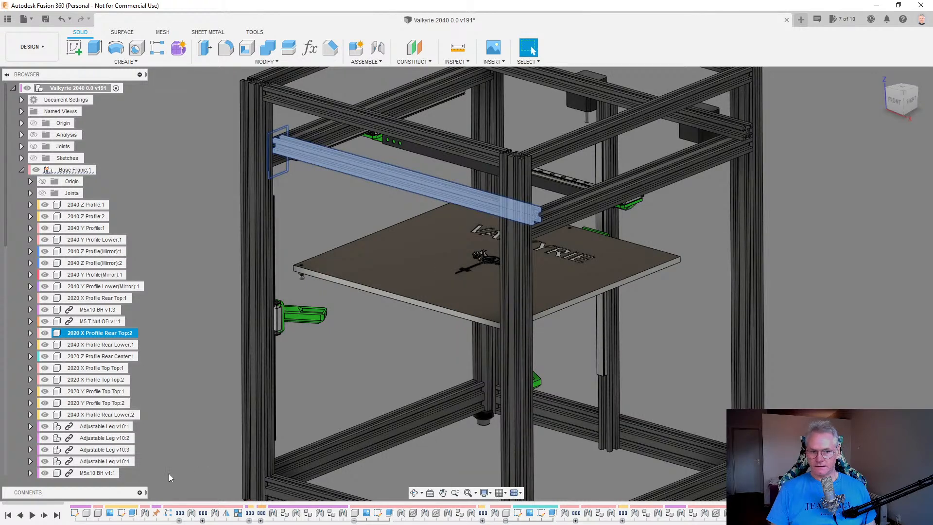
{"action": "left_click_drag", "start_coordinate": [54, 503], "coordinate": [276, 504]}
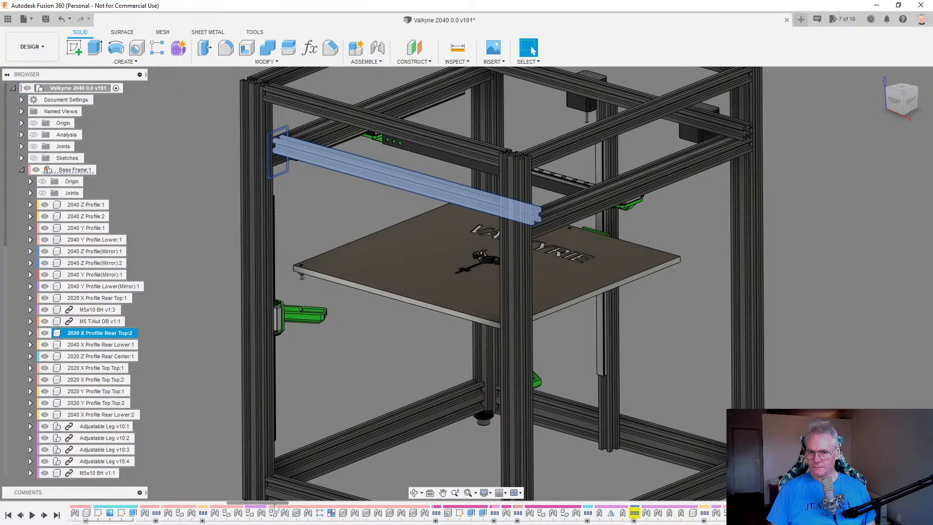
{"action": "middle_click_drag", "start_coordinate": [616, 263], "coordinate": [615, 257], "text": "shift"}
{"action": "key", "text": "Escape"}
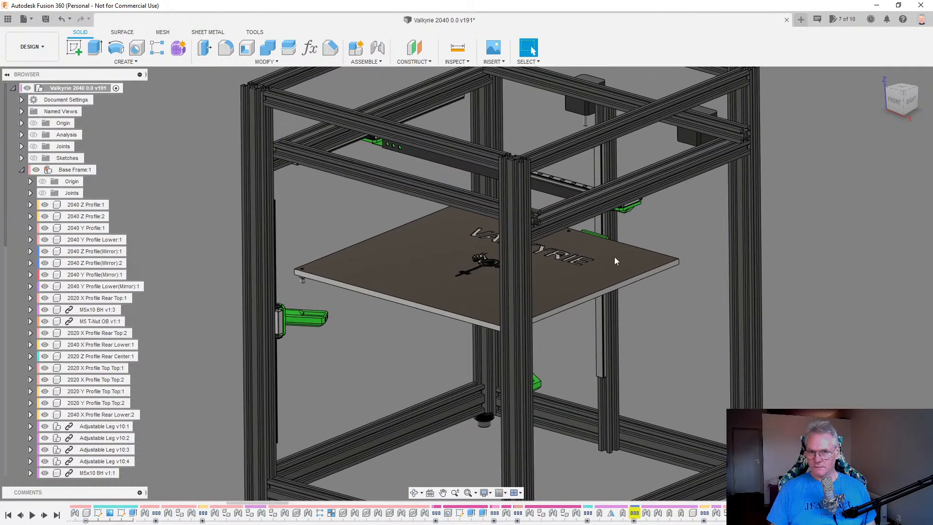
{"action": "scroll", "coordinate": [436, 192], "scroll_direction": "down", "scroll_amount": 2}
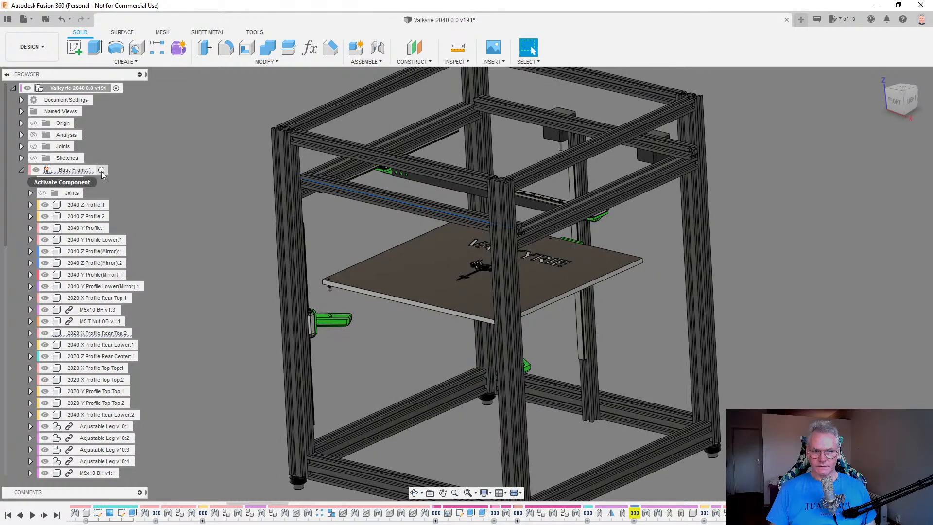
Activate Base Frame and roll its timeline back to just after the joint that positions 2020 X Profile Rear Top:2.
{"action": "left_click", "coordinate": [105, 170]}
{"action": "scroll", "coordinate": [764, 177], "scroll_direction": "down", "scroll_amount": 2}
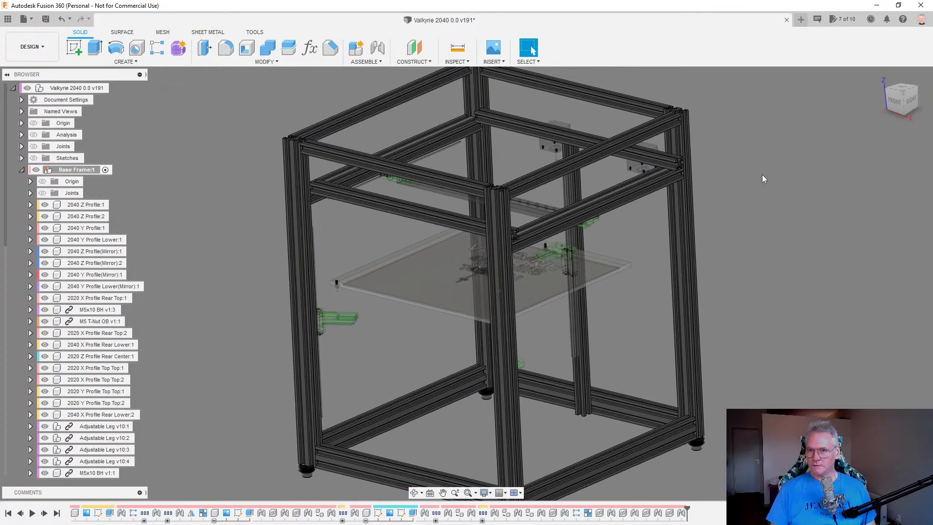
{"action": "left_click", "coordinate": [465, 223]}
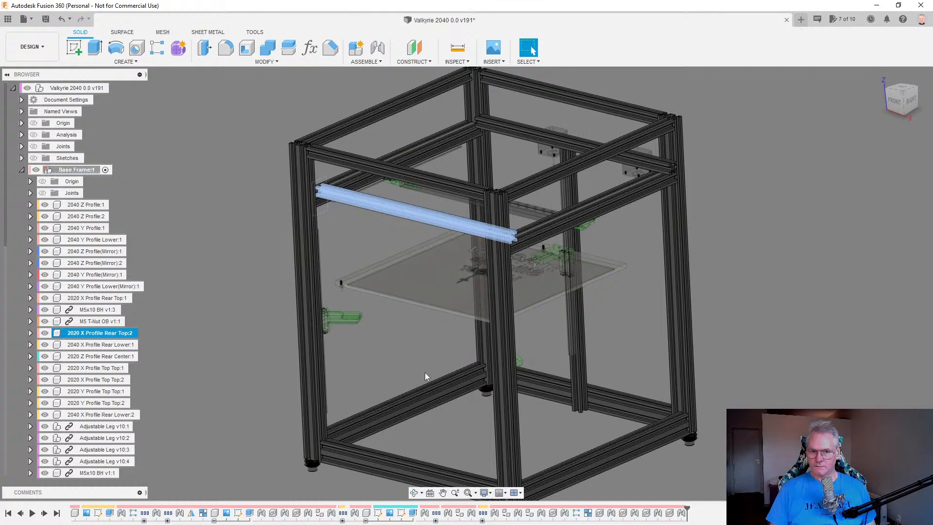
{"action": "left_click", "coordinate": [380, 210]}
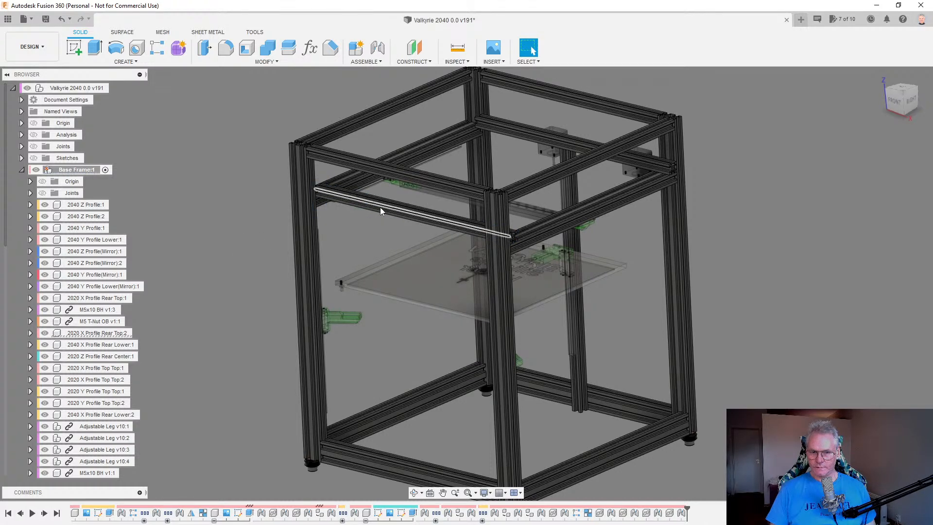
{"action": "right_click", "coordinate": [332, 513]}
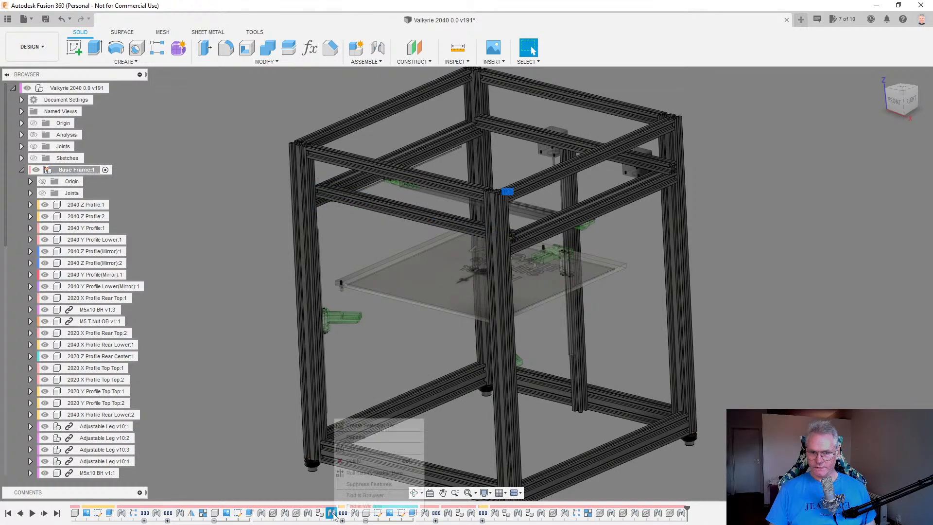
{"action": "left_click", "coordinate": [352, 476]}
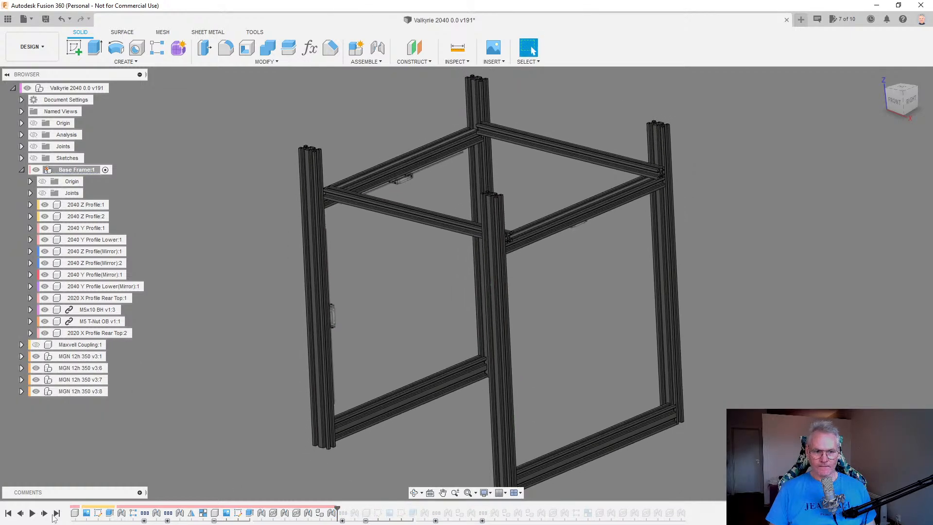
{"action": "left_click", "coordinate": [17, 514]}
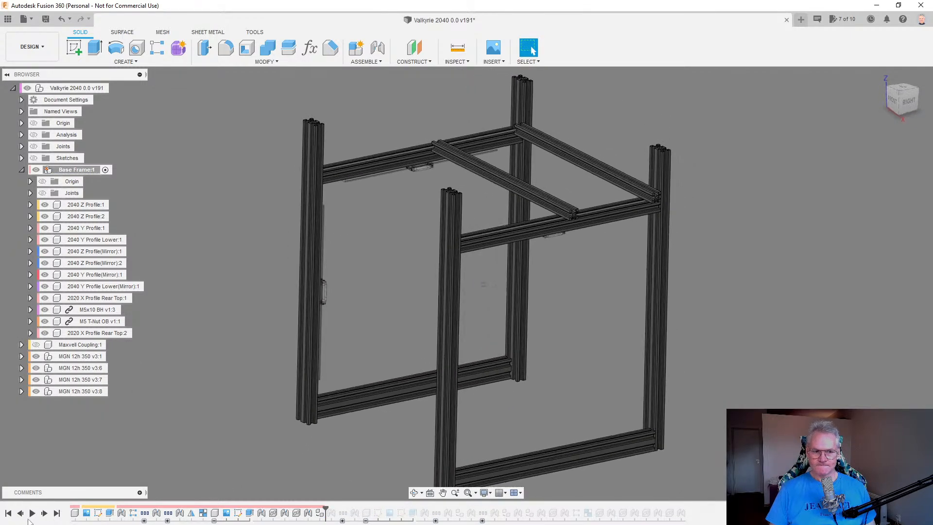
{"action": "left_click", "coordinate": [42, 515]}
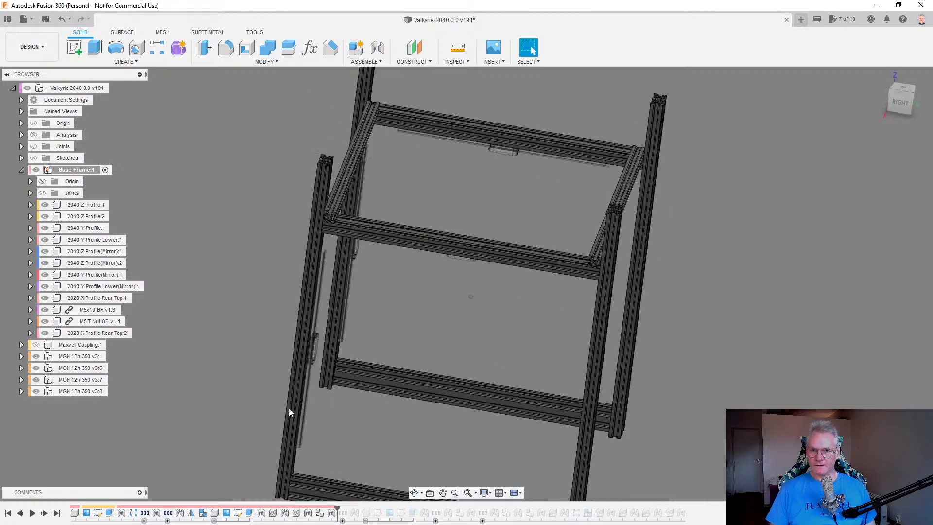
Set the joint's Offset Y to -frameProfile_1, restore the timeline to its end and reactivate the whole assembly.
{"action": "double_click", "coordinate": [331, 513]}
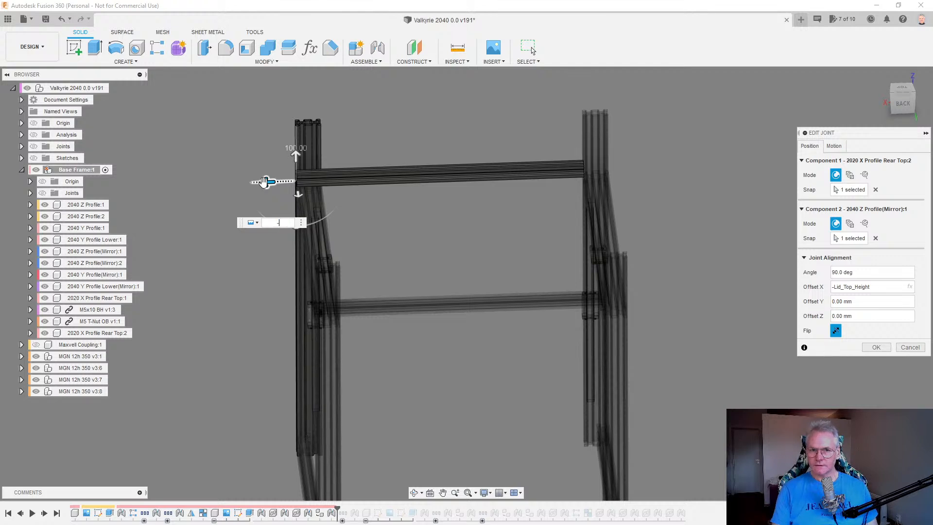
{"action": "type", "text": "-frameProfile_1"}
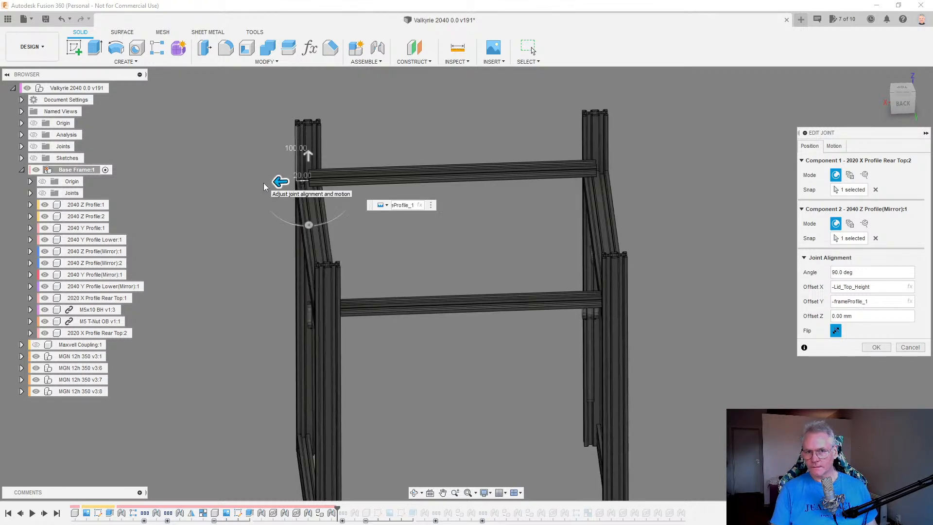
{"action": "key", "text": "Return"}
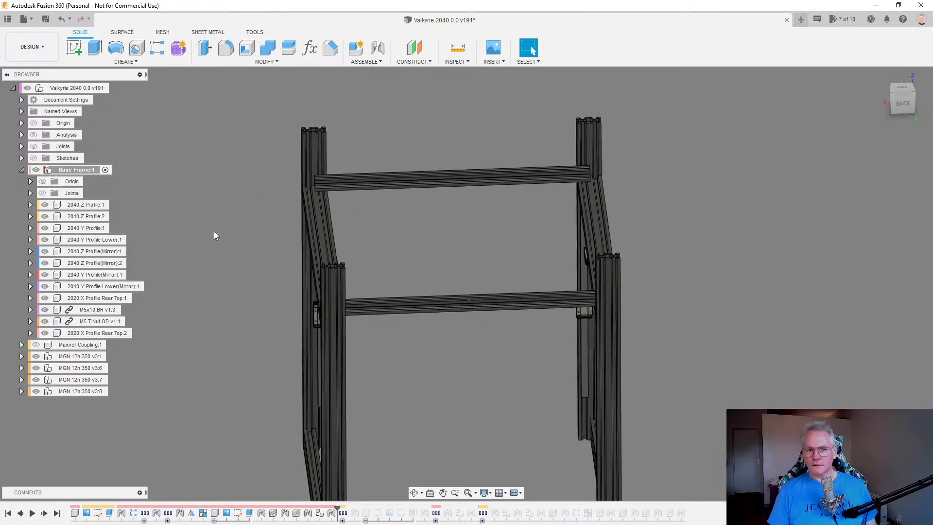
{"action": "left_click", "coordinate": [56, 513]}
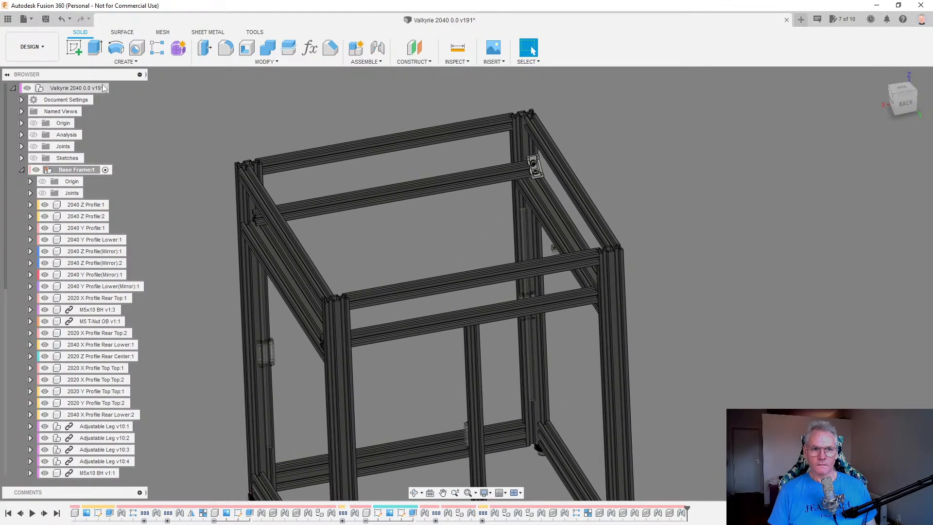
{"action": "left_click", "coordinate": [116, 88]}
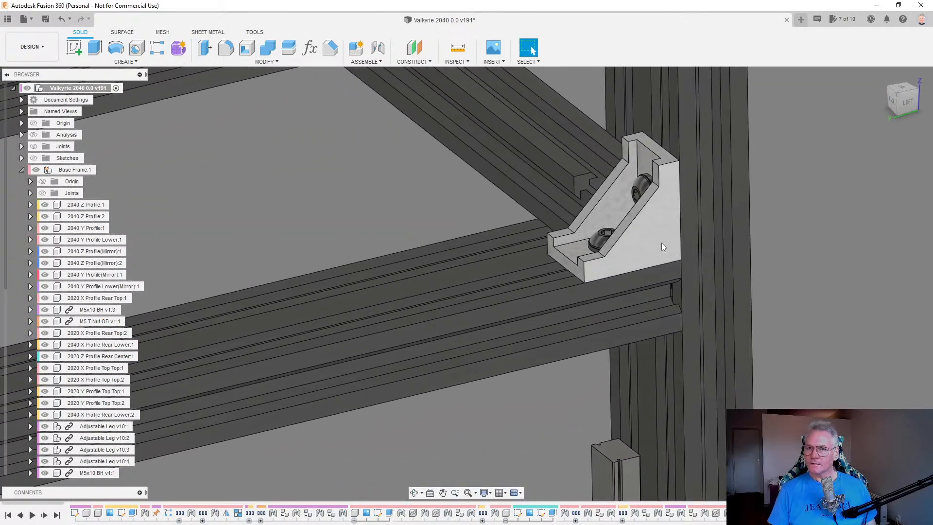
Examine the corner bracket and 2020 Y Profile Top Top:1 in relation to the repositioned X profile.
{"action": "left_click", "coordinate": [660, 244]}
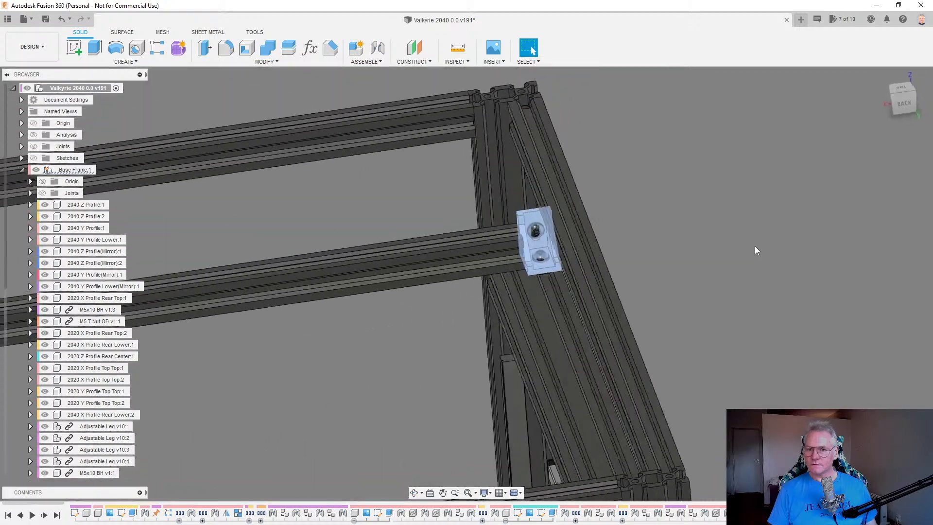
{"action": "middle_click_drag", "start_coordinate": [755, 250], "coordinate": [623, 266], "text": "shift"}
{"action": "left_click", "coordinate": [485, 262]}
{"action": "left_click", "coordinate": [499, 186]}
{"action": "scroll", "coordinate": [623, 267], "scroll_direction": "down", "scroll_amount": 2}
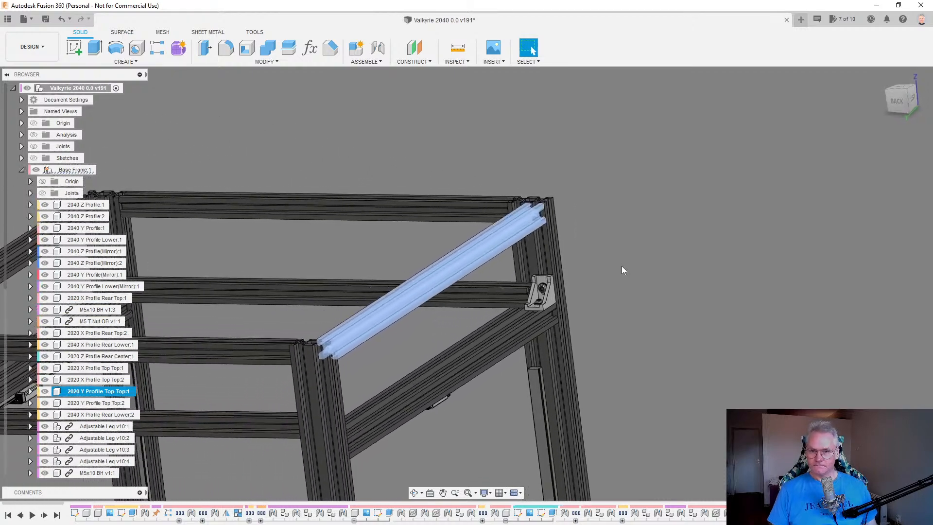
{"action": "left_click", "coordinate": [626, 261]}
{"action": "middle_click_drag", "start_coordinate": [626, 261], "coordinate": [556, 251], "text": "shift"}
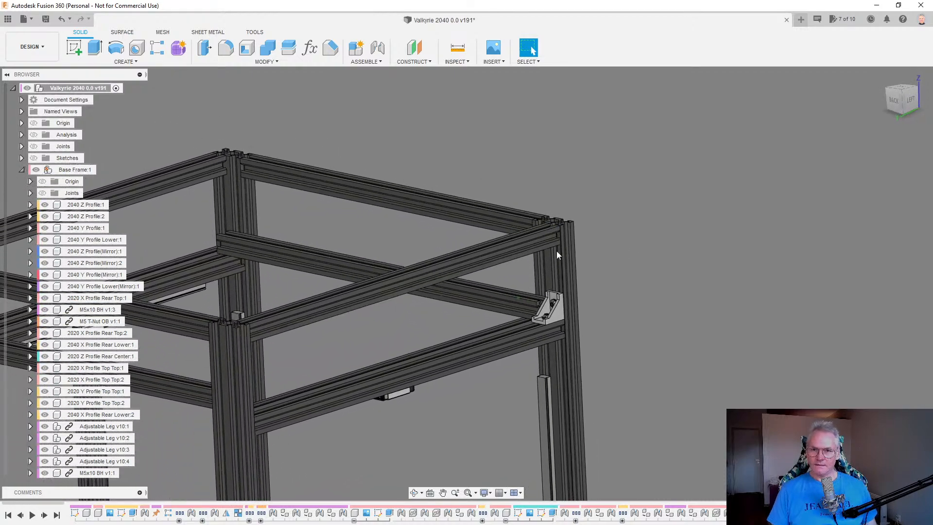
{"action": "left_click", "coordinate": [521, 250]}
{"action": "scroll", "coordinate": [521, 250], "scroll_direction": "down", "scroll_amount": 3}
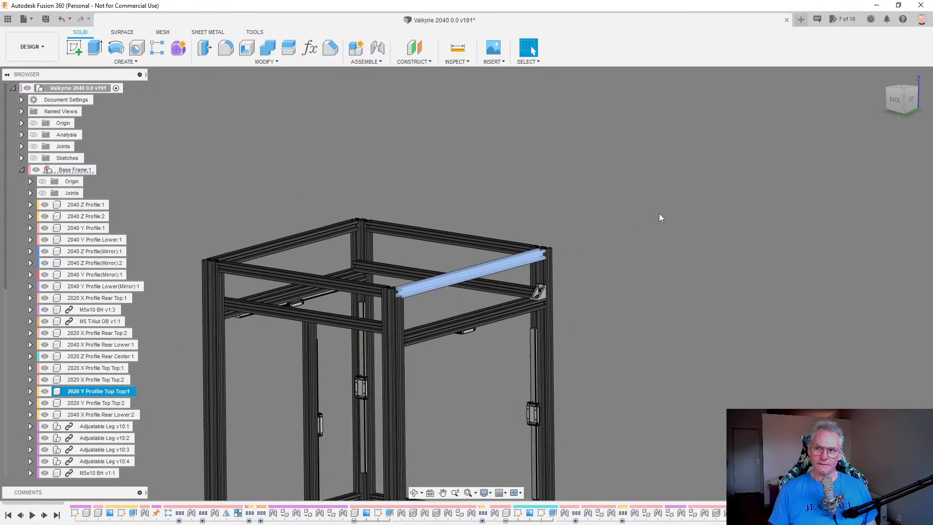
Find the vertical linear rail and its carriage in the timeline, starting from the frame's right-side view.
{"action": "left_click", "coordinate": [660, 217]}
{"action": "left_click", "coordinate": [880, 76]}
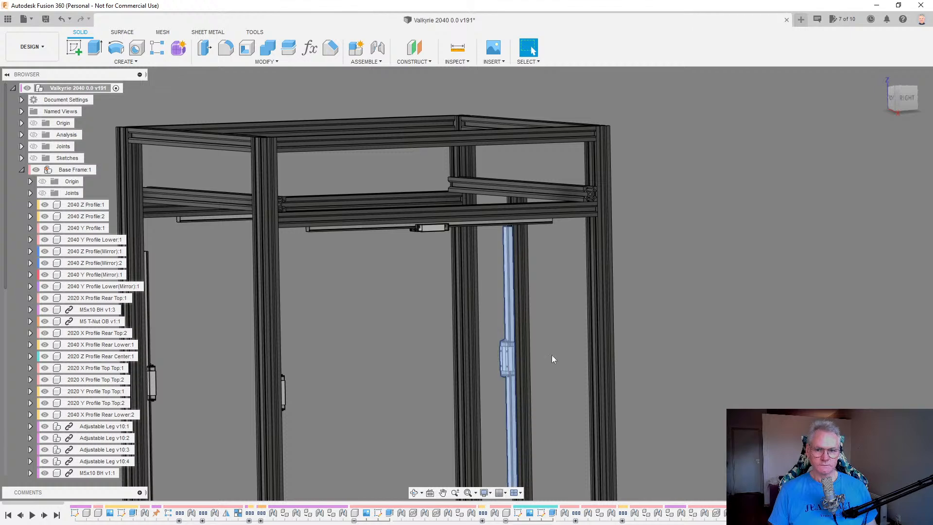
{"action": "right_click", "coordinate": [722, 299]}
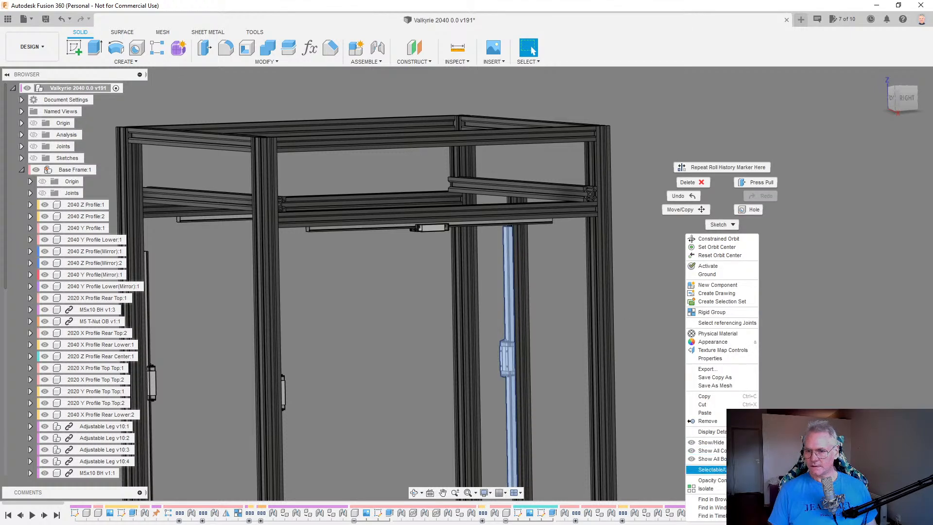
{"action": "left_click", "coordinate": [736, 516]}
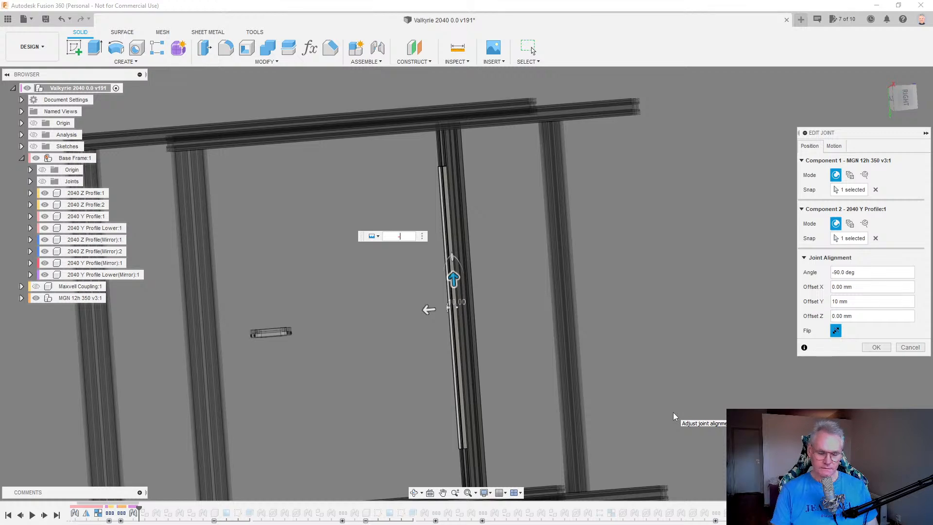
Set Offset X of the joint between MGN 12h 350 v3:1 and 2040 Y Profile:1 to -frameProfile_1, and restore the timeline to its end.
{"action": "type", "text": "p"}
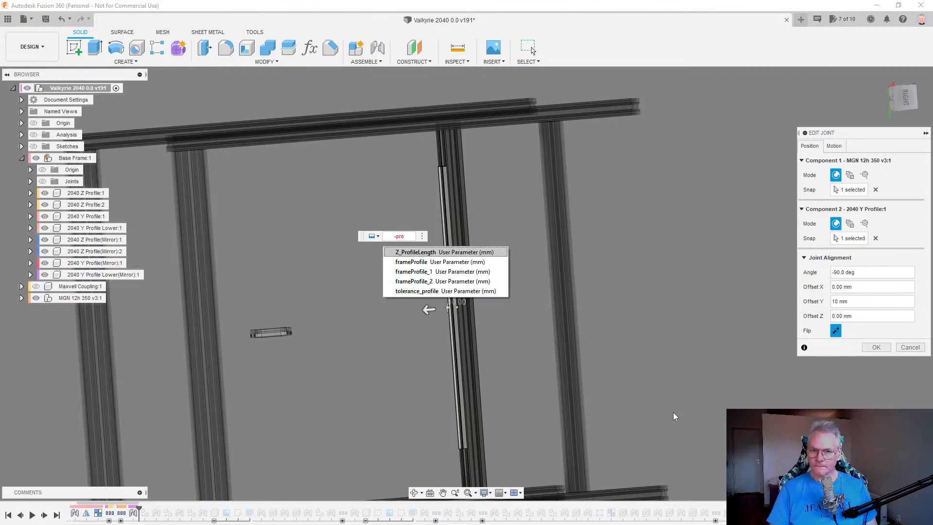
{"action": "type", "text": "ro"}
{"action": "key", "text": "Return"}
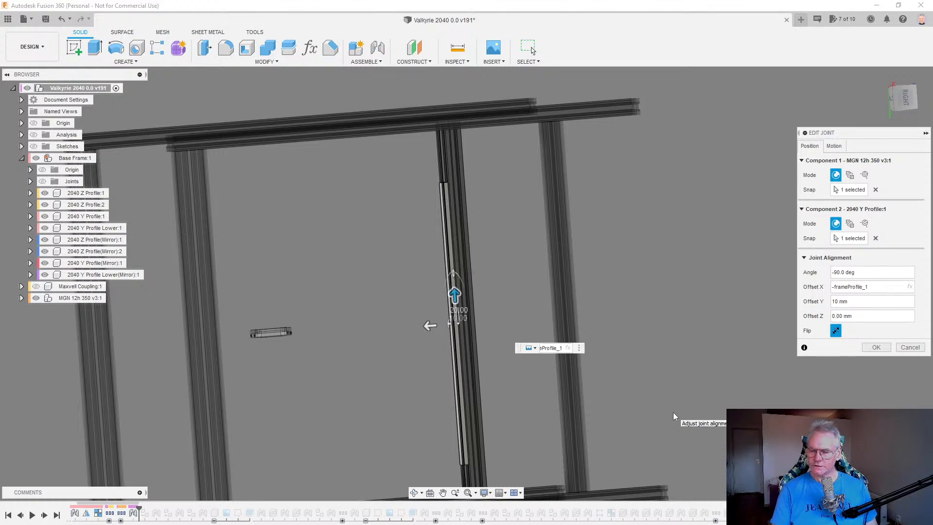
{"action": "key", "text": "Return"}
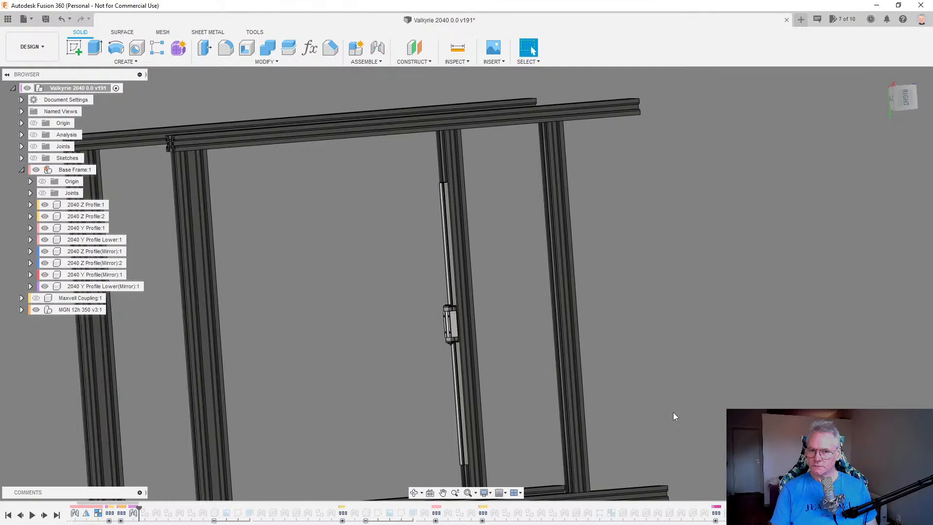
{"action": "scroll", "coordinate": [467, 283], "scroll_direction": "down", "scroll_amount": 5}
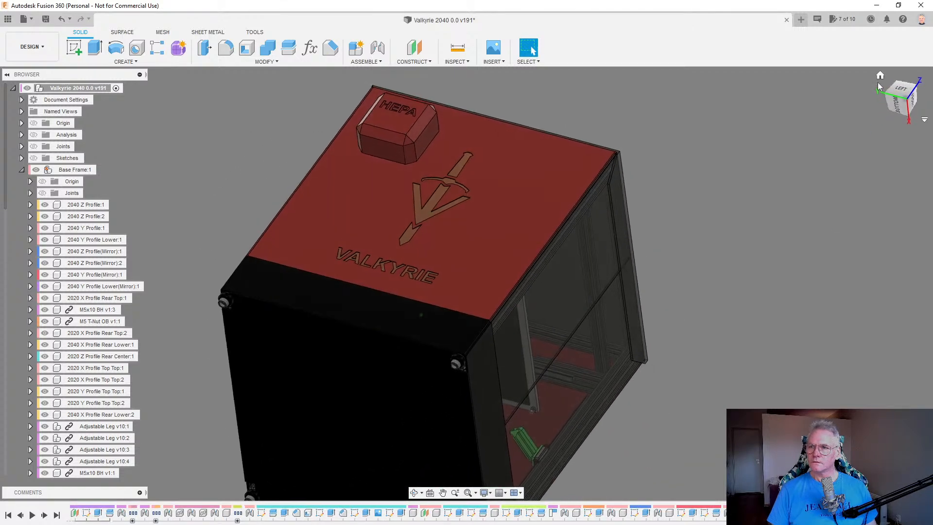
Hide the Enclosure component to examine the bare frame and rails from the home view, and show it again.
{"action": "left_click", "coordinate": [880, 76]}
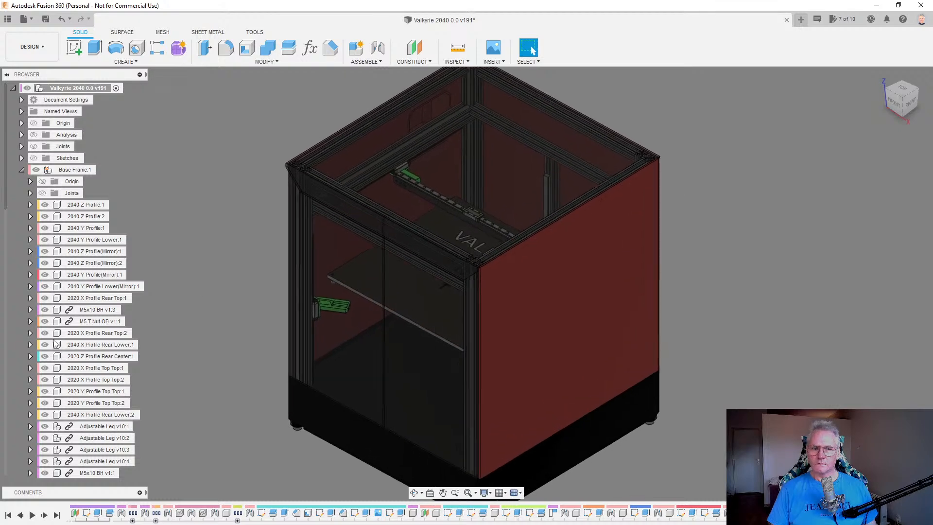
{"action": "scroll", "coordinate": [70, 460], "scroll_direction": "down", "scroll_amount": 2}
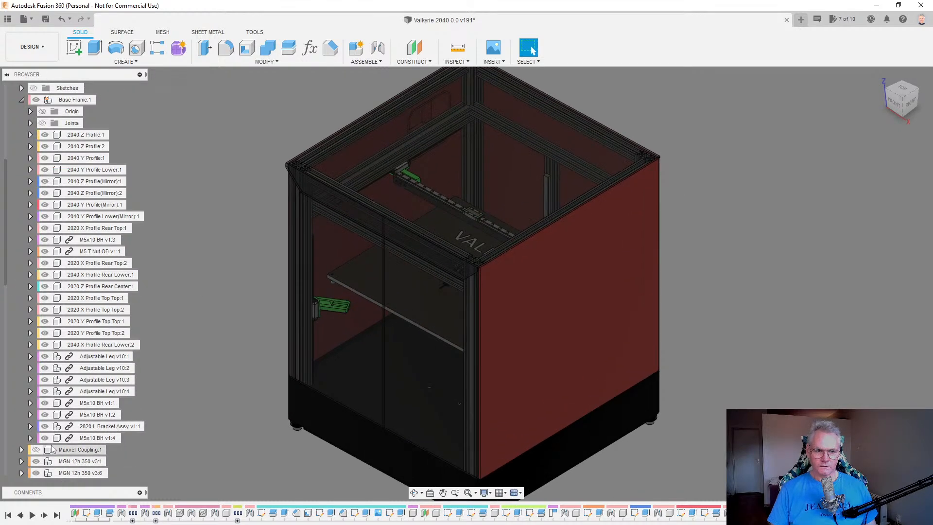
{"action": "scroll", "coordinate": [62, 466], "scroll_direction": "down", "scroll_amount": 2}
{"action": "scroll", "coordinate": [57, 460], "scroll_direction": "down", "scroll_amount": 3}
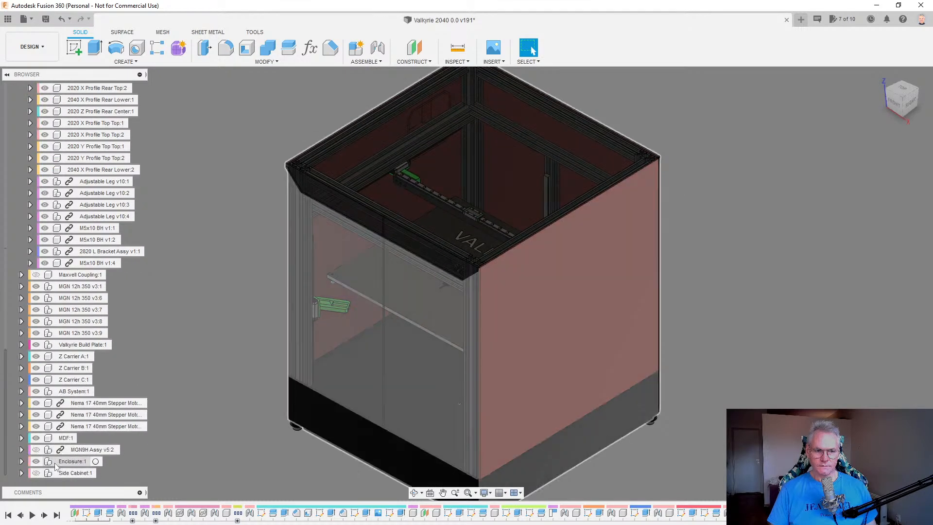
{"action": "left_click", "coordinate": [40, 464]}
{"action": "left_click", "coordinate": [39, 463]}
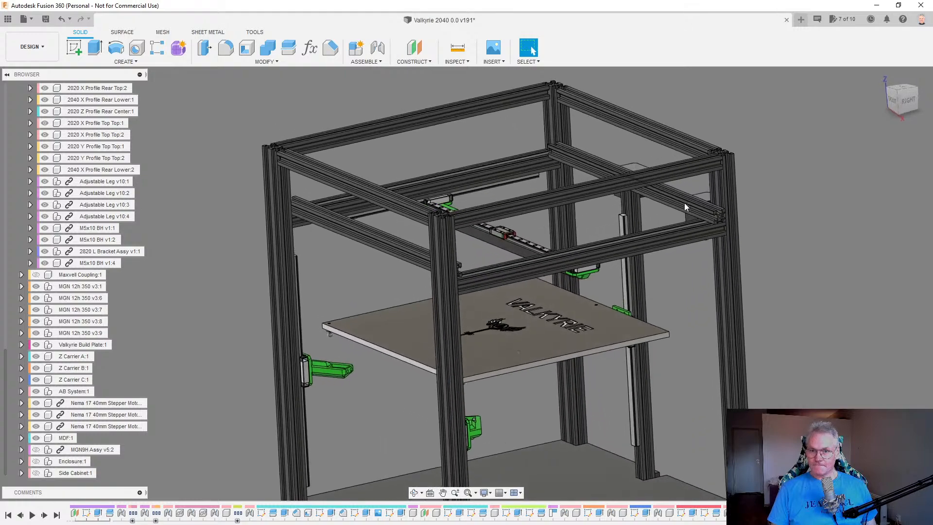
{"action": "left_click", "coordinate": [38, 460]}
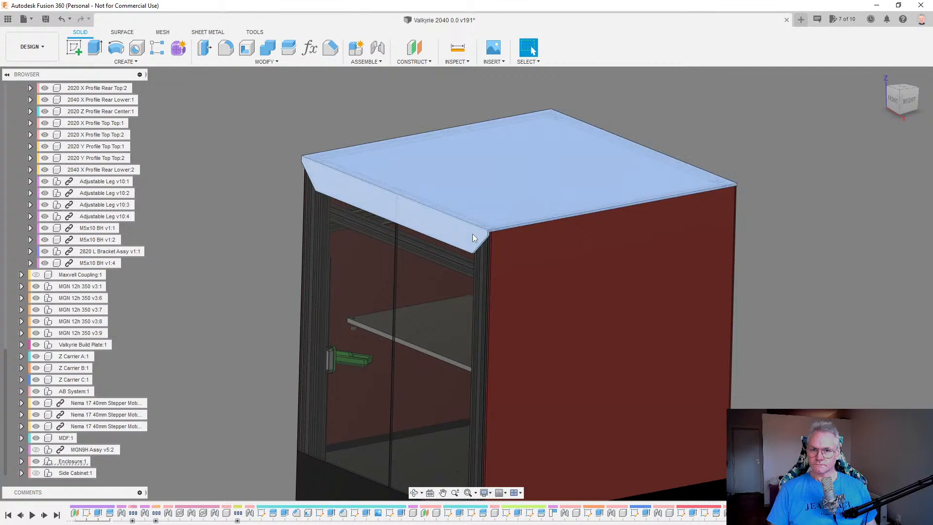
Hide the enclosure's lid panel and both front door panels.
{"action": "key", "text": "v"}
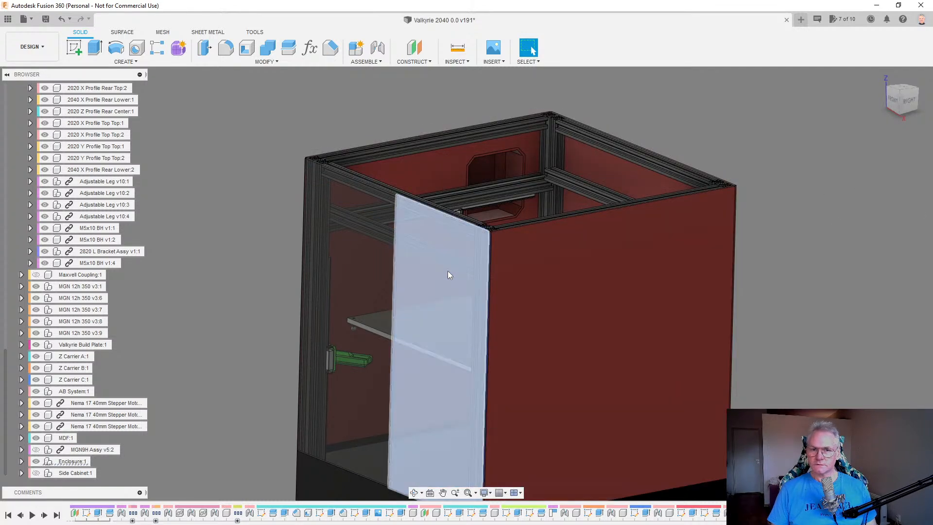
{"action": "key", "text": "v"}
{"action": "left_click", "coordinate": [369, 232]}
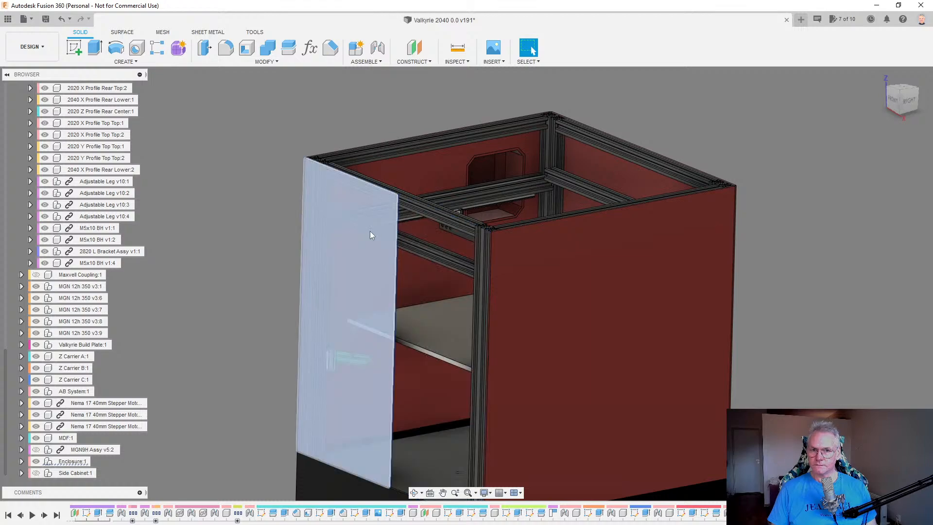
{"action": "key", "text": "v"}
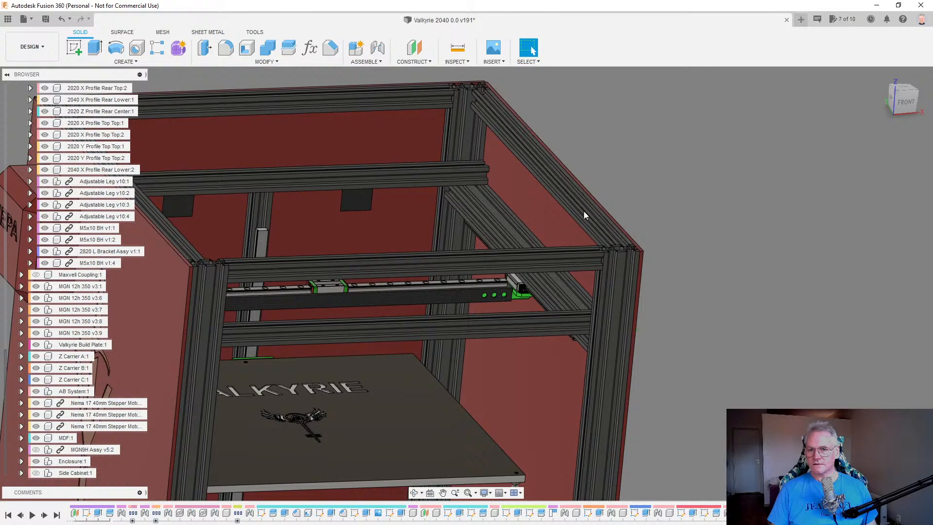
Hide the four upper profiles: 2020 X Profile Top Top:1 and :2, and 2020 Y Profile Top Top:1 and :2.
{"action": "left_click", "coordinate": [584, 212]}
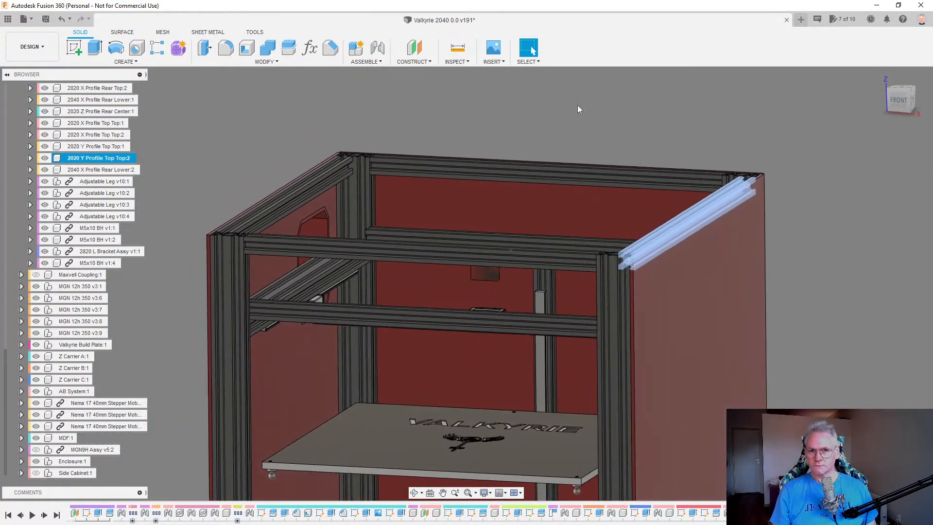
{"action": "left_click", "coordinate": [482, 175], "text": "ctrl"}
{"action": "left_click", "coordinate": [311, 182], "text": "ctrl"}
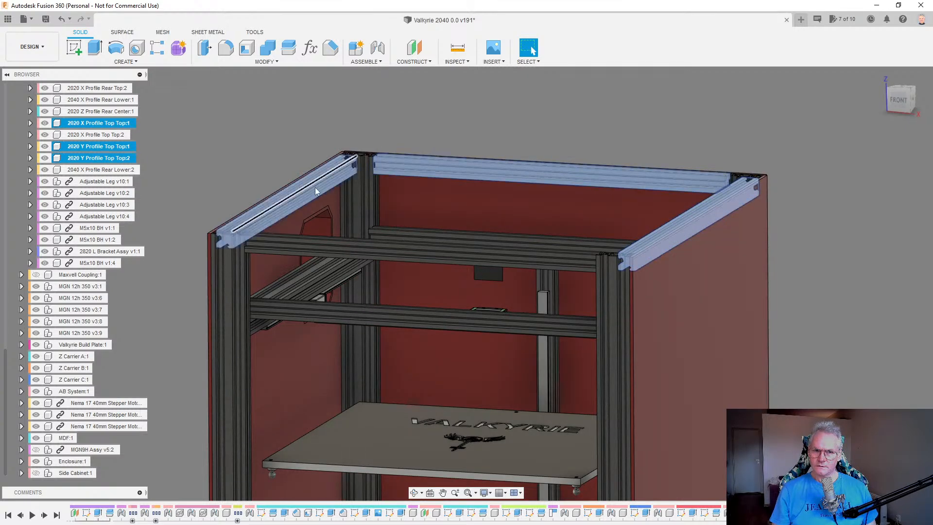
{"action": "left_click", "coordinate": [344, 248], "text": "ctrl"}
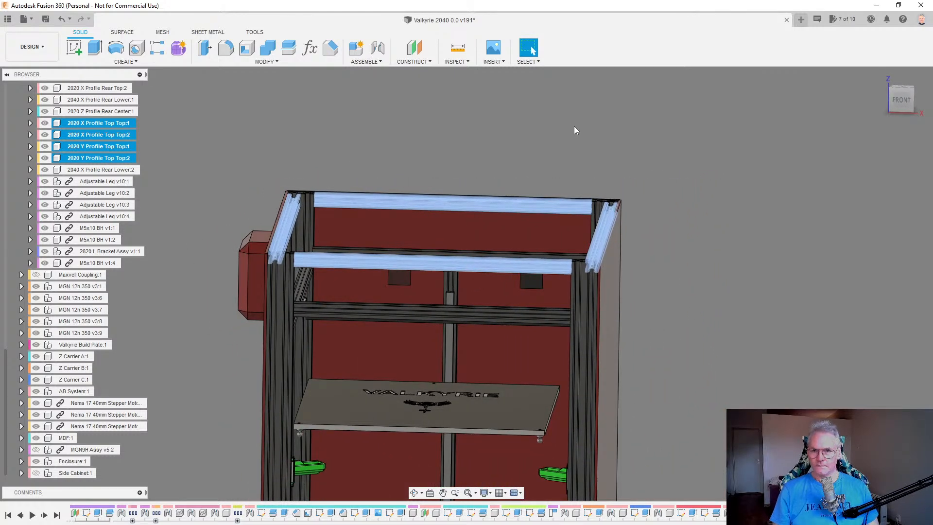
{"action": "key", "text": "v"}
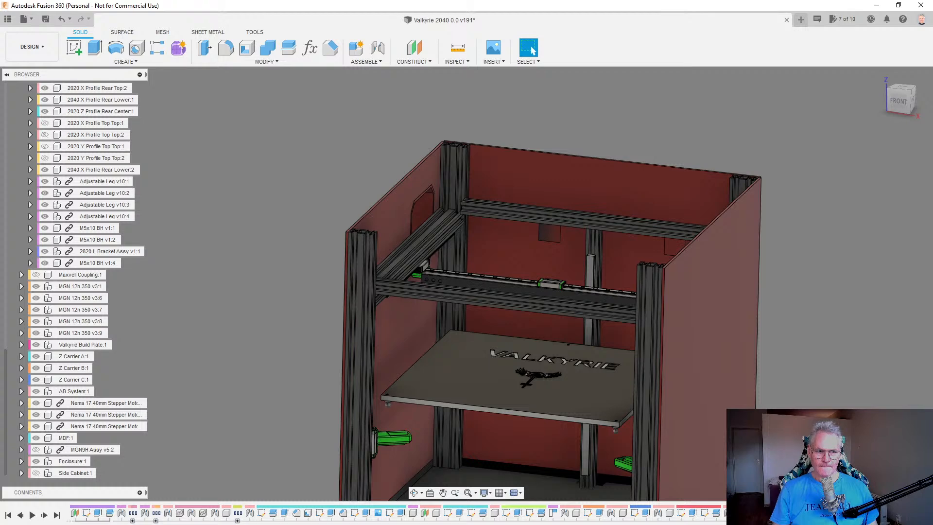
Collapse Base Frame, expand Enclosure and make Panel LID:1 visible again.
{"action": "scroll", "coordinate": [42, 223], "scroll_direction": "up", "scroll_amount": 5}
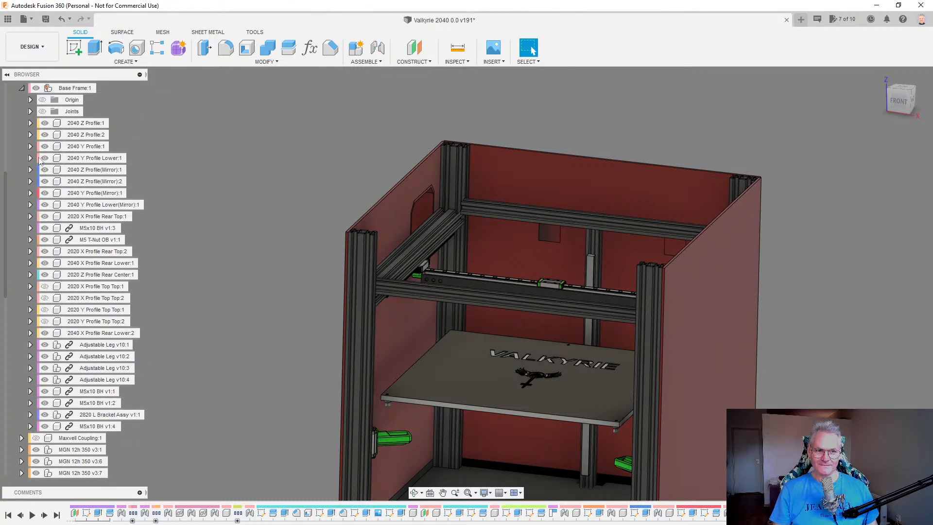
{"action": "scroll", "coordinate": [40, 150], "scroll_direction": "up", "scroll_amount": 1}
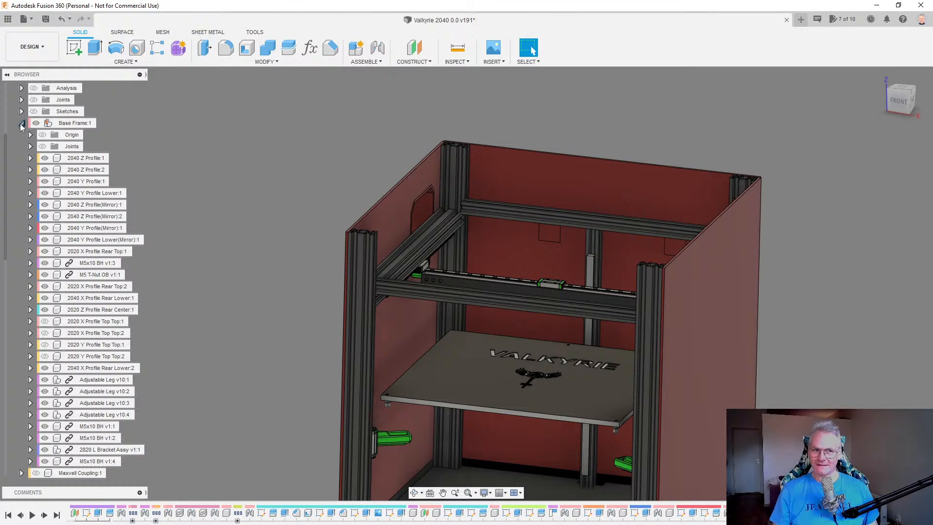
{"action": "left_click", "coordinate": [21, 123]}
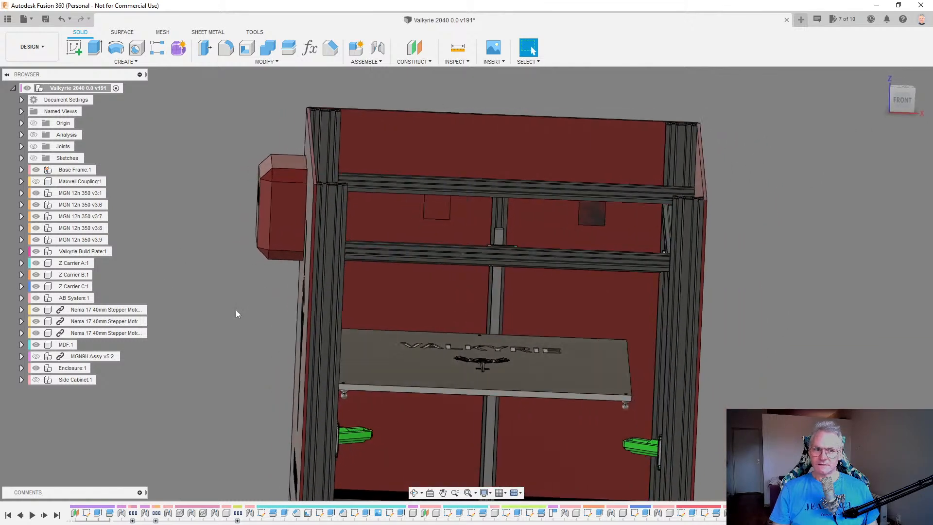
{"action": "left_click", "coordinate": [21, 369]}
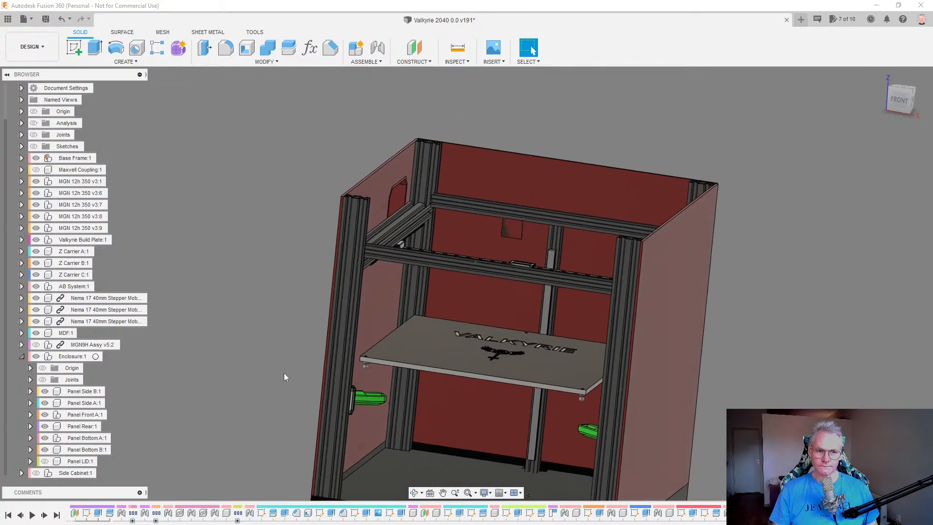
{"action": "left_click", "coordinate": [45, 462]}
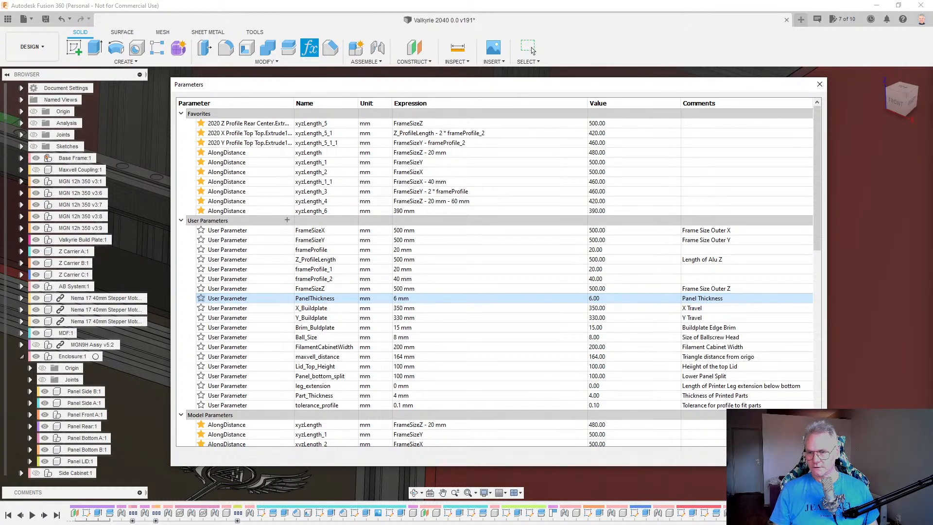
Close the user parameters and examine the lid's fit and the two motors at the rear panel.
{"action": "left_click", "coordinate": [532, 49]}
{"action": "scroll", "coordinate": [716, 449], "scroll_direction": "down", "scroll_amount": 8}
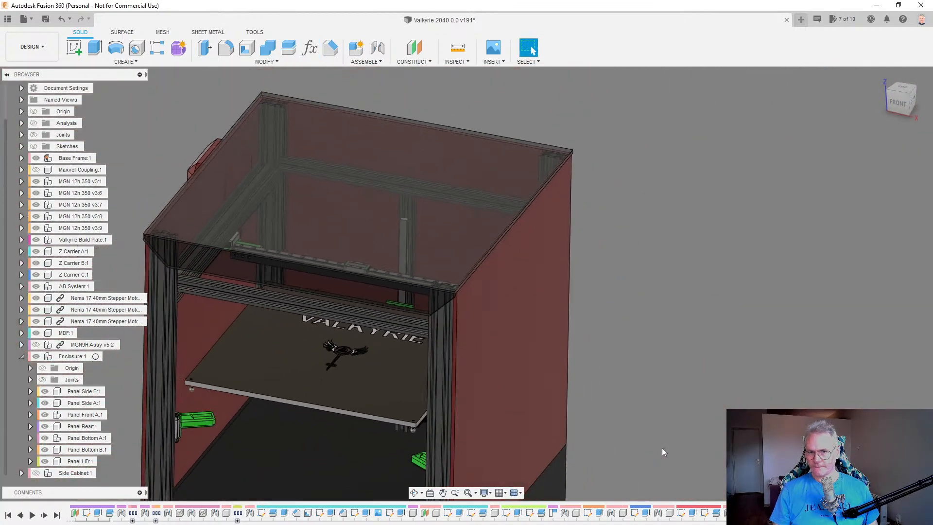
{"action": "scroll", "coordinate": [662, 451], "scroll_direction": "down", "scroll_amount": 5}
{"action": "middle_click_drag", "start_coordinate": [661, 447], "coordinate": [749, 304], "text": "shift"}
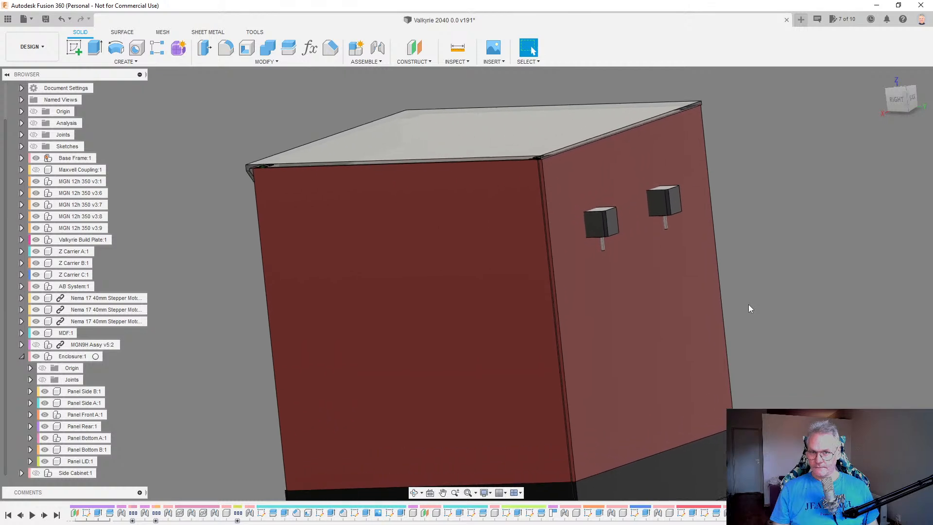
{"action": "scroll", "coordinate": [826, 295], "scroll_direction": "up", "scroll_amount": 6}
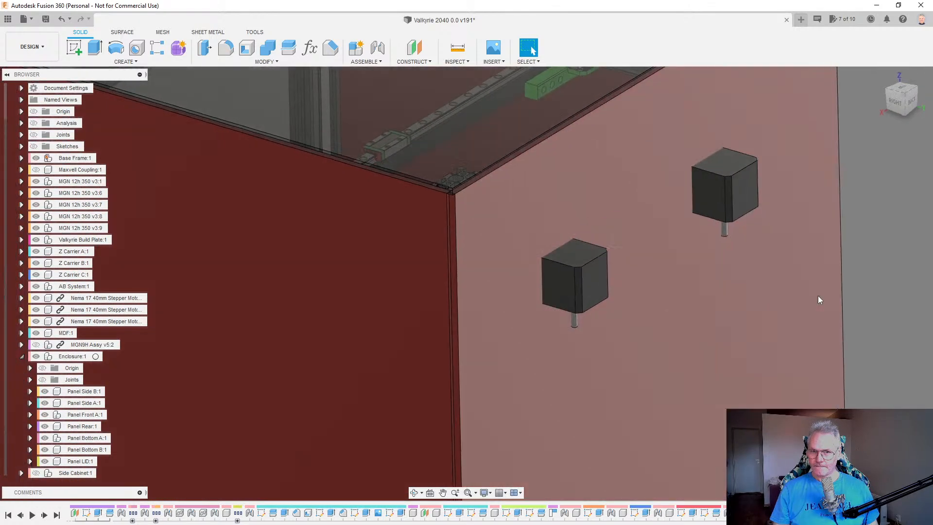
{"action": "scroll", "coordinate": [819, 297], "scroll_direction": "down", "scroll_amount": 5}
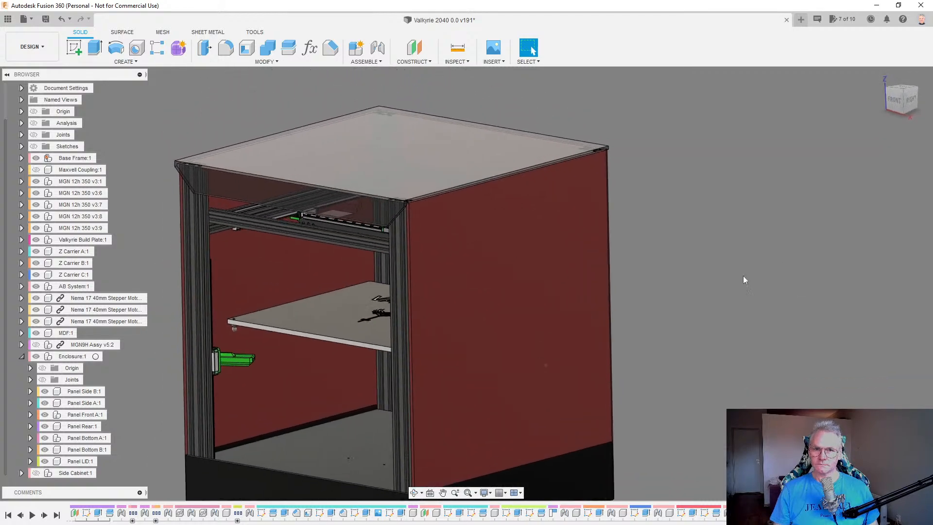
Swing the lid open to expose the frame's top and revert it to its closed position.
{"action": "left_click_drag", "start_coordinate": [404, 273], "coordinate": [567, 98]}
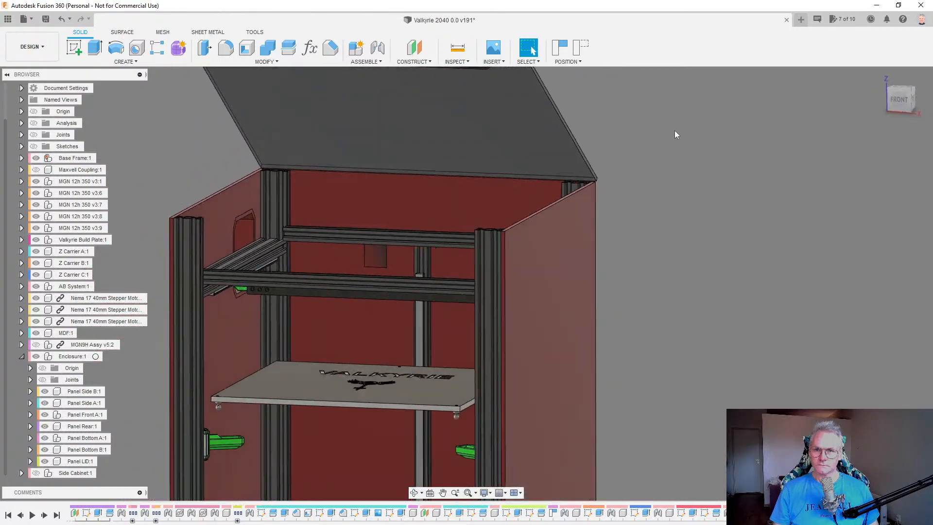
{"action": "left_click", "coordinate": [586, 48]}
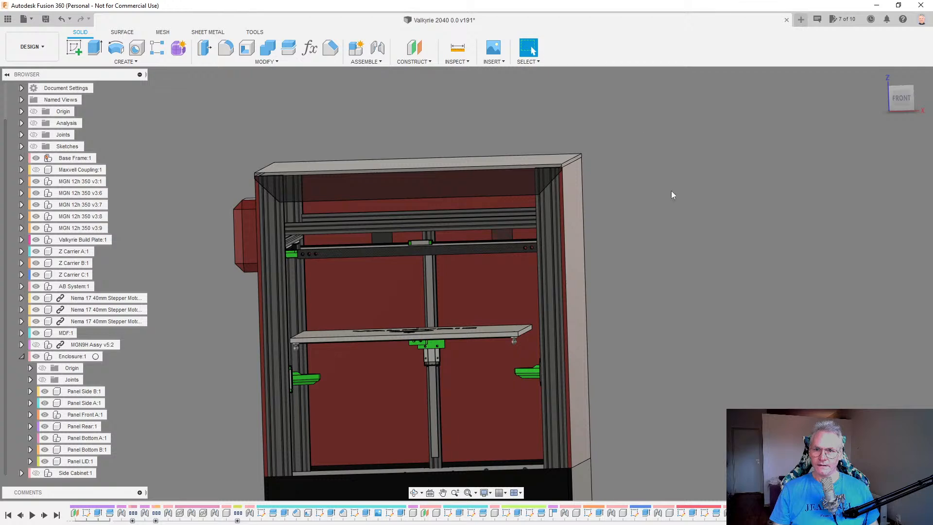
Examine the front X profile beneath the lid in relation to the Z profiles and the whole enclosure.
{"action": "left_click", "coordinate": [898, 105]}
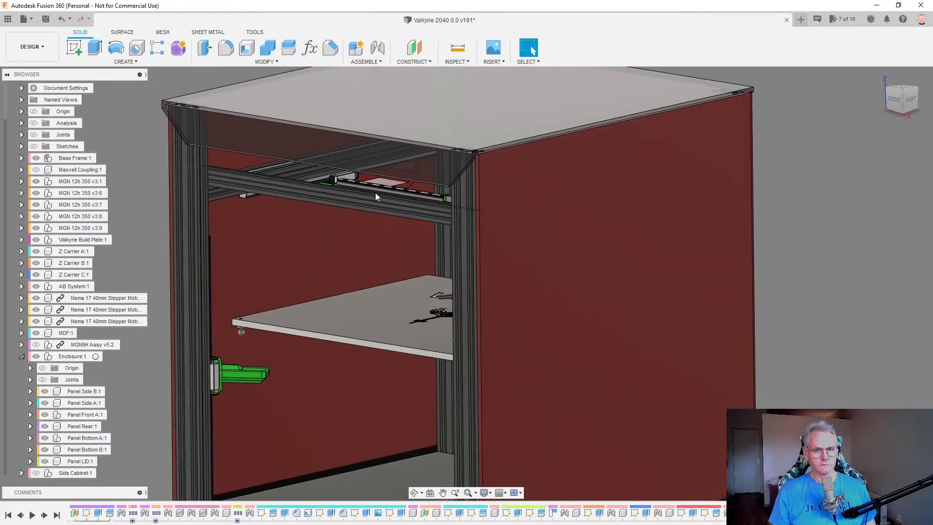
{"action": "left_click", "coordinate": [376, 196]}
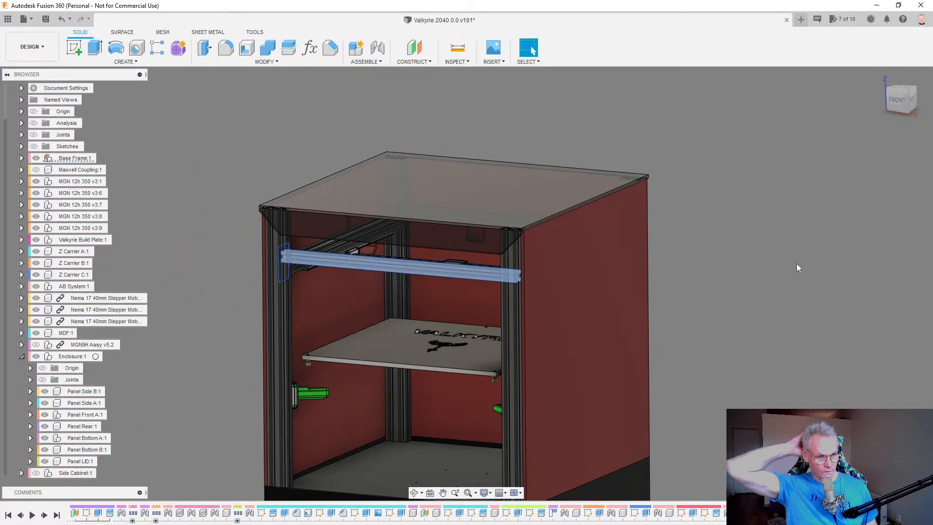
{"action": "left_click", "coordinate": [806, 249]}
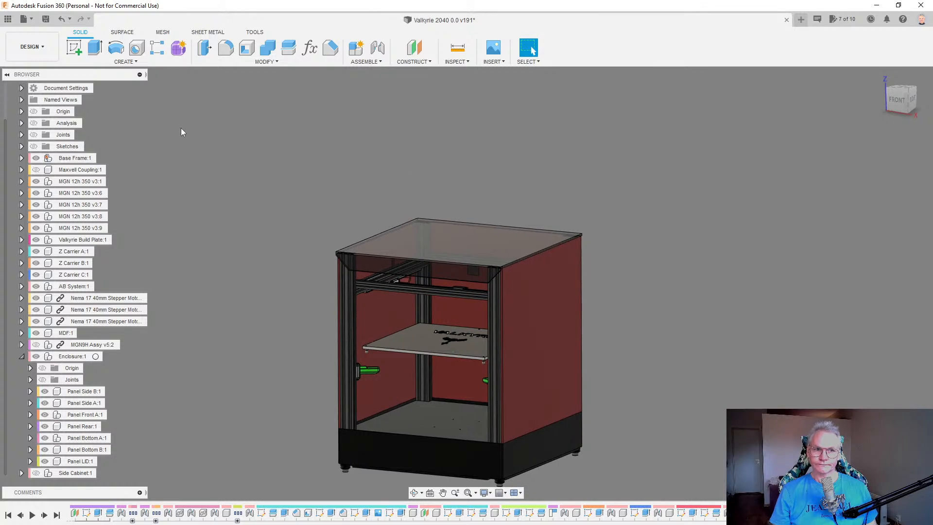
Show all components of the Valkyrie 2040 assembly, including the side cabinet, and hide Maxvell Coupling:1 again.
{"action": "scroll", "coordinate": [75, 184], "scroll_direction": "up", "scroll_amount": 1}
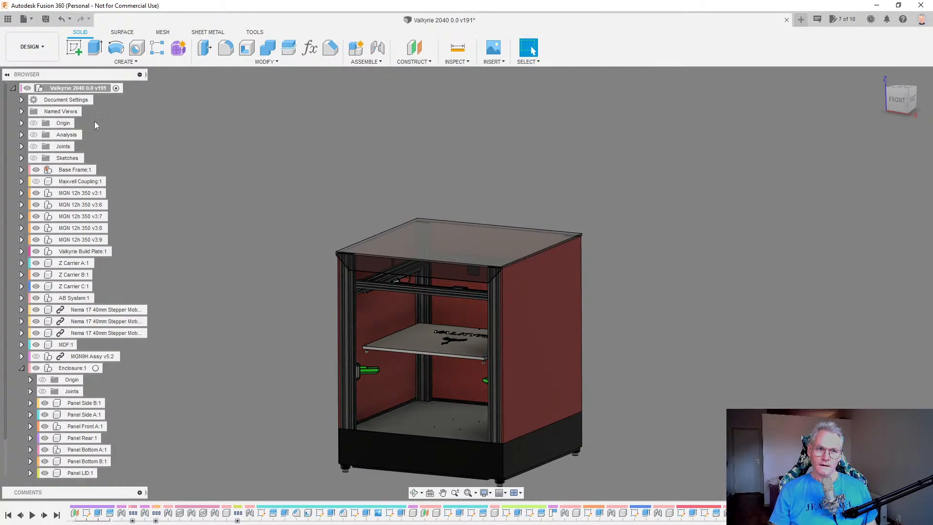
{"action": "right_click", "coordinate": [88, 90]}
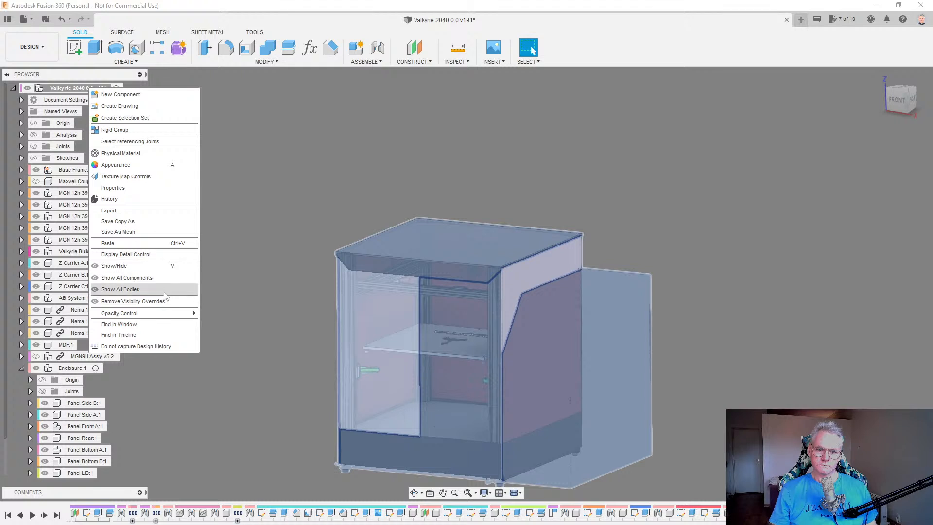
{"action": "left_click", "coordinate": [139, 277]}
{"action": "left_click", "coordinate": [558, 156]}
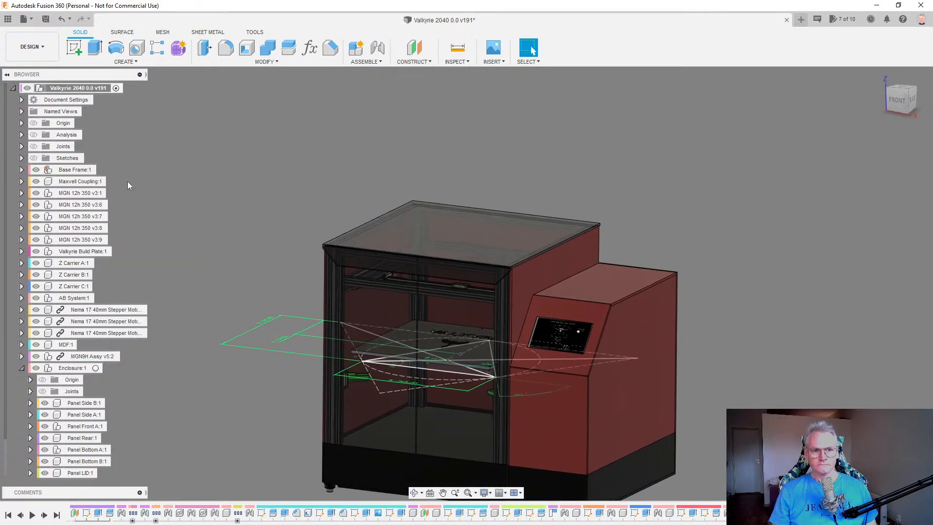
{"action": "mouse_move", "coordinate": [374, 123]}
{"action": "middle_mouse_down", "text": "shift"}
{"action": "mouse_move", "coordinate": [533, 165]}
{"action": "mouse_move", "coordinate": [513, 229]}
{"action": "mouse_move", "coordinate": [442, 218]}
{"action": "middle_mouse_up", "text": "shift"}
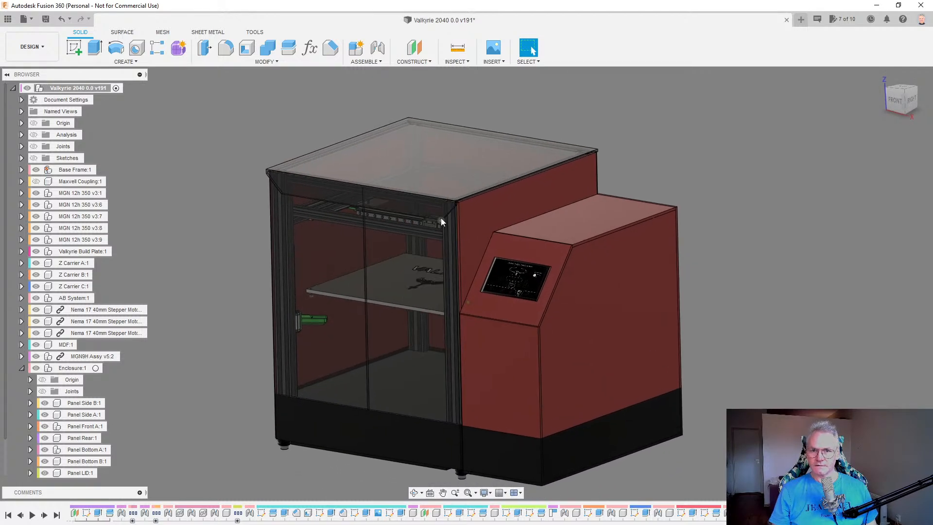
Swing the lid and front doors open to examine the upper frame profiles and corner bracket, and revert them to their closed positions.
{"action": "left_click_drag", "start_coordinate": [441, 218], "coordinate": [431, 103]}
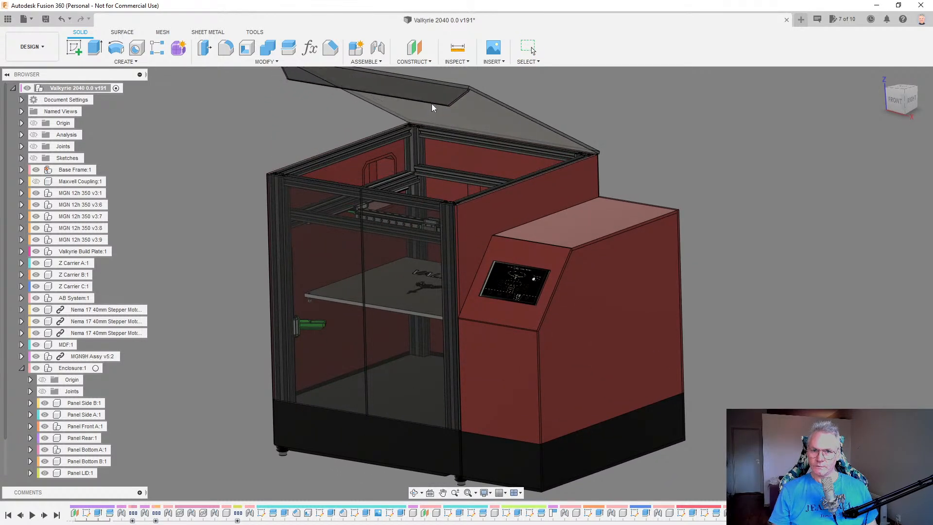
{"action": "left_click_drag", "start_coordinate": [338, 244], "coordinate": [298, 282]}
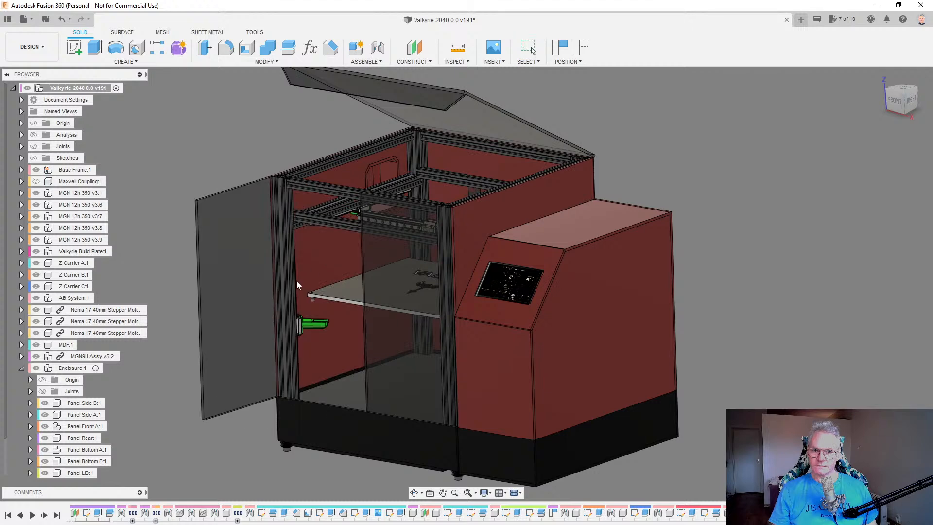
{"action": "left_click_drag", "start_coordinate": [368, 265], "coordinate": [361, 354]}
{"action": "scroll", "coordinate": [679, 153], "scroll_direction": "up", "scroll_amount": 5}
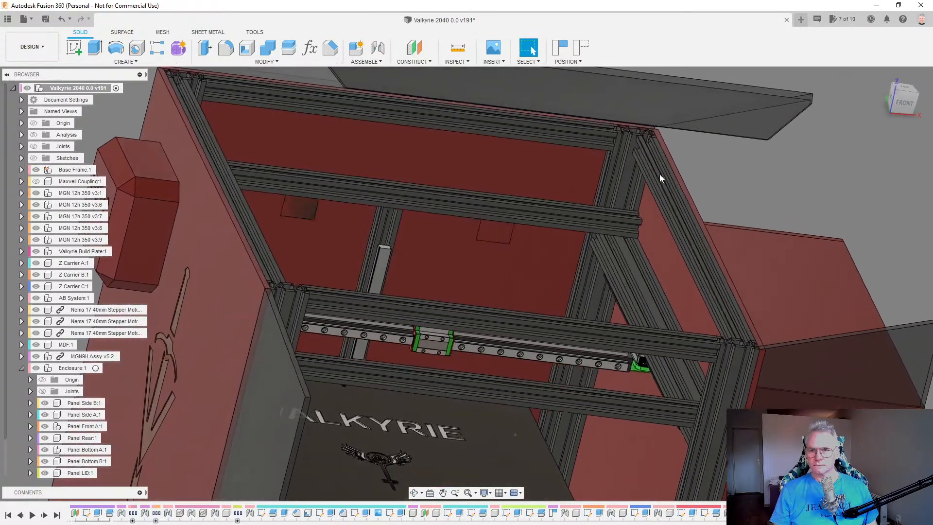
{"action": "left_click", "coordinate": [632, 222]}
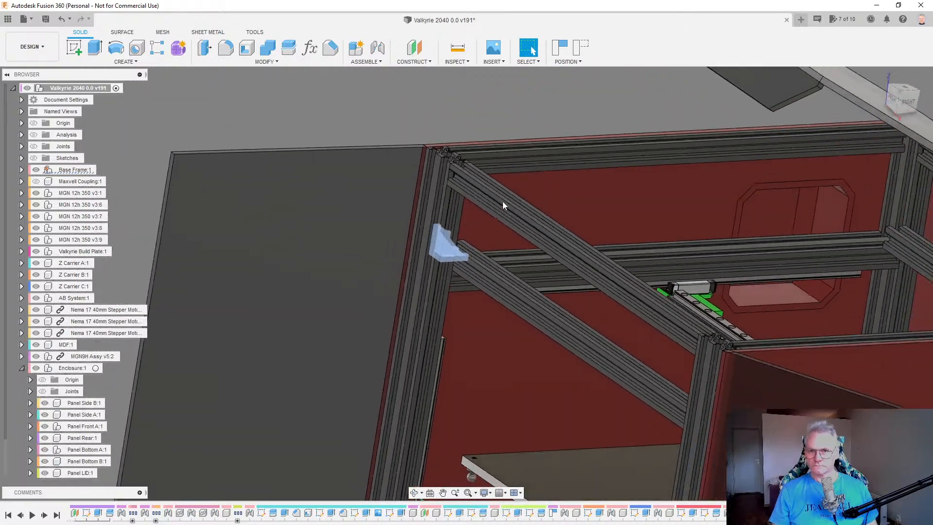
{"action": "left_click", "coordinate": [580, 48]}
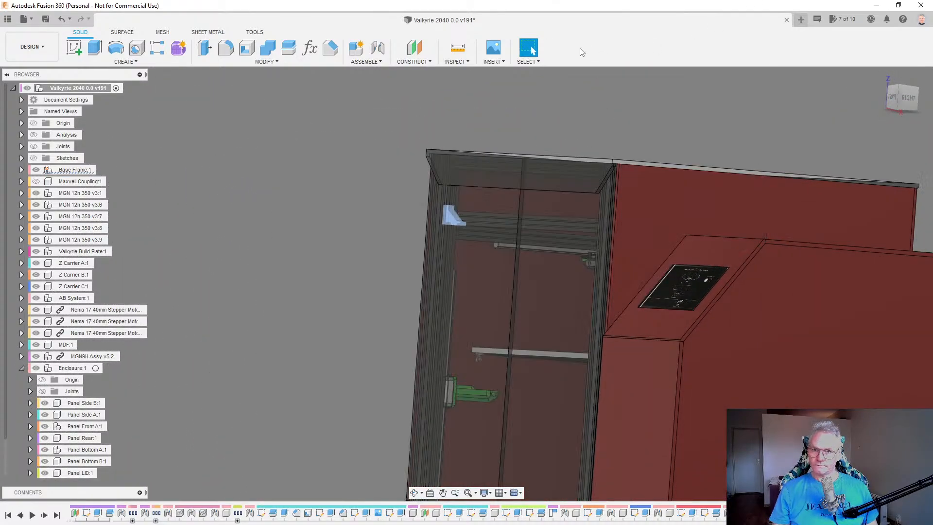